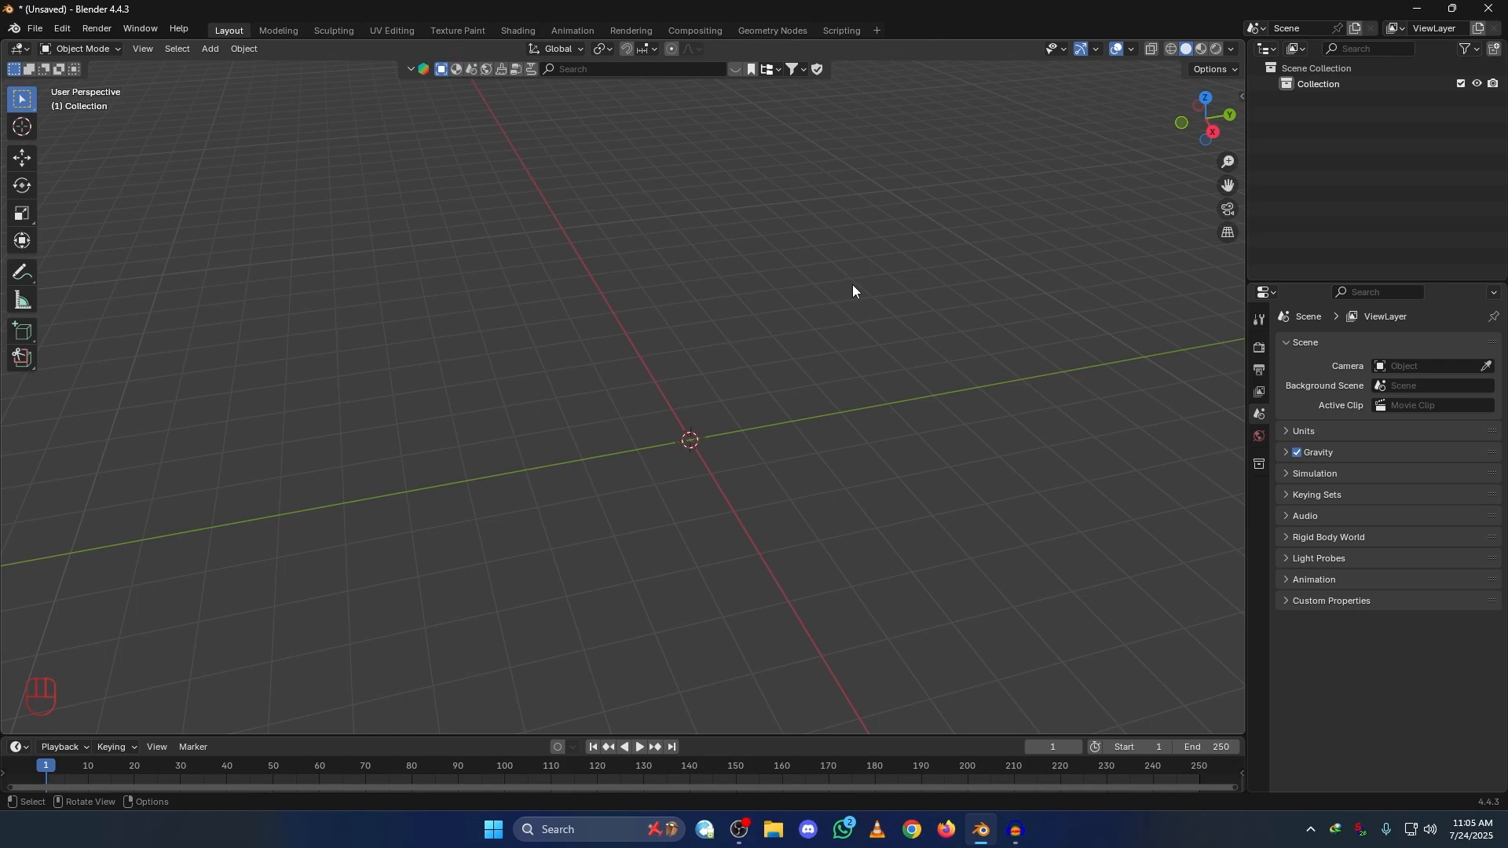
# Step: Add a plane mesh at the world origin
pyautogui.keyDown('alt'); pyautogui.moveTo(818, 470); pyautogui.dragTo(728, 532); pyautogui.keyUp('alt')
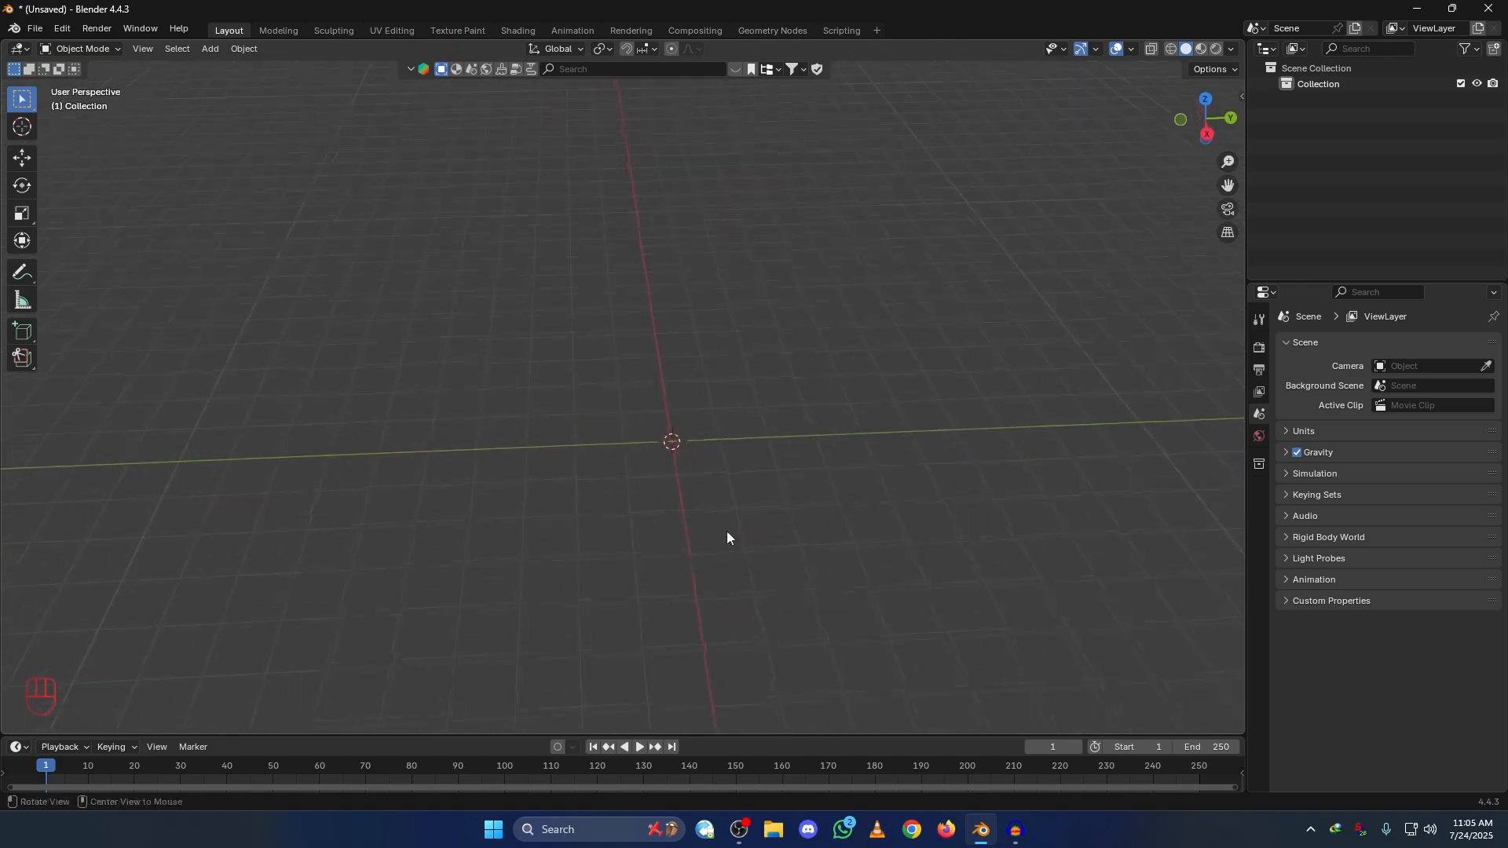
pyautogui.hotkey('shift', 'a')
pyautogui.click(753, 458)
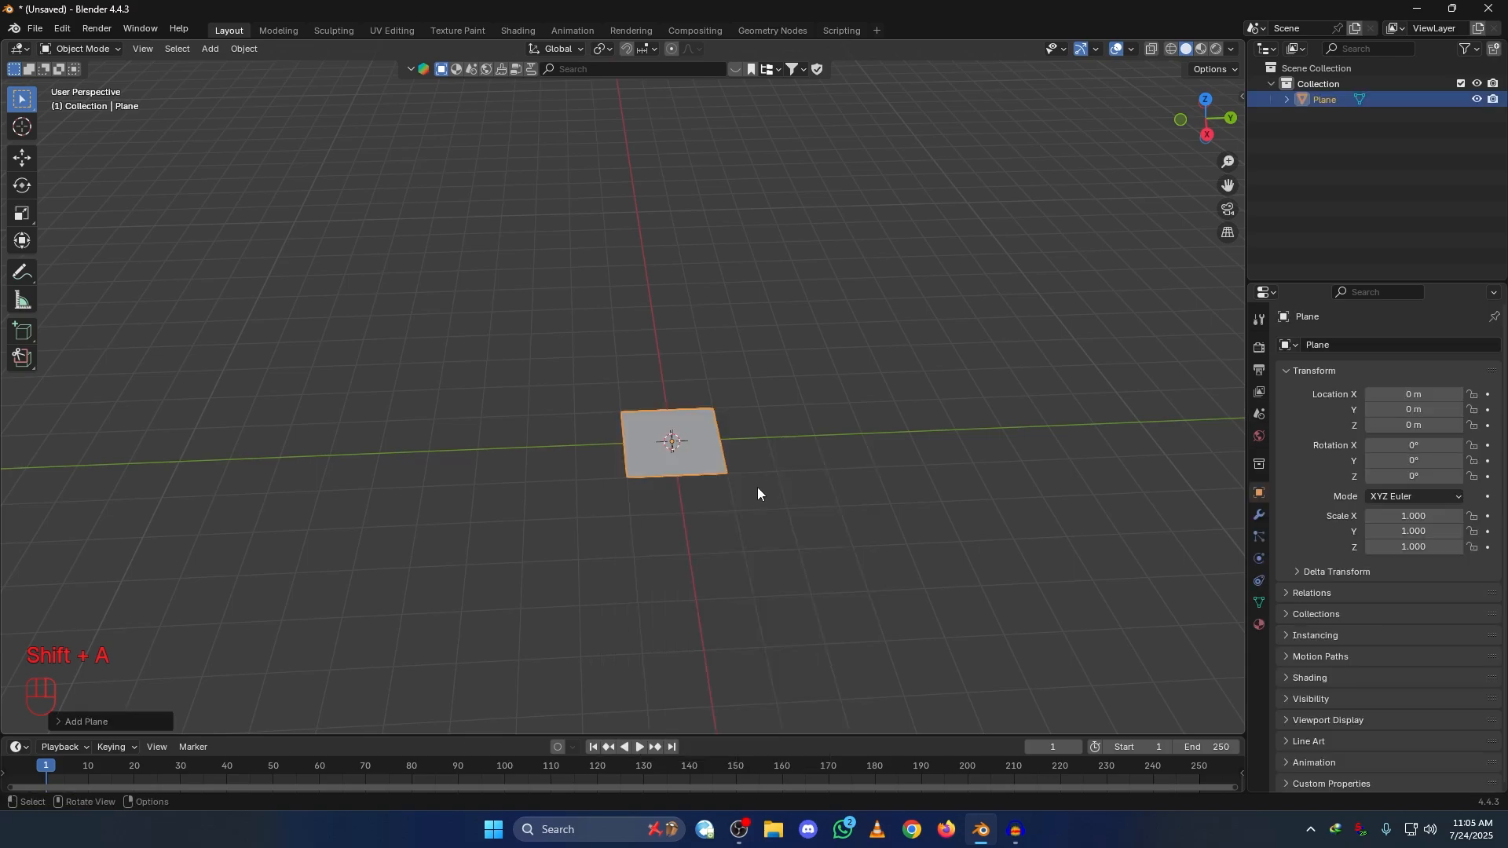
# Step: In top view, stretch the plane along X by about 2.5, then scale it uniformly by about 1.09 to form a wide rectangle
pyautogui.press('`')
pyautogui.click(742, 408)
pyautogui.keyDown('ctrl'); pyautogui.keyDown('alt'); pyautogui.moveTo(736, 450); pyautogui.dragTo(644, 498); pyautogui.keyUp('alt'); pyautogui.keyUp('ctrl')
pyautogui.press('s')
pyautogui.press('x')
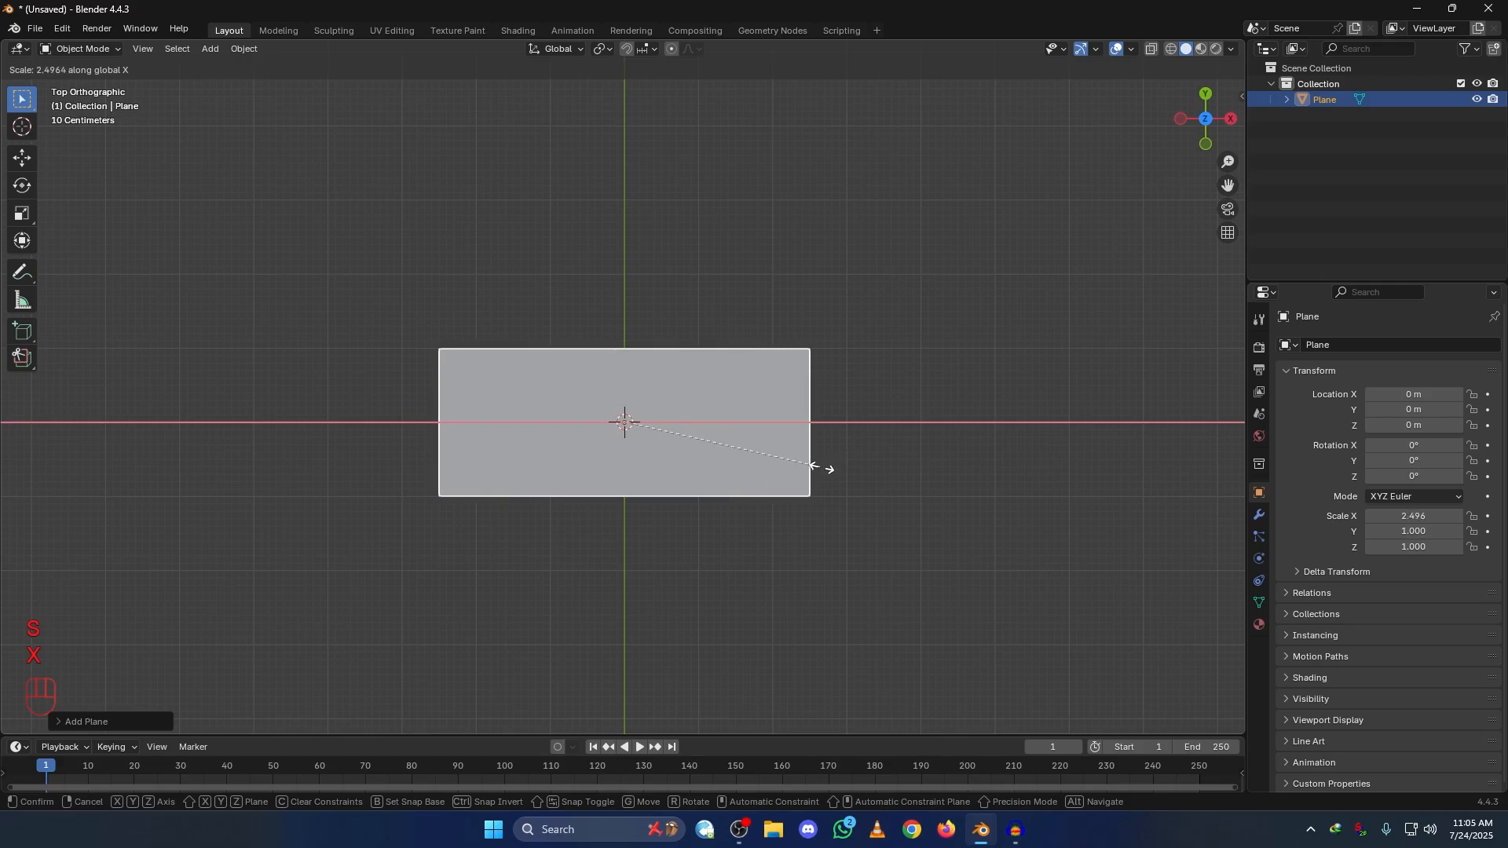
pyautogui.click(826, 472)
pyautogui.press('s')
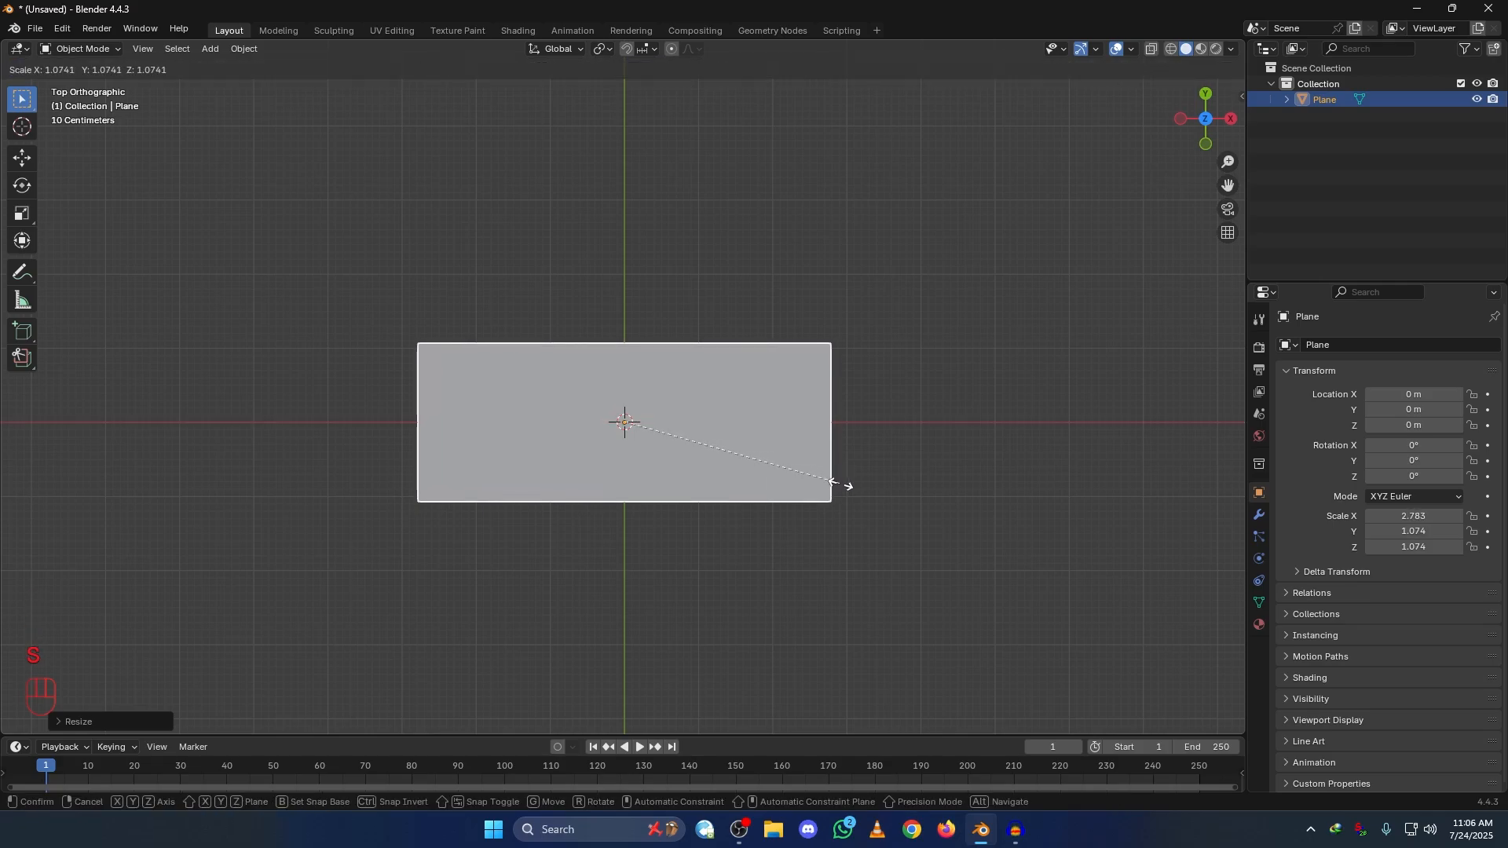
pyautogui.click(842, 488)
# Step: Subdivide the whole plane in Edit Mode with 100 cuts
pyautogui.hotkey('alt', 'a')
pyautogui.keyDown('alt'); pyautogui.moveTo(672, 605); pyautogui.dragTo(687, 401); pyautogui.keyUp('alt')
pyautogui.click(674, 406)
pyautogui.press('Tab')
pyautogui.rightClick(644, 385)
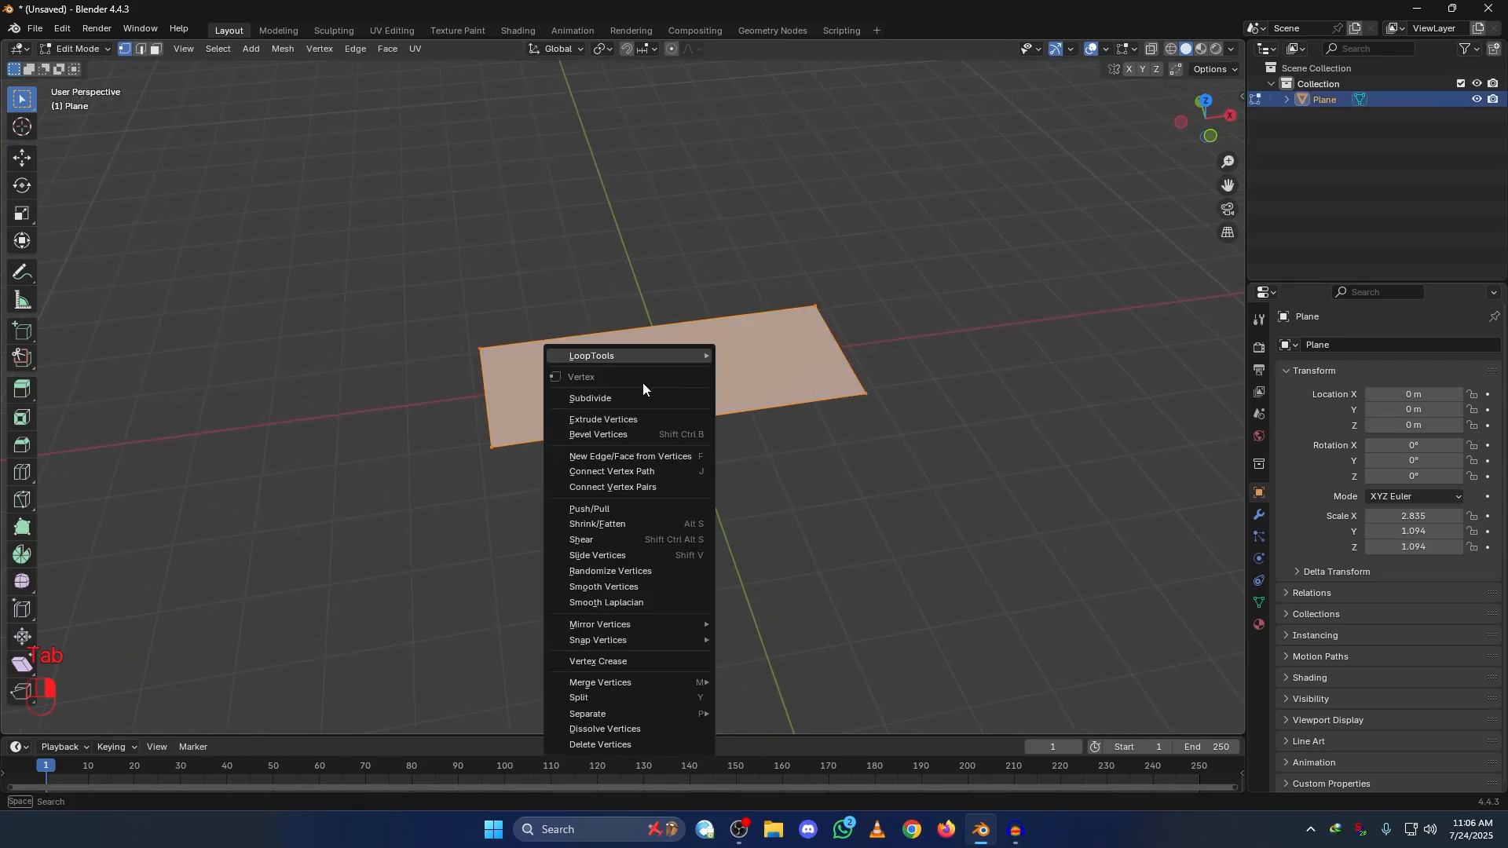
pyautogui.press('Escape')
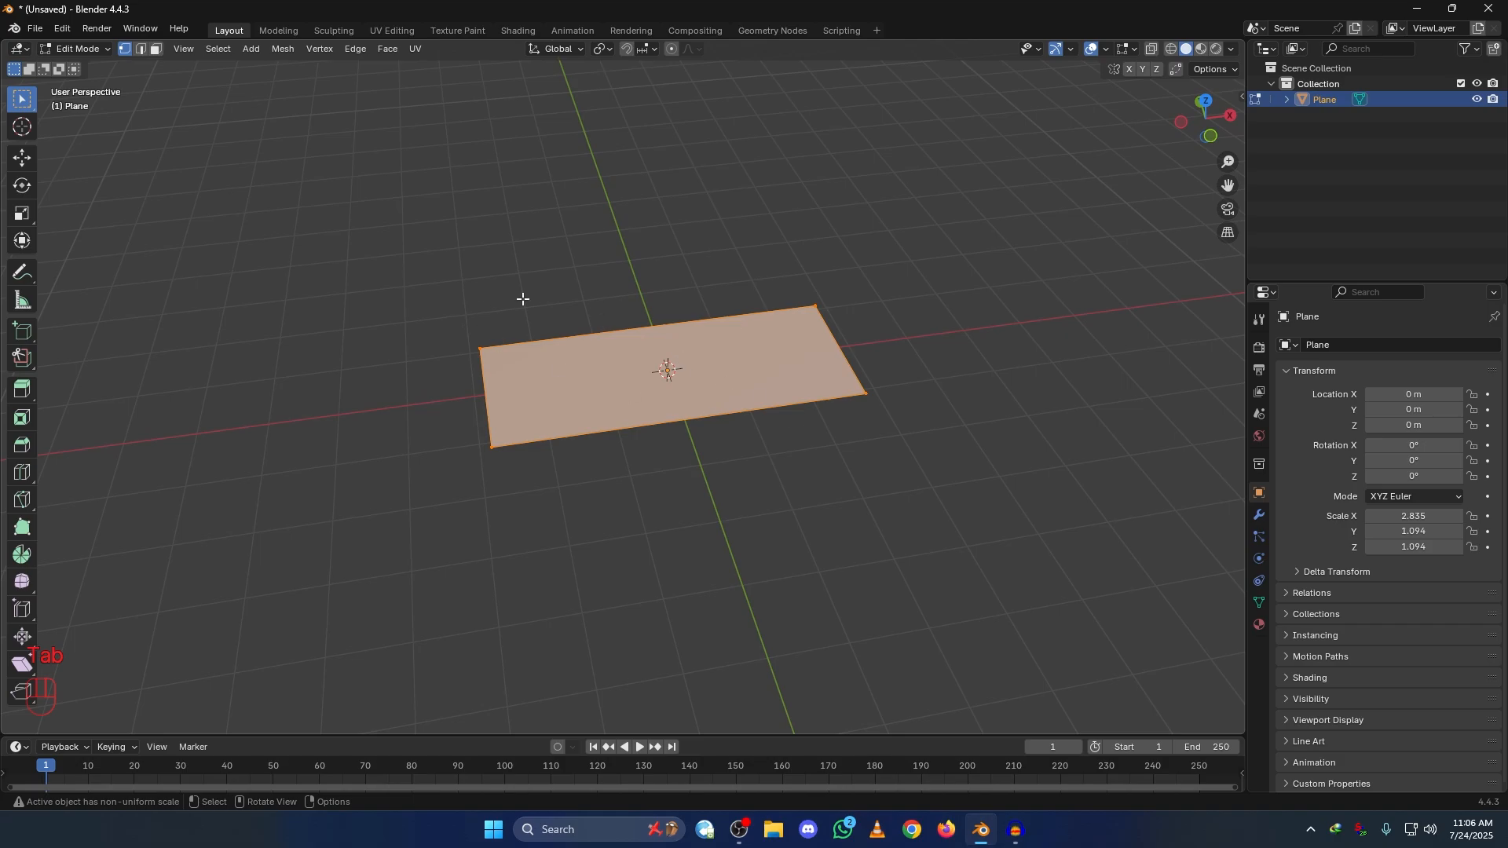
pyautogui.rightClick(695, 345)
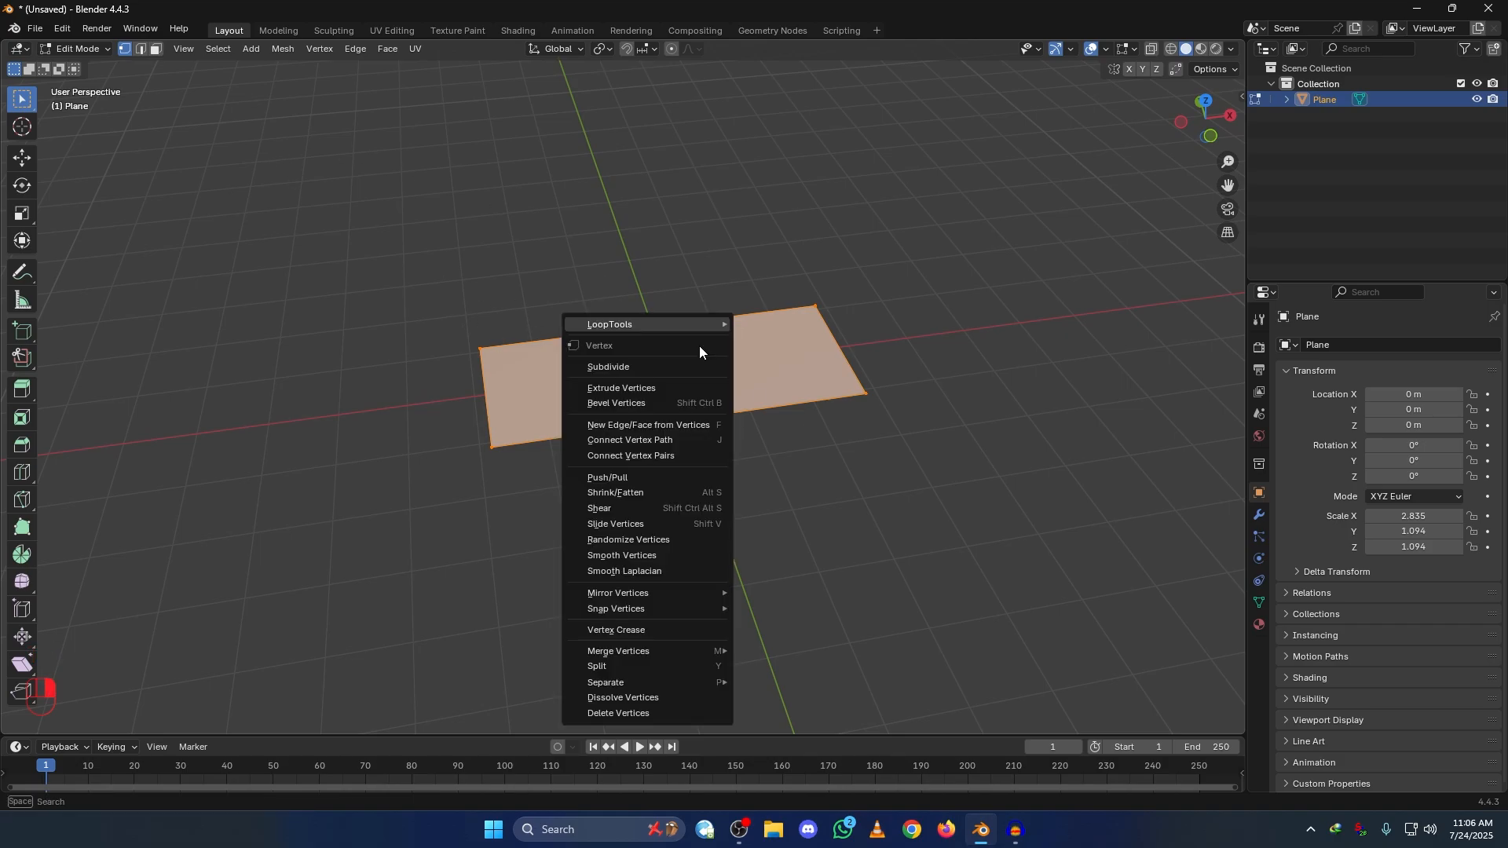
pyautogui.click(617, 367)
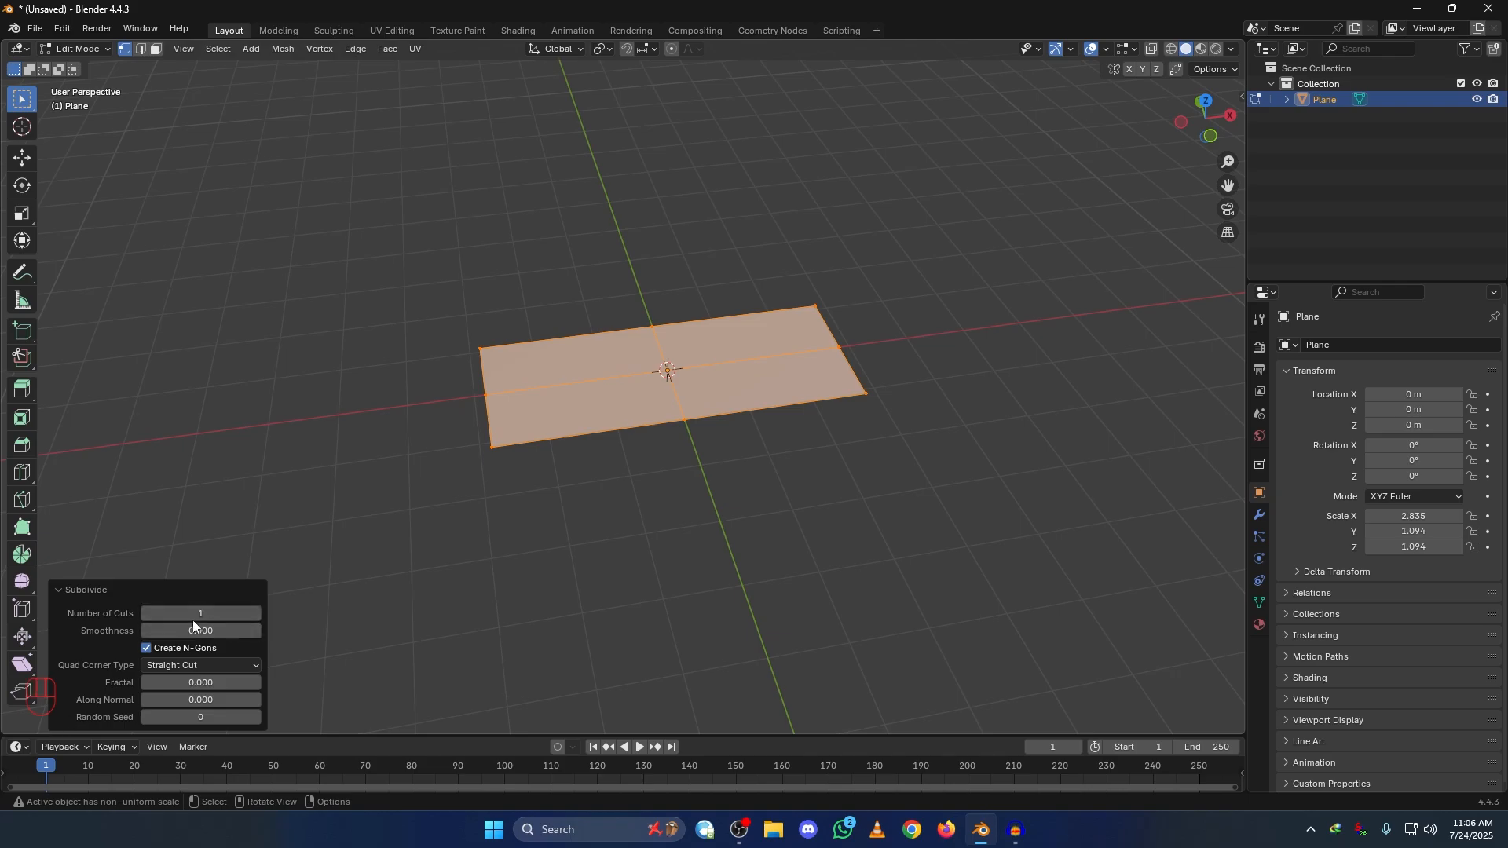
pyautogui.click(197, 615)
pyautogui.write('100')
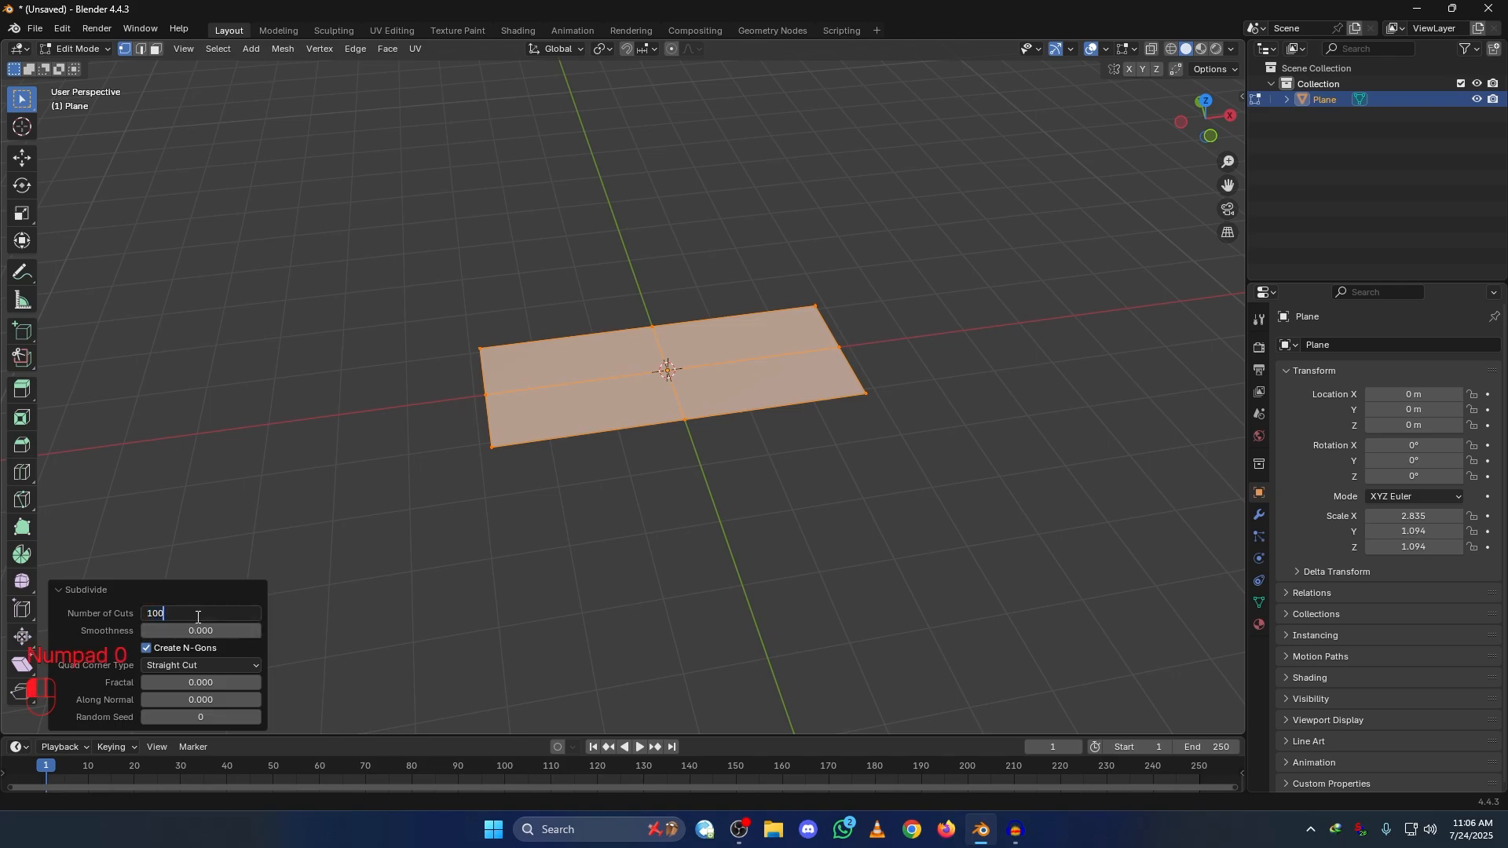
pyautogui.press('Return')
# Step: Return to Object Mode and add a new vertex group to the plane
pyautogui.moveTo(728, 535); pyautogui.dragTo(715, 539, button='middle')
pyautogui.press('`')
pyautogui.click(716, 382)
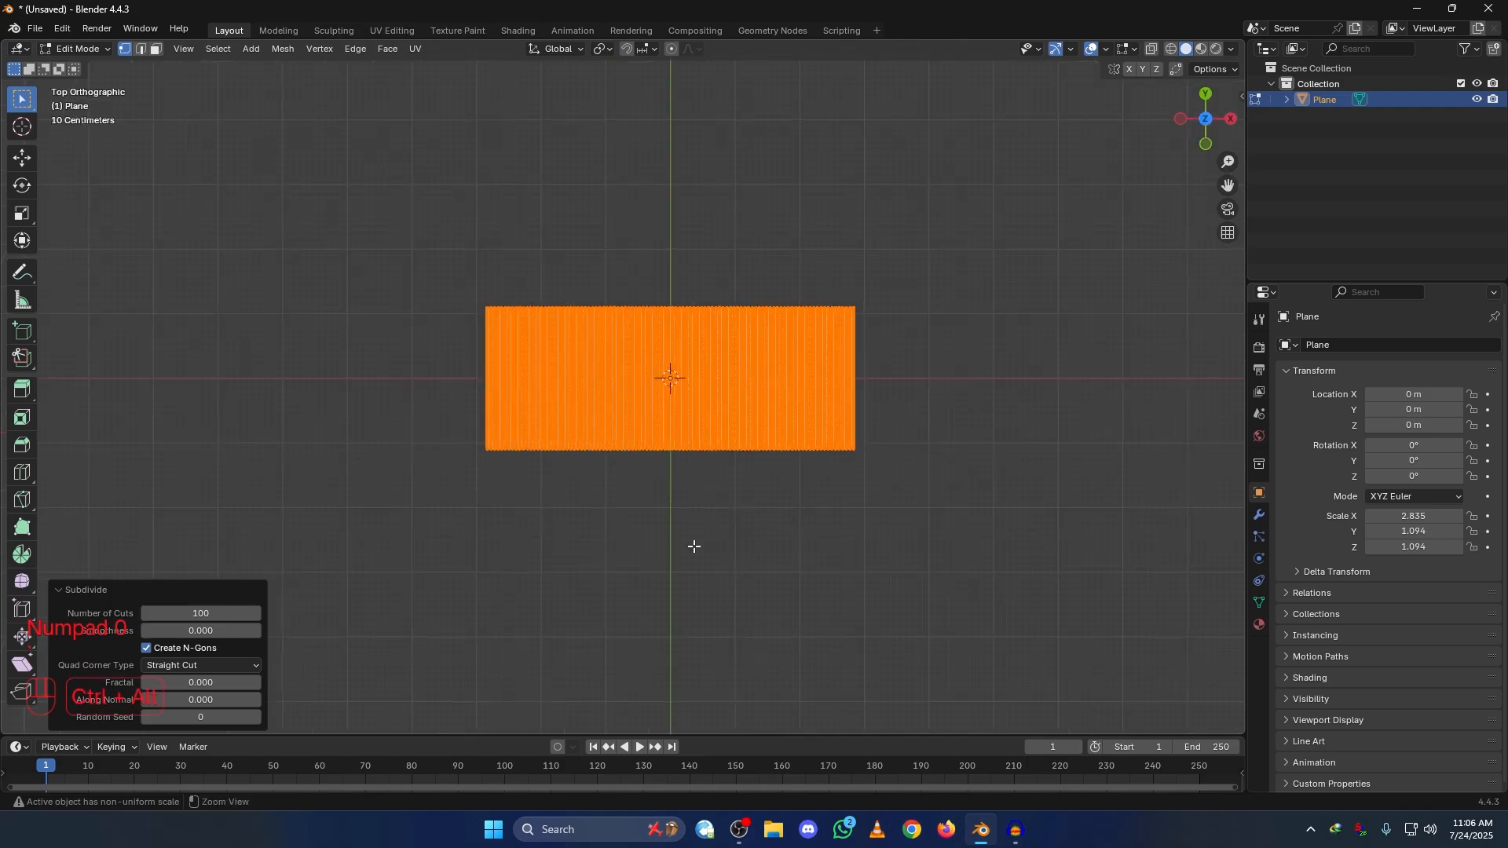
pyautogui.press('Tab')
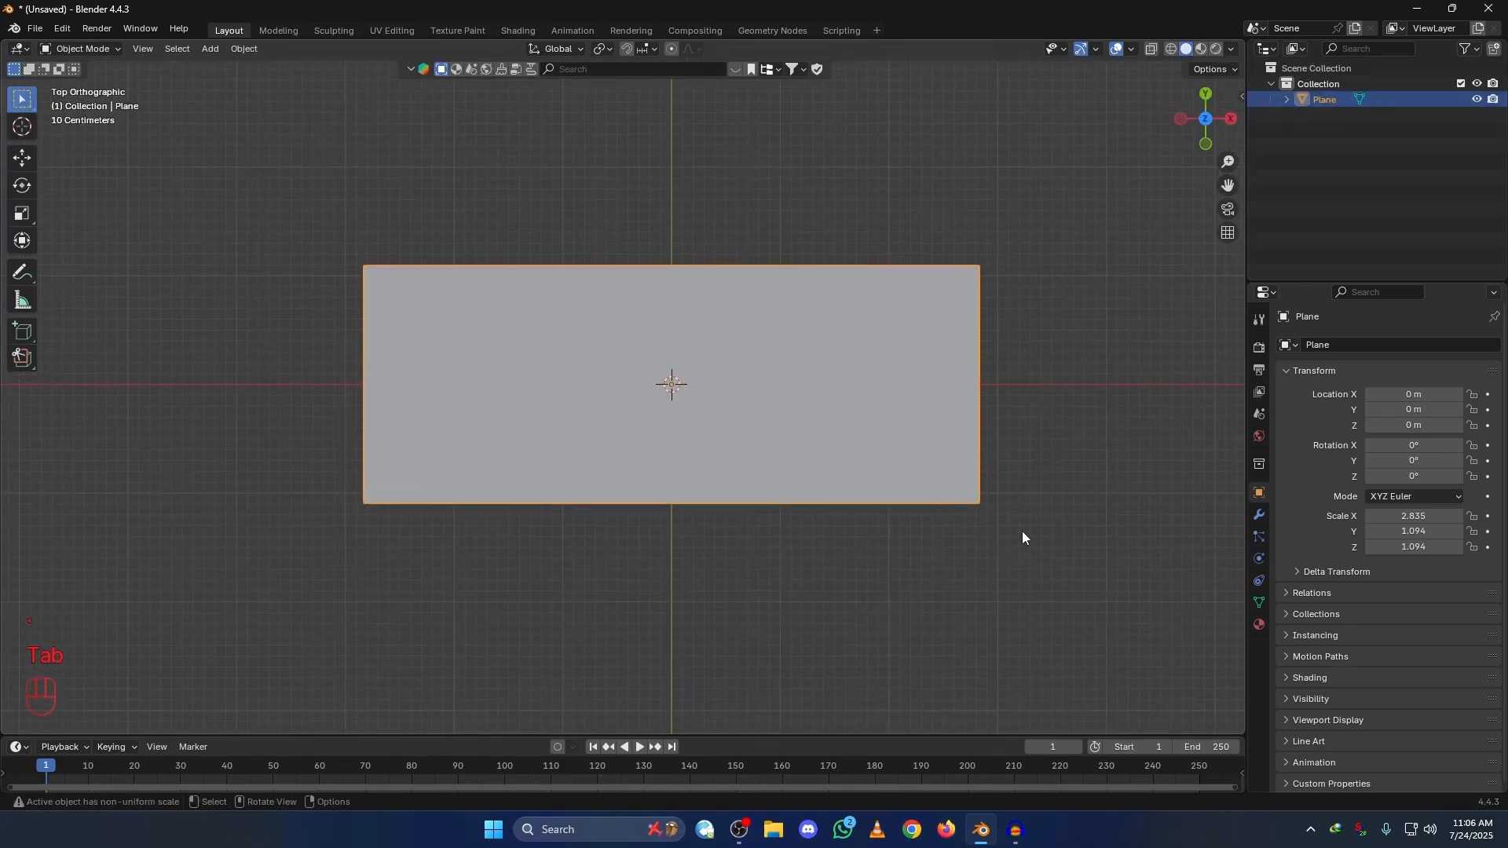
pyautogui.click(1258, 602)
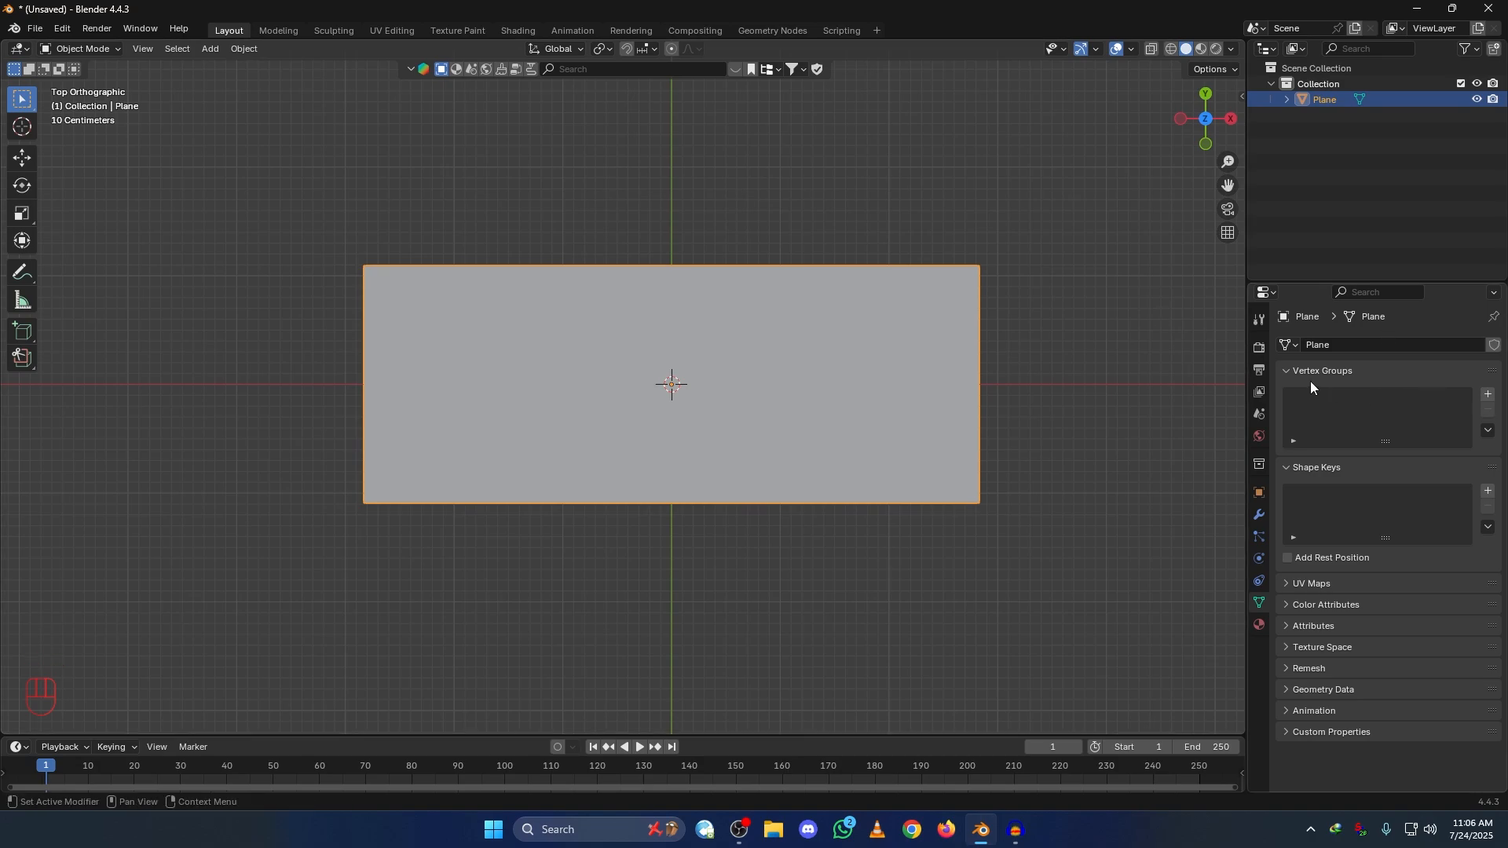
pyautogui.click(1488, 395)
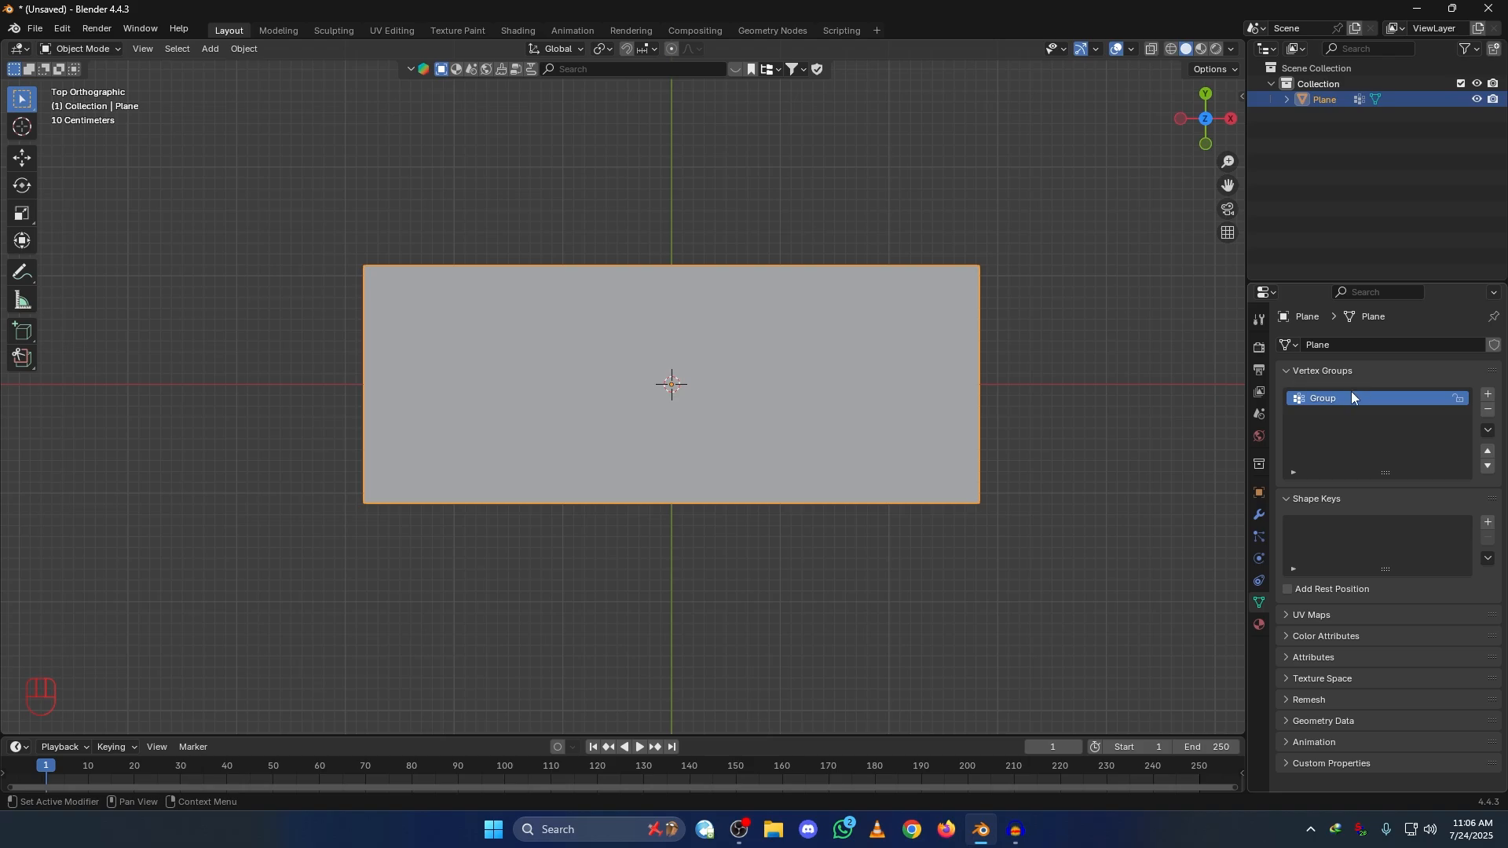
# Step: Rename the vertex group as 123 and assign all of the plane's vertices to it in Edit Mode with weight 1.000
pyautogui.moveTo(764, 468); pyautogui.dragTo(774, 421, button='middle')
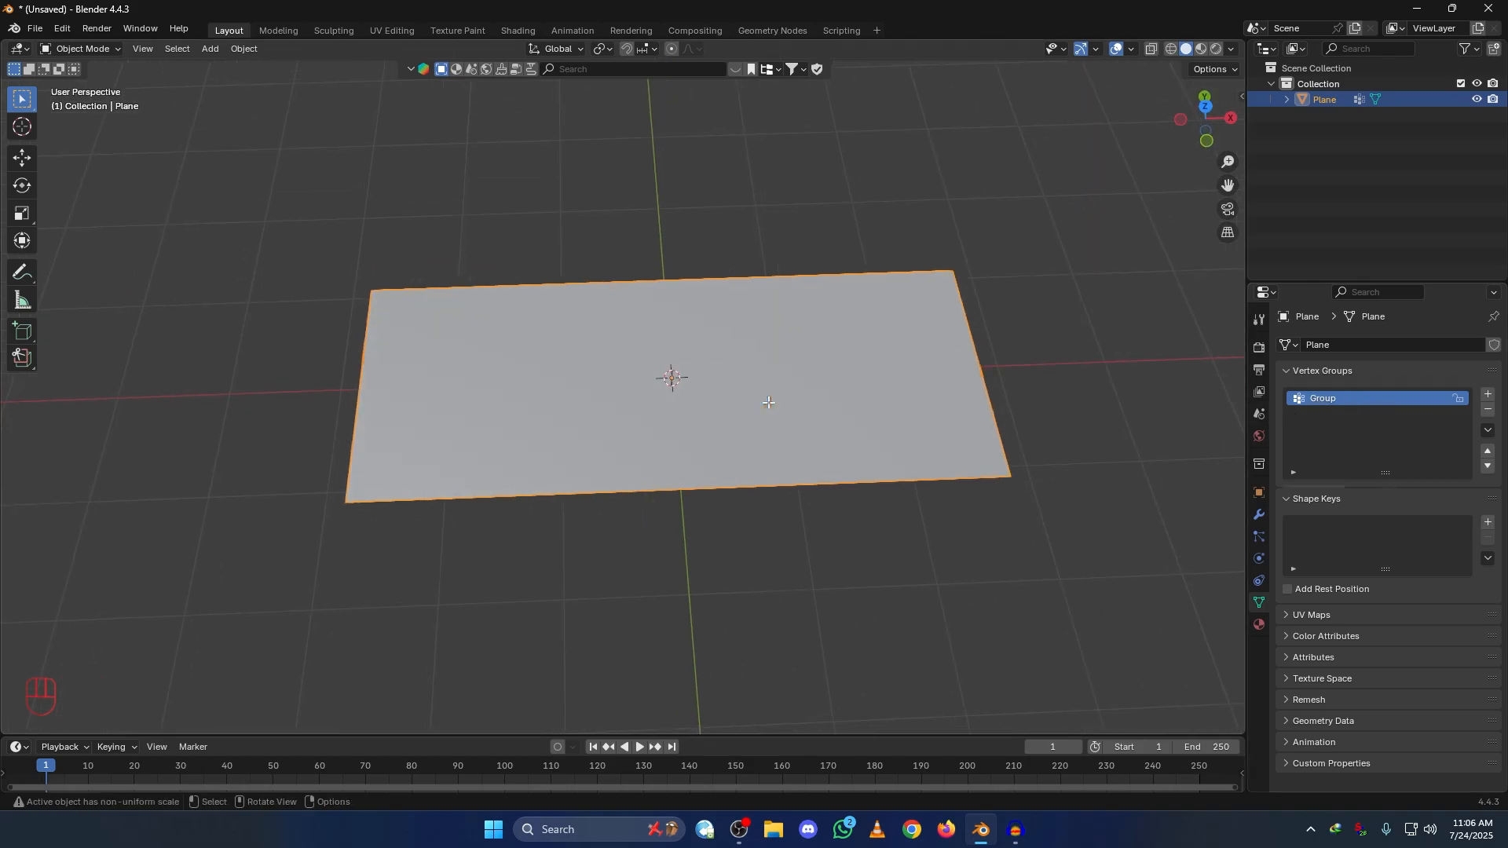
pyautogui.press('Tab')
pyautogui.click(800, 538)
pyautogui.moveTo(801, 572); pyautogui.dragTo(770, 538, button='middle')
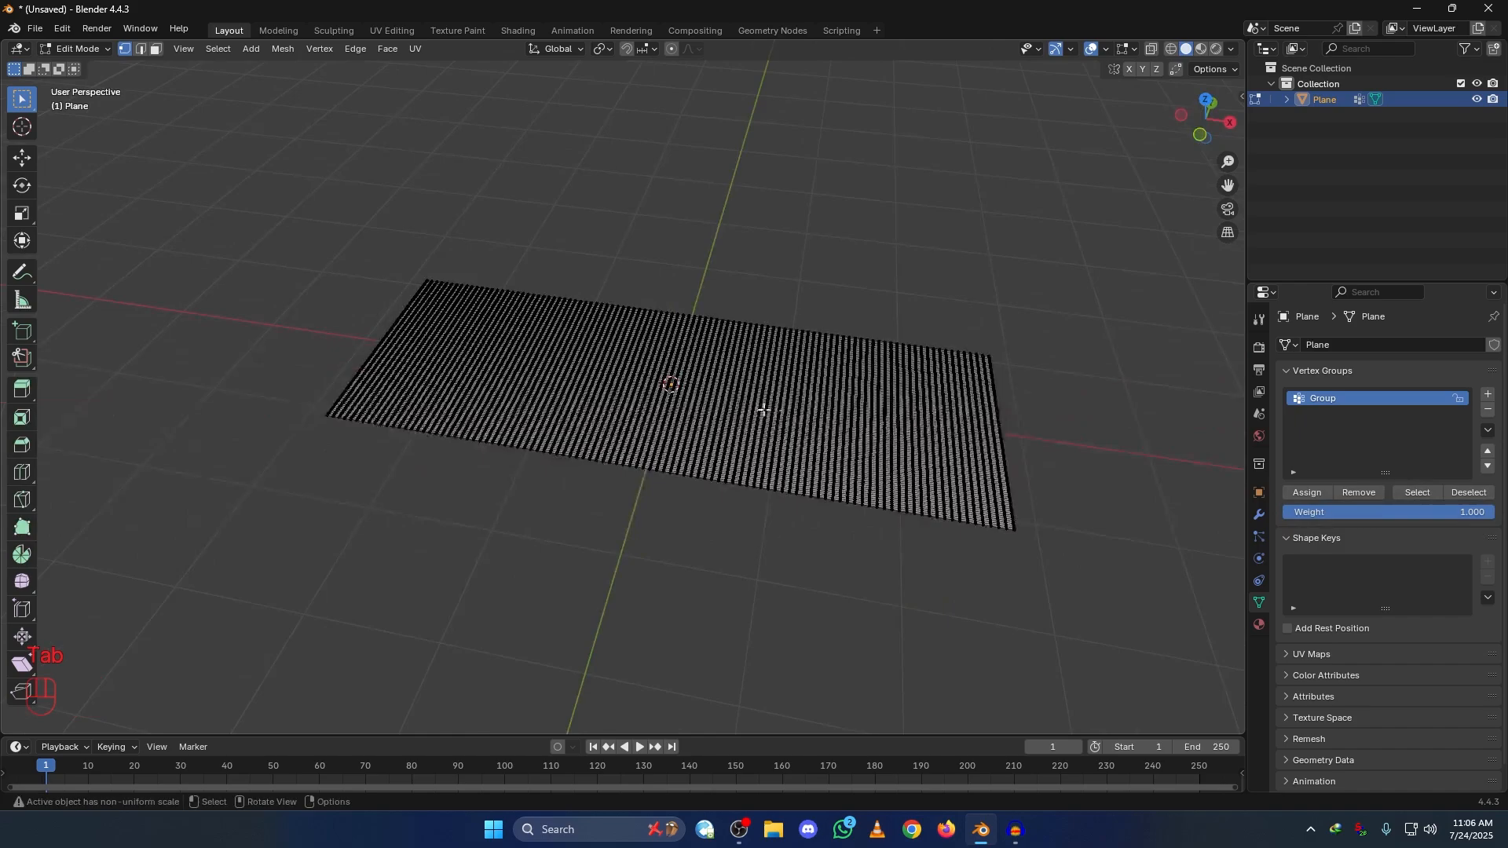
pyautogui.press('a')
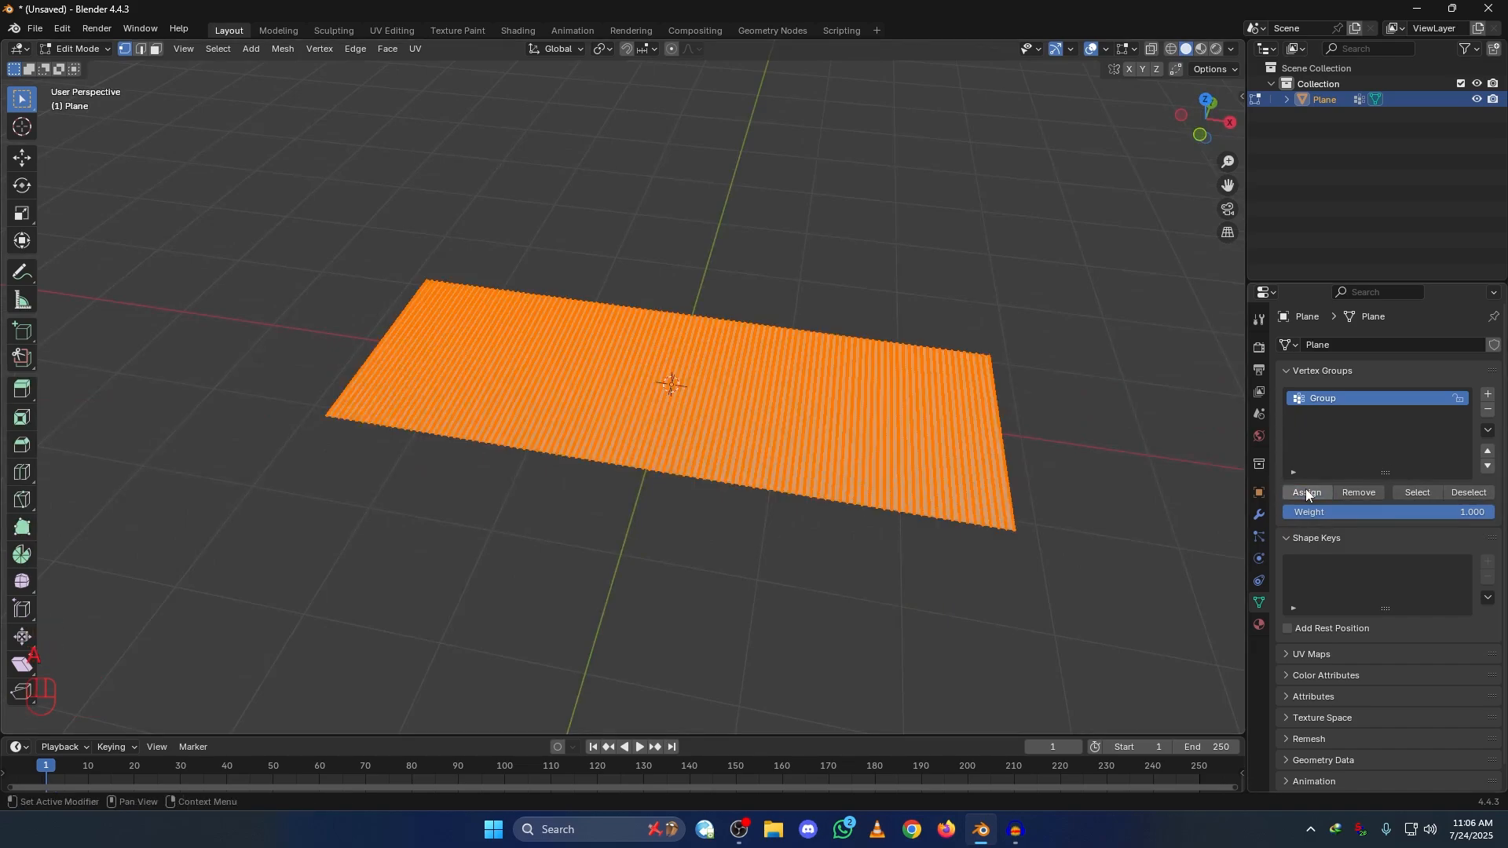
pyautogui.moveTo(1004, 606); pyautogui.dragTo(1029, 605, button='middle')
pyautogui.doubleClick(1324, 398)
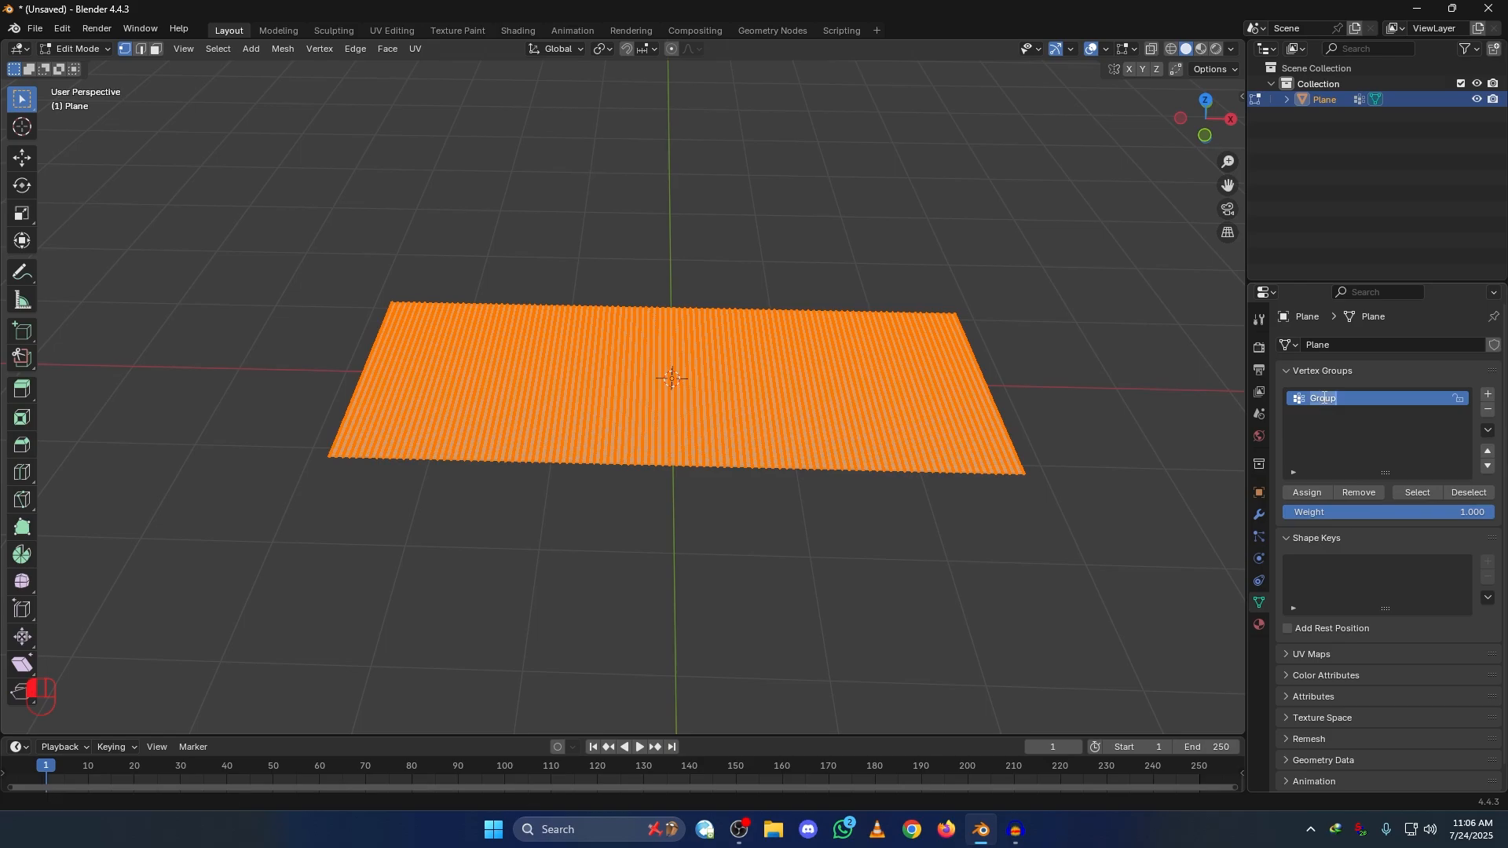
pyautogui.write('123')
pyautogui.click(1210, 477)
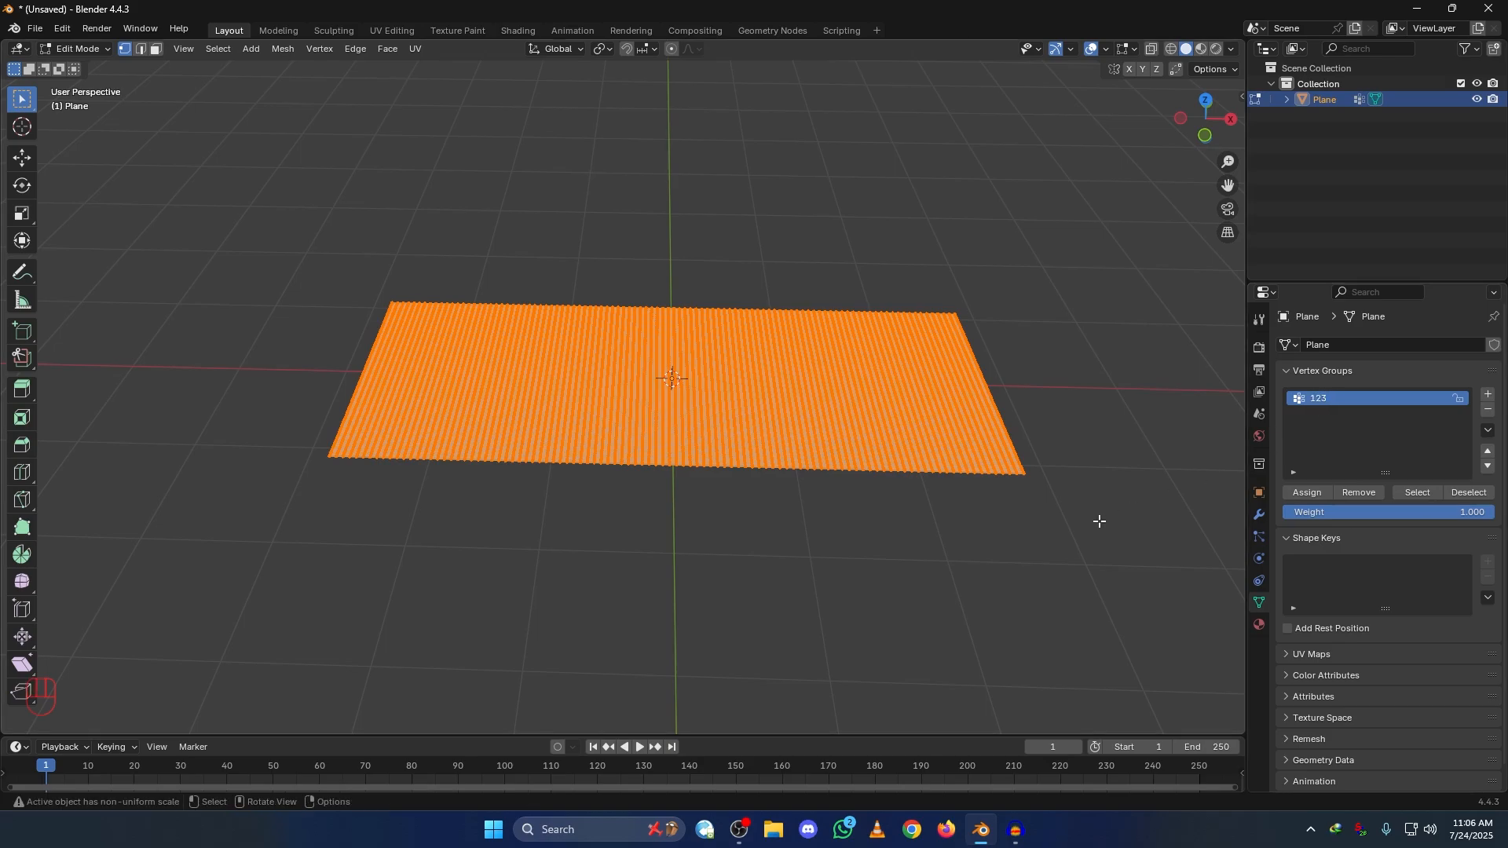
pyautogui.click(1311, 492)
pyautogui.hotkey('alt', 'a')
pyautogui.moveTo(916, 572); pyautogui.dragTo(1027, 592, button='middle')
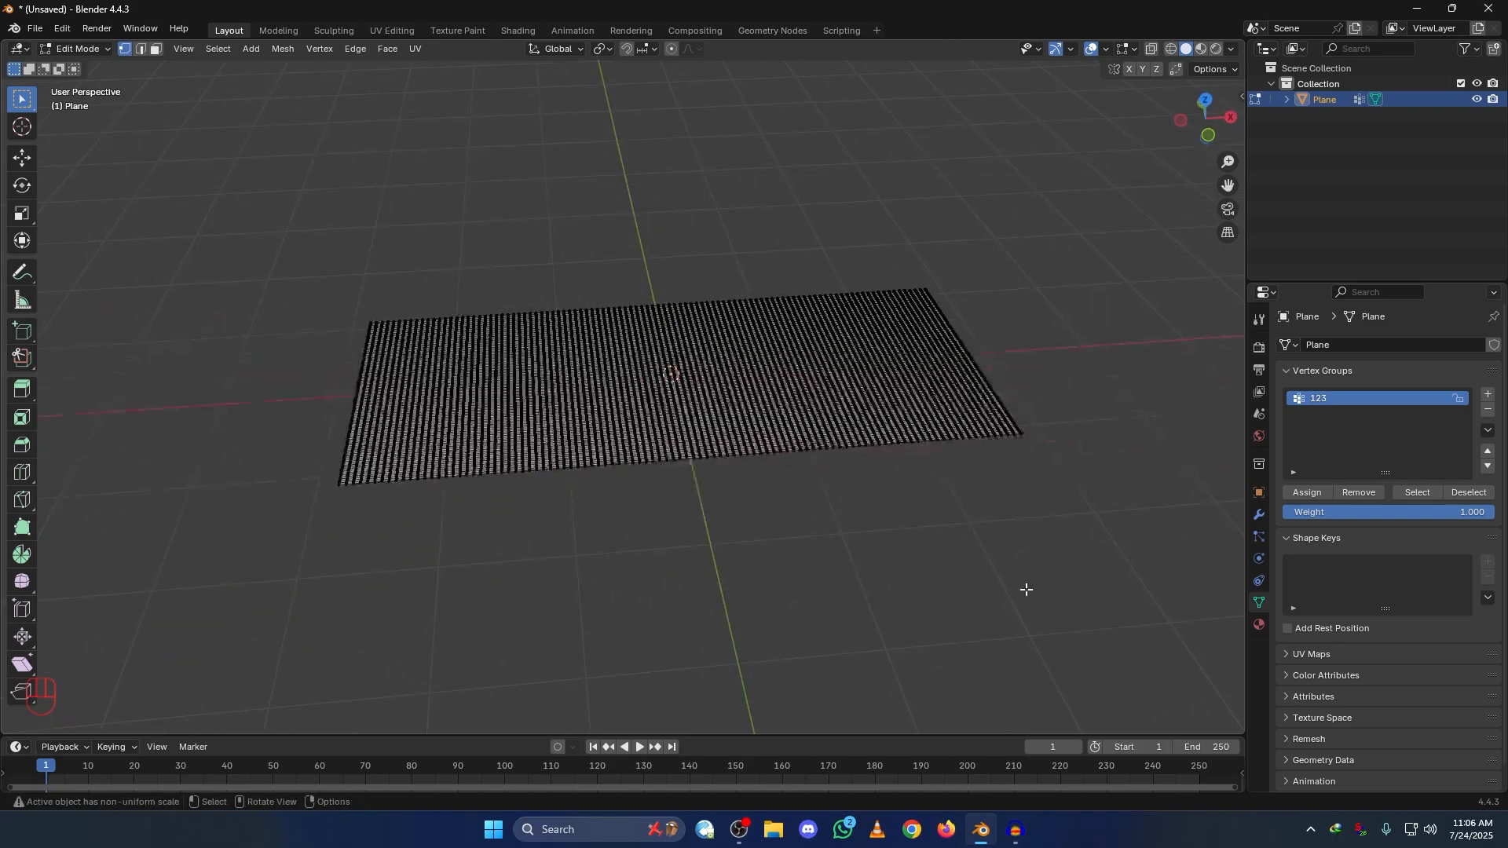
# Step: Add a Vertex Weight Edit modifier to the plane in Object Mode and set its vertex group to 123
pyautogui.press('Tab')
pyautogui.click(1258, 515)
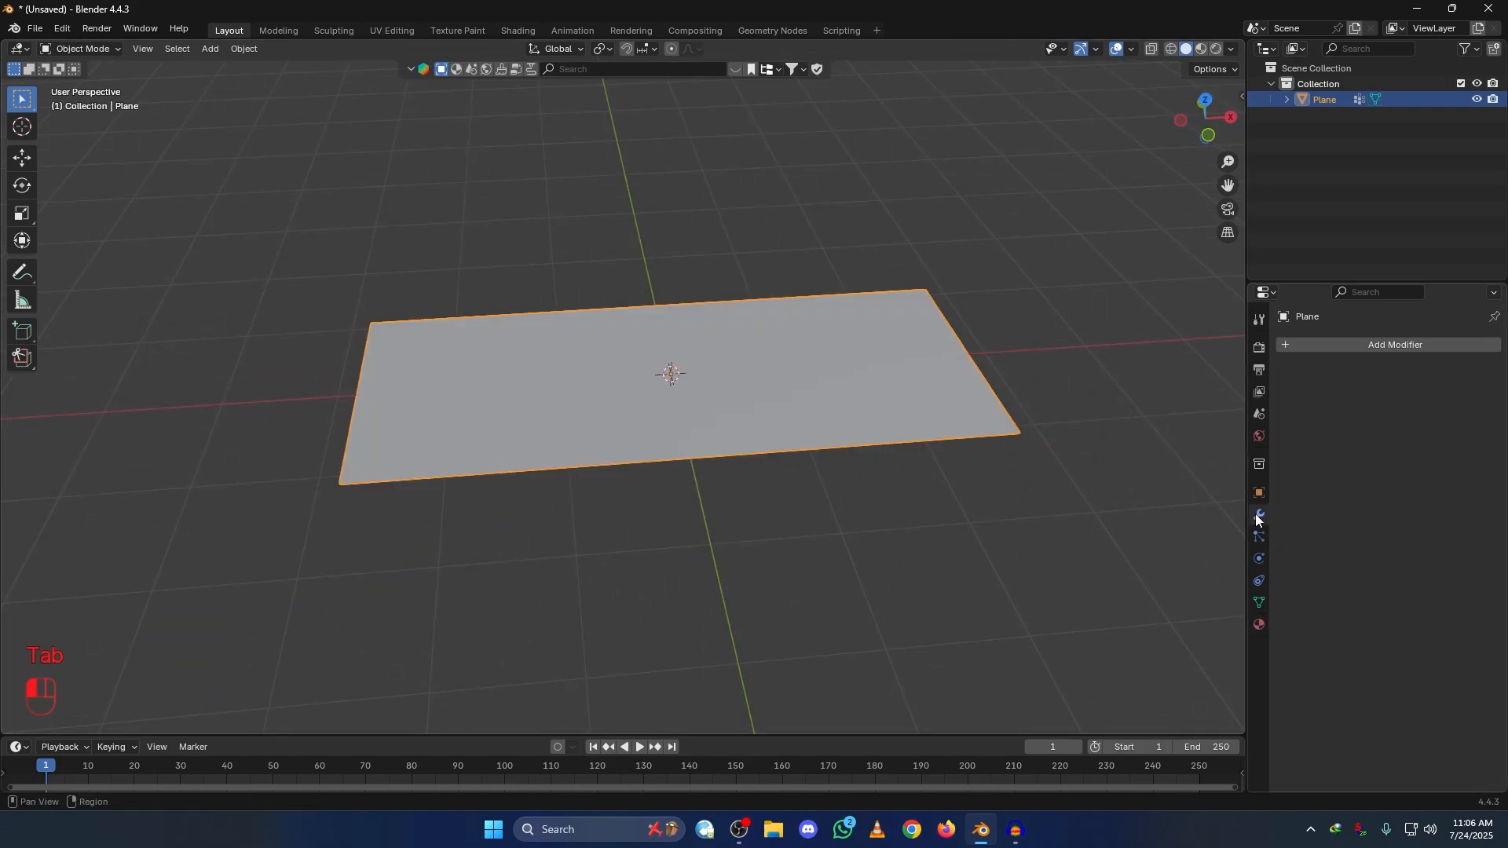
pyautogui.click(1346, 348)
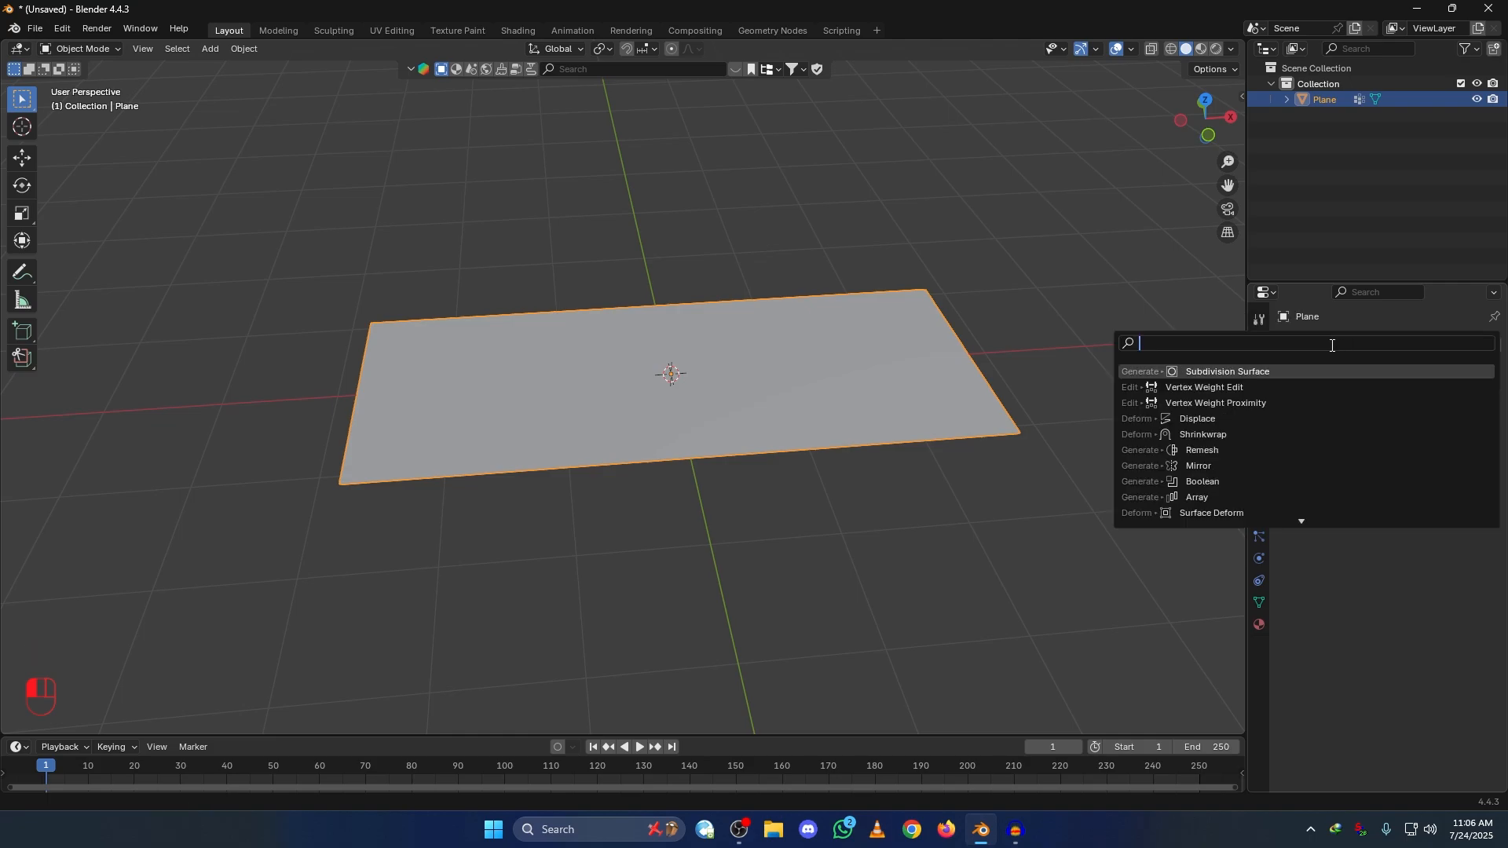
pyautogui.write('ve')
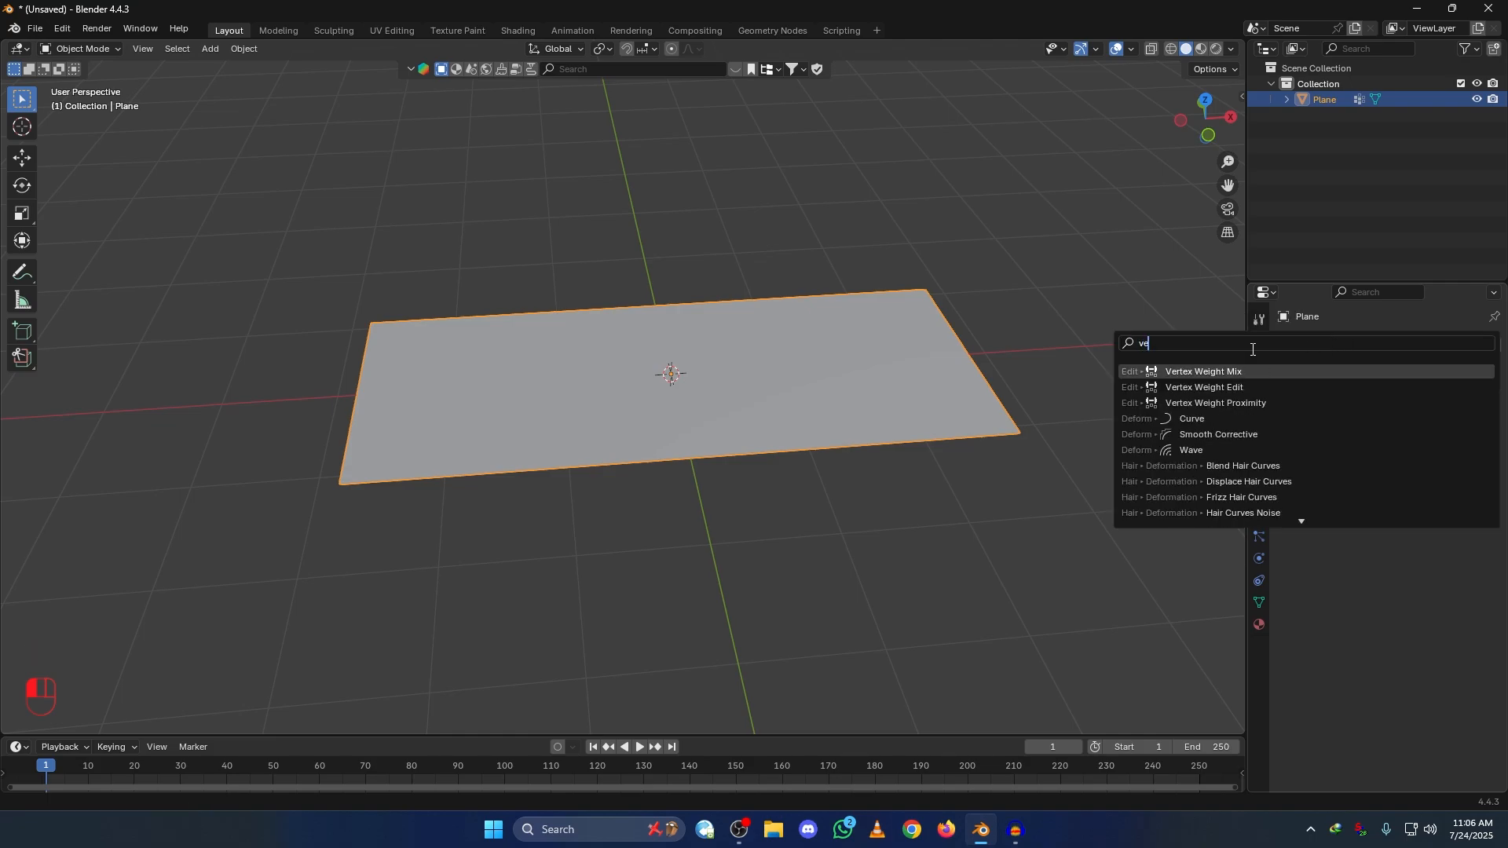
pyautogui.click(1206, 387)
pyautogui.moveTo(1113, 462); pyautogui.dragTo(1041, 459, button='middle')
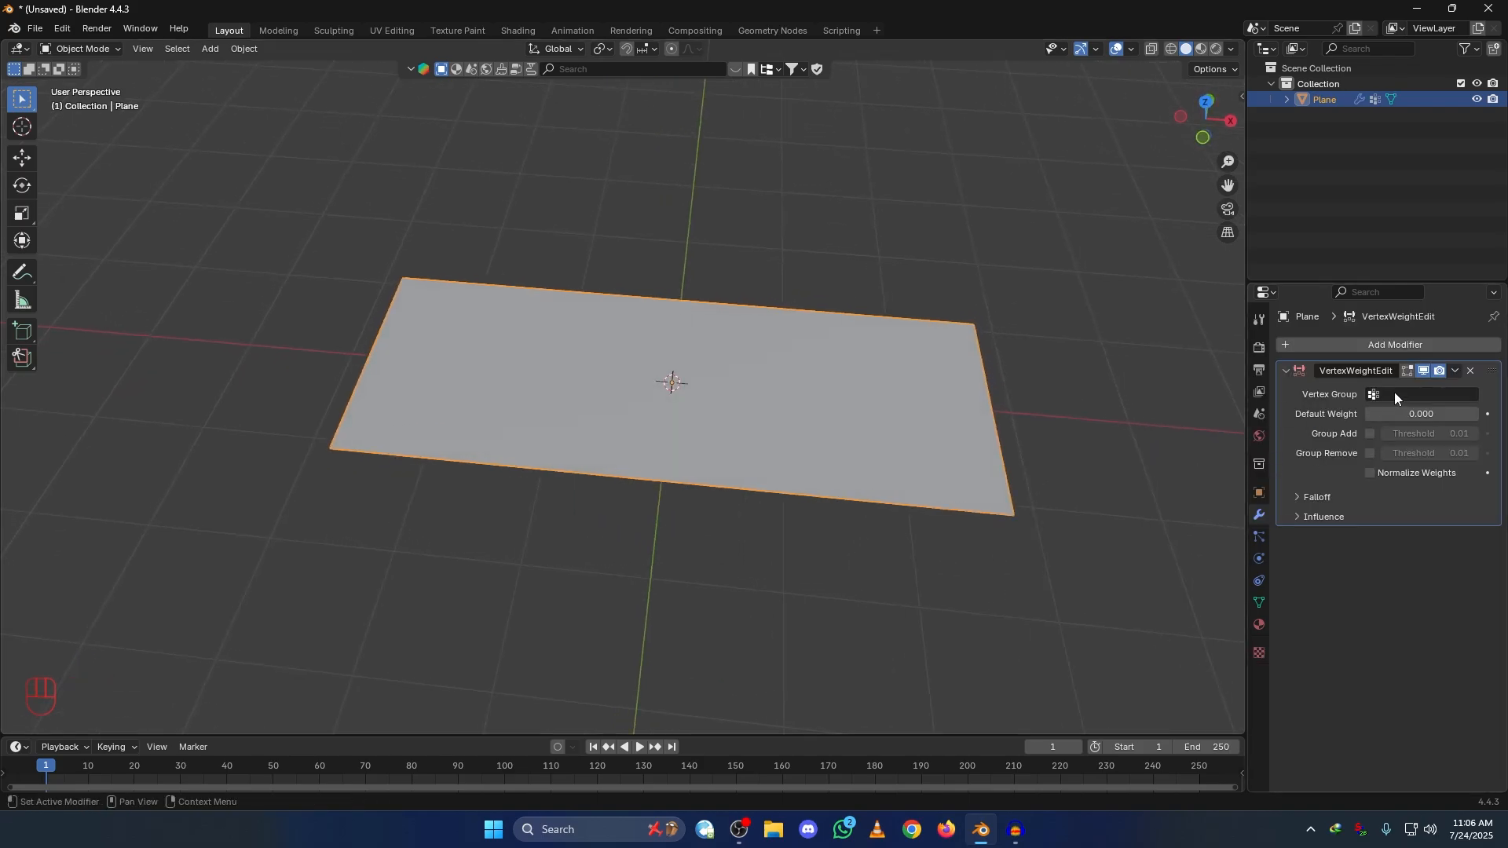
pyautogui.click(1418, 393)
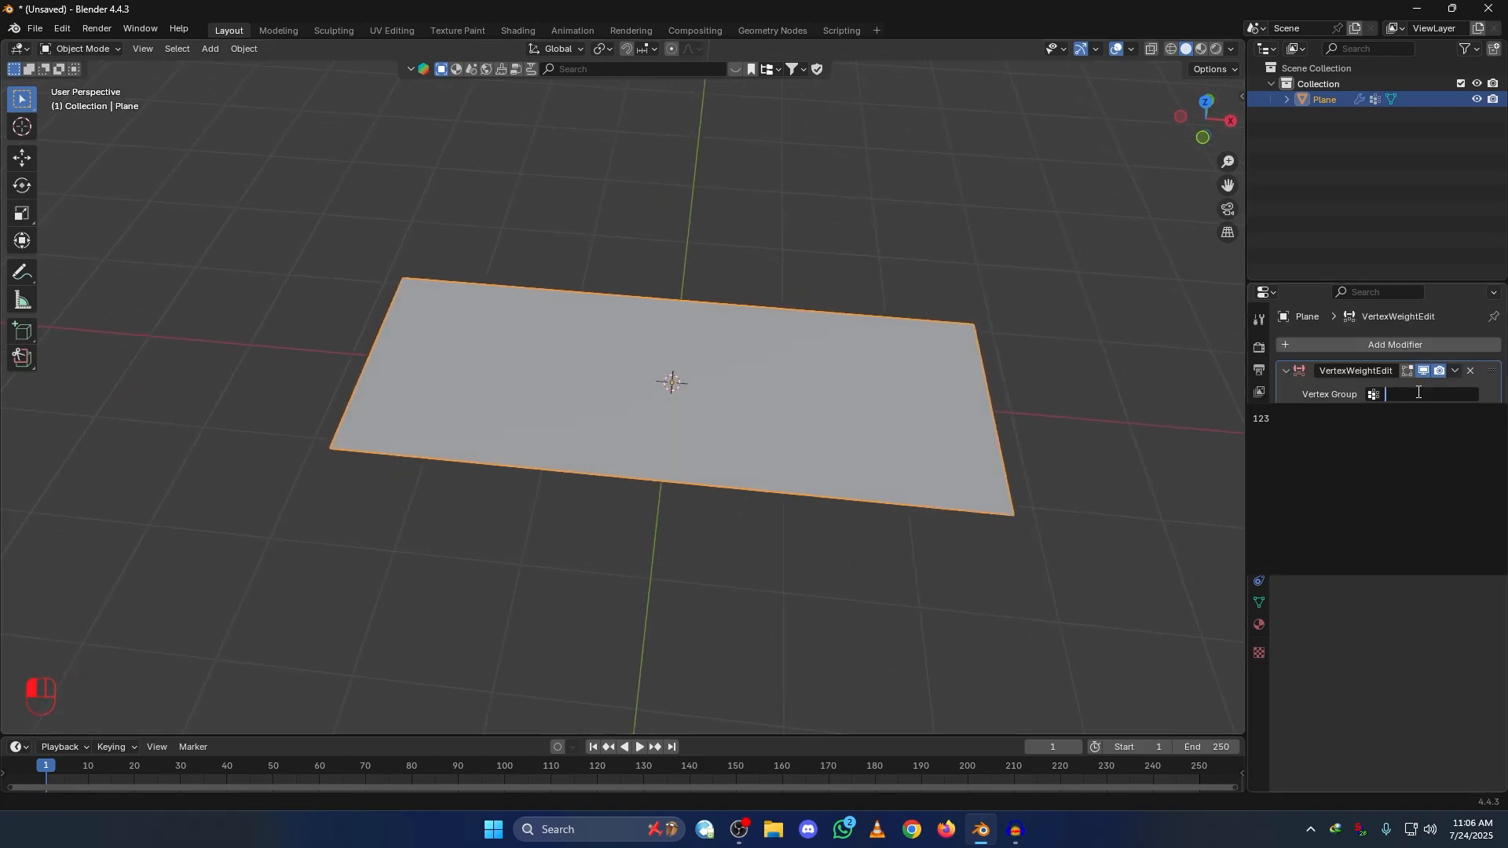
pyautogui.click(1290, 420)
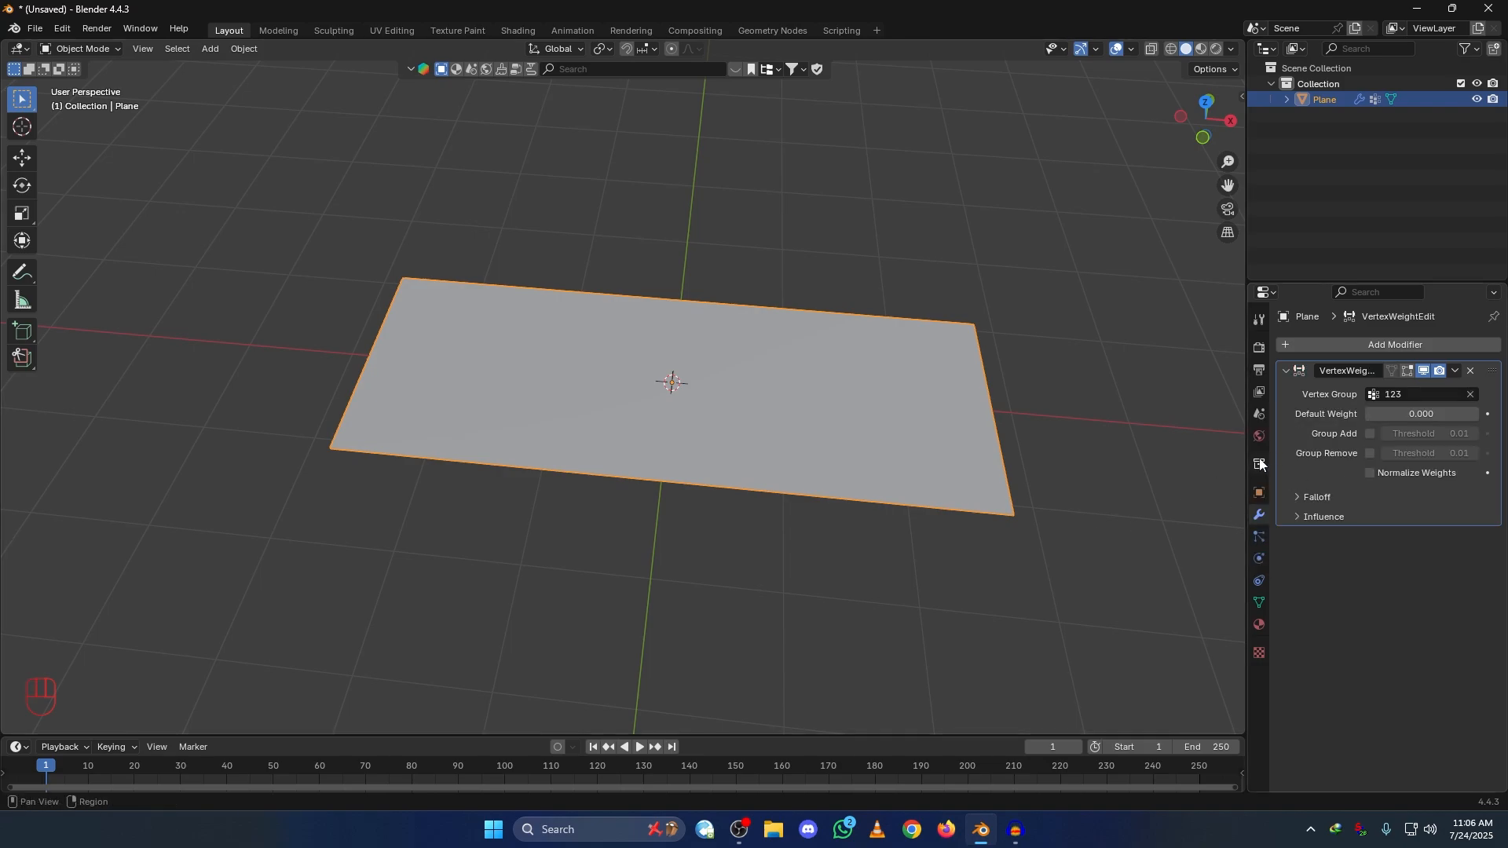
# Step: Create a new Image or Movie texture and load the Nike logo screenshot ending in 121408.png into it
pyautogui.click(1260, 655)
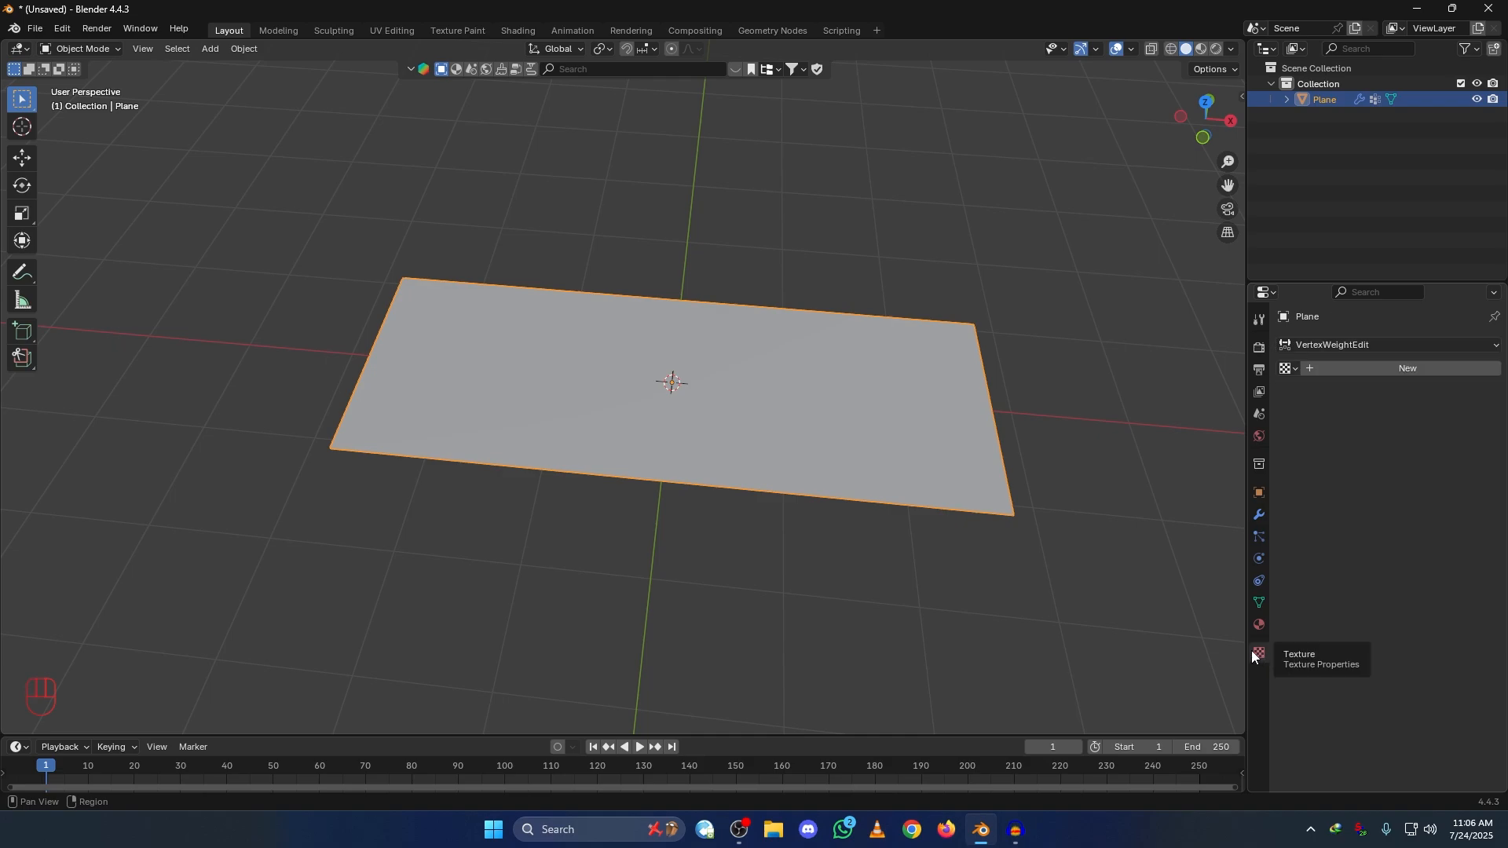
pyautogui.click(1384, 368)
pyautogui.keyDown('shift'); pyautogui.moveTo(1084, 558); pyautogui.dragTo(1036, 523, button='middle'); pyautogui.keyUp('shift')
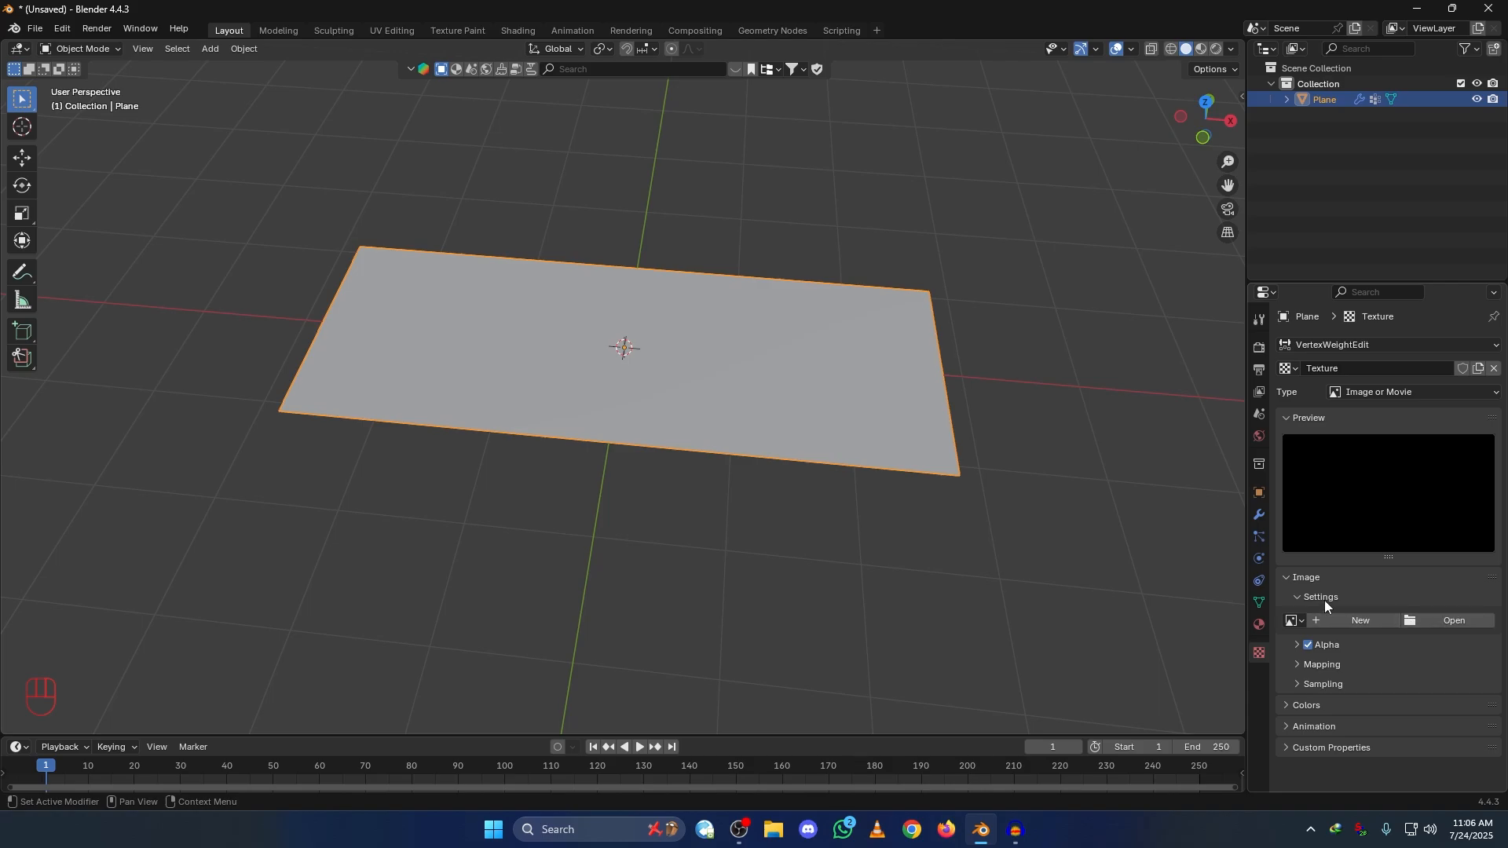
pyautogui.click(1437, 621)
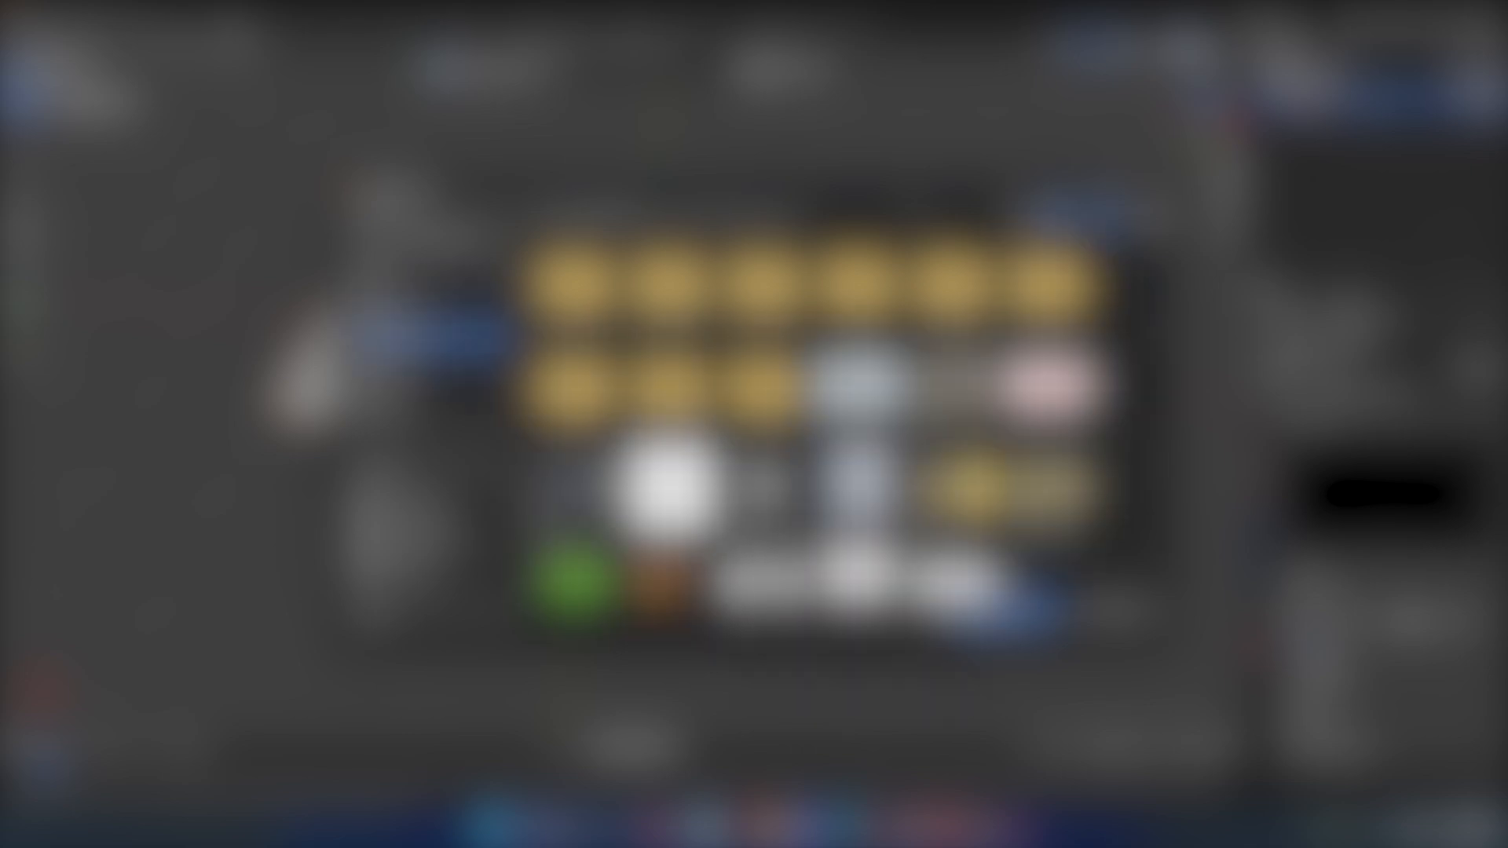
pyautogui.scroll(-3, 756, 581)
pyautogui.doubleClick(756, 581)
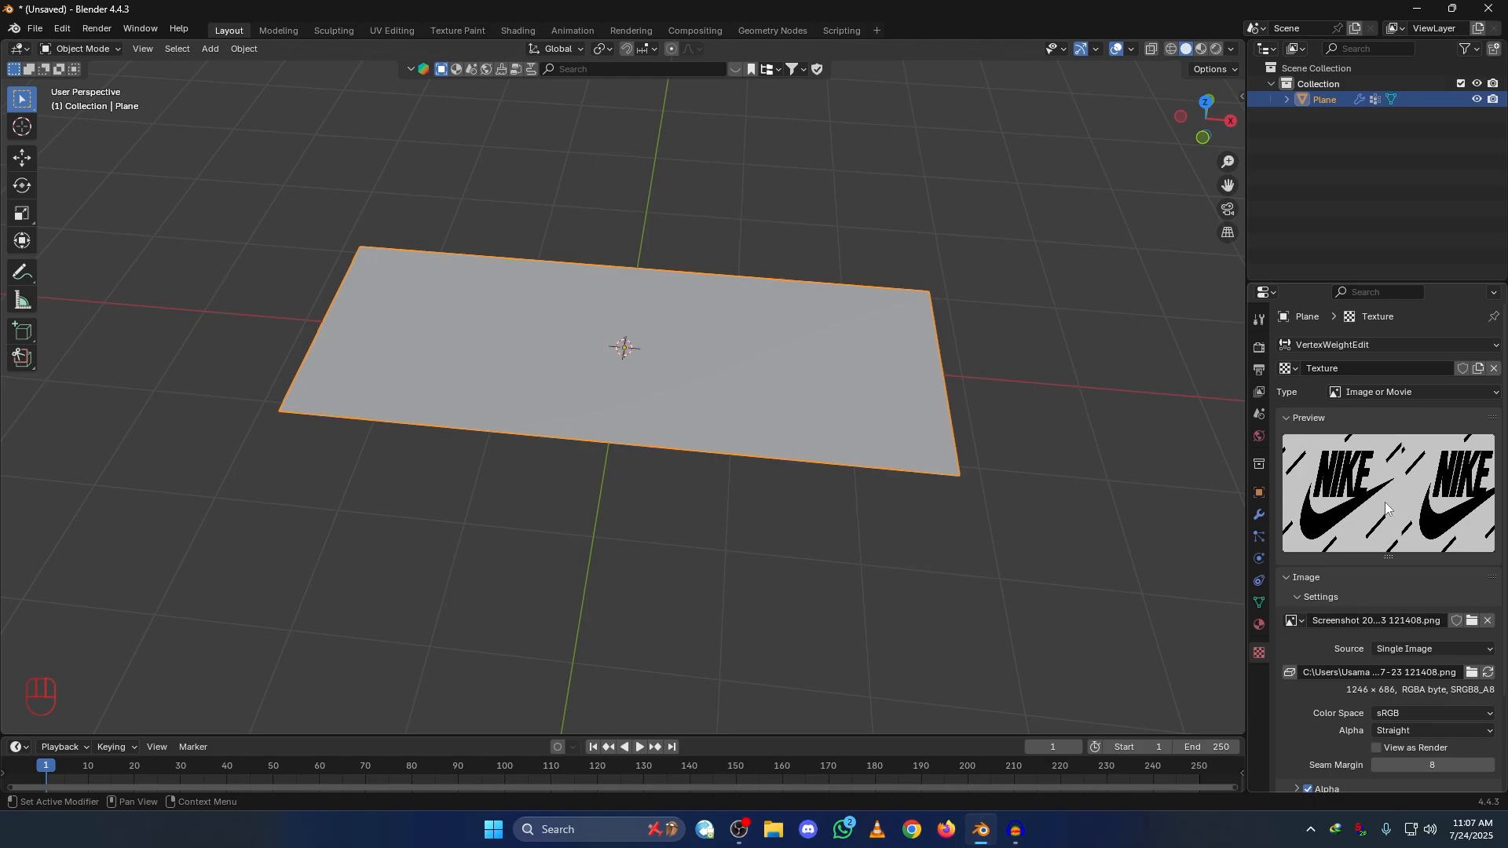
# Step: Set the texture's image mapping extension to Clip and enlarge the timeline area slightly
pyautogui.scroll(-3, 1424, 500)
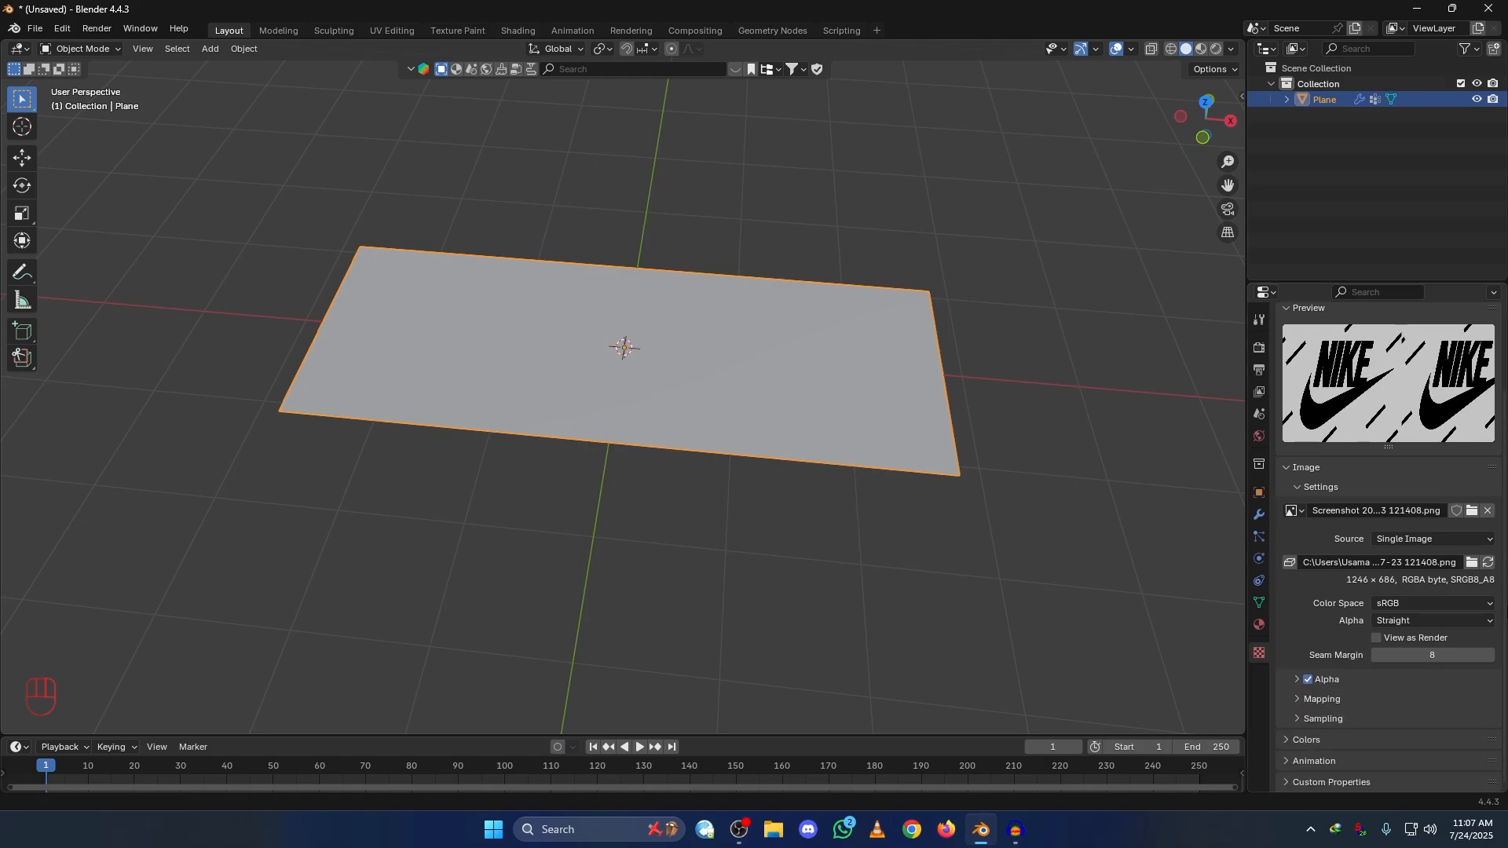
pyautogui.click(1304, 700)
pyautogui.click(1395, 750)
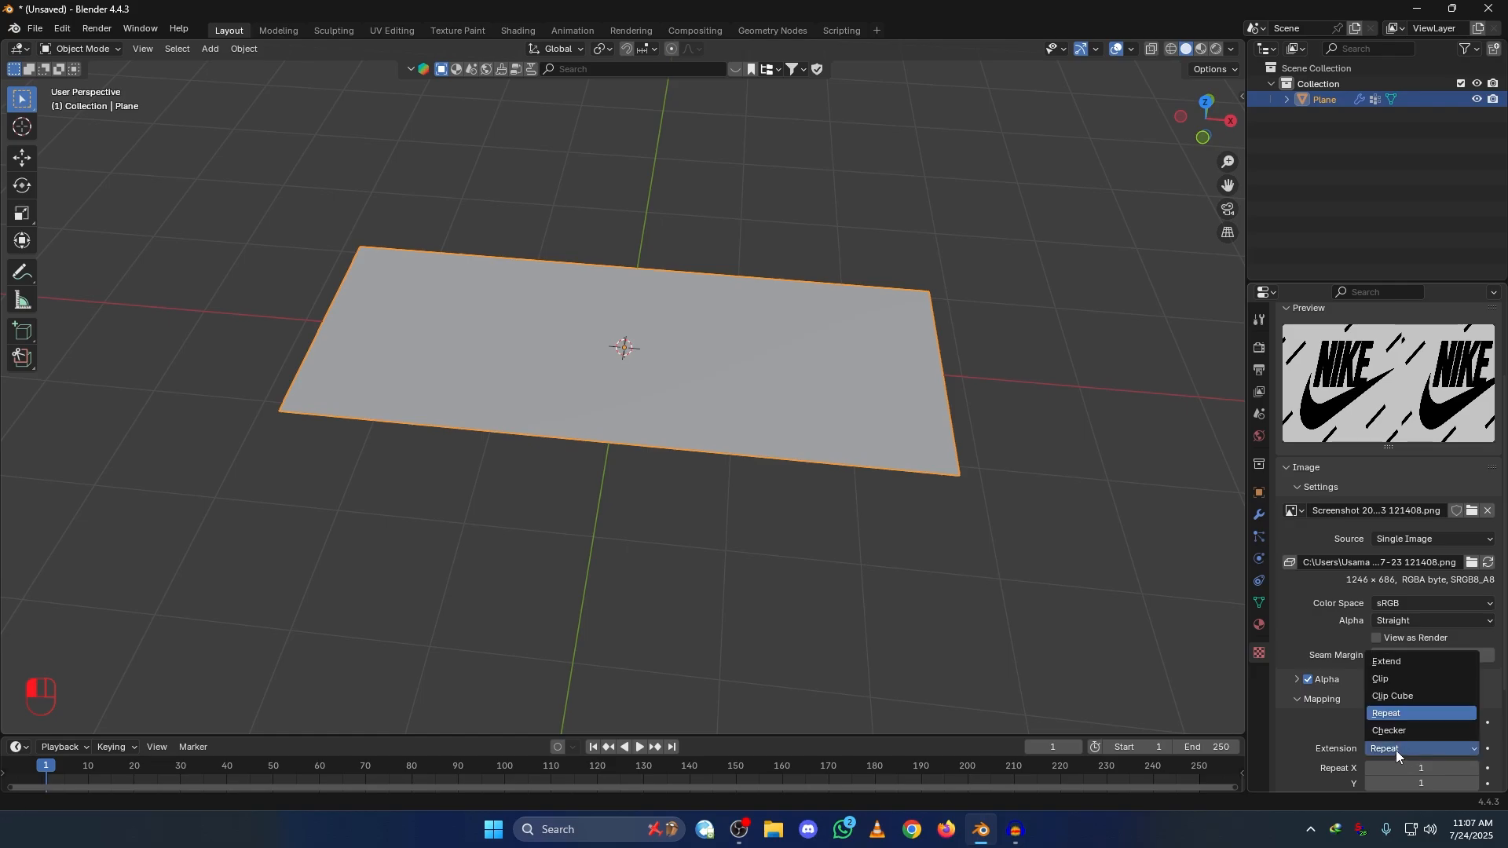
pyautogui.click(1392, 682)
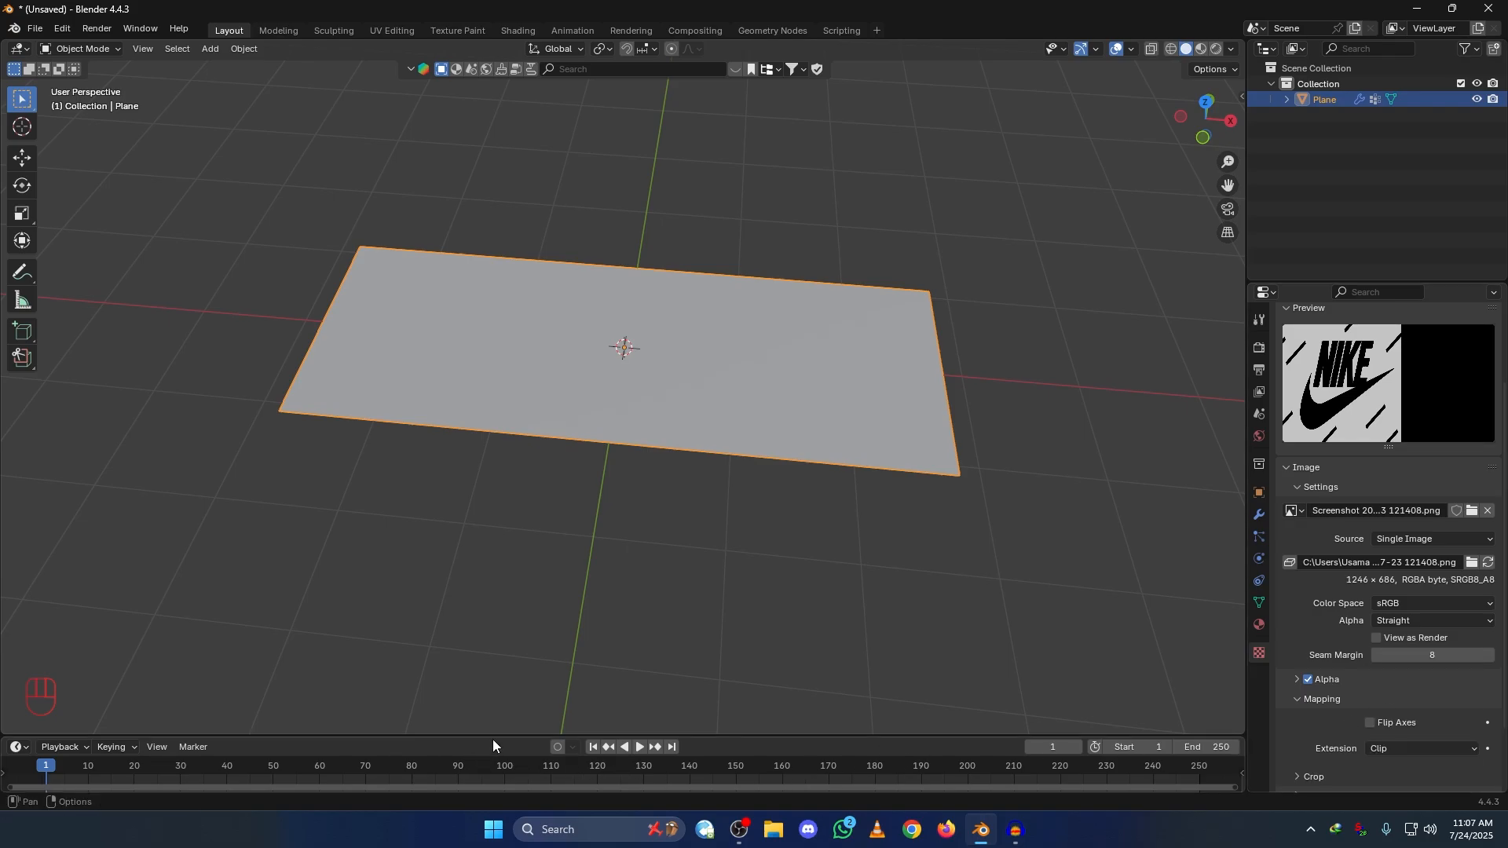
pyautogui.moveTo(494, 738); pyautogui.dragTo(512, 705)
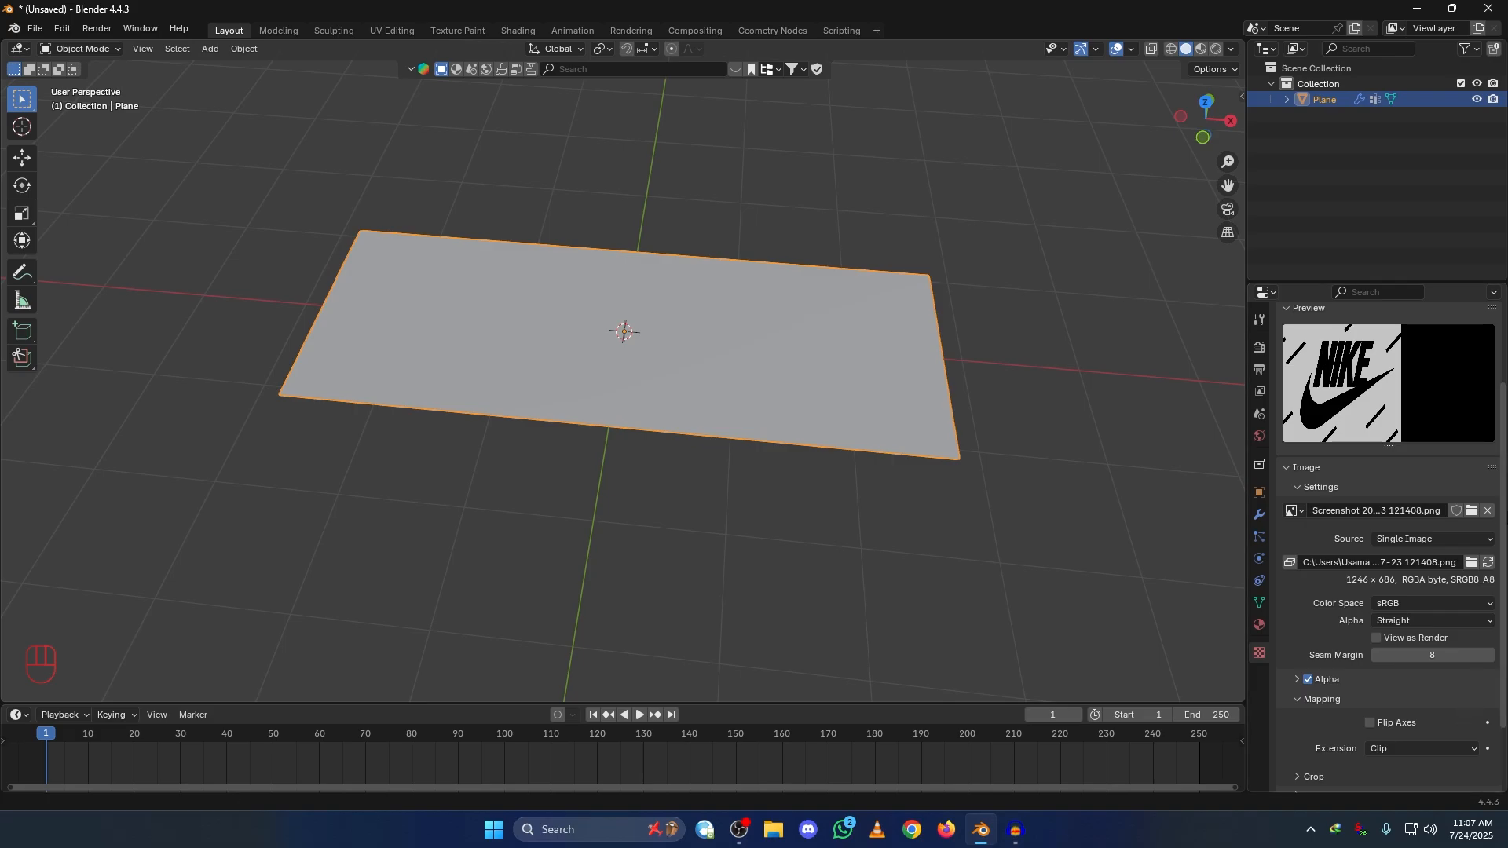
pyautogui.scroll(3, 1403, 440)
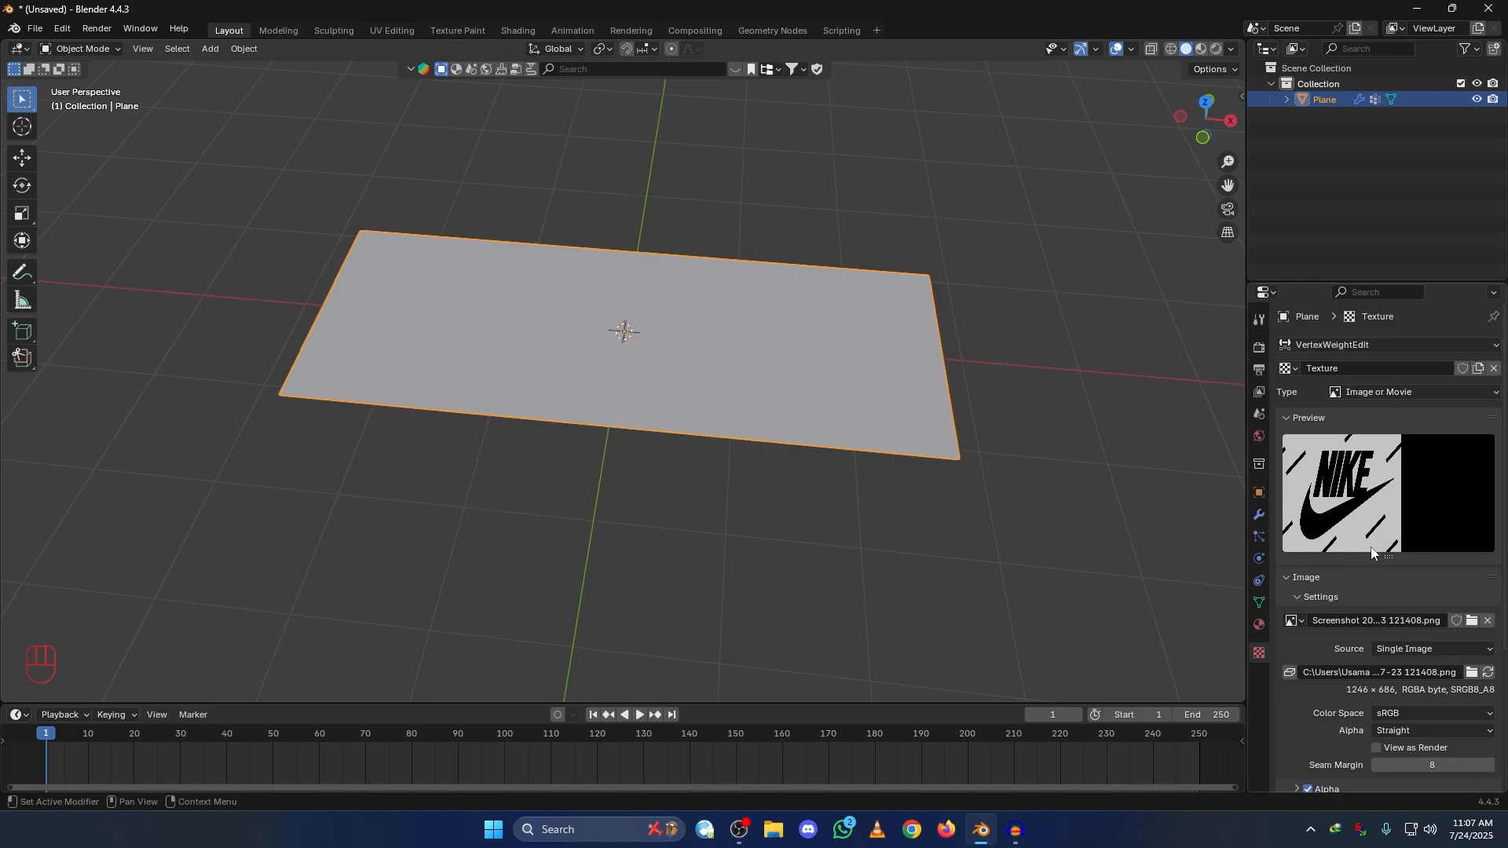
# Step: Expand the Vertex Weight Edit modifier's Influence settings and choose the texture named Texture as its mask texture
pyautogui.click(1259, 514)
pyautogui.moveTo(1222, 528); pyautogui.dragTo(865, 528, button='middle')
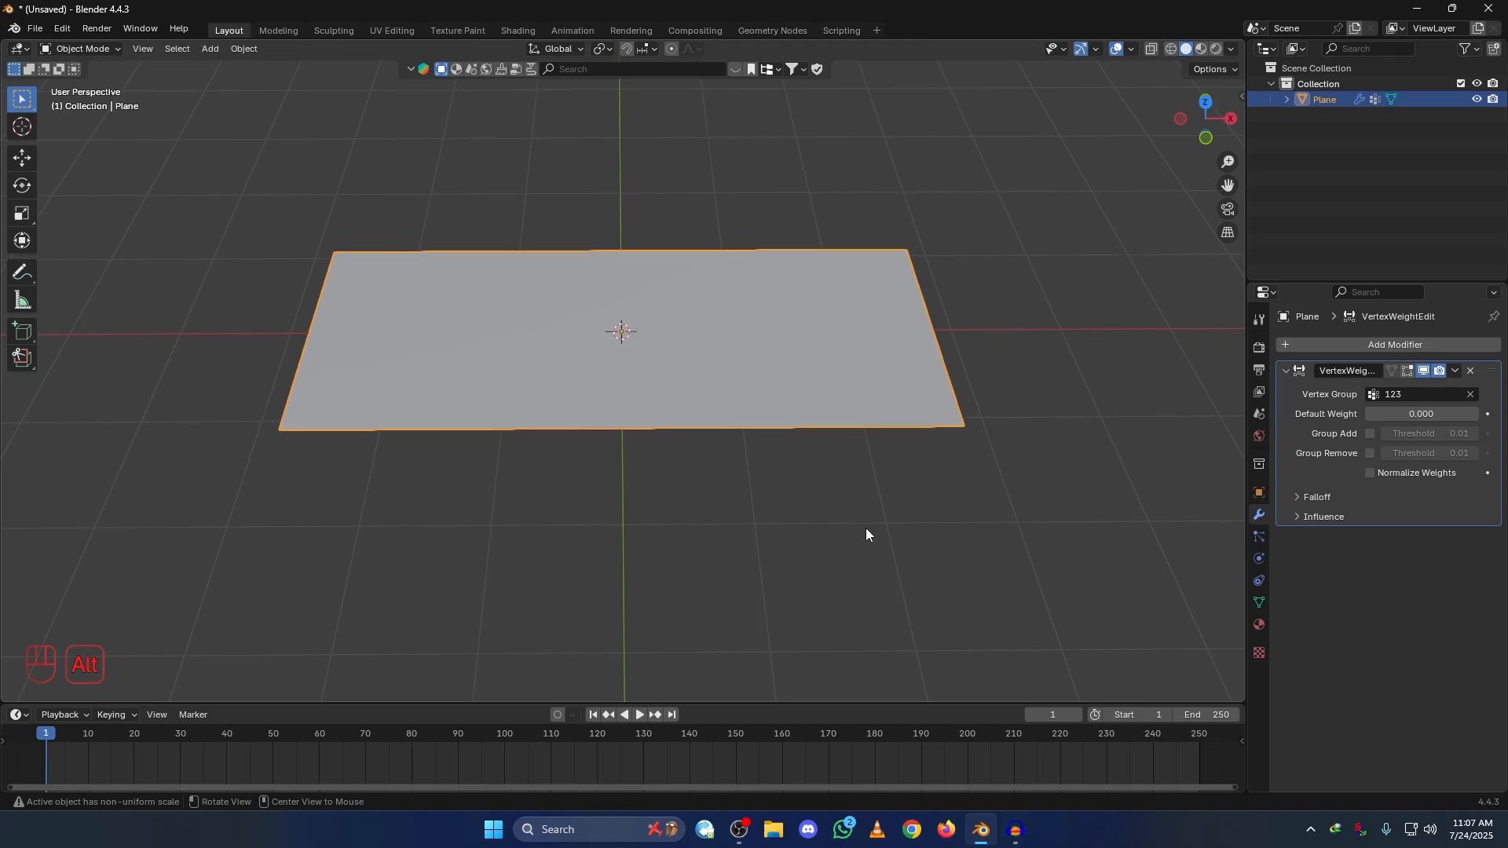
pyautogui.click(1301, 518)
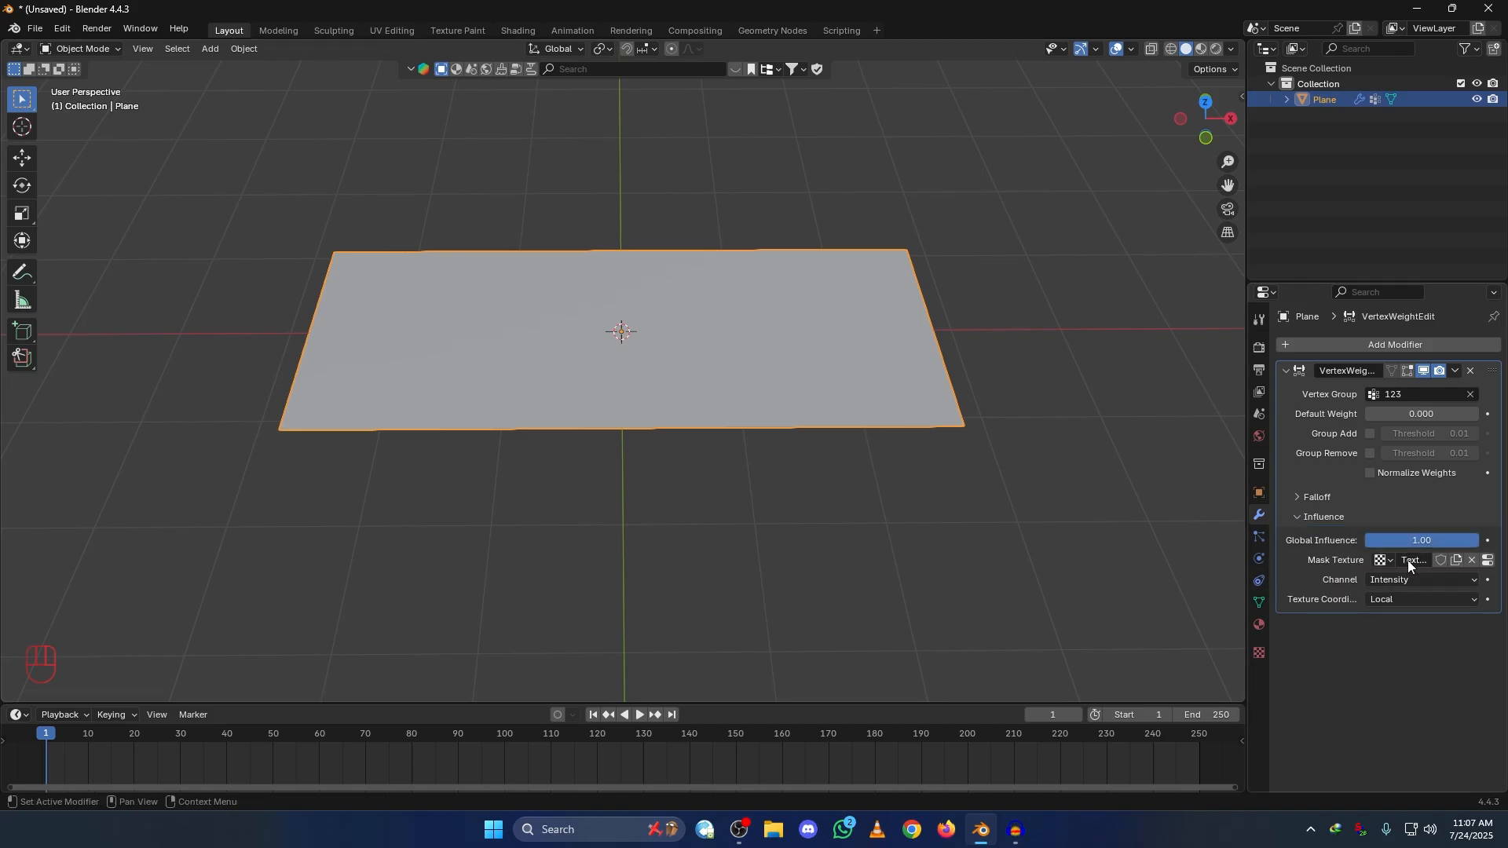
pyautogui.moveTo(1162, 511); pyautogui.dragTo(864, 502, button='middle')
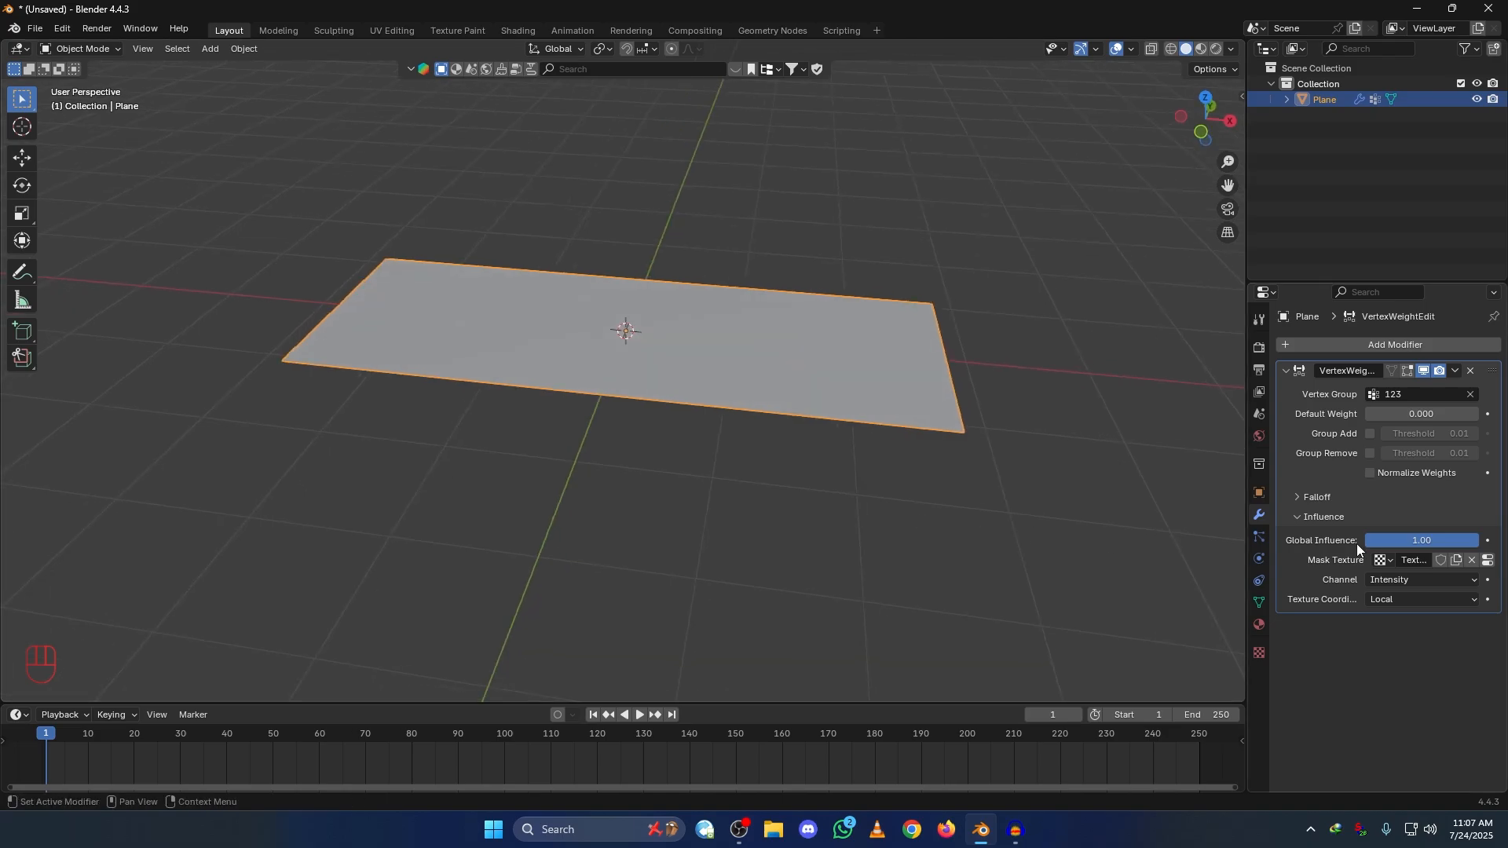
pyautogui.click(1381, 560)
pyautogui.click(1169, 583)
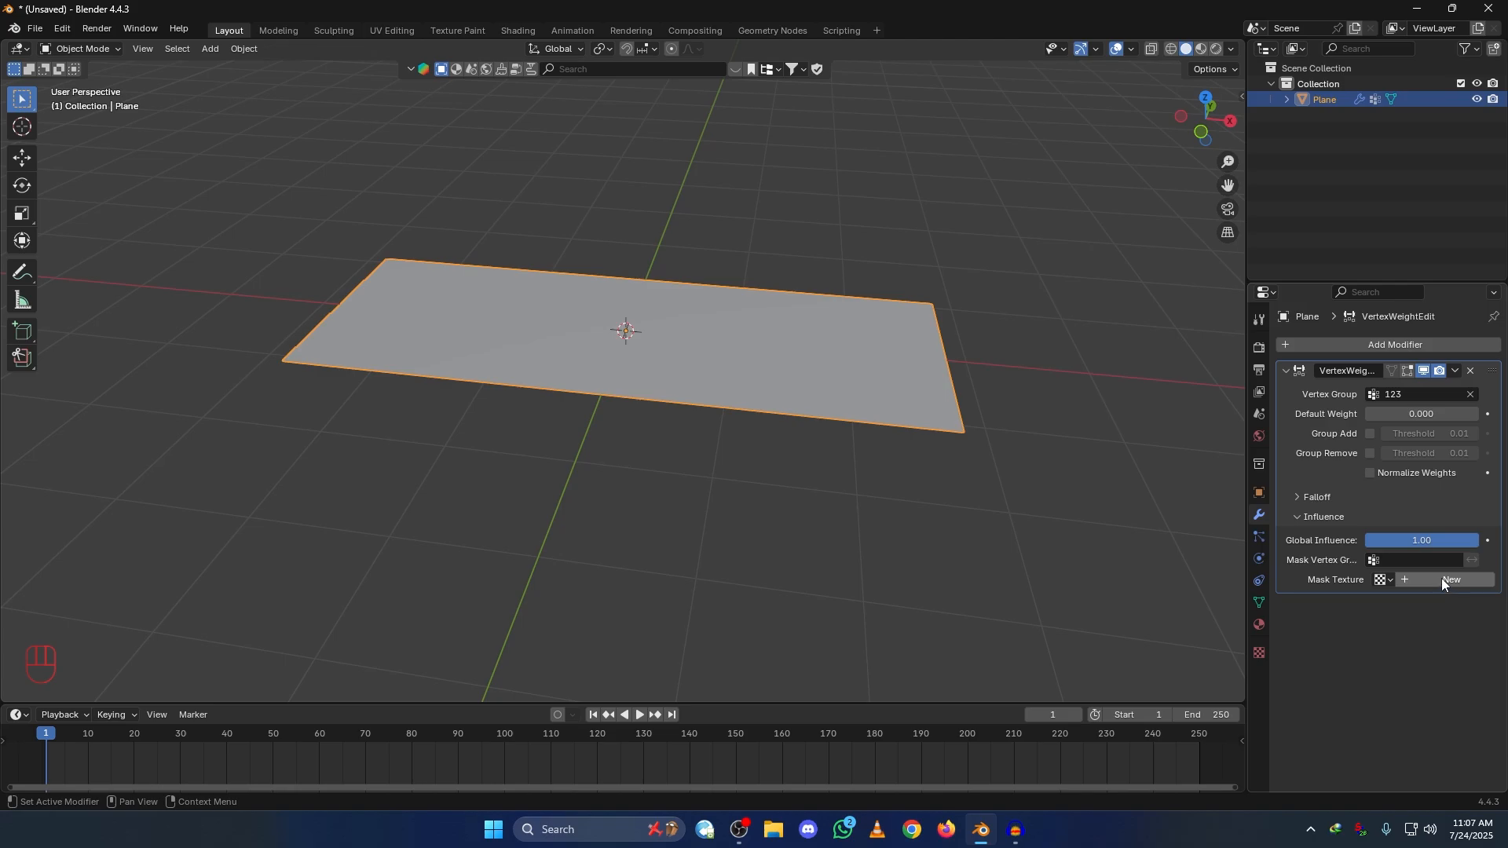
pyautogui.click(1394, 561)
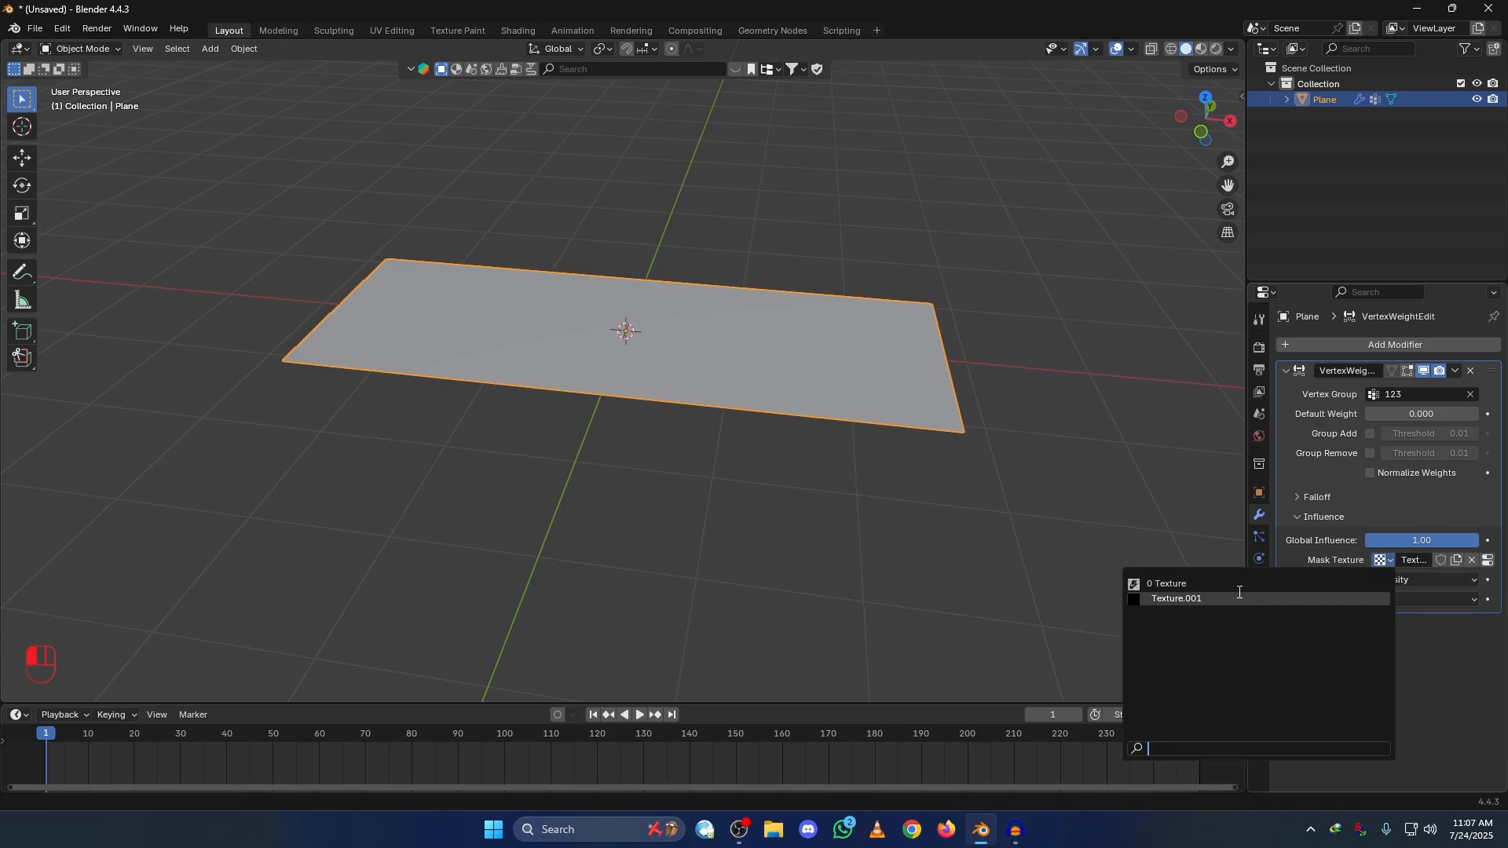
pyautogui.click(1168, 583)
# Step: Switch the plane to Weight Paint mode in top view and invert the Vertex Weight Edit modifier's Linear falloff
pyautogui.keyDown('alt'); pyautogui.moveTo(860, 479); pyautogui.dragTo(902, 482); pyautogui.keyUp('alt')
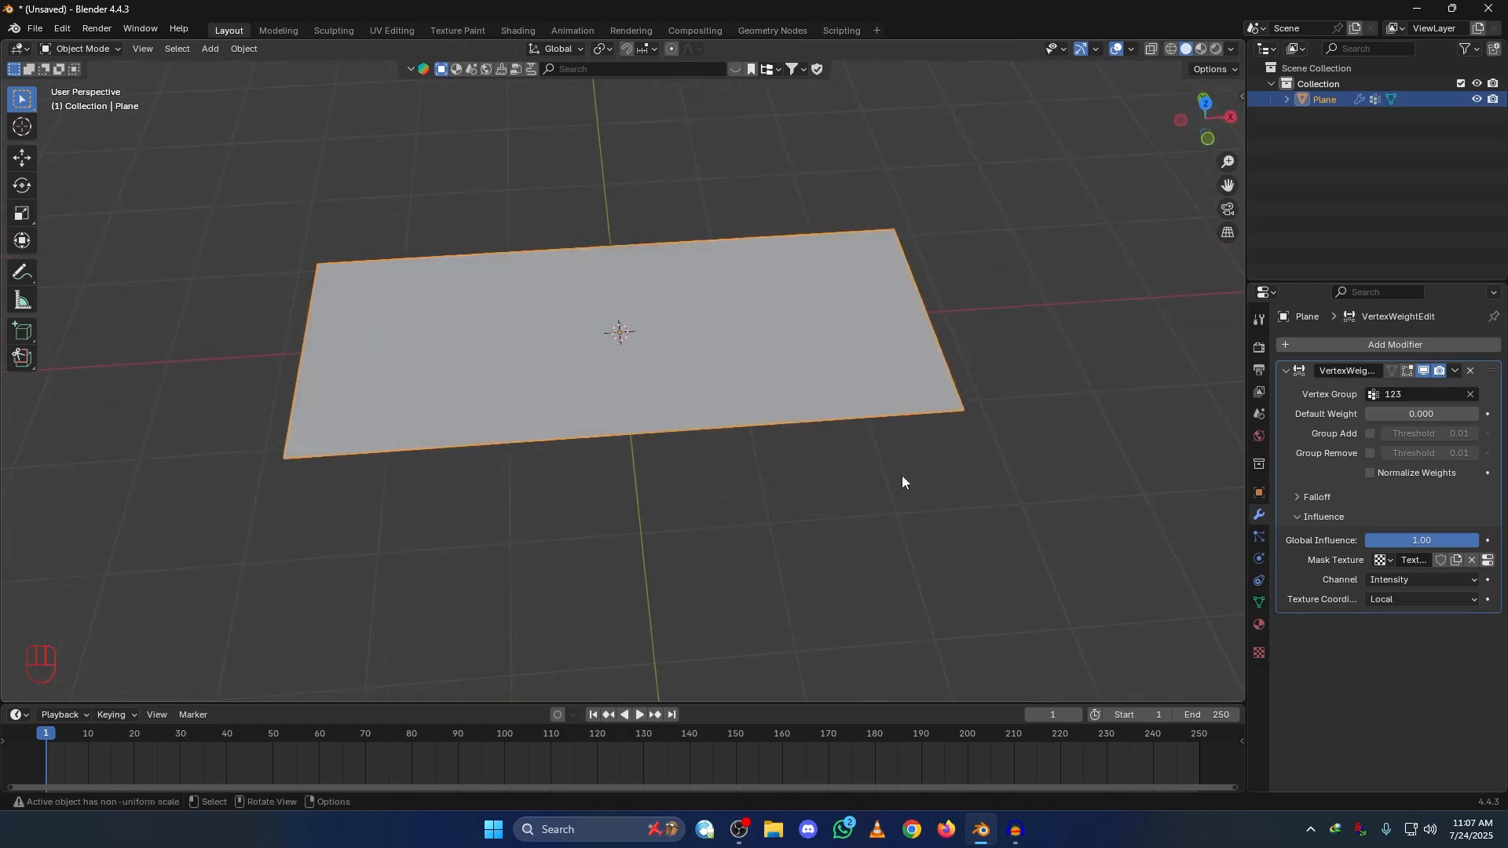
pyautogui.press('`')
pyautogui.click(885, 375)
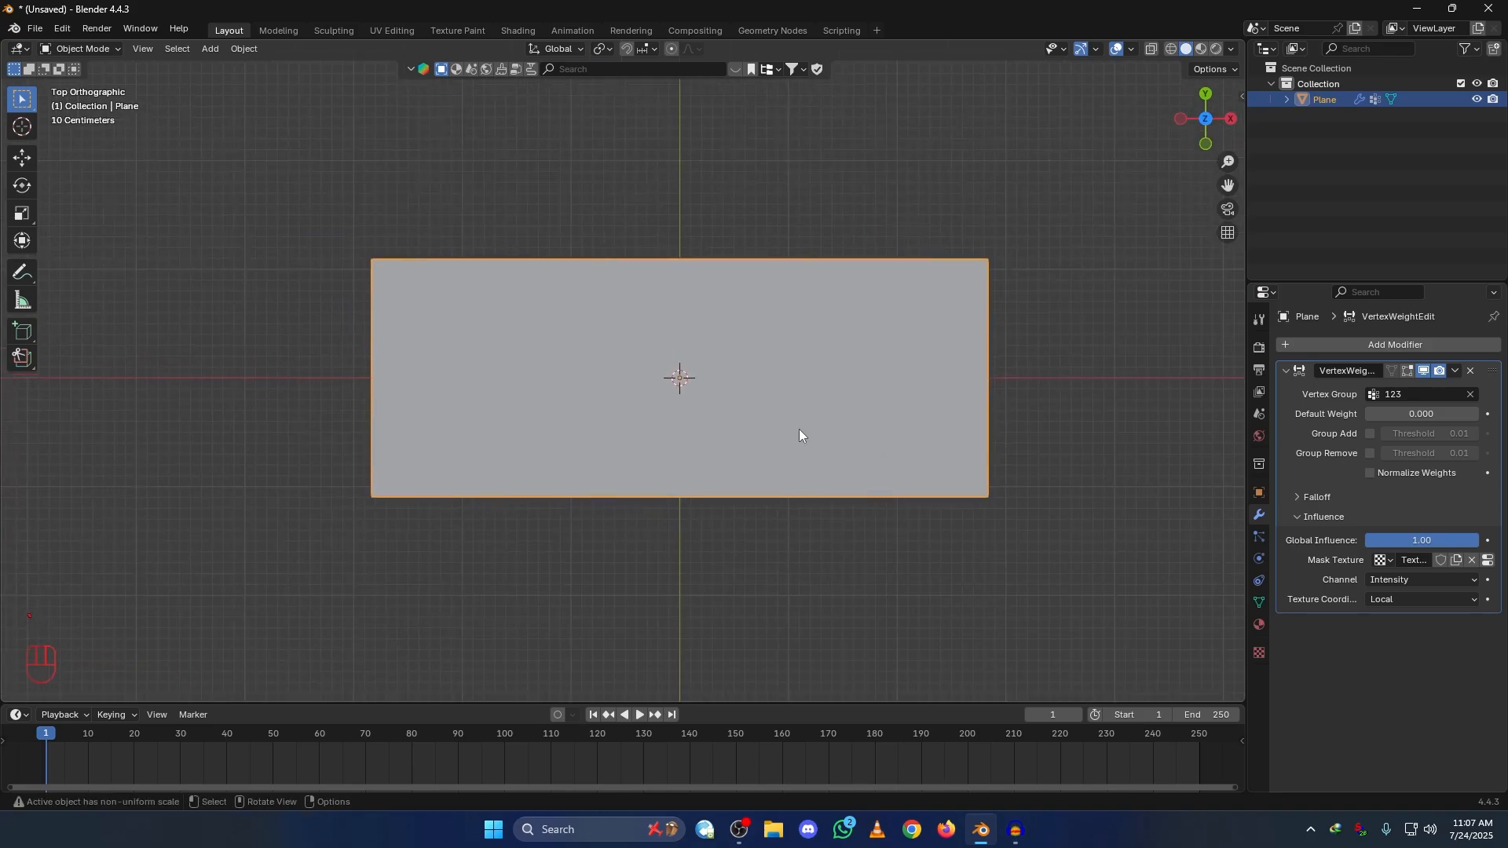
pyautogui.click(85, 49)
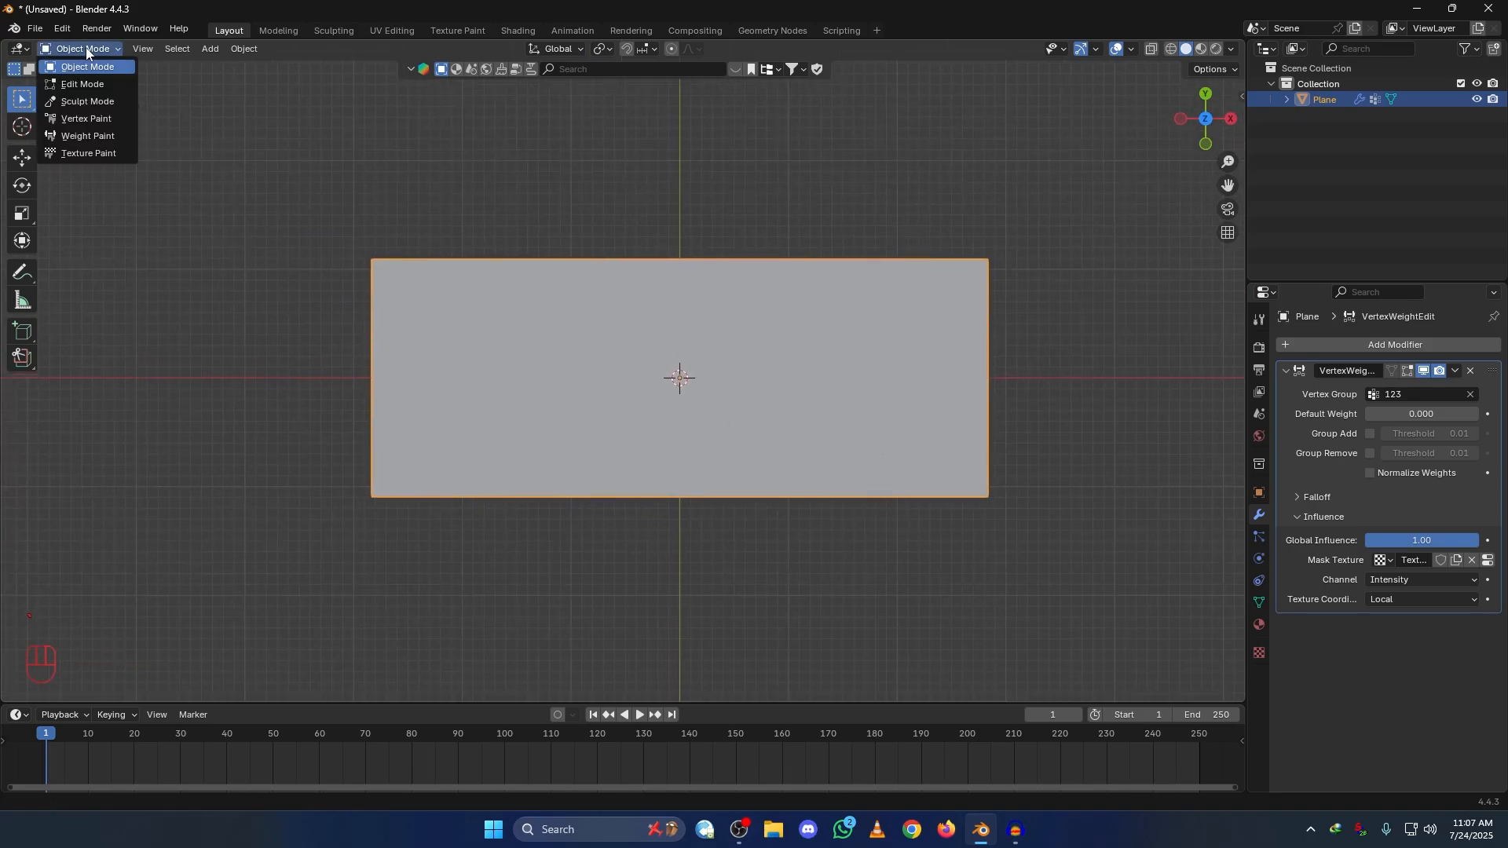
pyautogui.click(99, 135)
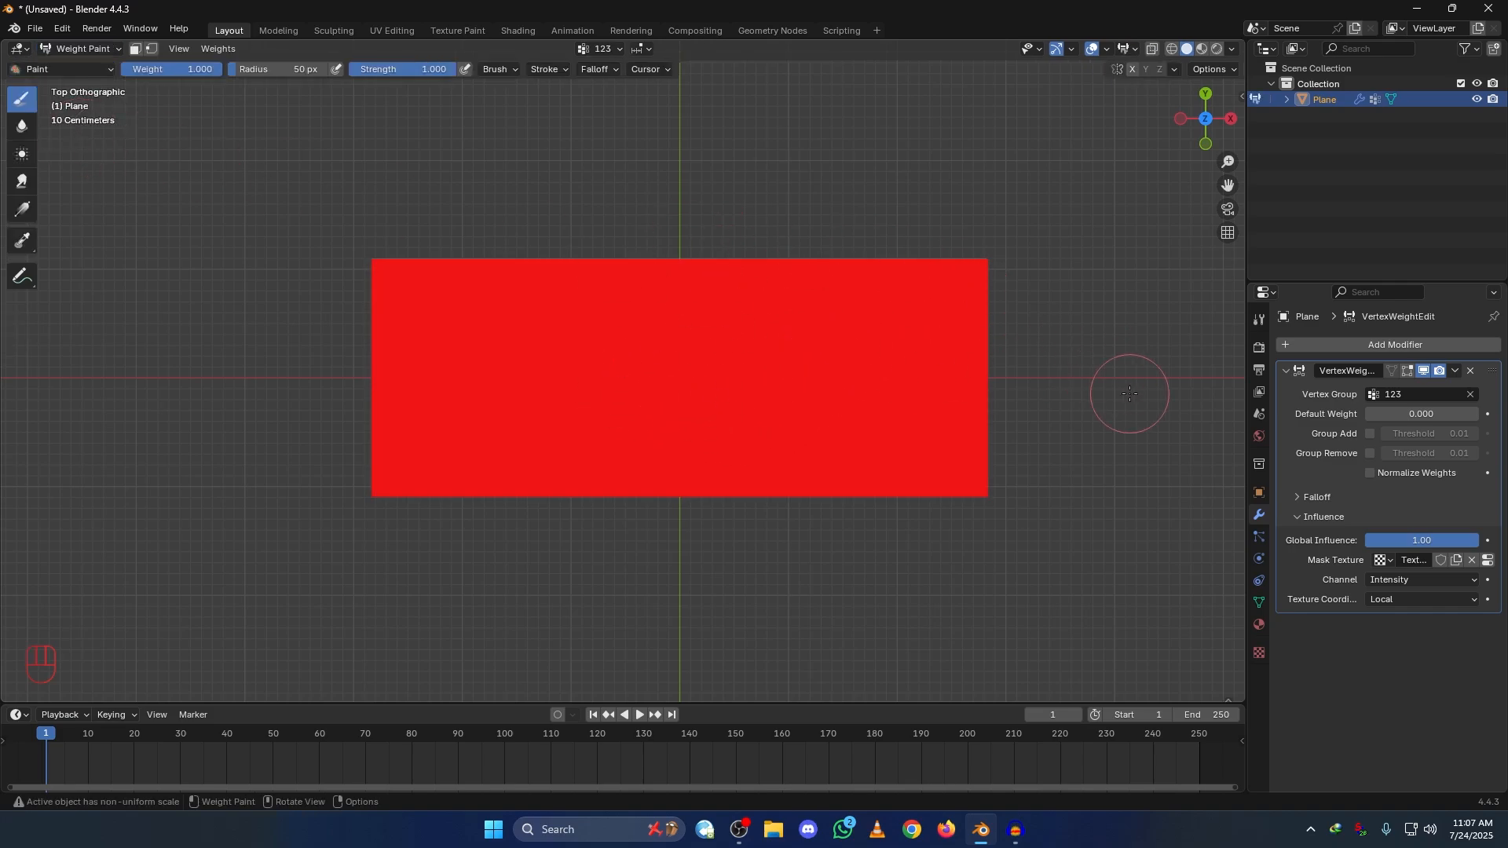
pyautogui.click(1297, 496)
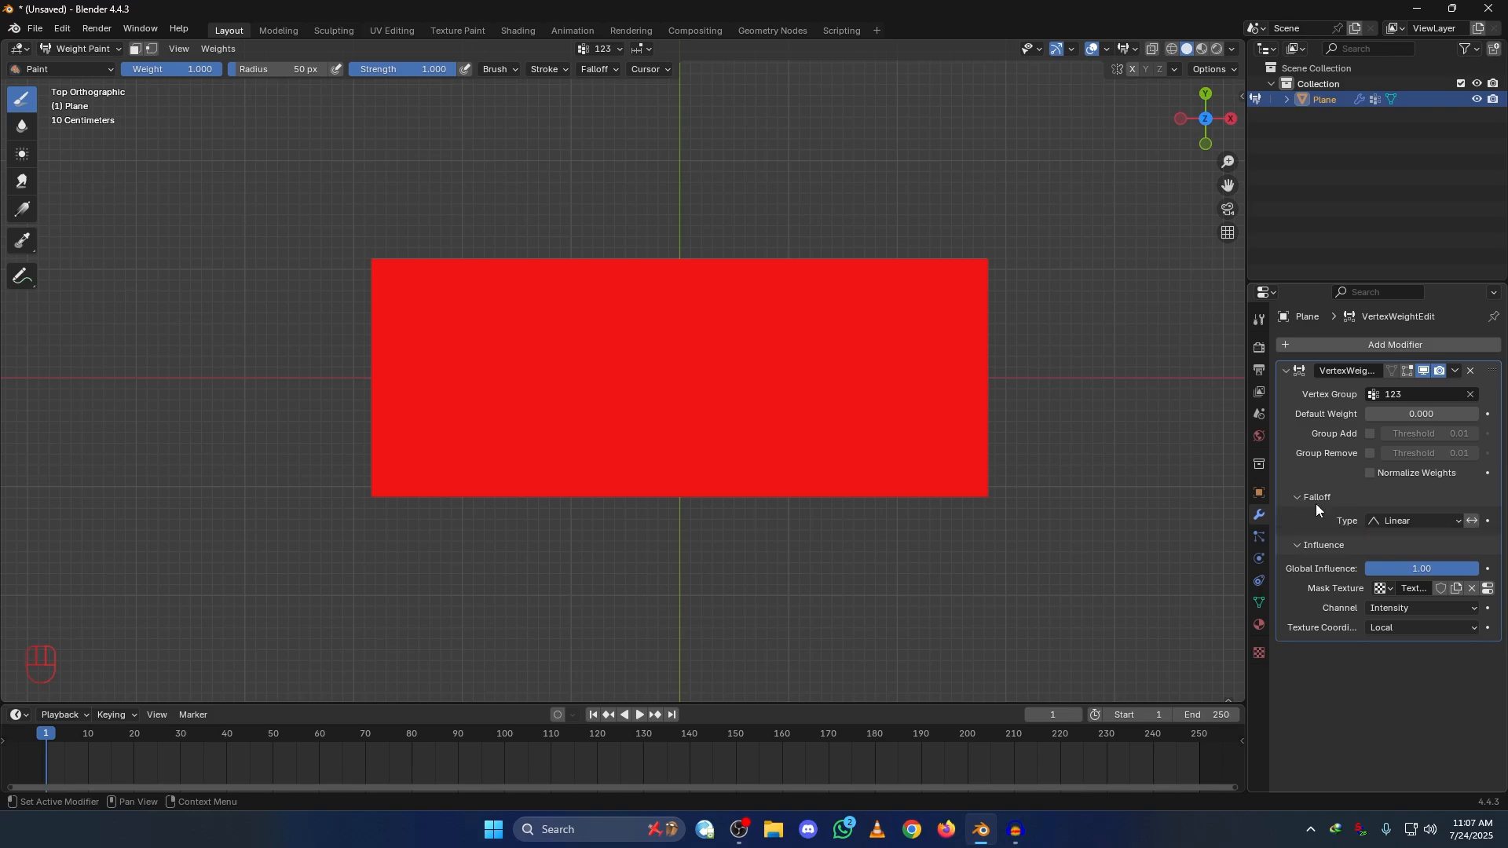
pyautogui.click(1475, 522)
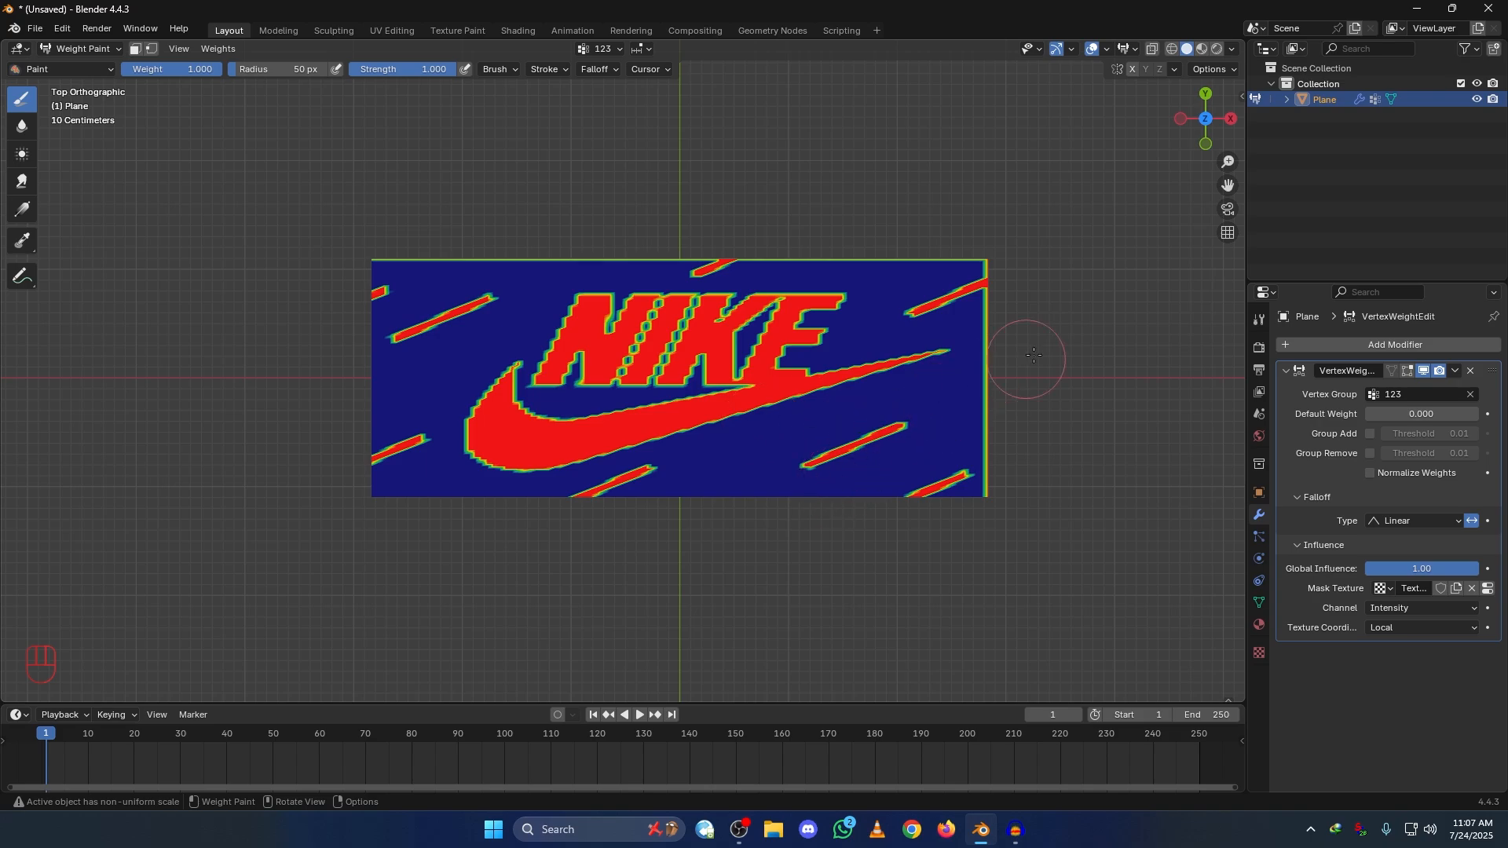
# Step: Select the plane's entire mesh in Edit Mode and scale it along X by about 0.9 to trim the sides around the logo
pyautogui.press('a')
pyautogui.press('Tab')
pyautogui.press('a')
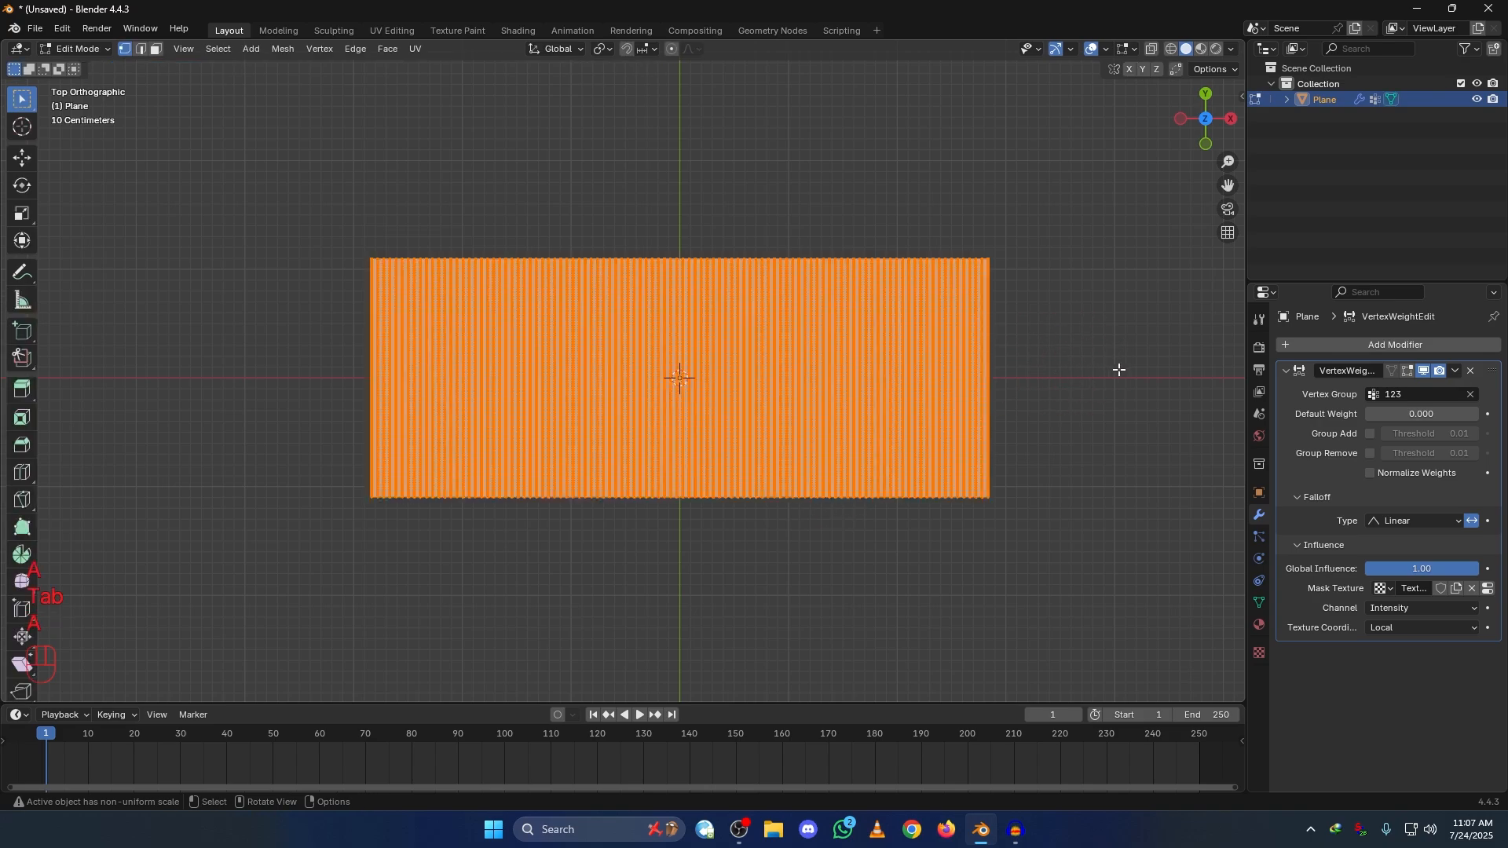
pyautogui.press('s')
pyautogui.press('x')
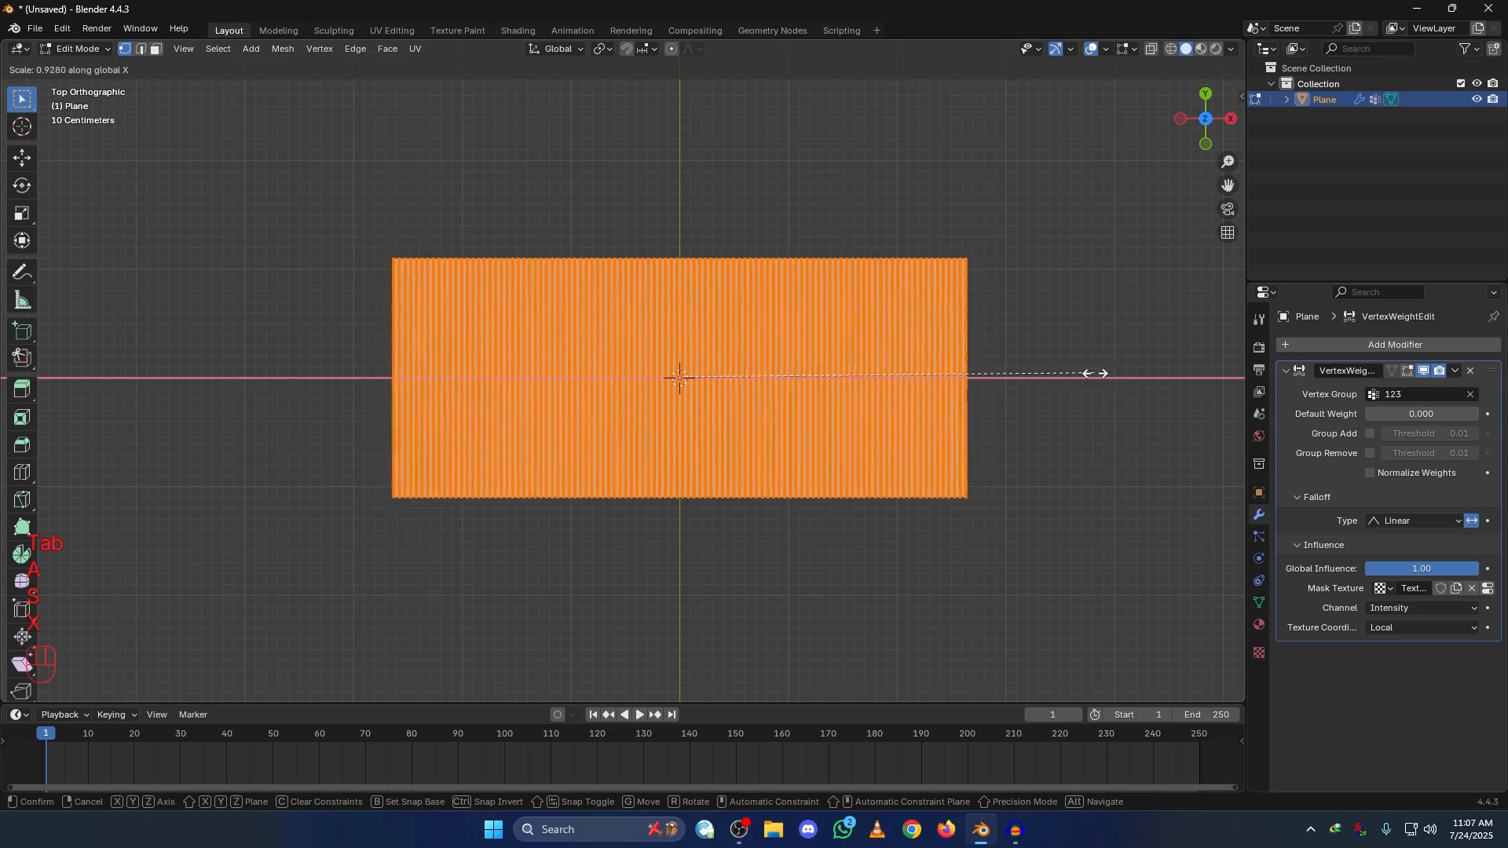
pyautogui.press('Tab')
pyautogui.press('Tab')
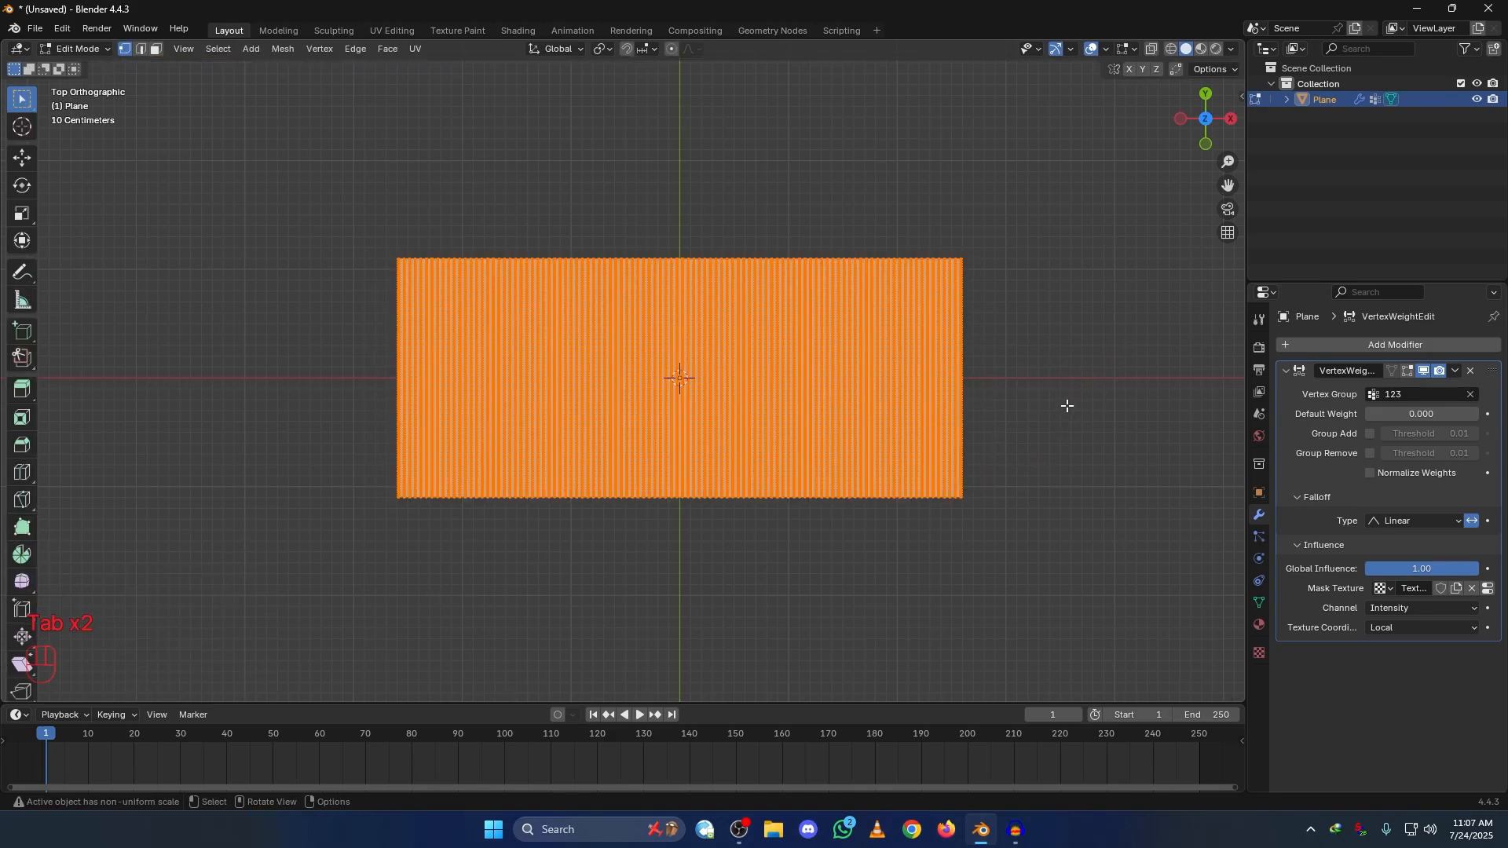
# Step: Narrow the plane's mesh slightly more along X in Edit Mode, and return to Weight Paint mode
pyautogui.press('s')
pyautogui.press('x')
pyautogui.click(959, 464)
pyautogui.press('Tab')
pyautogui.moveTo(824, 478); pyautogui.dragTo(834, 280, button='middle')
pyautogui.press('KP_7')
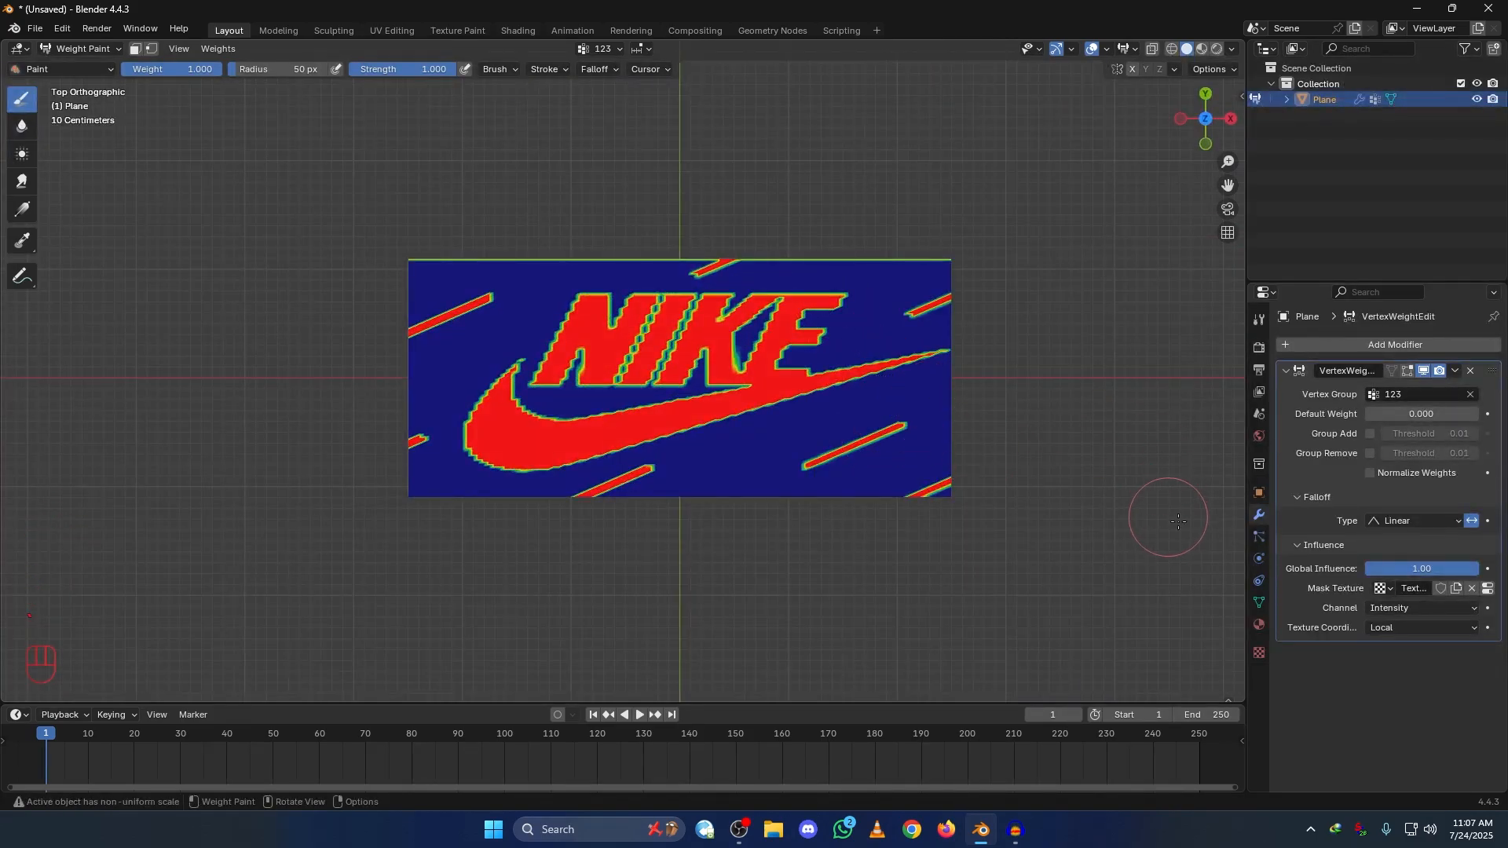
pyautogui.keyDown('alt'); pyautogui.moveTo(939, 510); pyautogui.dragTo(968, 436); pyautogui.keyUp('alt')
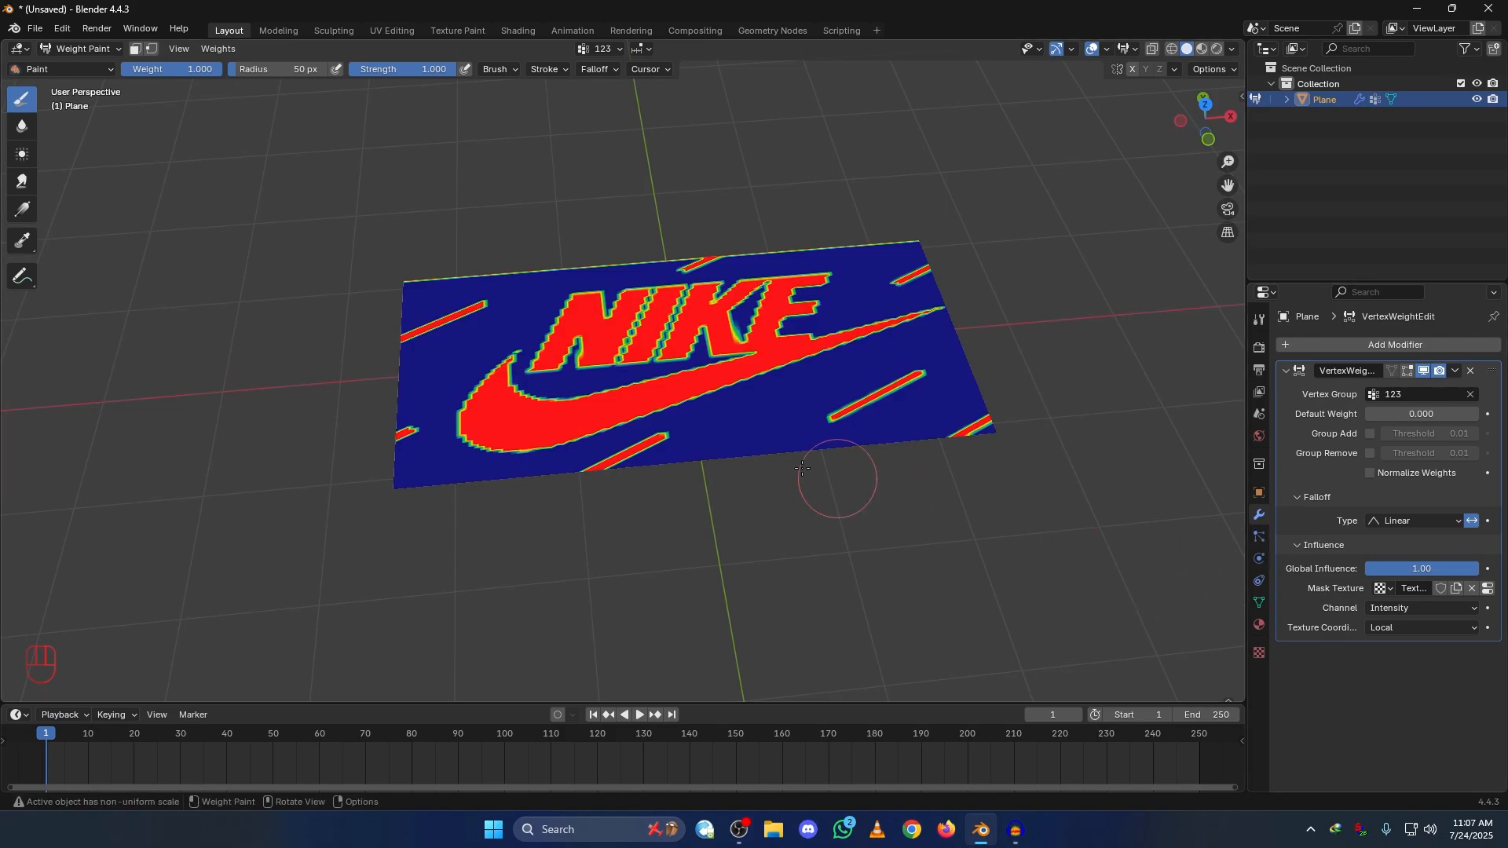
pyautogui.keyDown('alt'); pyautogui.moveTo(831, 476); pyautogui.dragTo(818, 457); pyautogui.keyUp('alt')
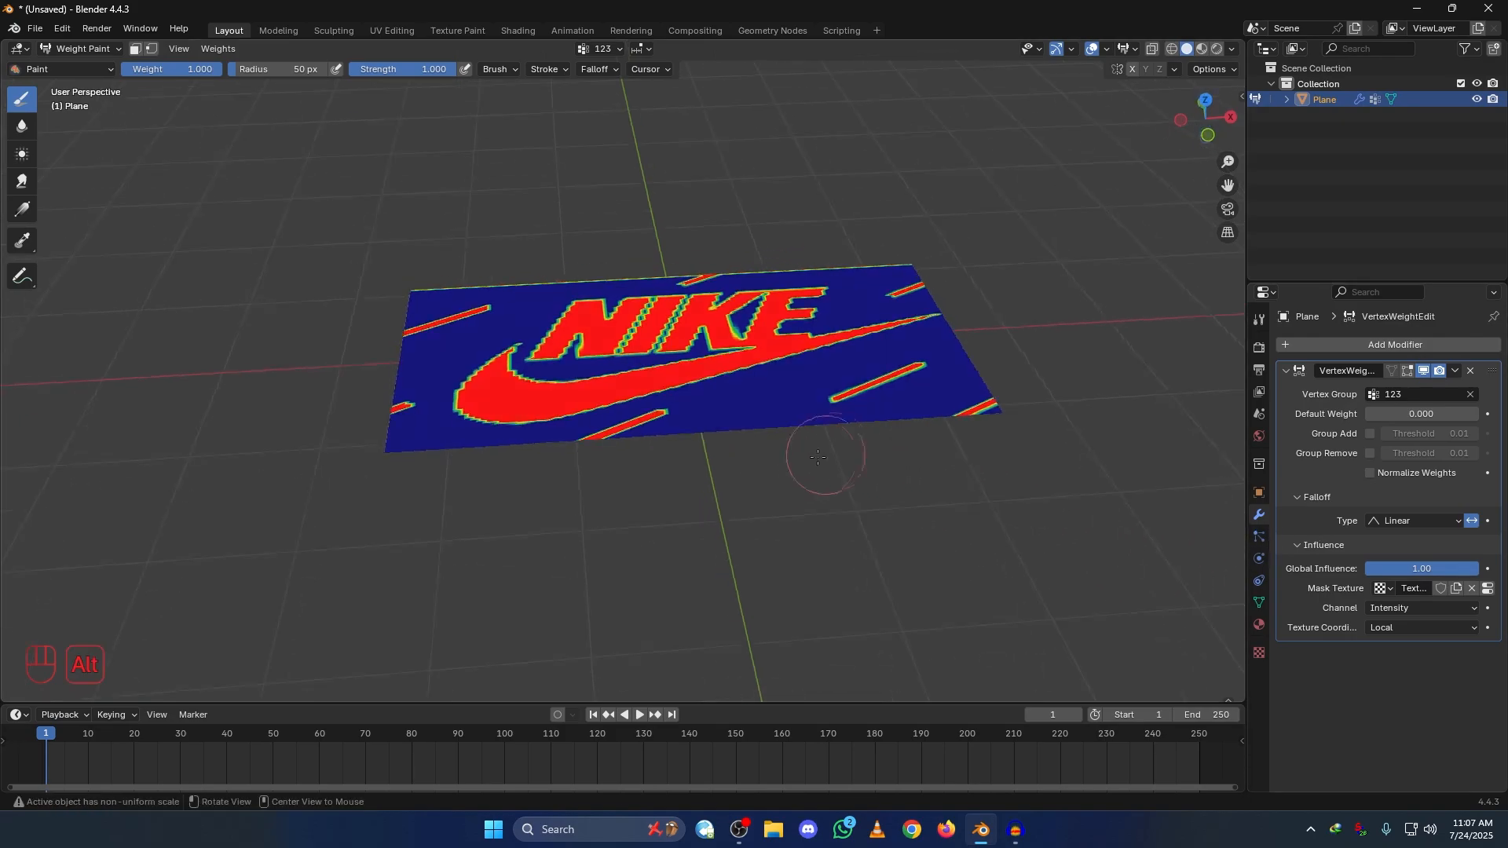
# Step: Add Cloth physics to the plane and set the cloth shape's pin group to 123
pyautogui.click(1258, 556)
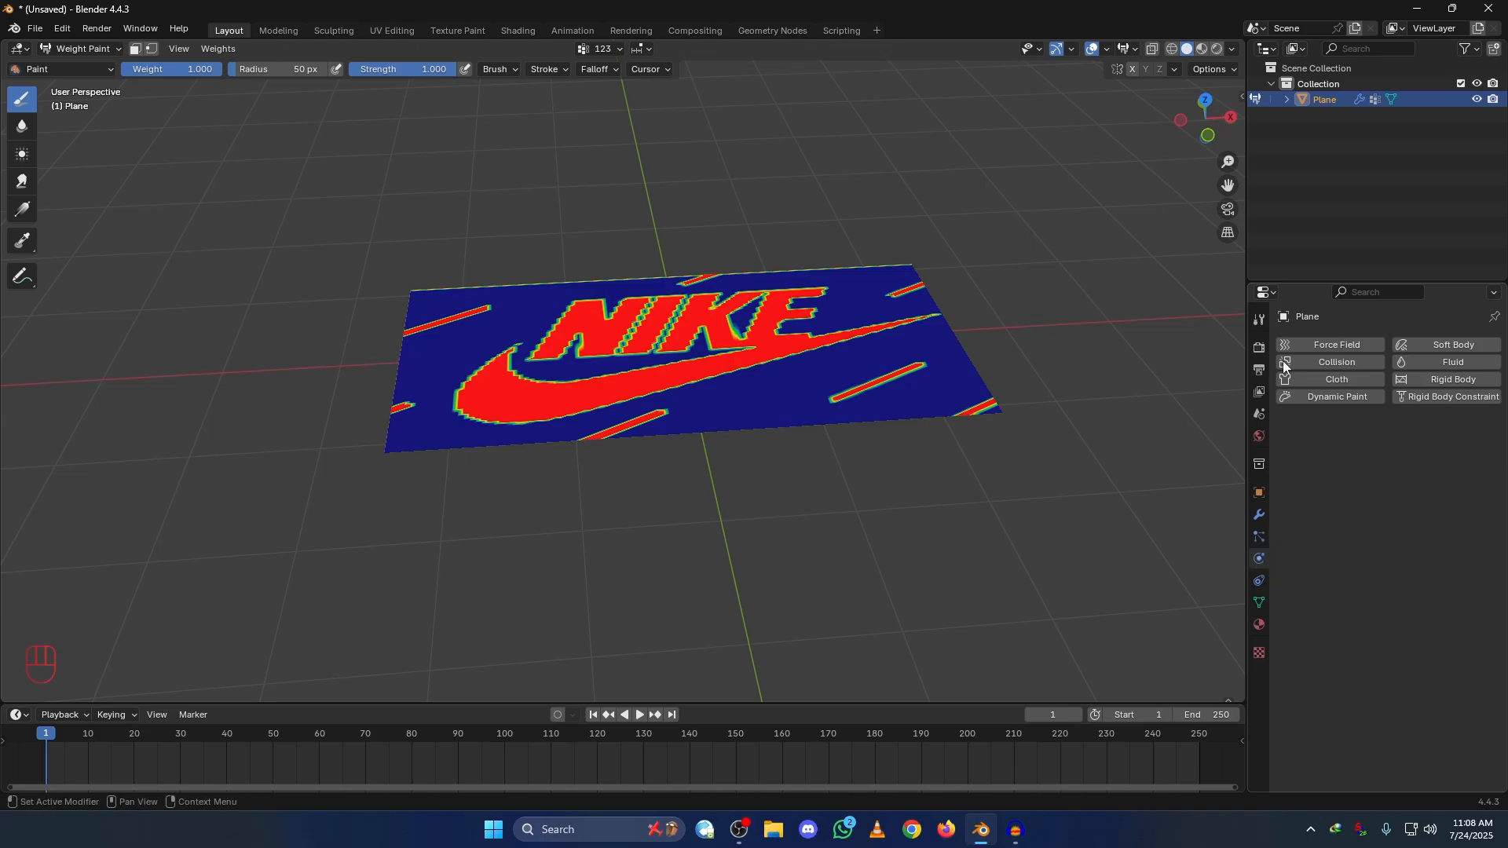
pyautogui.click(1326, 376)
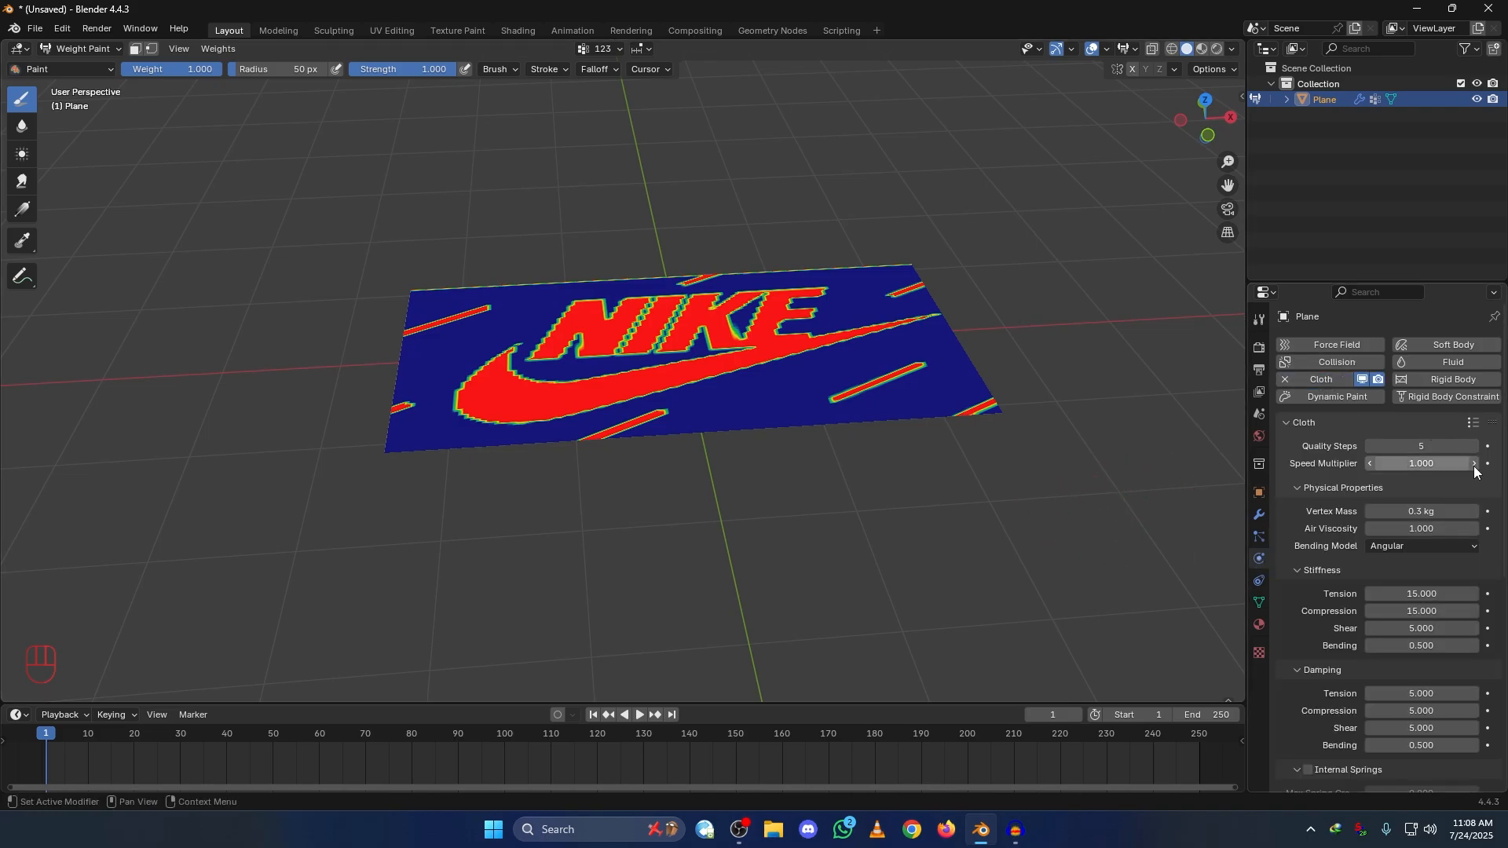
pyautogui.scroll(-2, 1473, 465)
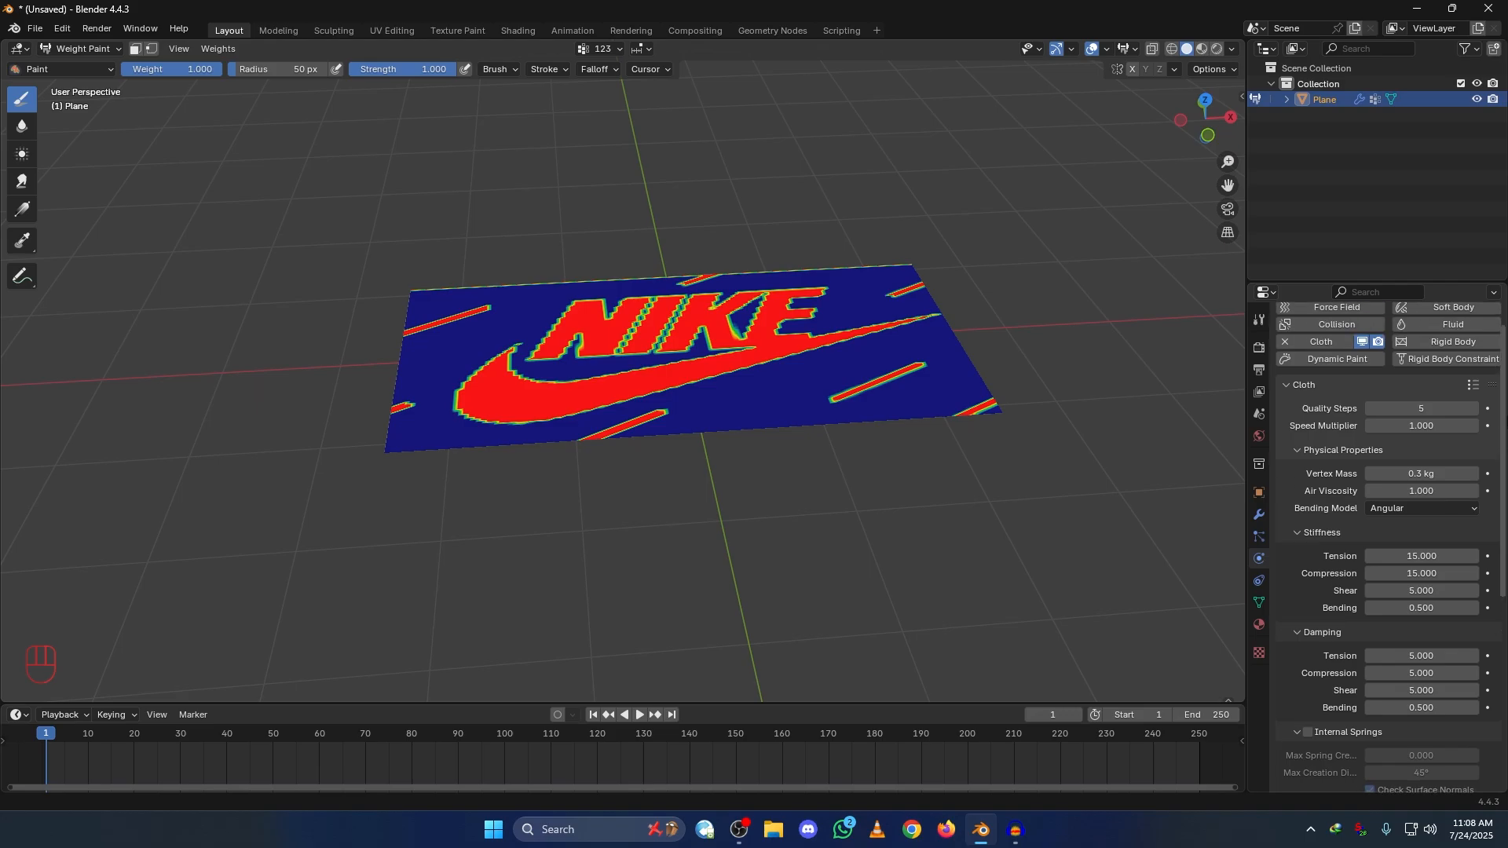
pyautogui.scroll(-8, 1390, 547)
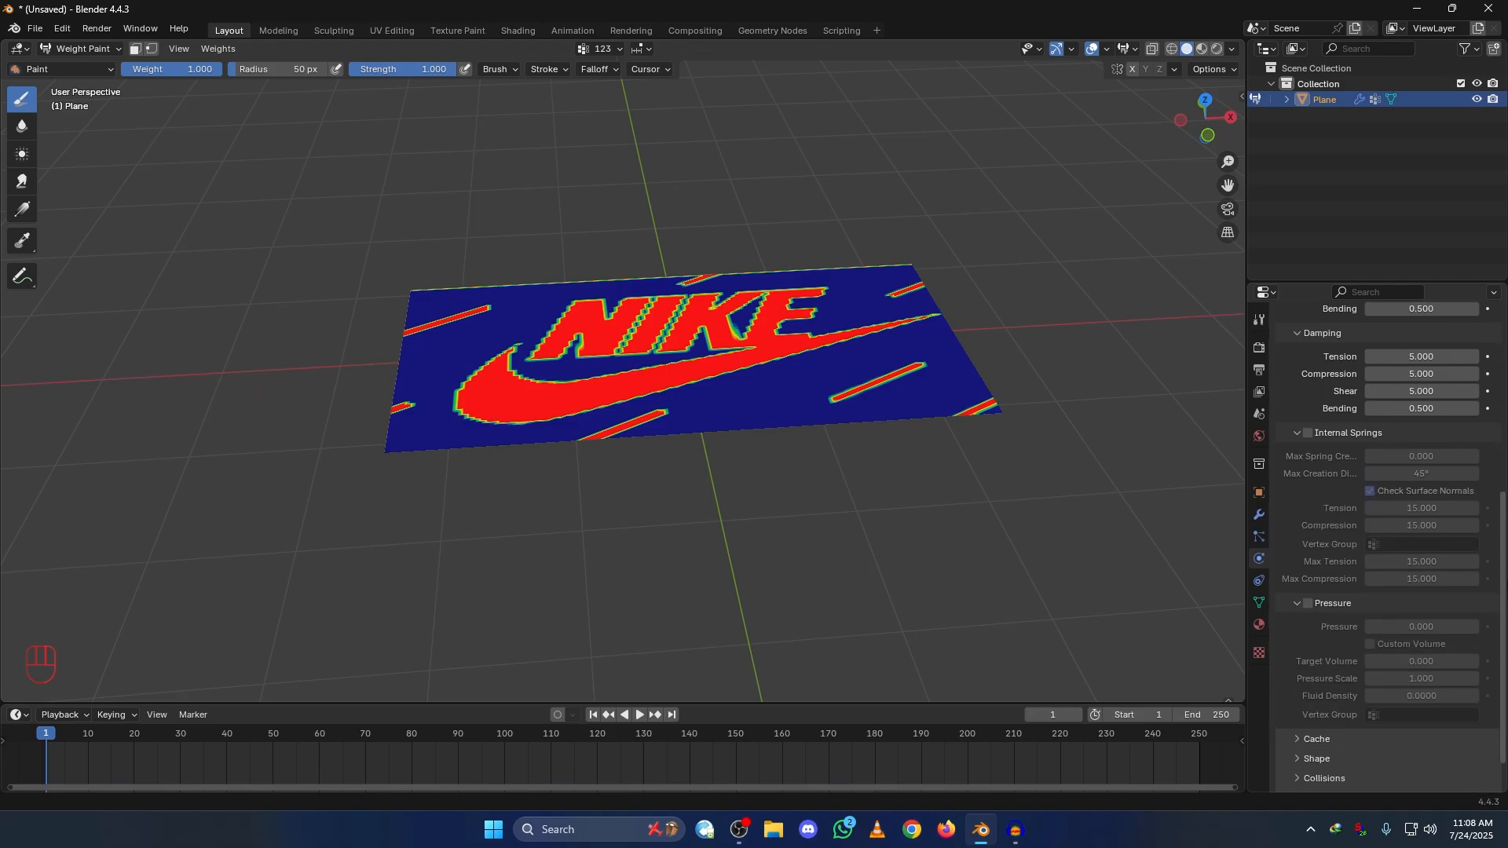
pyautogui.scroll(-1, 1299, 729)
pyautogui.click(1300, 724)
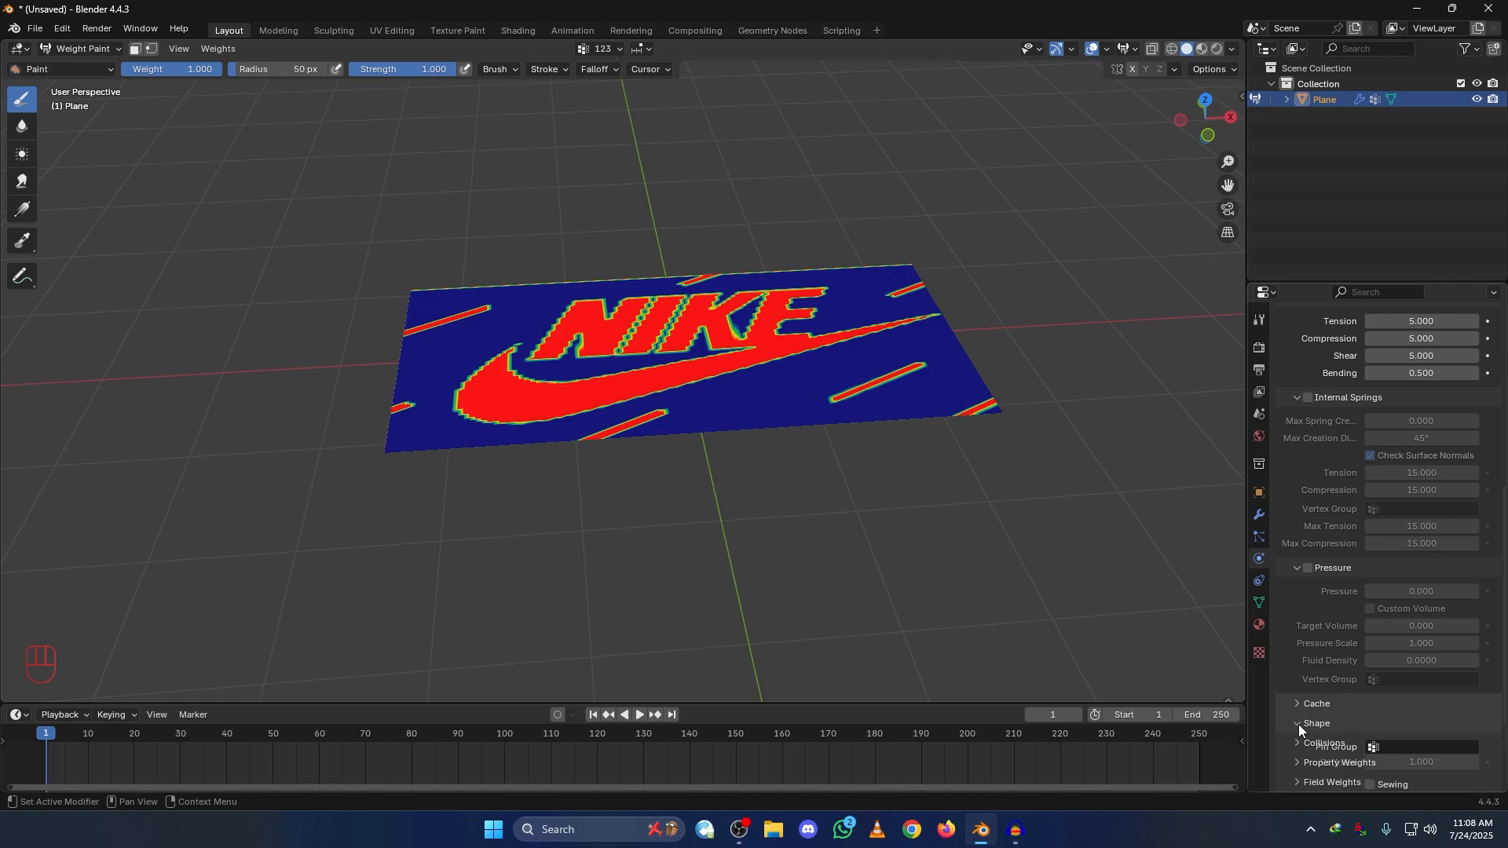
pyautogui.scroll(-3, 1414, 699)
pyautogui.click(1402, 628)
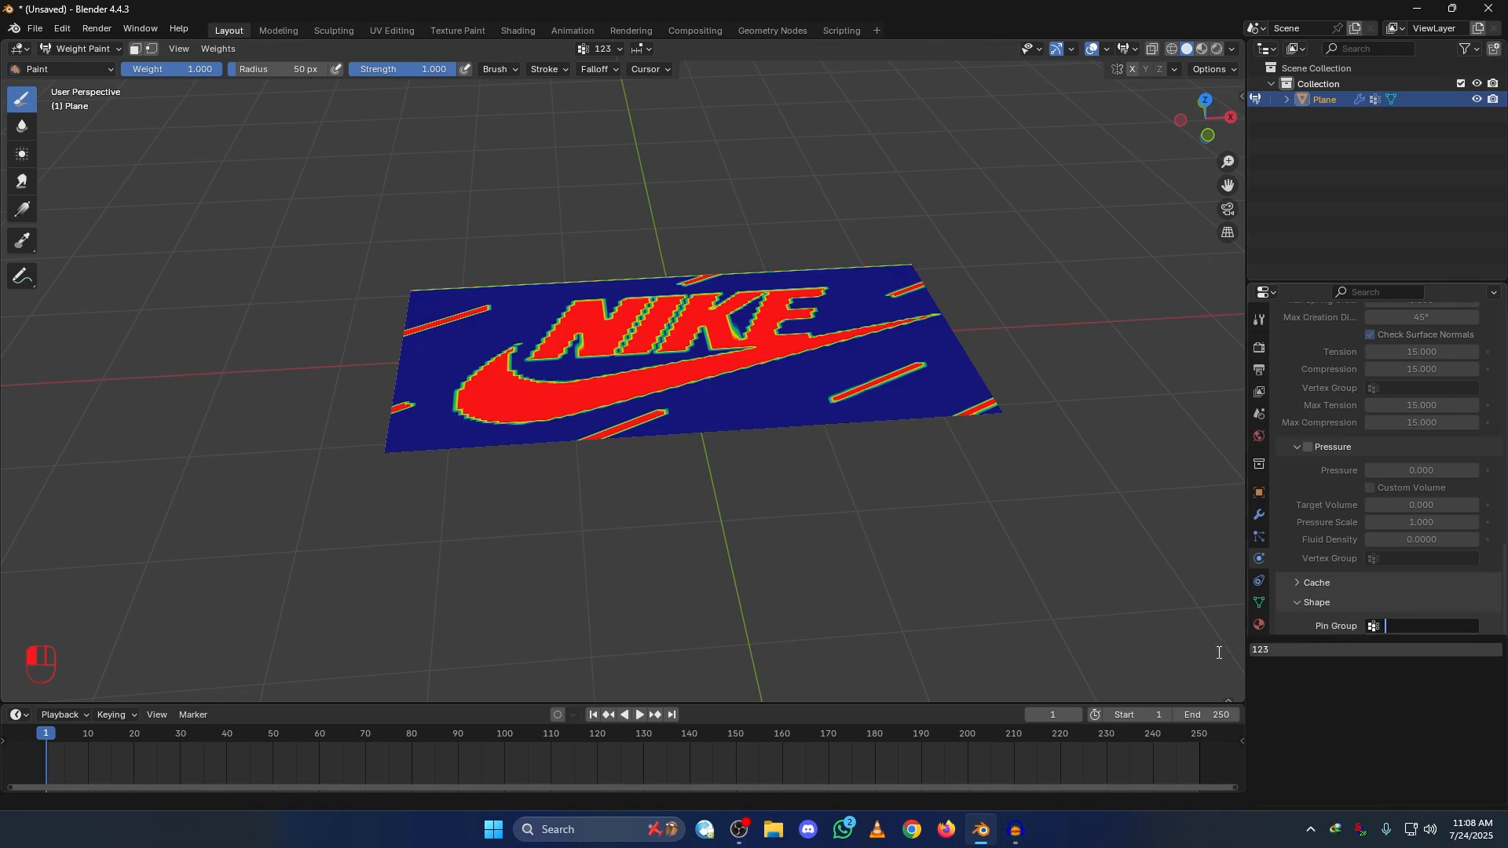
pyautogui.click(1283, 651)
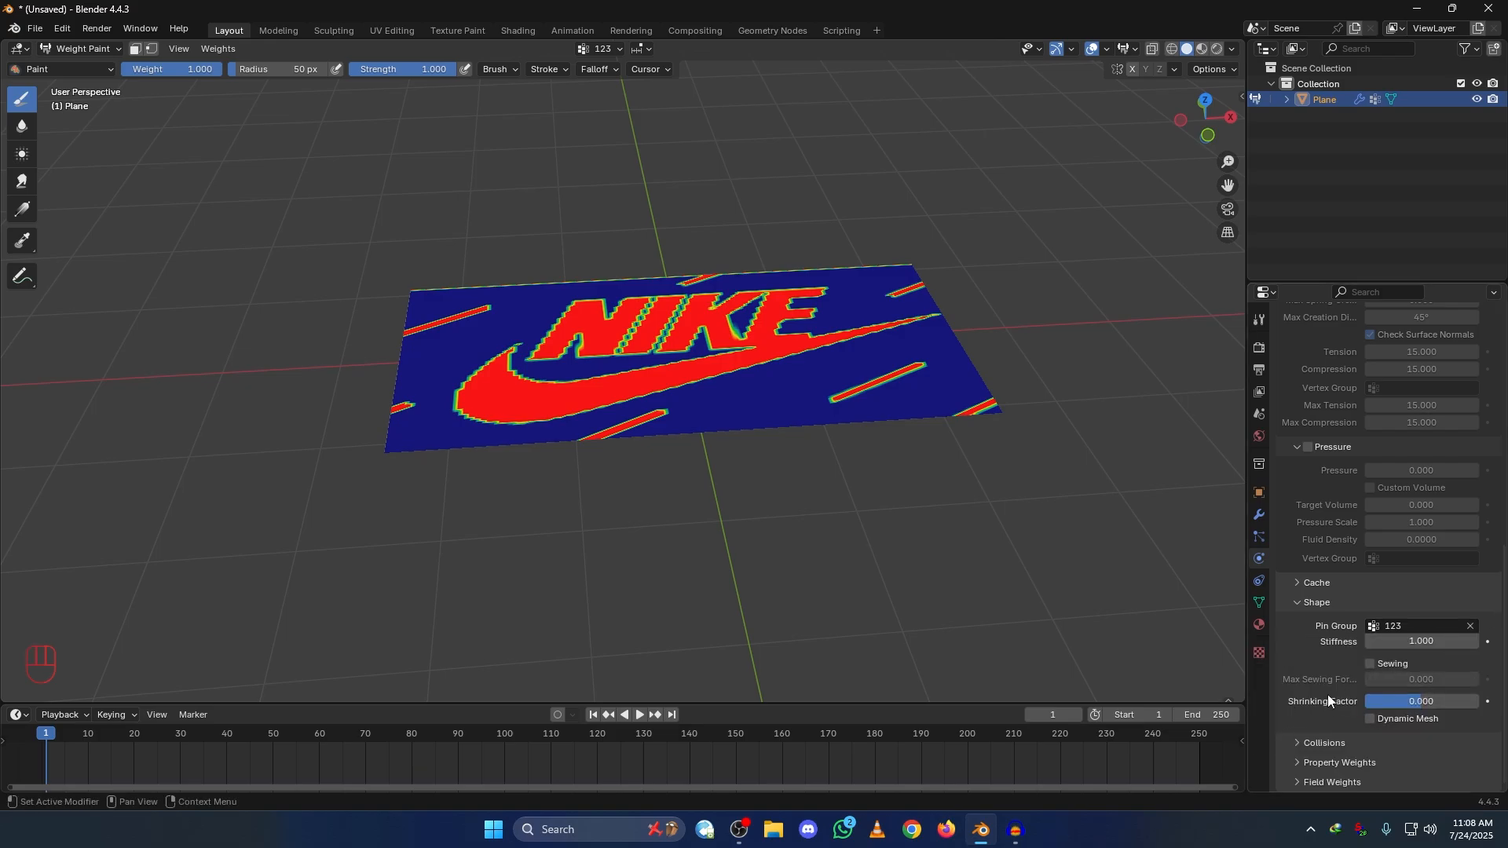
# Step: Set the cloth's shrinking factor to -0.5
pyautogui.click(1415, 700)
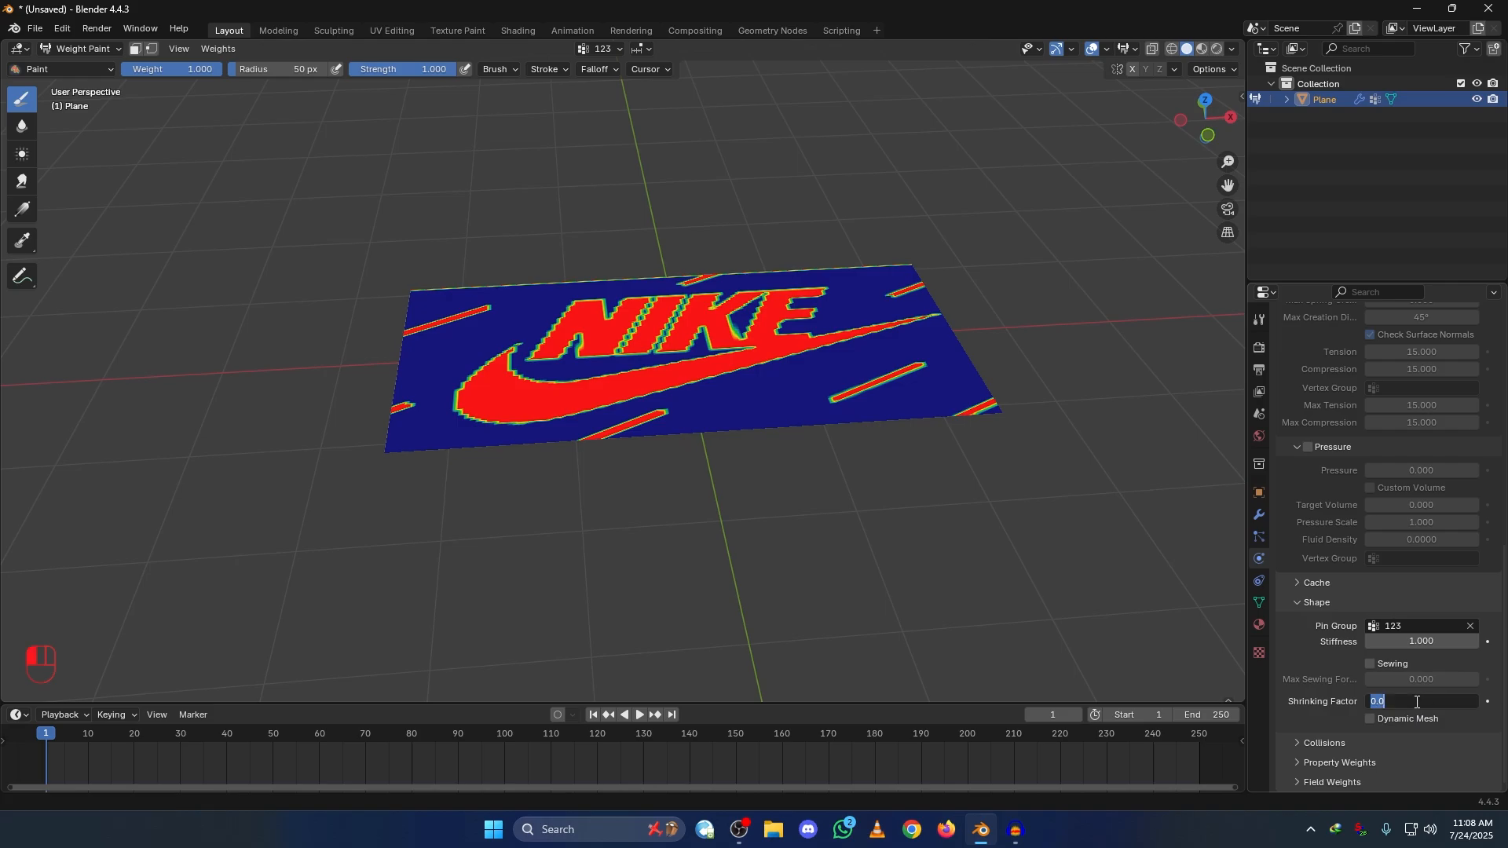
pyautogui.write('-0')
pyautogui.write('.5')
pyautogui.press('Return')
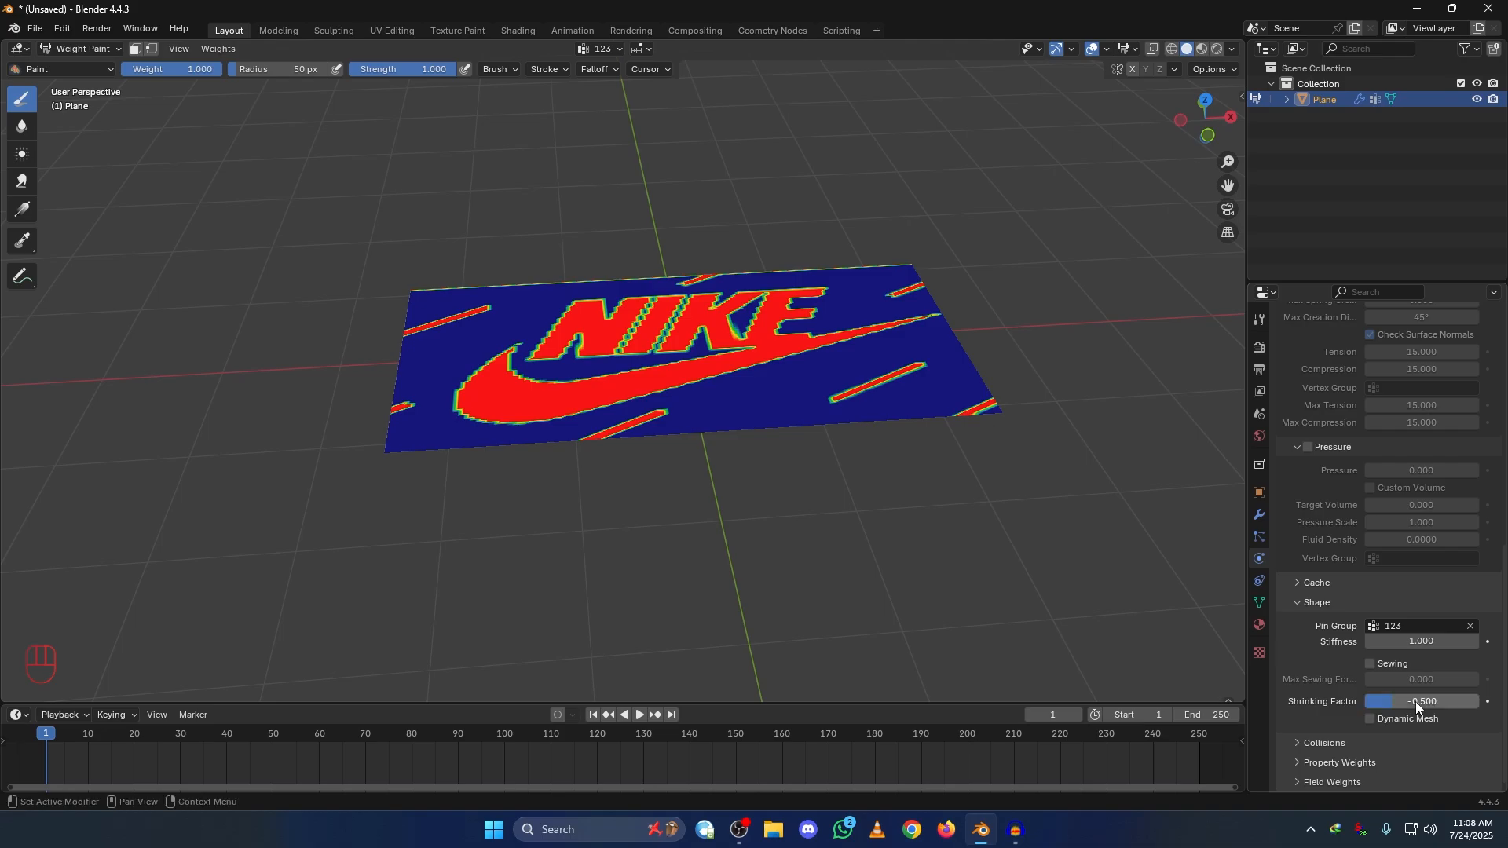
# Step: Enable self collisions for the cloth and set its collision quality to 4
pyautogui.click(1304, 742)
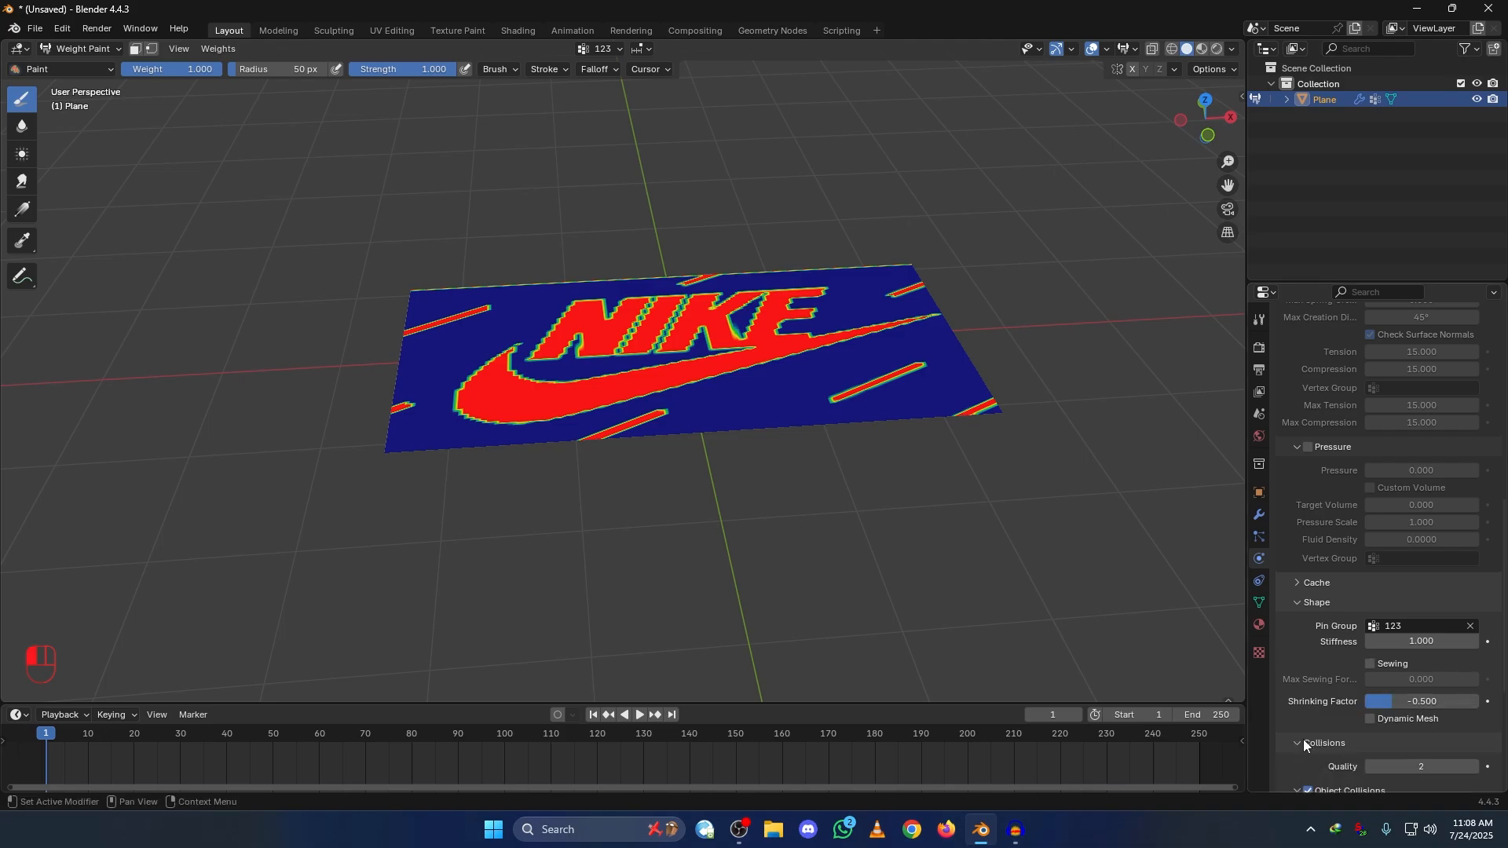
pyautogui.scroll(-1, 1303, 742)
pyautogui.scroll(-6, 1395, 685)
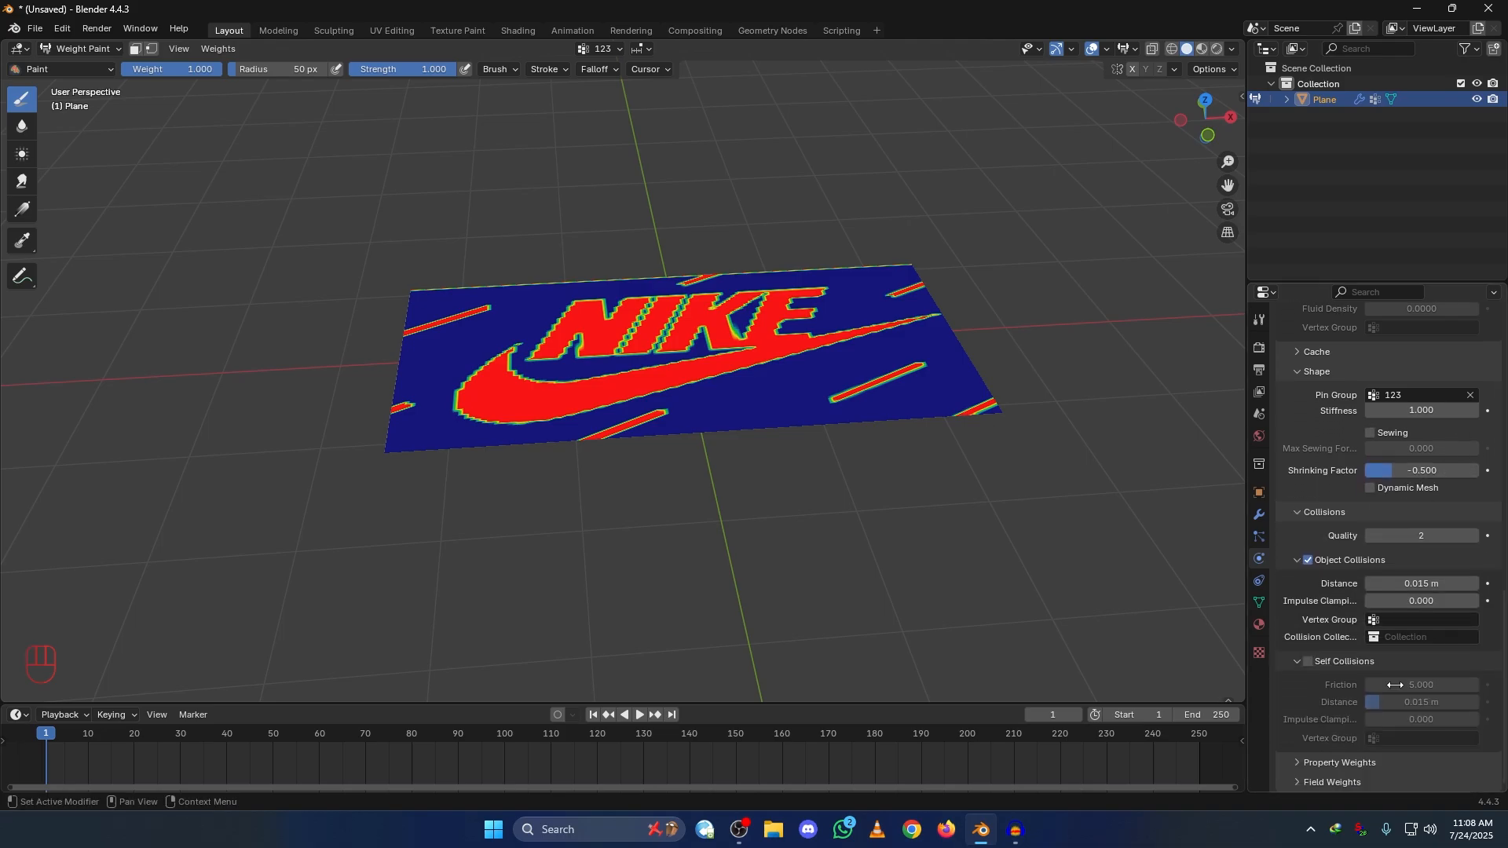
pyautogui.click(1308, 662)
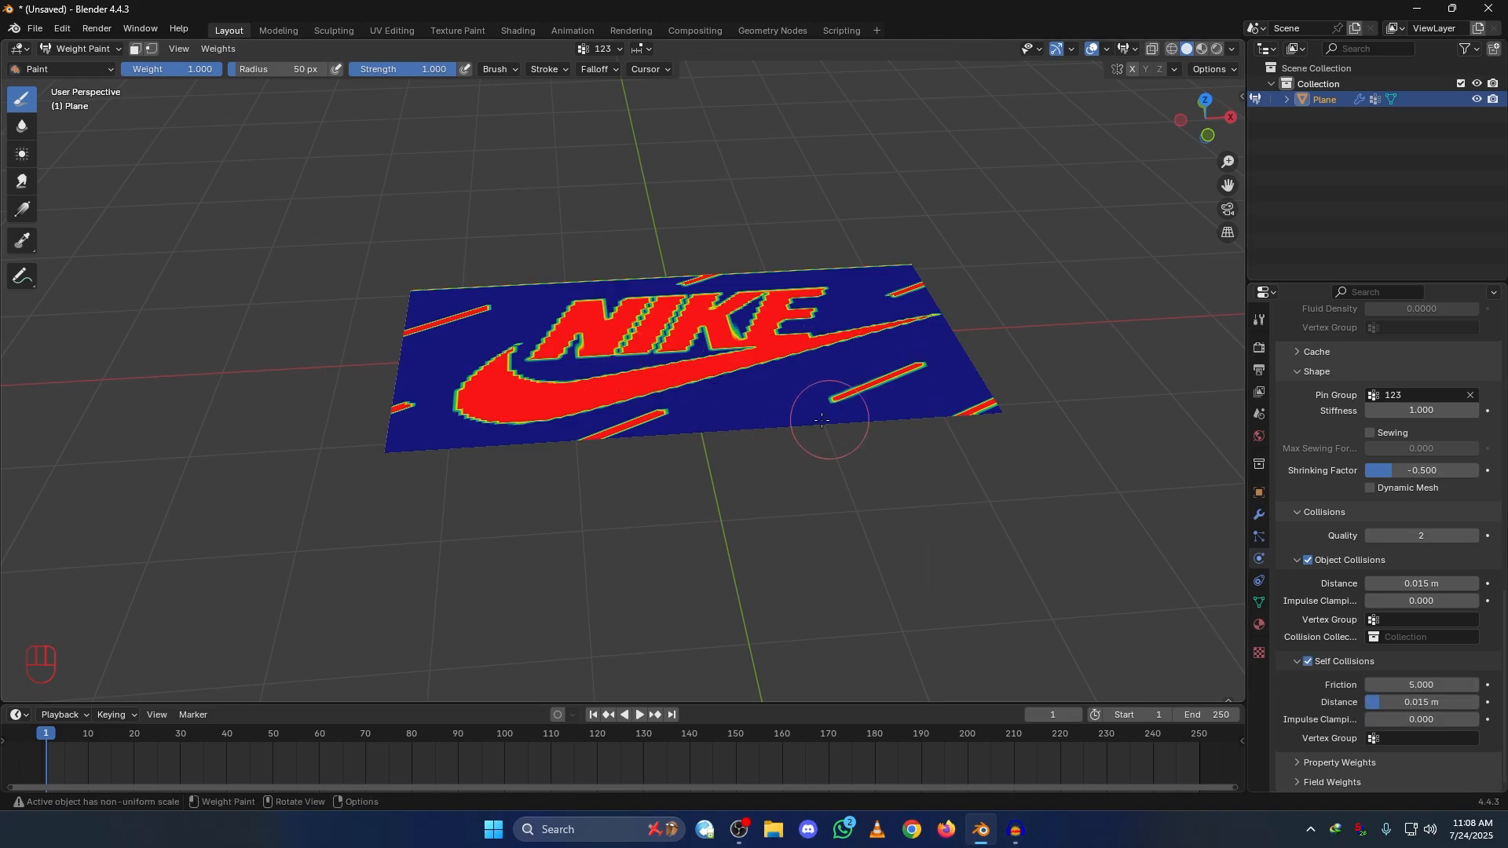
pyautogui.click(1392, 534)
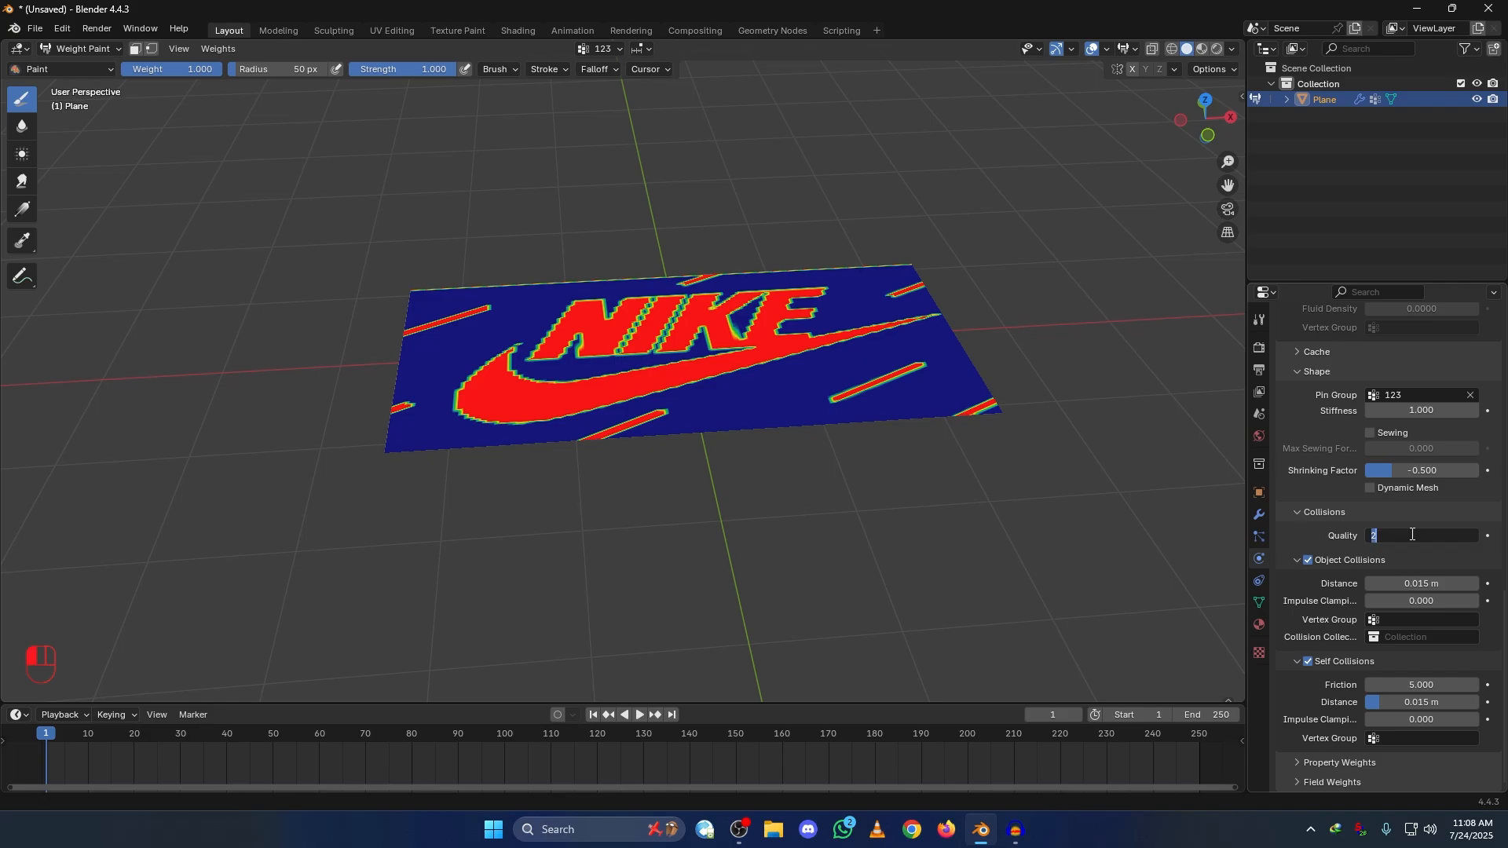
pyautogui.press('Return')
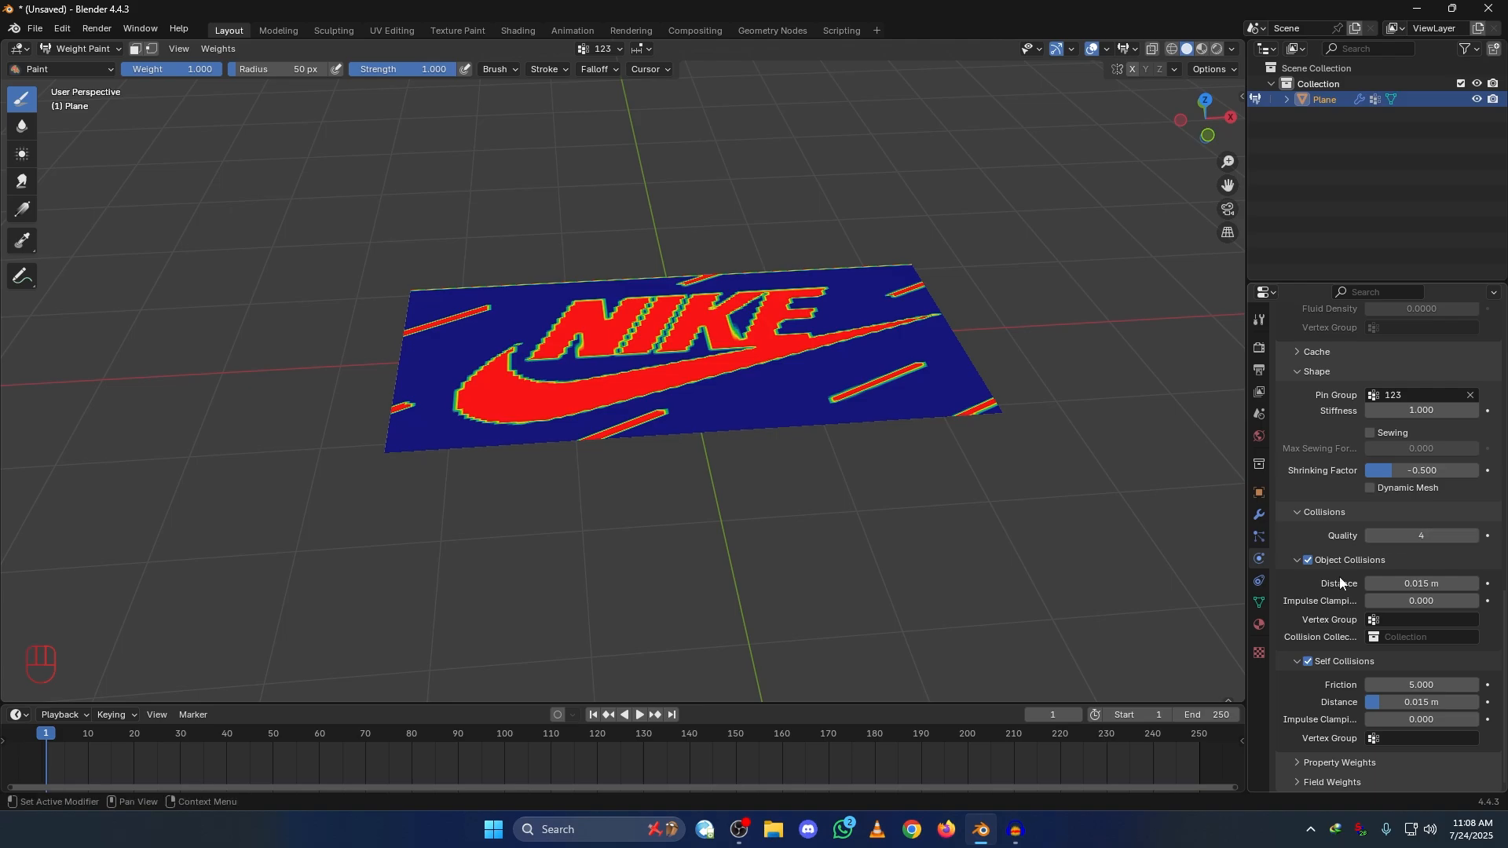
# Step: Enable pressure for the cloth and set the pressure value to 5
pyautogui.scroll(10, 1403, 633)
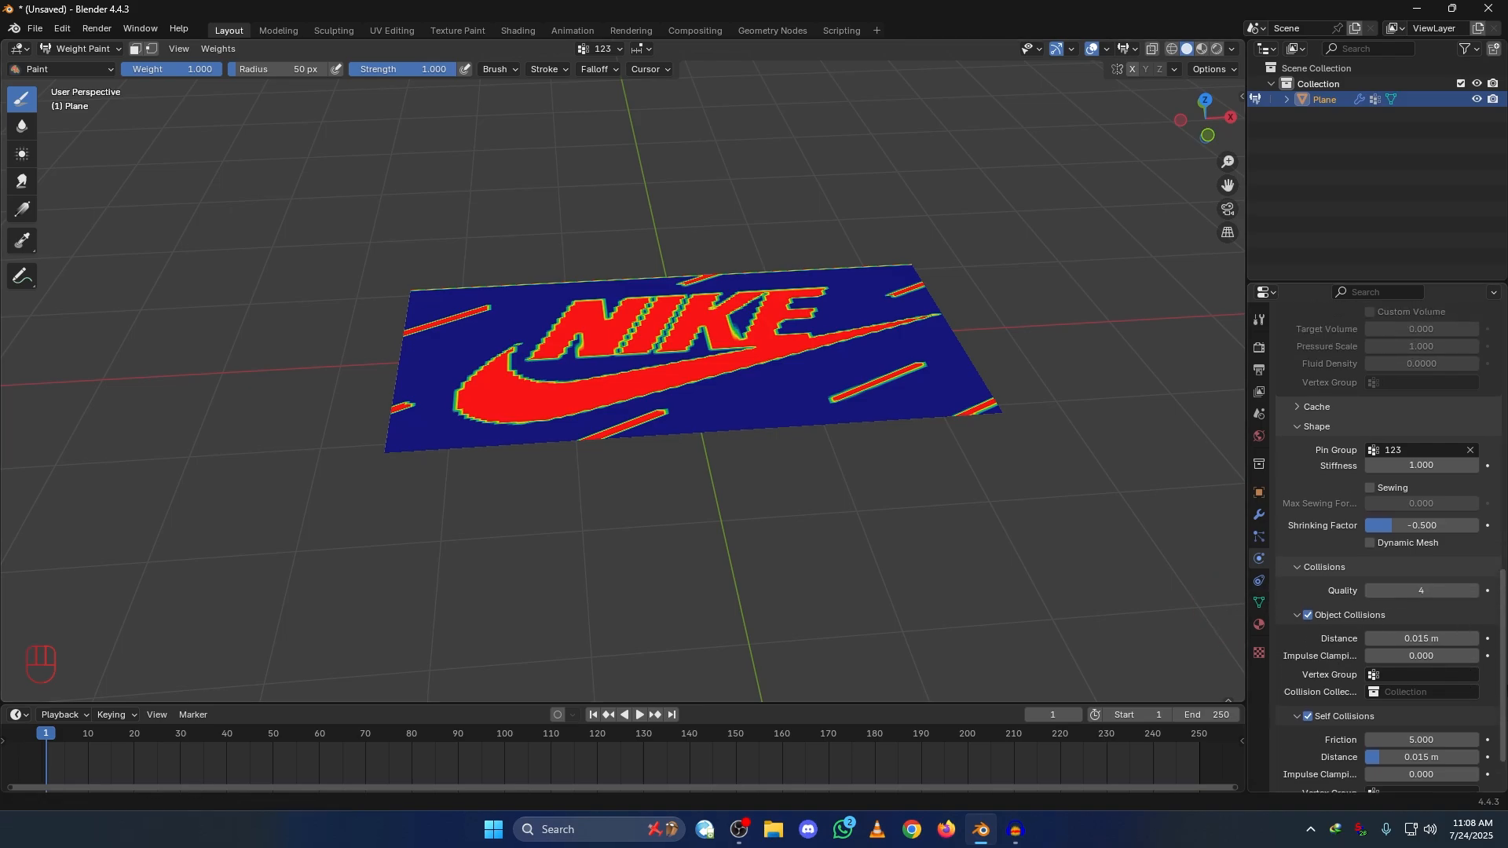
pyautogui.moveTo(1503, 590)
pyautogui.mouseDown()
pyautogui.moveTo(1503, 508)
pyautogui.moveTo(1503, 587)
pyautogui.mouseUp()
pyautogui.keyDown('ctrl'); pyautogui.keyDown('alt'); pyautogui.moveTo(875, 516); pyautogui.dragTo(816, 550); pyautogui.keyUp('alt'); pyautogui.keyUp('ctrl')
pyautogui.click(1307, 561)
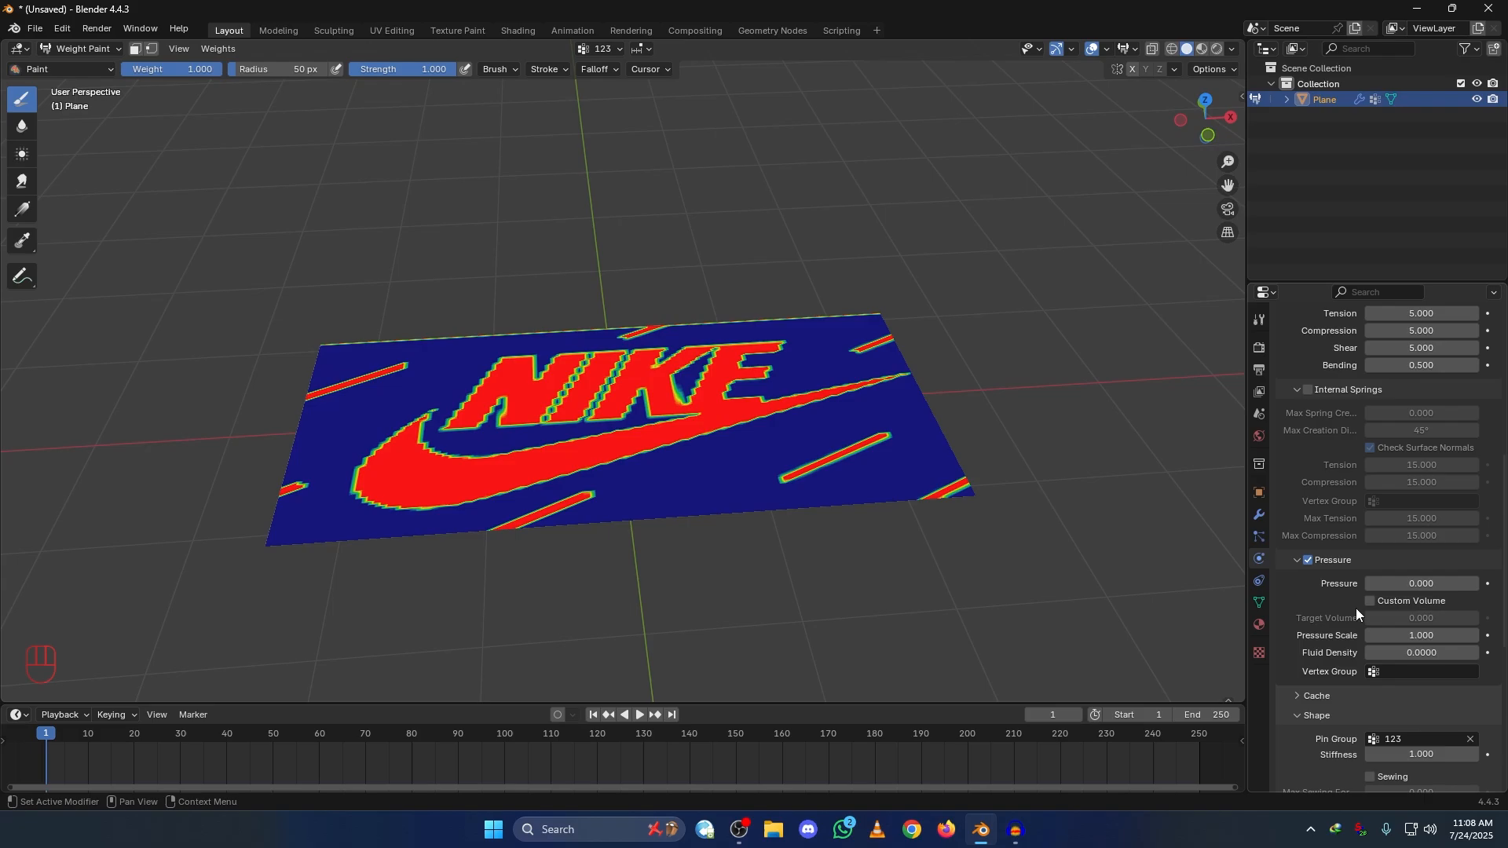
pyautogui.click(1412, 584)
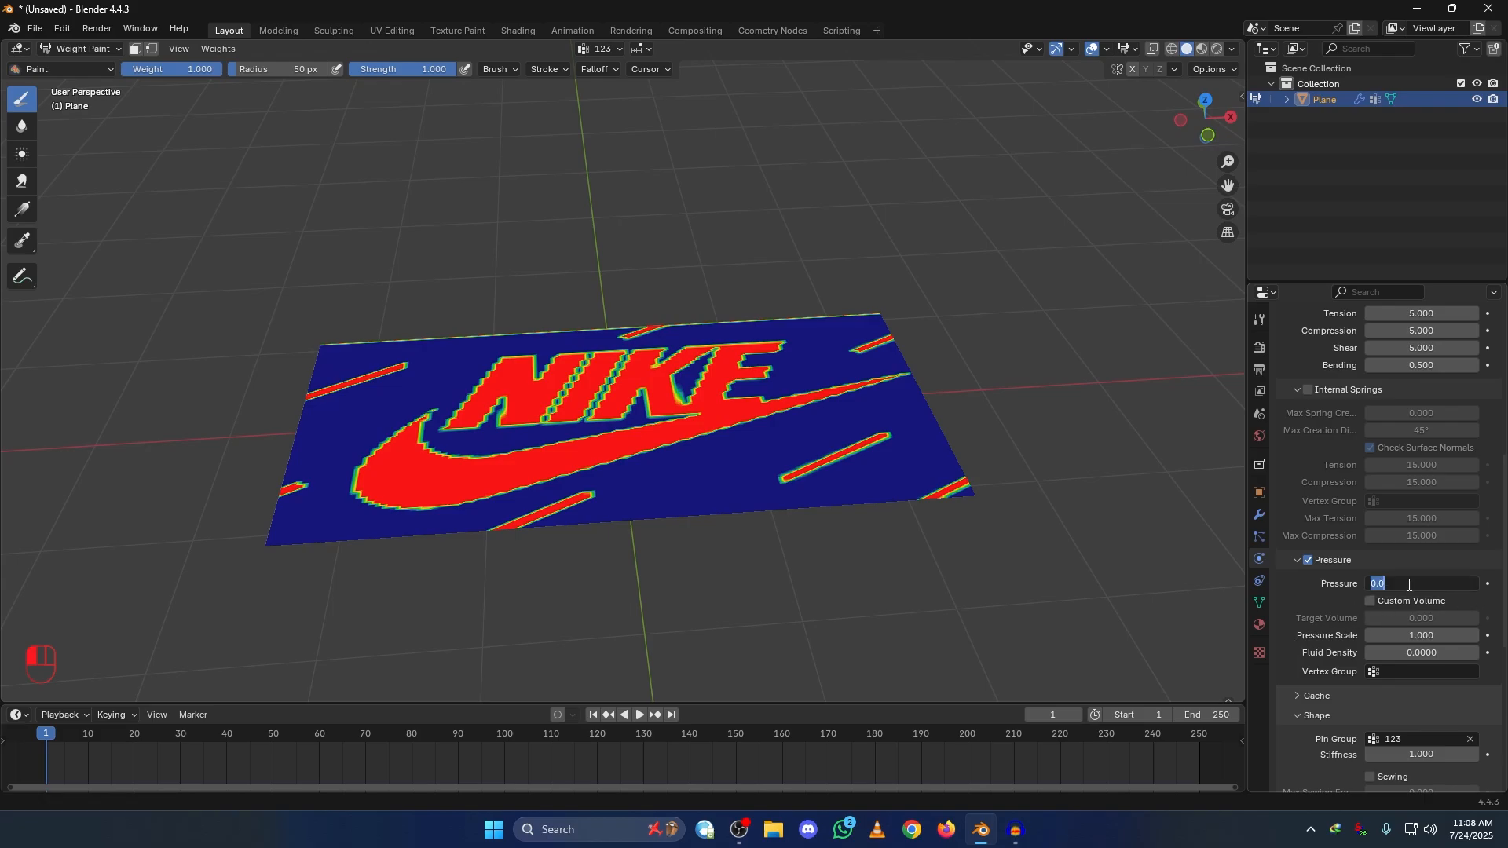
pyautogui.write('5')
pyautogui.press('Return')
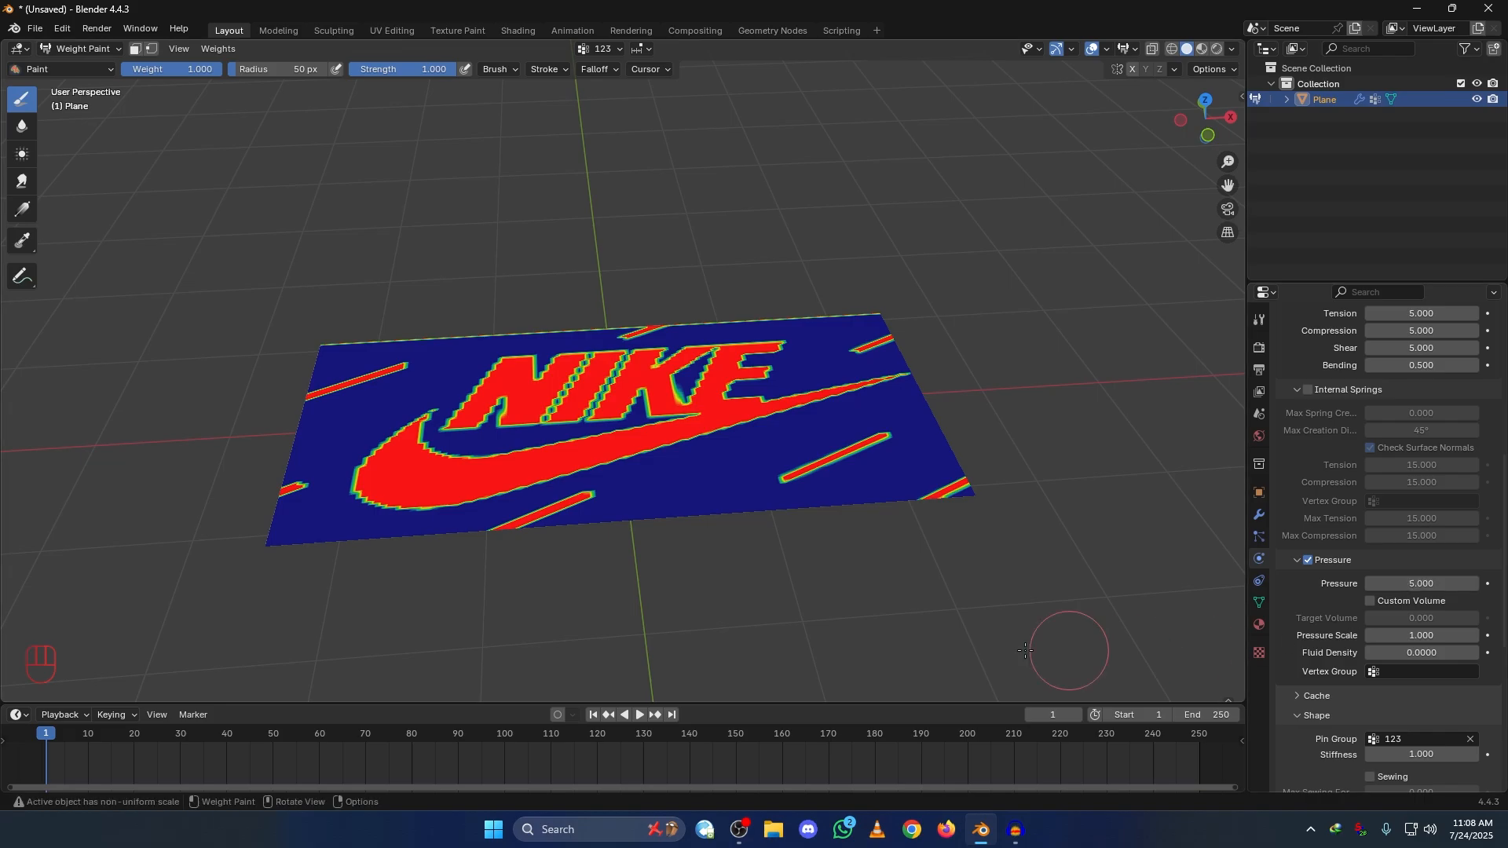
# Step: Set the cloth's speed multiplier to 0.2
pyautogui.keyDown('alt'); pyautogui.moveTo(843, 537); pyautogui.dragTo(862, 499); pyautogui.keyUp('alt')
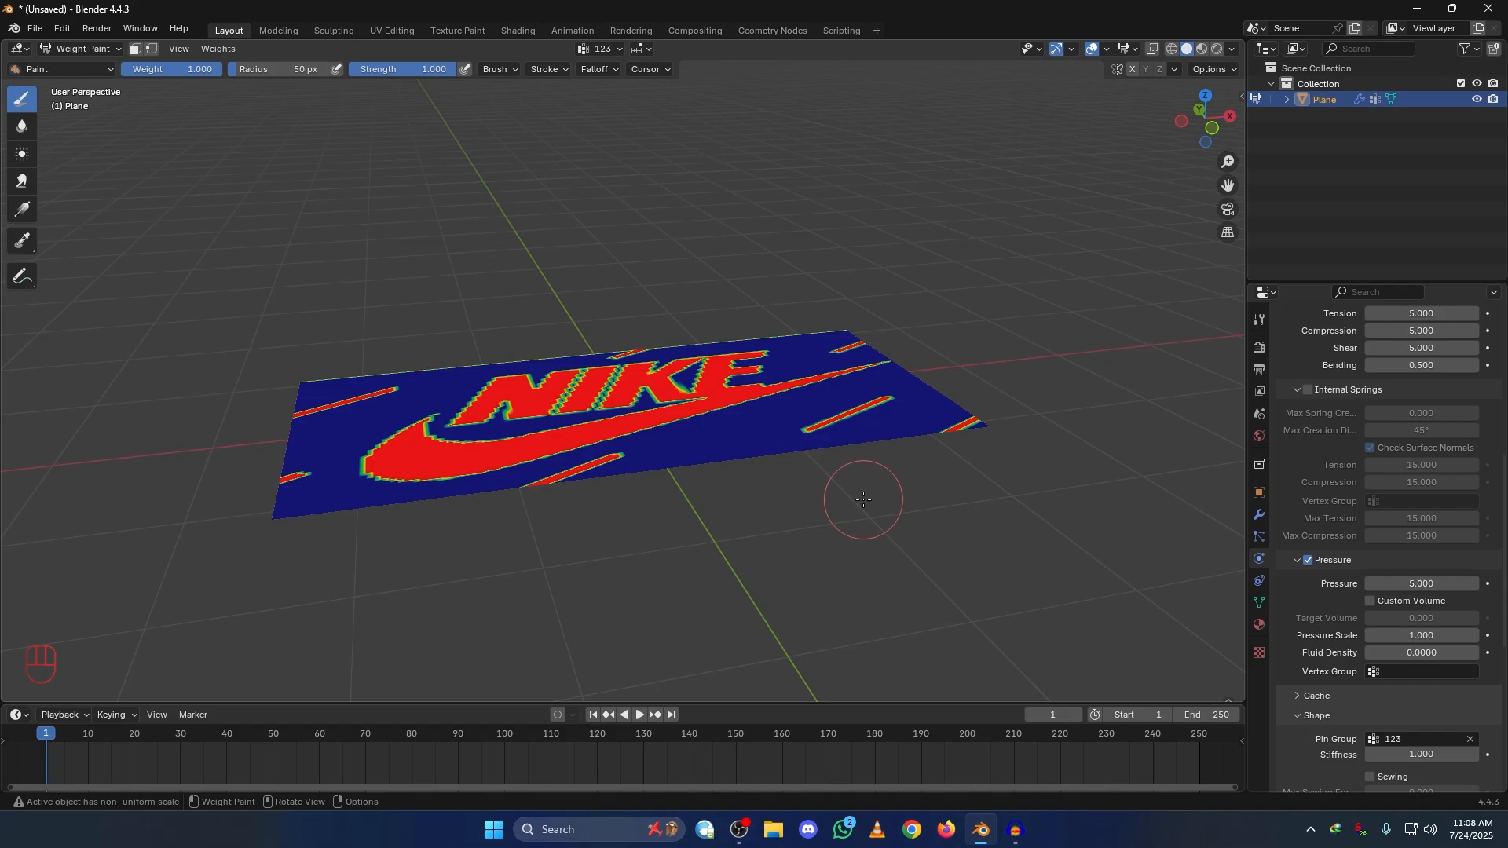
pyautogui.keyDown('alt'); pyautogui.moveTo(883, 518); pyautogui.dragTo(882, 544); pyautogui.keyUp('alt')
pyautogui.press('`')
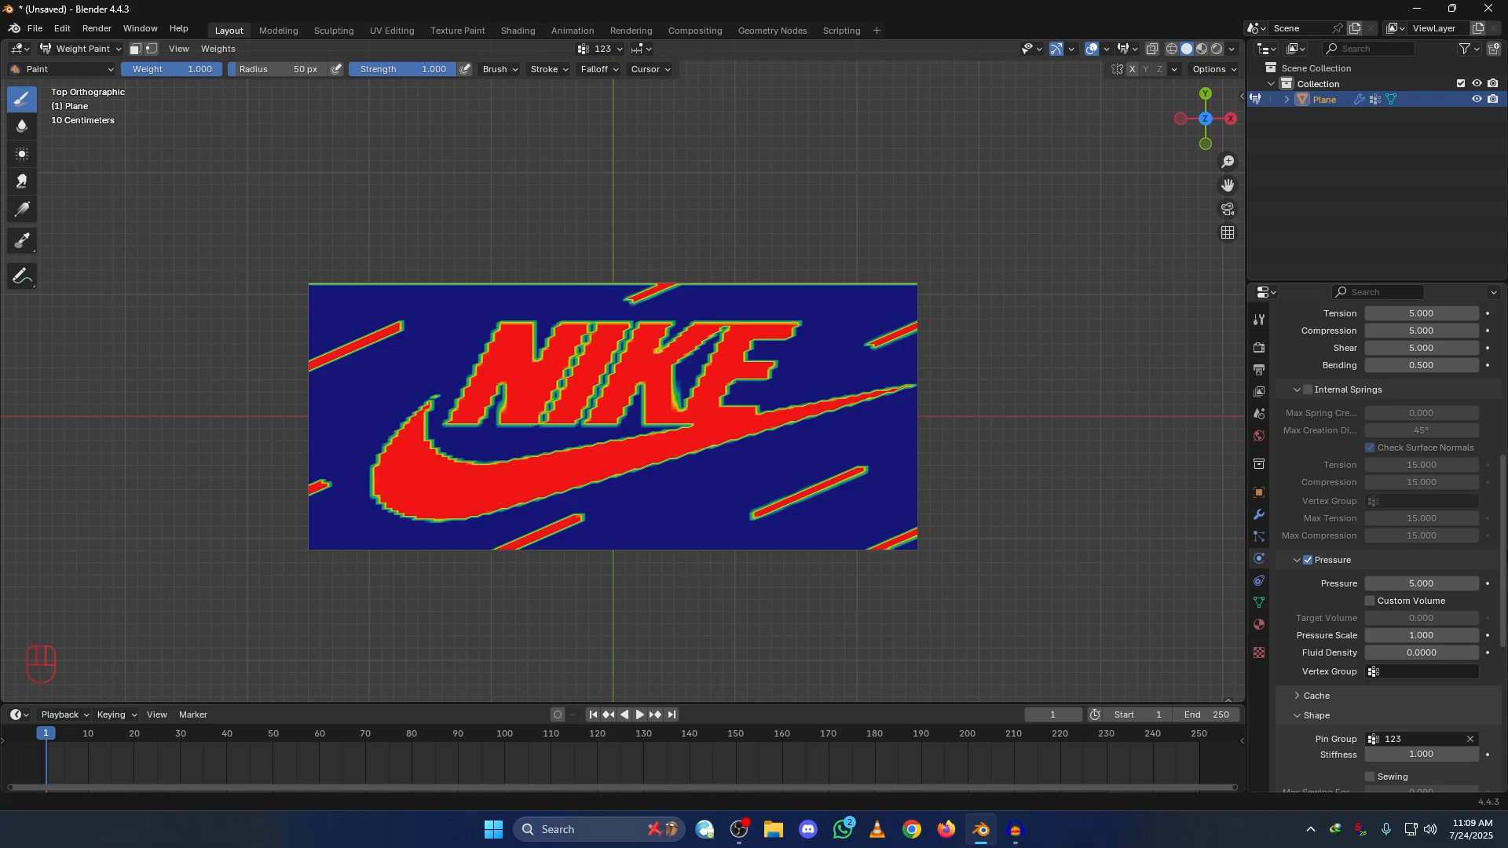
pyautogui.scroll(2, 1488, 612)
pyautogui.scroll(-3, 1386, 567)
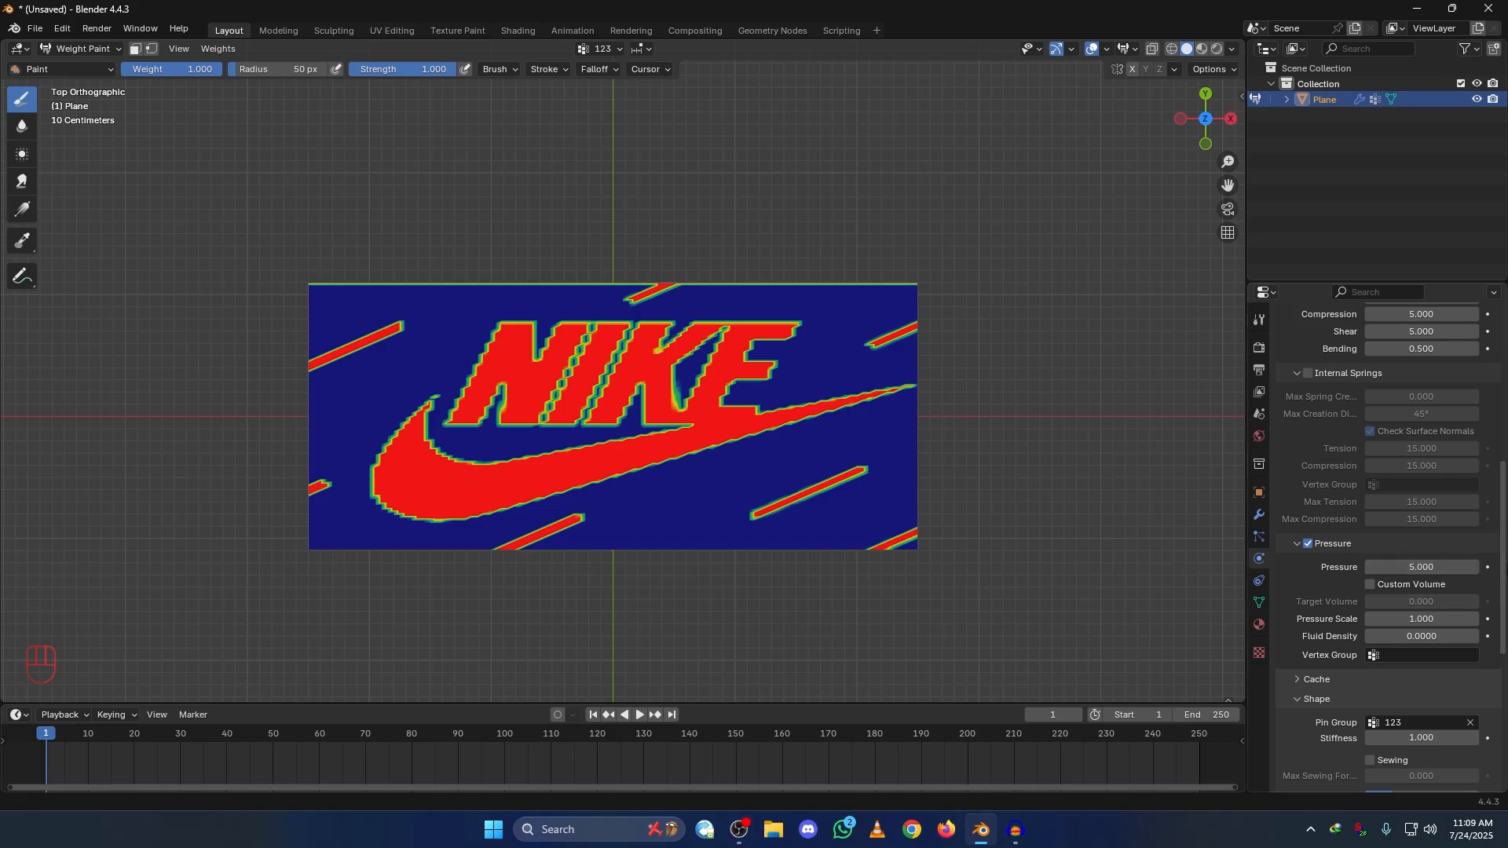
pyautogui.scroll(-3, 1406, 581)
pyautogui.scroll(12, 1390, 550)
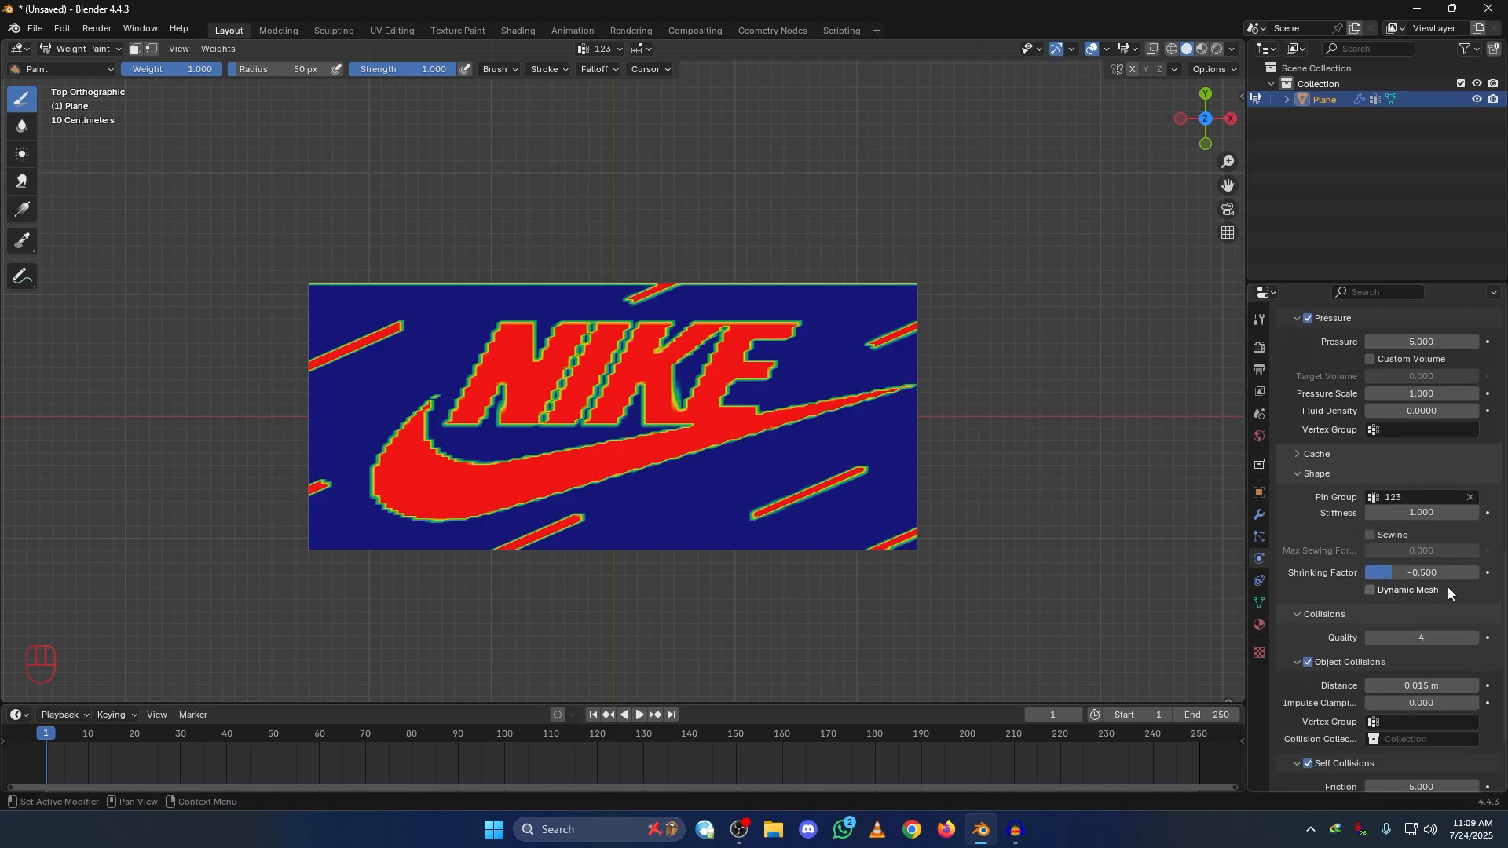
pyautogui.scroll(4, 1307, 509)
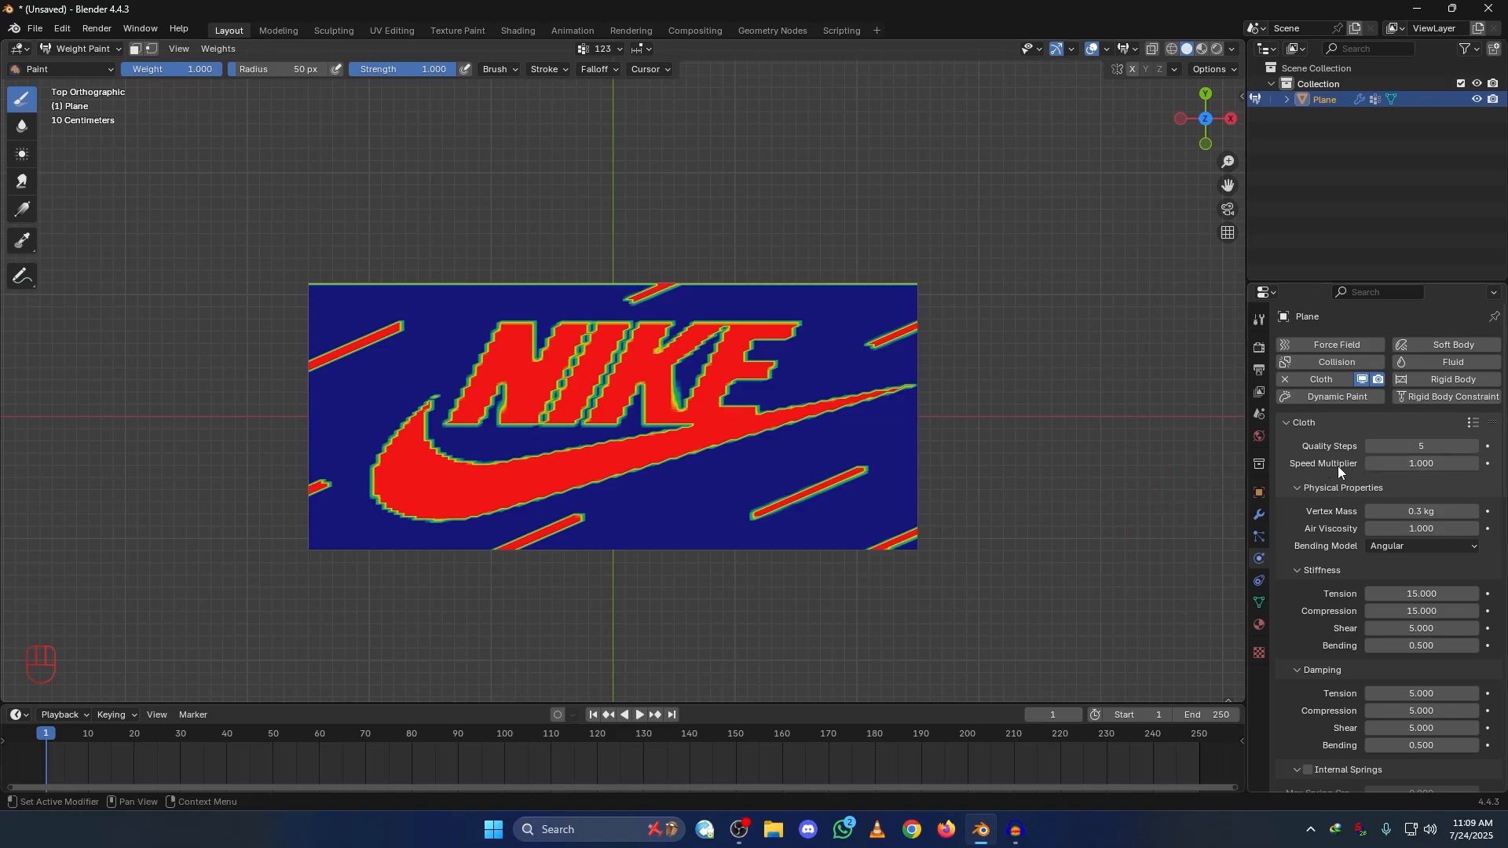
pyautogui.click(1416, 465)
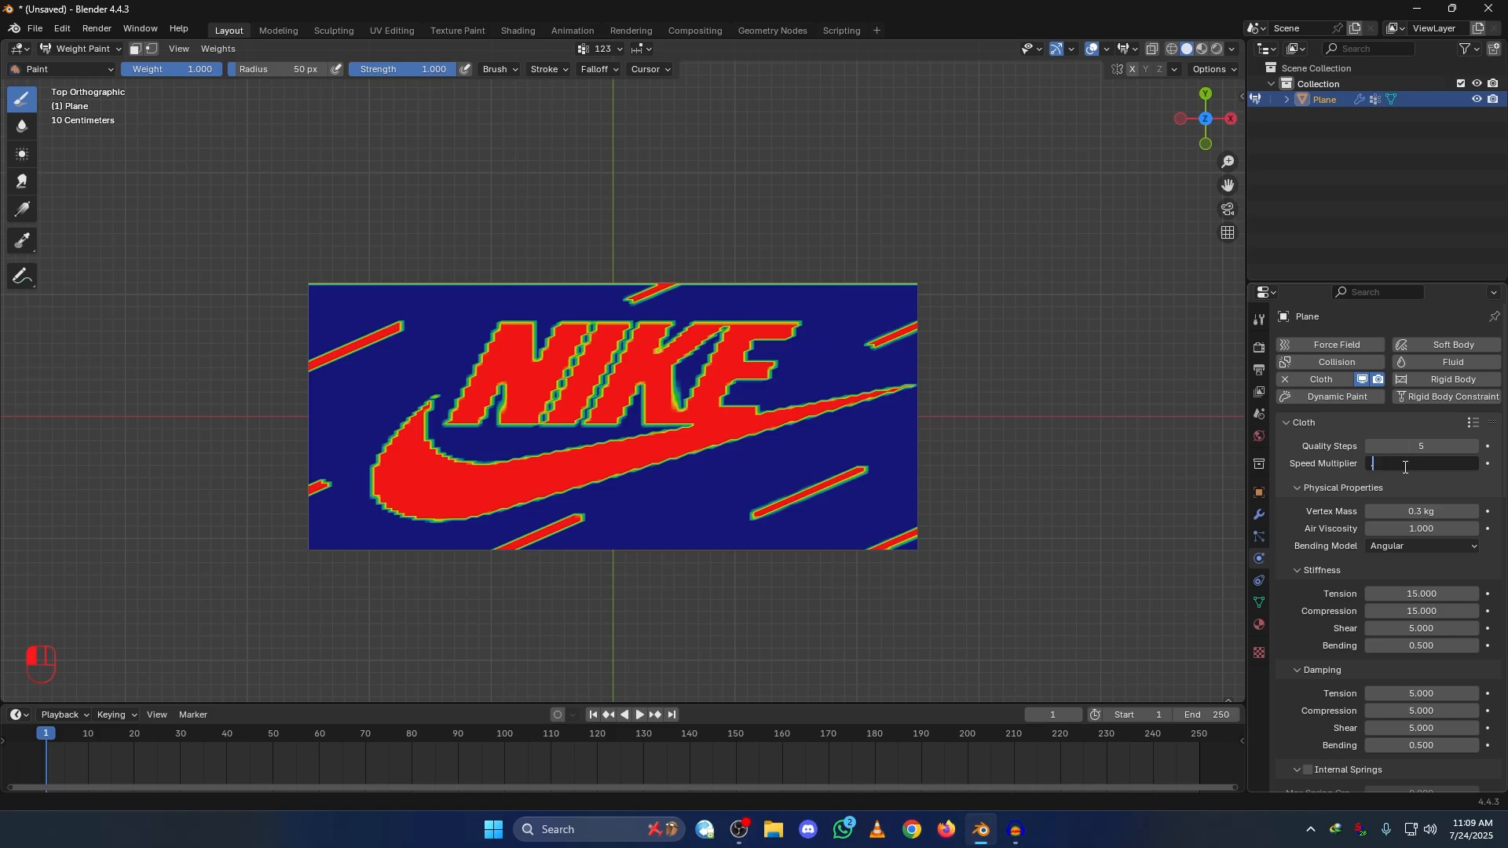
pyautogui.press('Return')
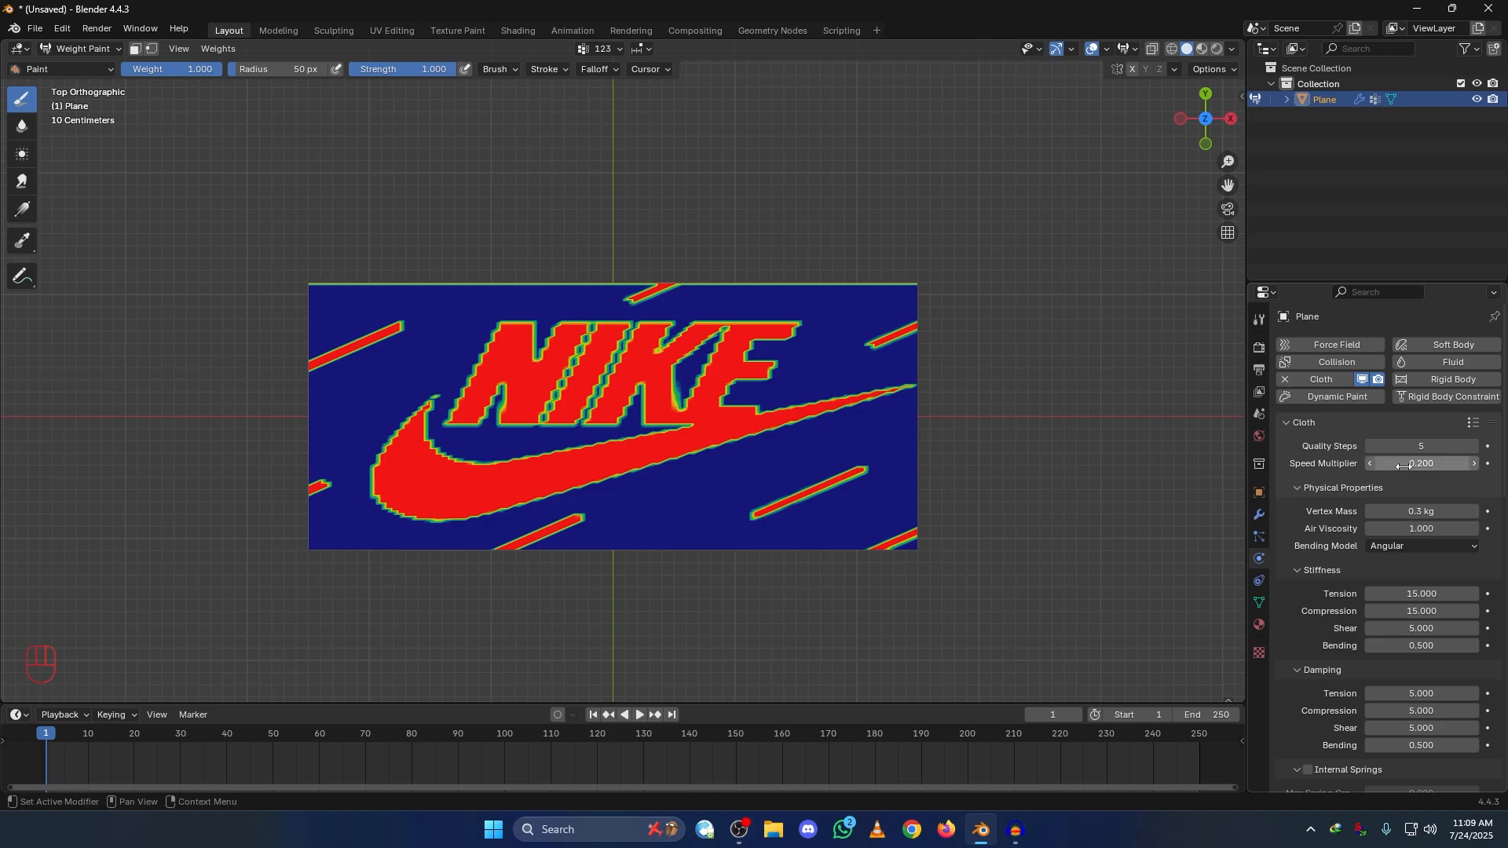
# Step: Play the cloth simulation briefly, switch the plane to Object Mode, and continue playback to frame 12
pyautogui.scroll(-2, 1405, 467)
pyautogui.scroll(-5, 1405, 466)
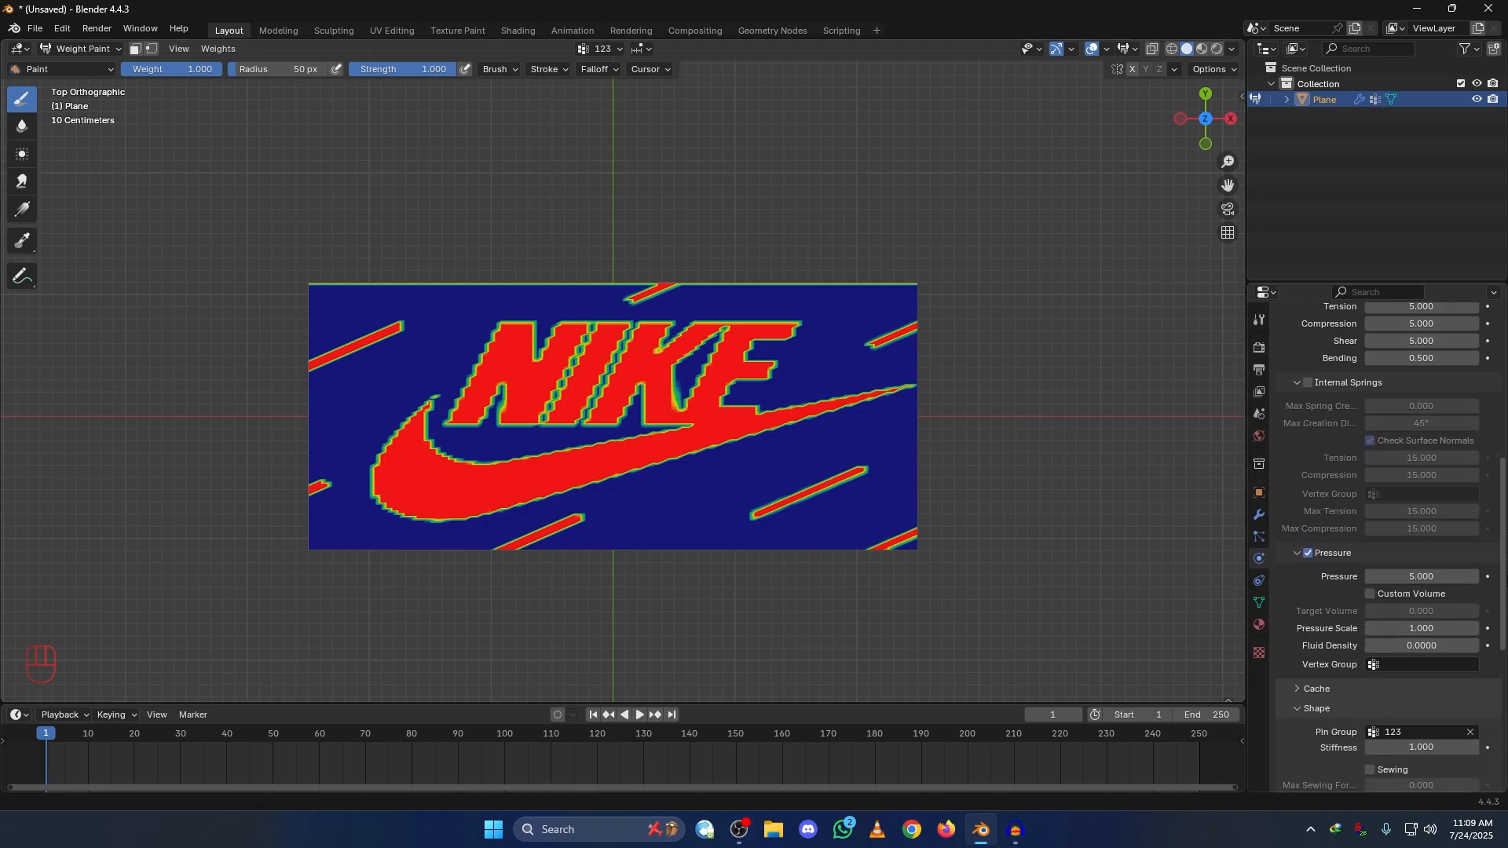
pyautogui.moveTo(869, 565); pyautogui.dragTo(885, 471, button='middle')
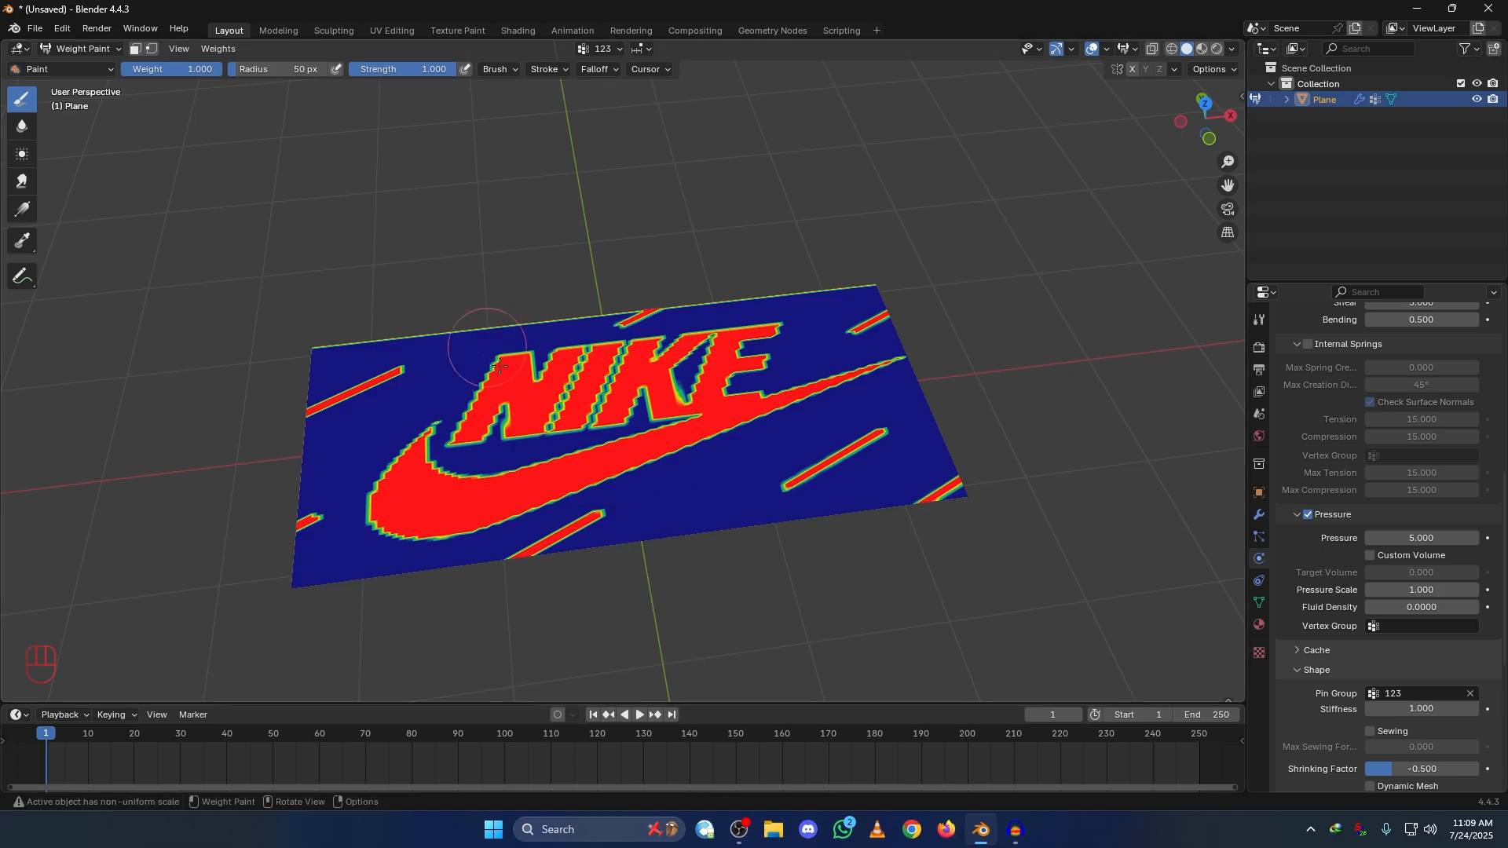
pyautogui.press('space')
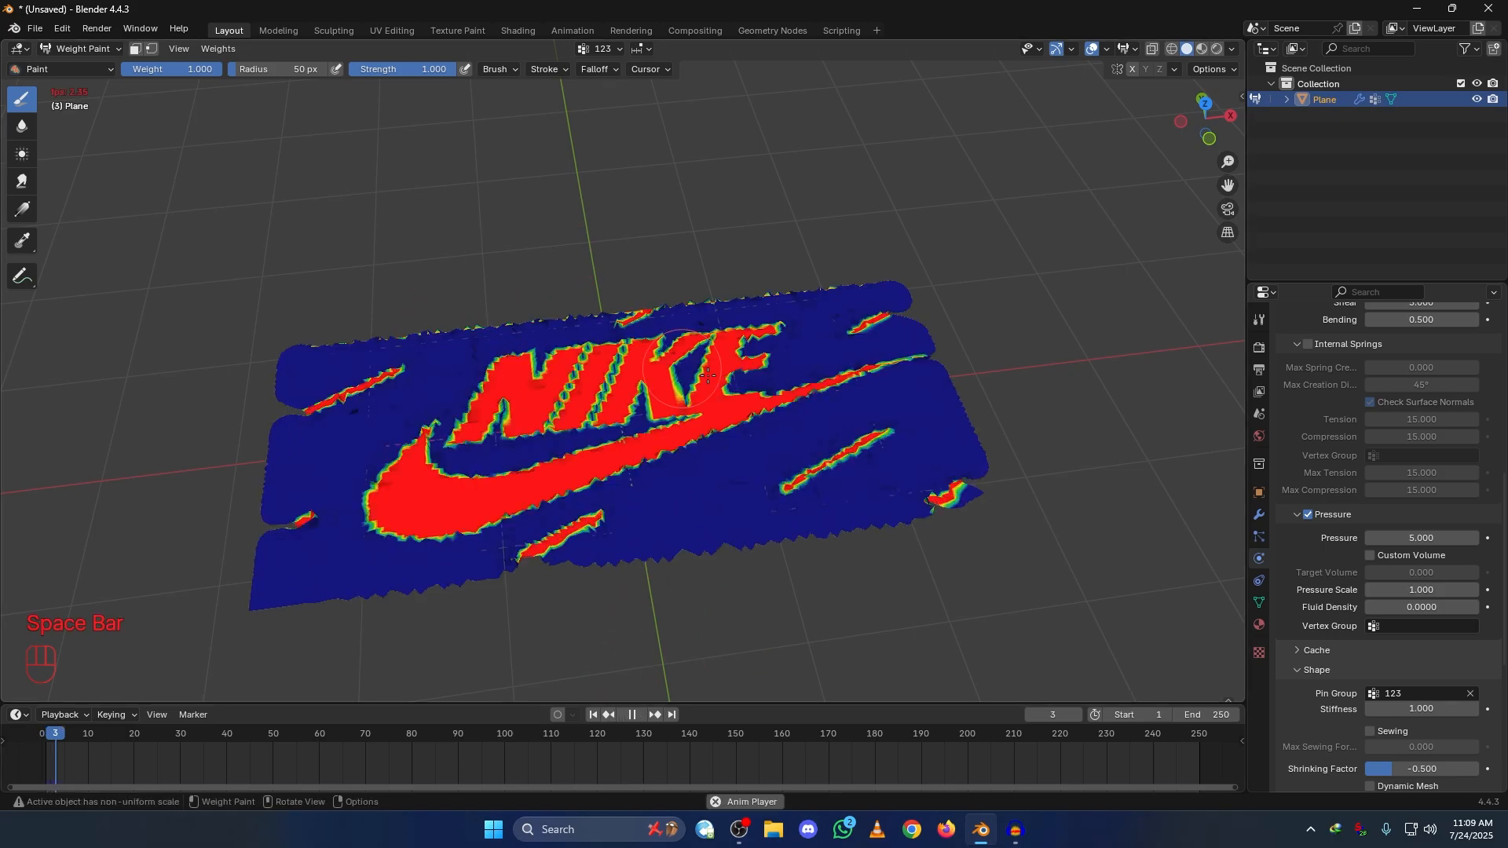
pyautogui.press('space')
pyautogui.click(86, 50)
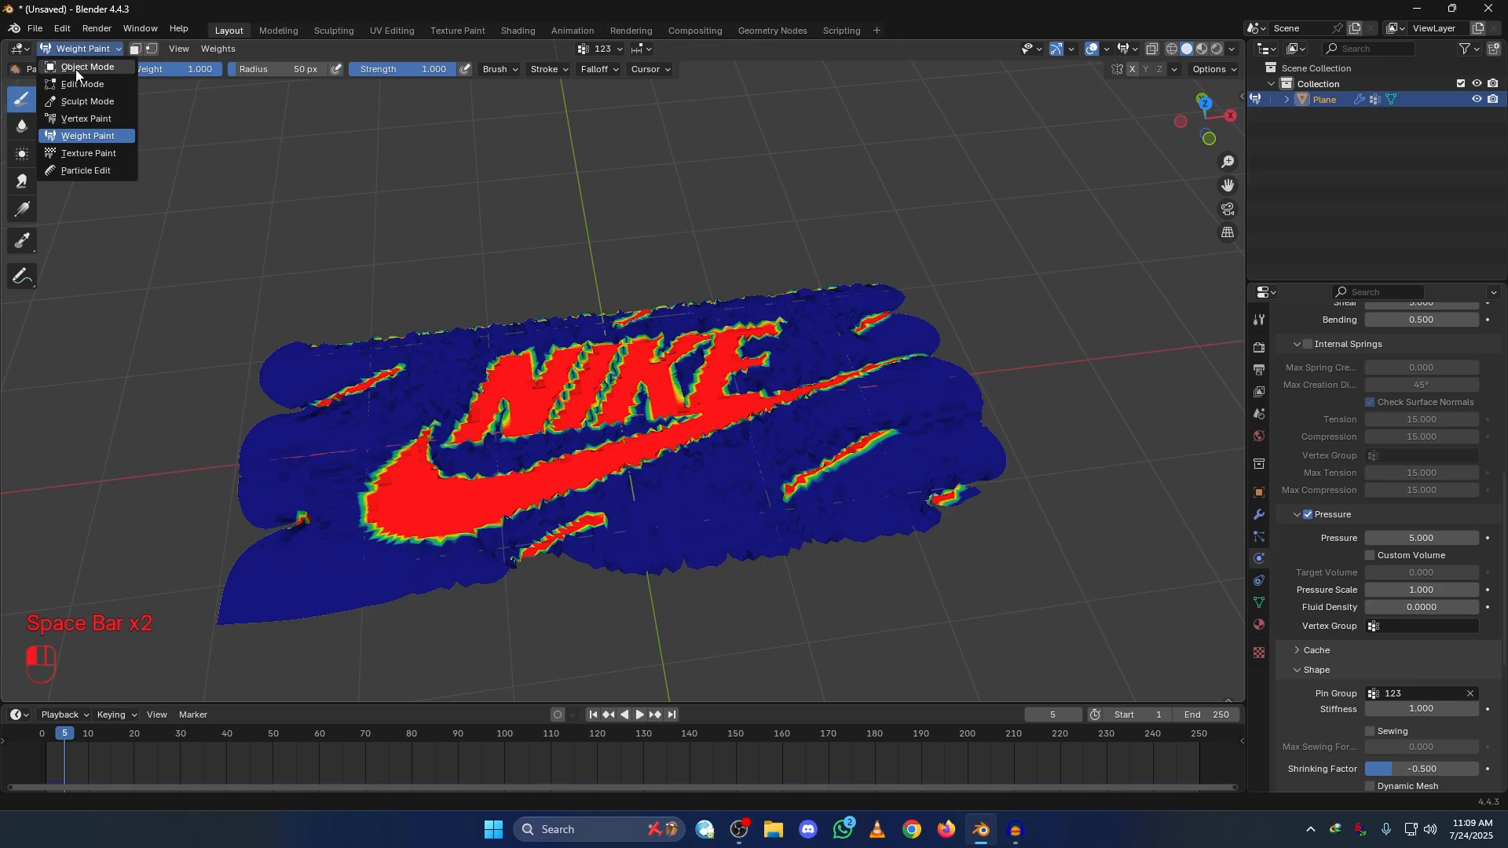
pyautogui.click(78, 68)
pyautogui.press('space')
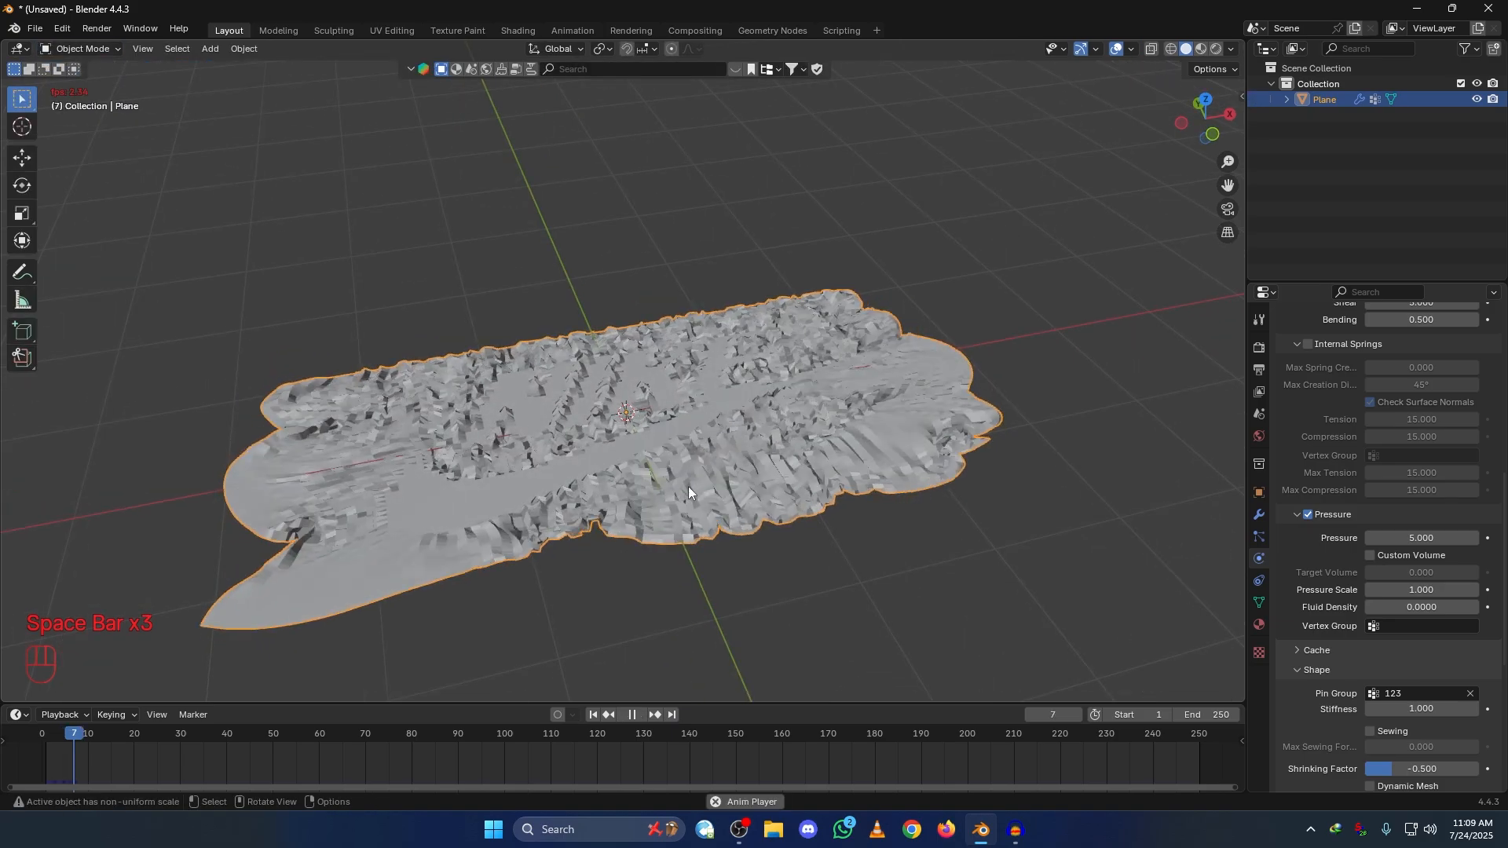
pyautogui.press('space')
pyautogui.moveTo(696, 559); pyautogui.dragTo(733, 592, button='middle')
# Step: Add a Subdivision Surface modifier to the plane after the Cloth modifier
pyautogui.click(1258, 514)
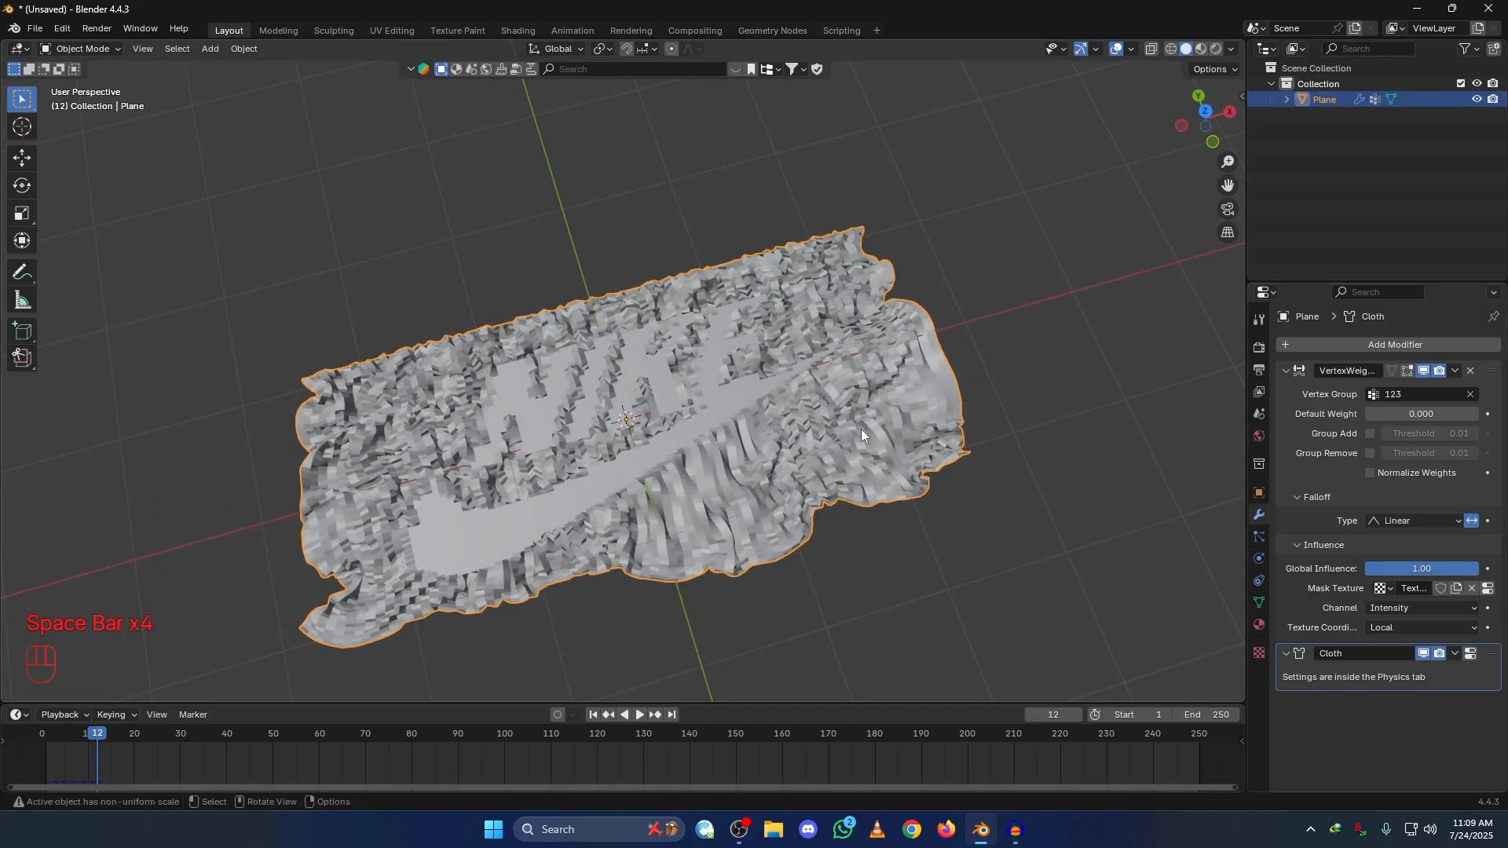
pyautogui.click(1379, 343)
pyautogui.click(1289, 347)
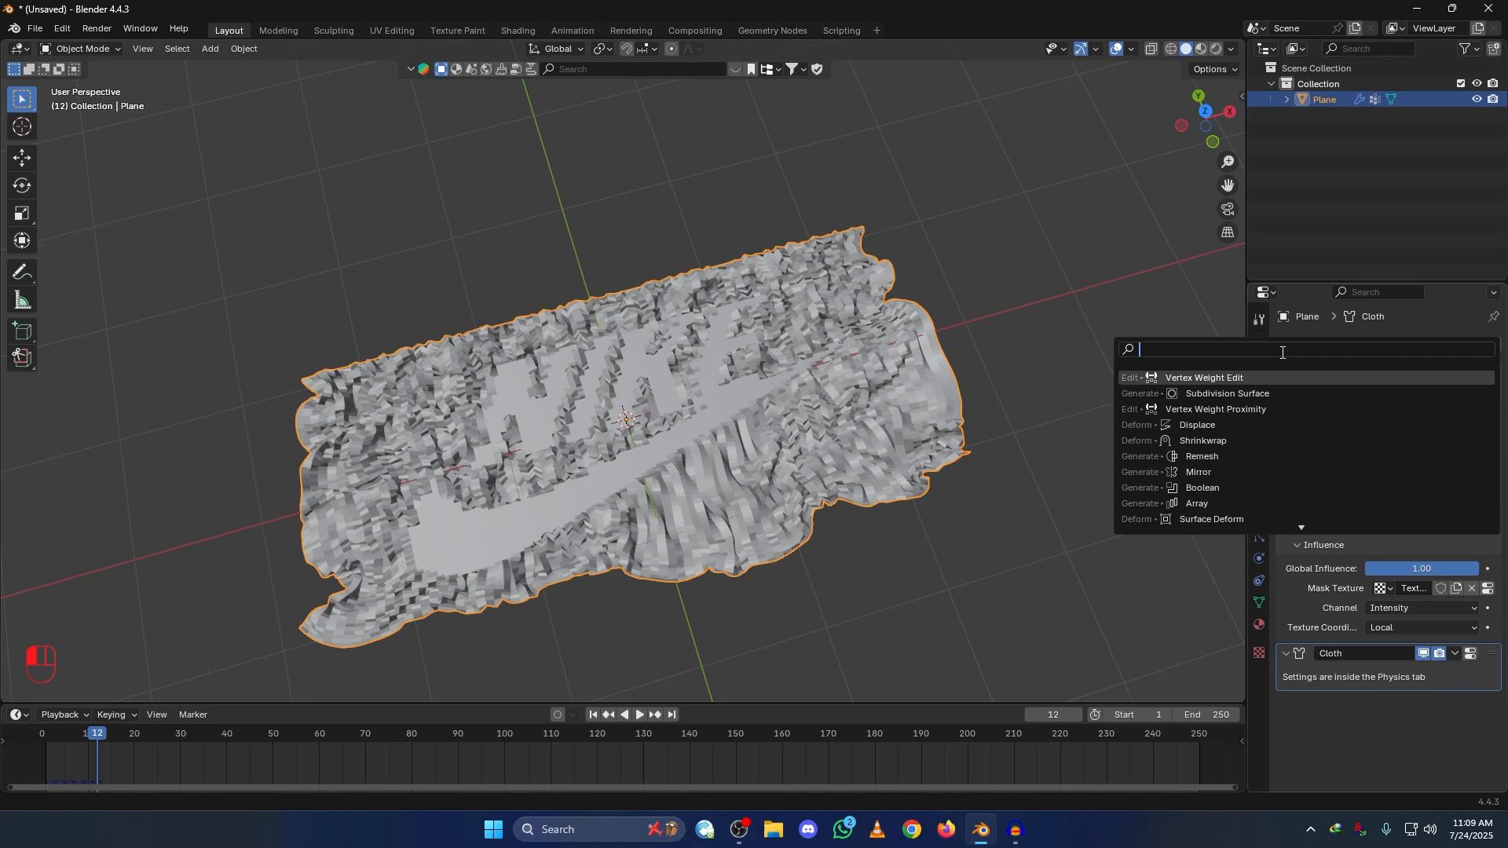
pyautogui.click(1239, 395)
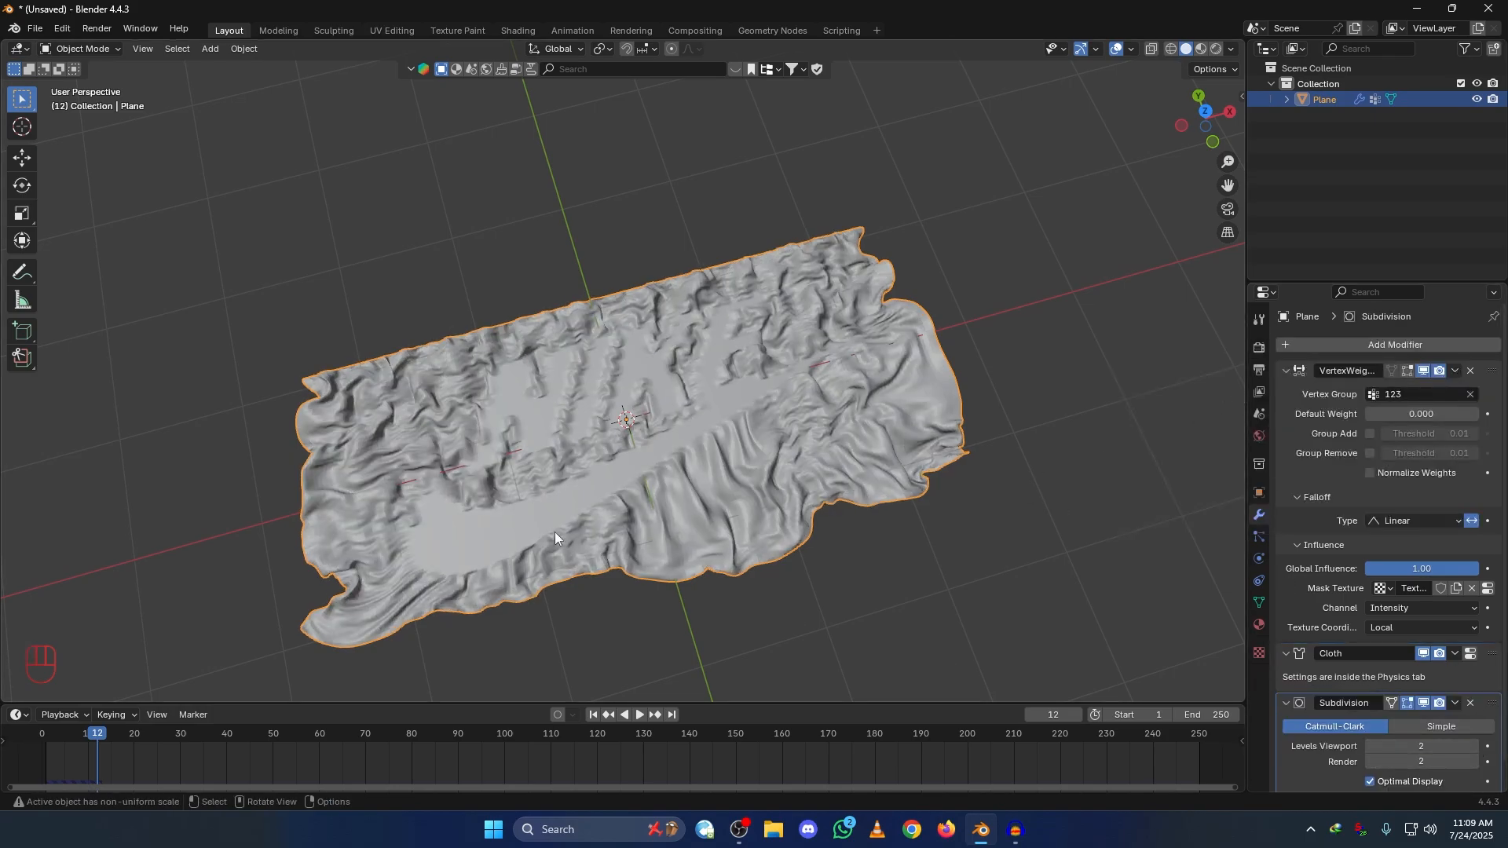
# Step: View the smoothed cloth from the top and advance the simulation to frame 15
pyautogui.keyDown('alt'); pyautogui.moveTo(554, 530); pyautogui.dragTo(794, 493, button='middle'); pyautogui.keyUp('alt')
pyautogui.press('`')
pyautogui.click(775, 335)
pyautogui.press('space')
pyautogui.press('space')
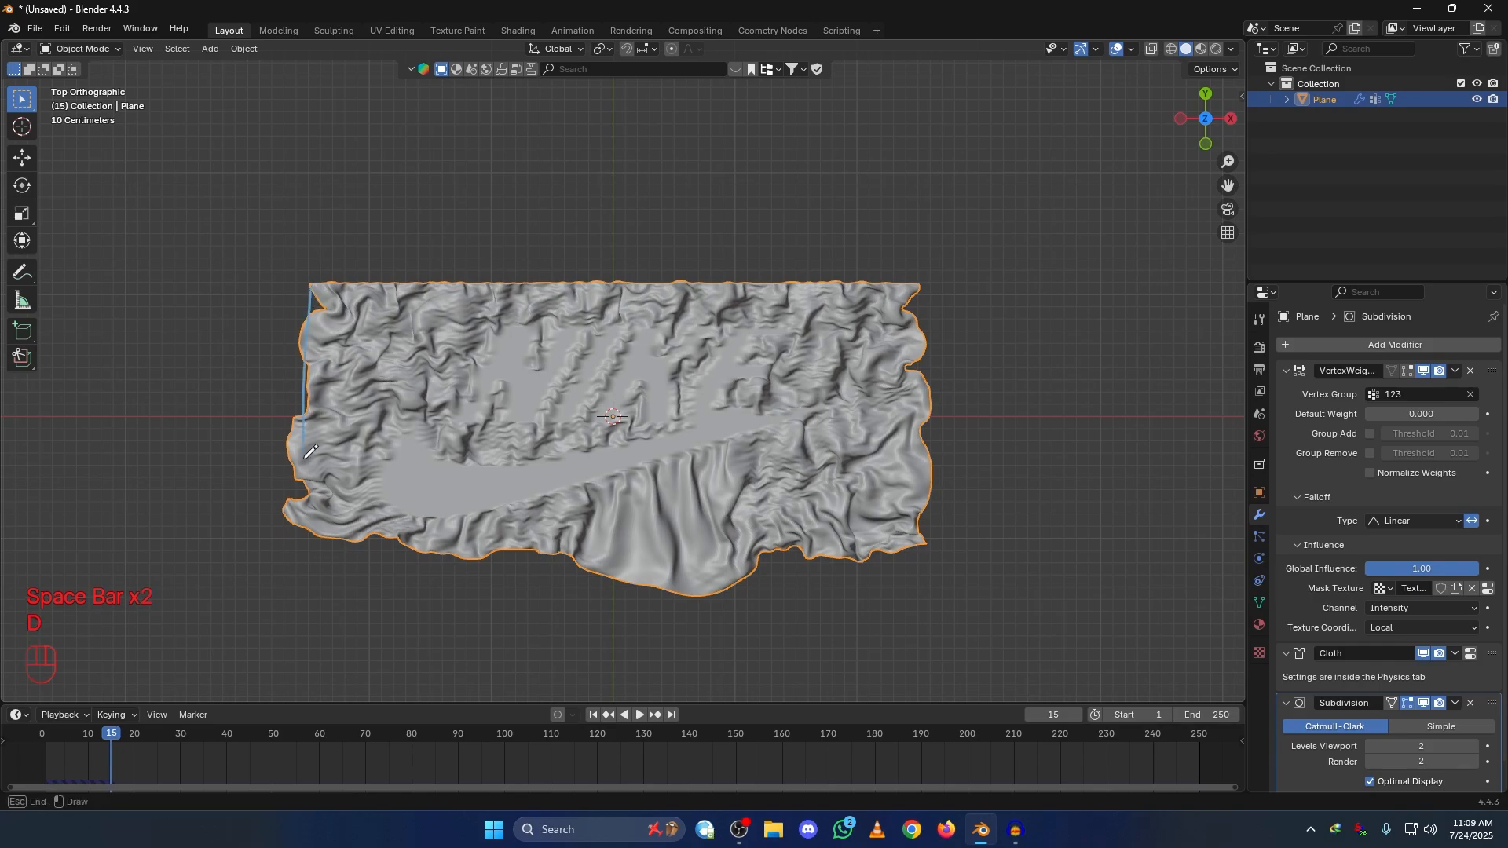
# Step: Sketch annotation strokes around the cloth's outer edges in top and perspective views, erasing them after each pass
pyautogui.moveTo(311, 288)
pyautogui.mouseDown()
pyautogui.moveTo(825, 578)
pyautogui.moveTo(933, 314)
pyautogui.mouseUp()
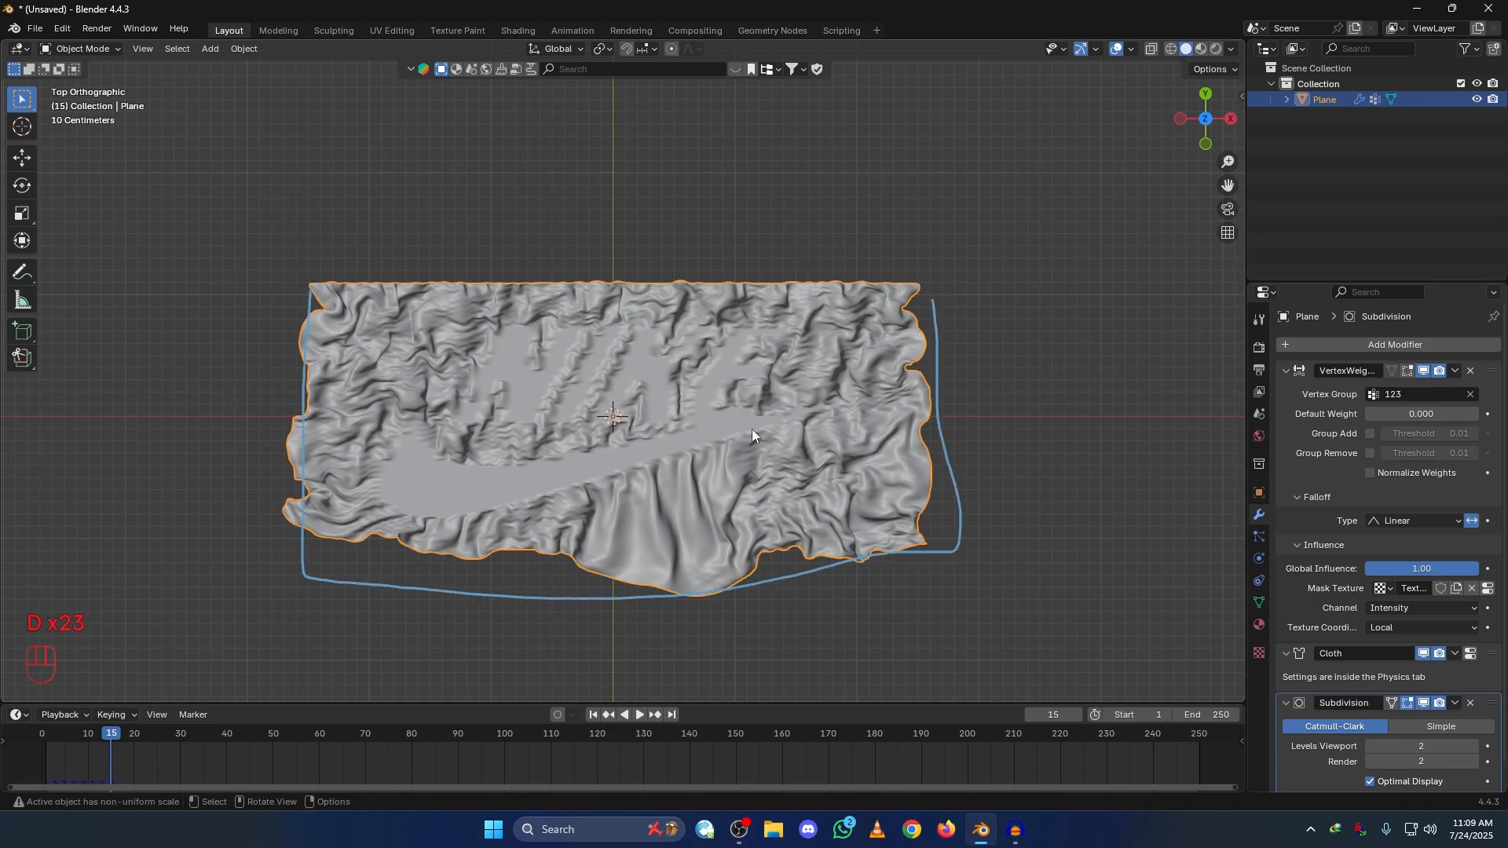
pyautogui.moveTo(324, 277); pyautogui.dragTo(892, 267)
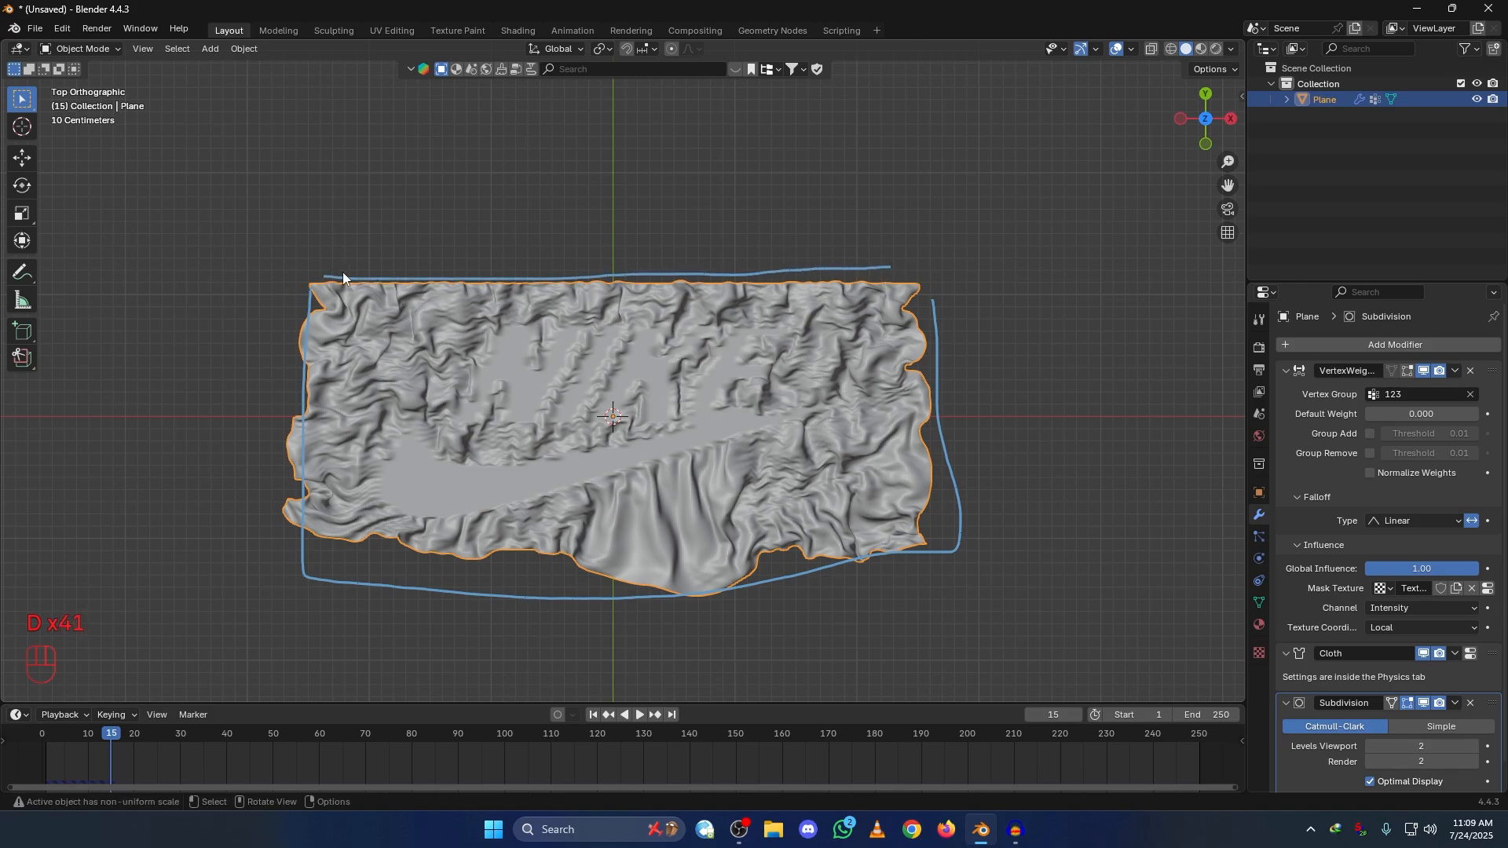
pyautogui.moveTo(343, 272); pyautogui.dragTo(838, 271, button='right')
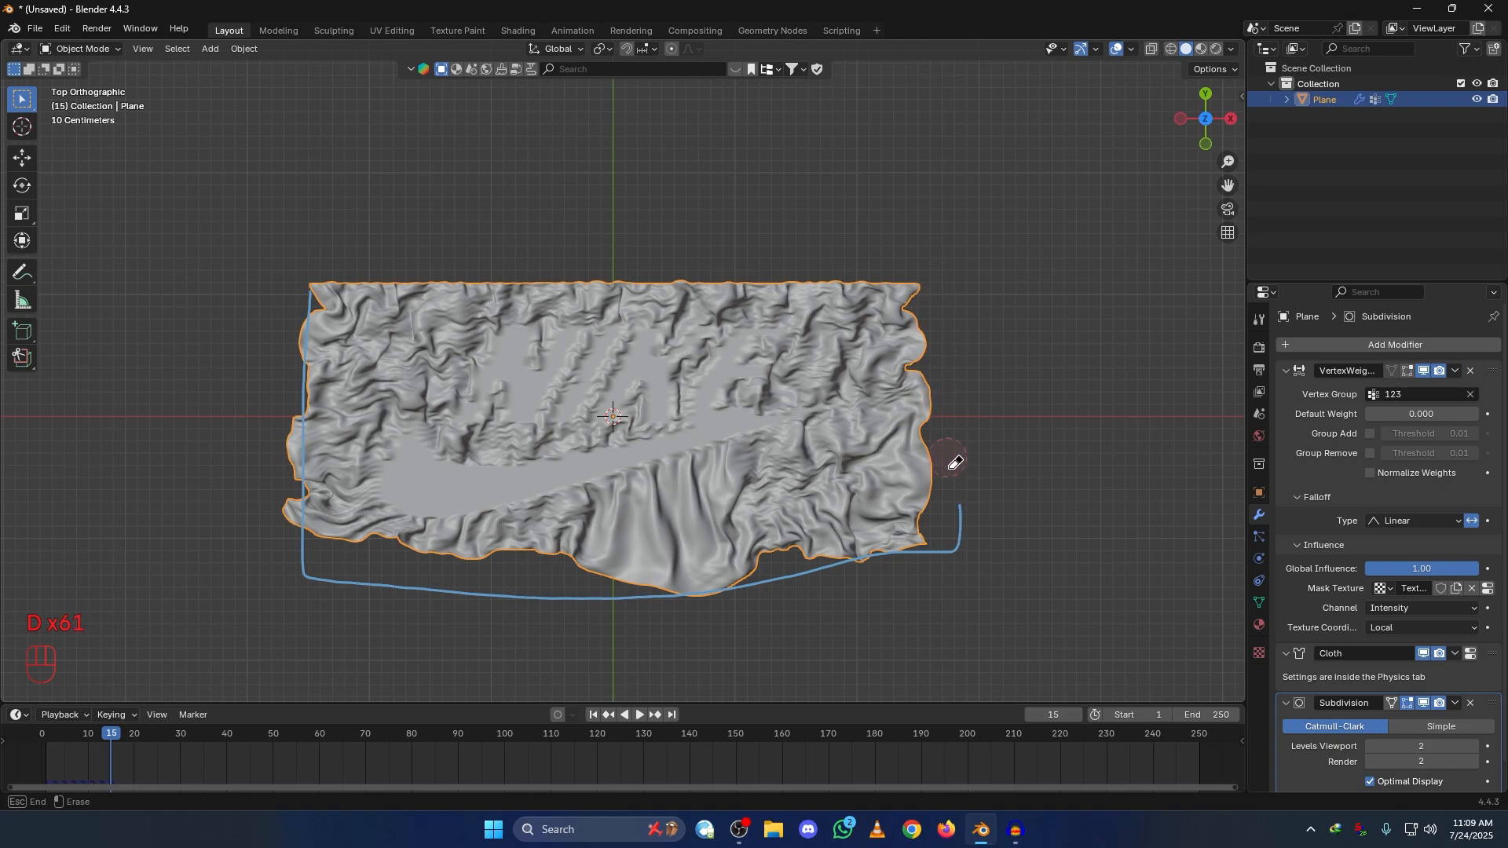
pyautogui.moveTo(950, 462)
pyautogui.mouseDown(button='right')
pyautogui.moveTo(724, 559)
pyautogui.moveTo(453, 601)
pyautogui.mouseUp(button='right')
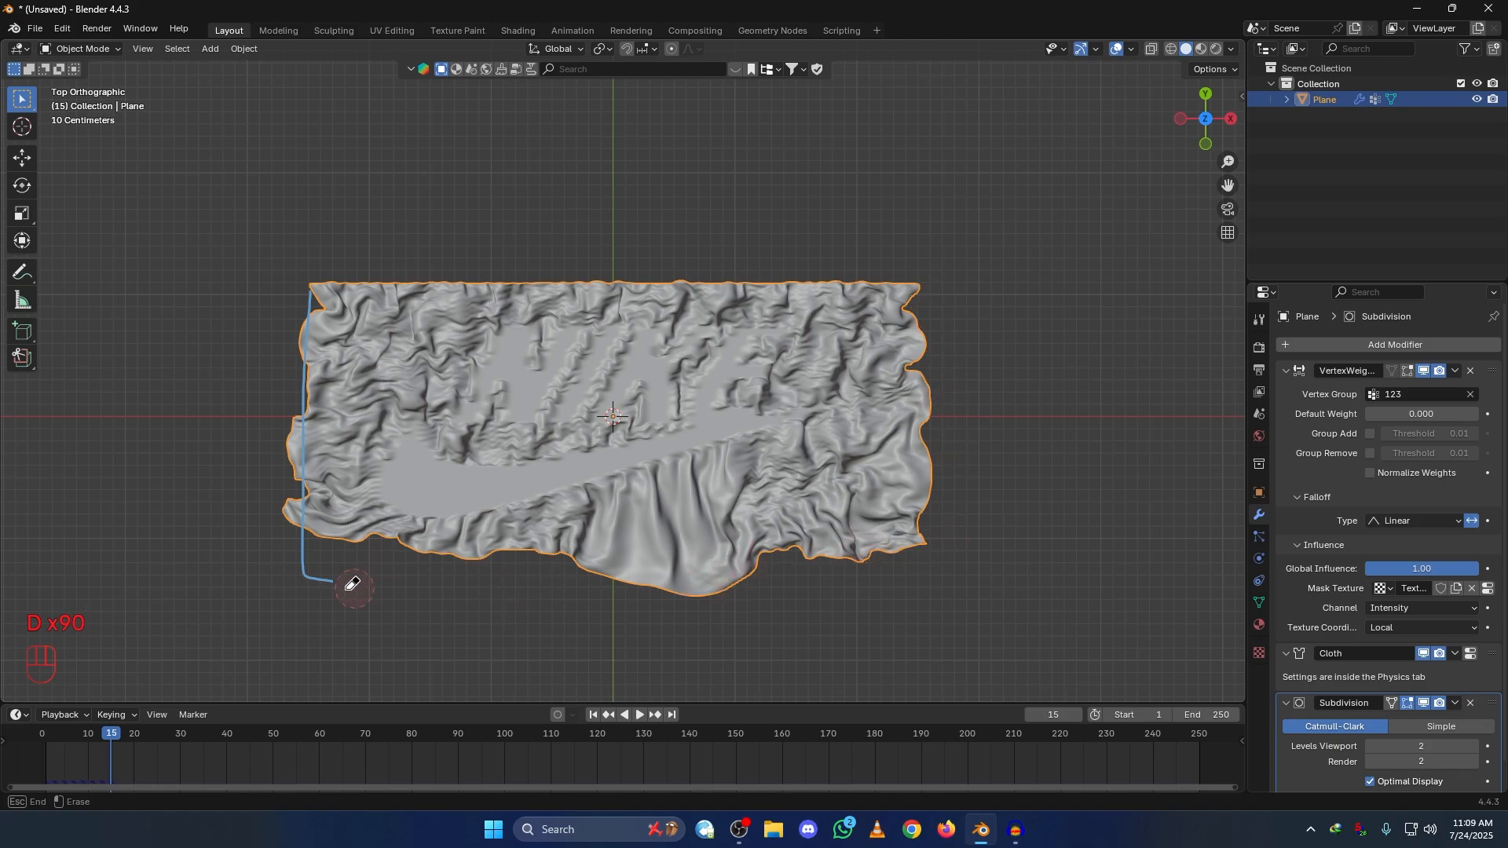
pyautogui.moveTo(600, 534); pyautogui.dragTo(582, 422, button='middle')
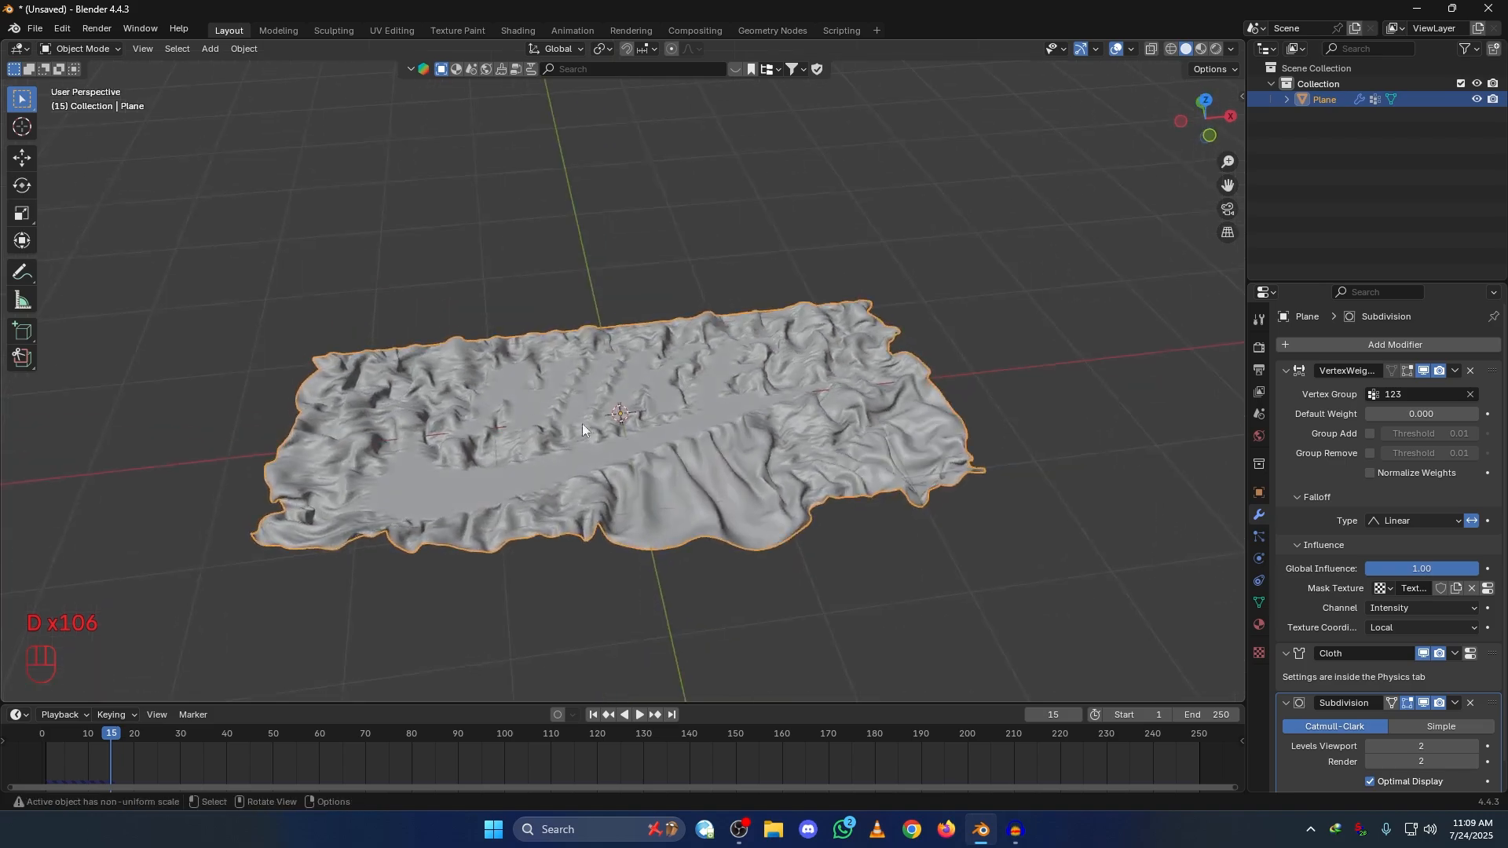
pyautogui.moveTo(317, 361)
pyautogui.mouseDown()
pyautogui.moveTo(334, 594)
pyautogui.moveTo(954, 228)
pyautogui.mouseUp()
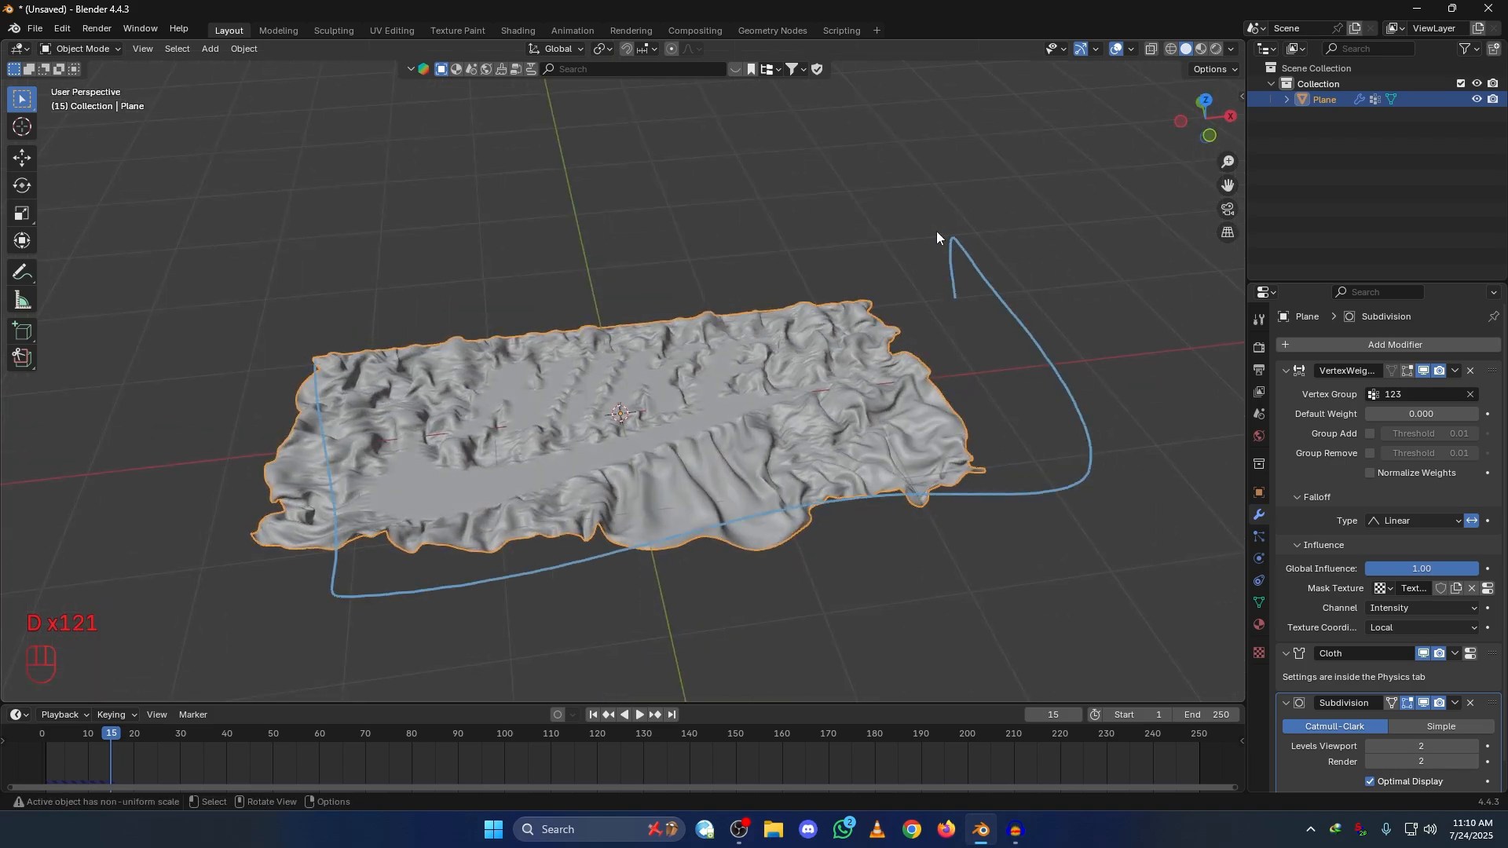
pyautogui.moveTo(936, 231); pyautogui.dragTo(1091, 490, button='right')
pyautogui.moveTo(1000, 478); pyautogui.dragTo(376, 578, button='right')
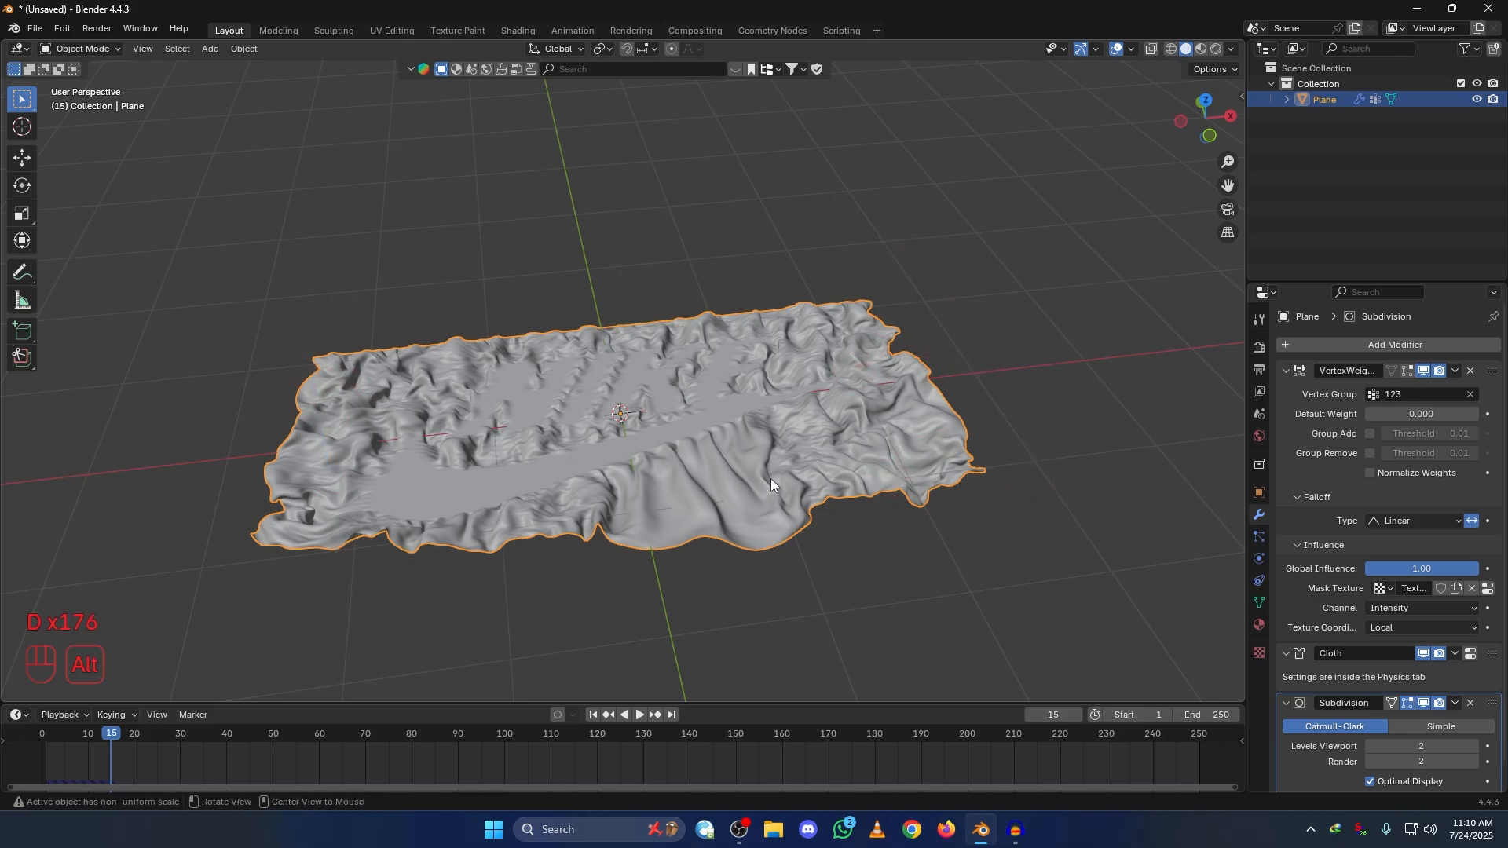
# Step: Return to frame 1 in Weight Paint mode and set the vertex weight modifier's mask texture coordinates to UV
pyautogui.press('`')
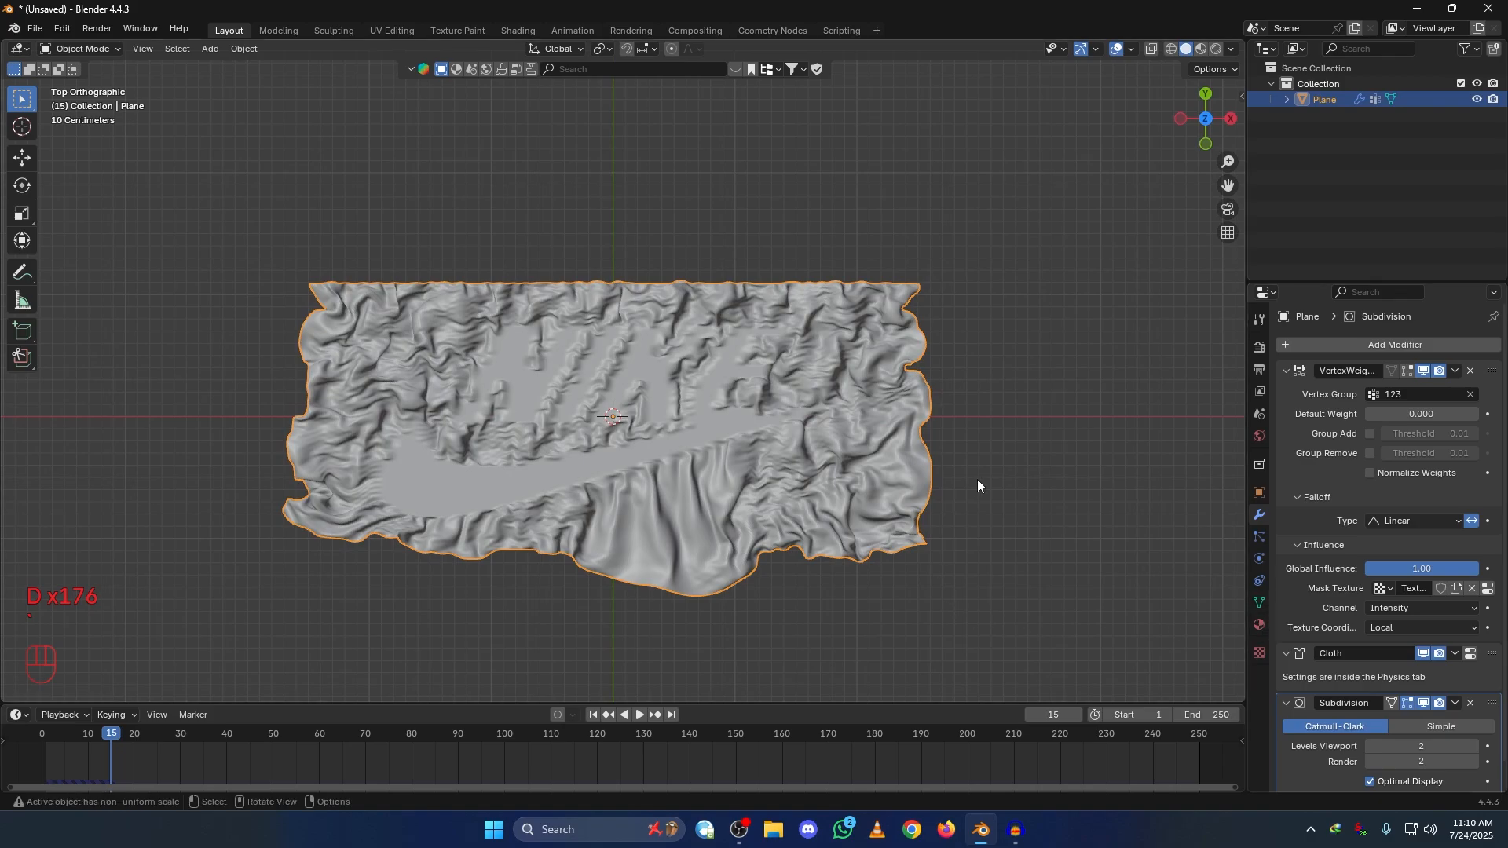
pyautogui.click(593, 715)
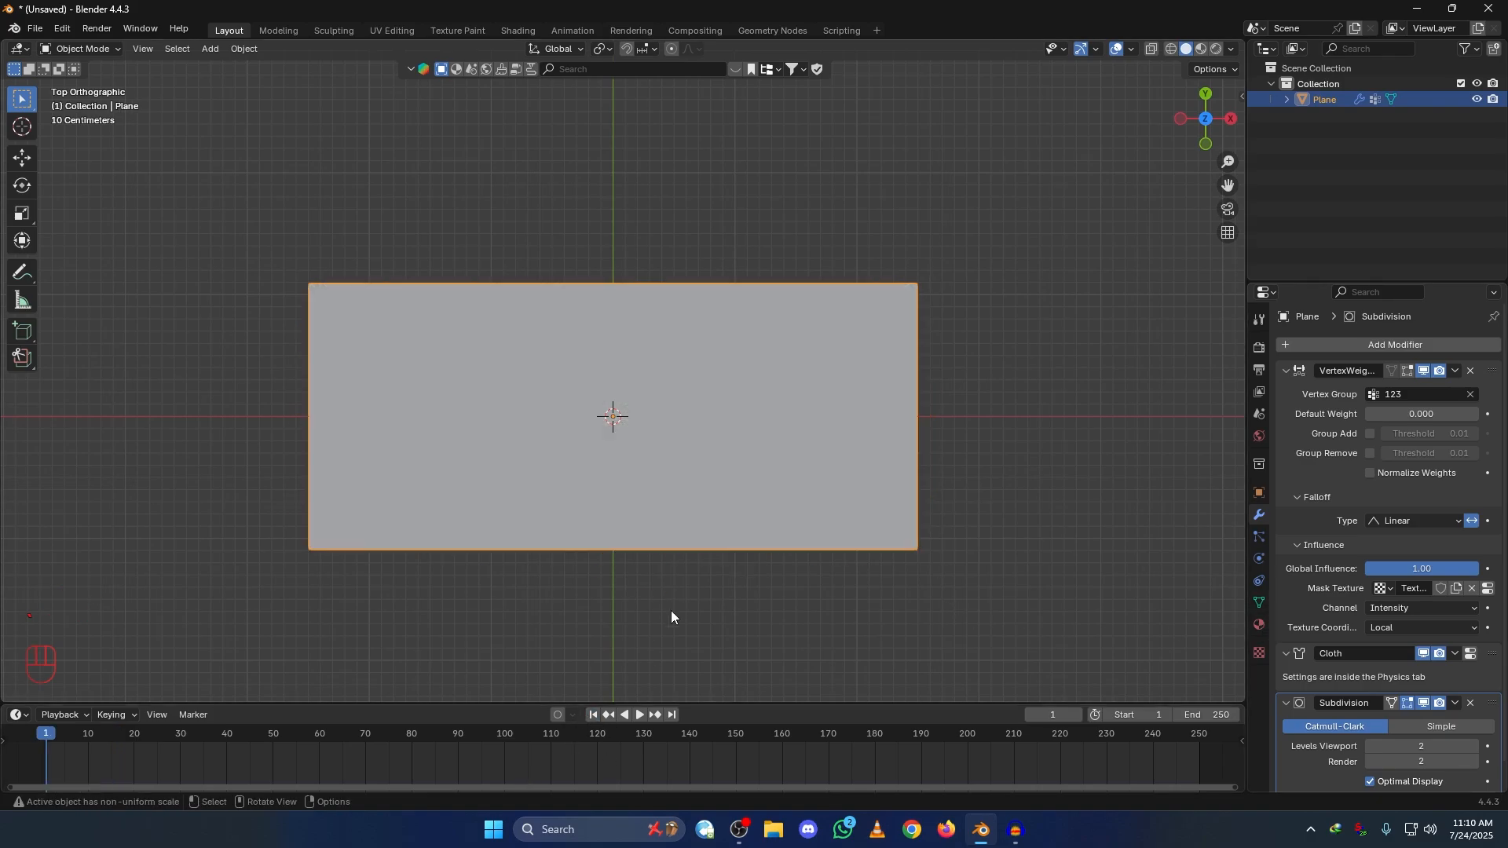
pyautogui.click(84, 48)
pyautogui.click(83, 137)
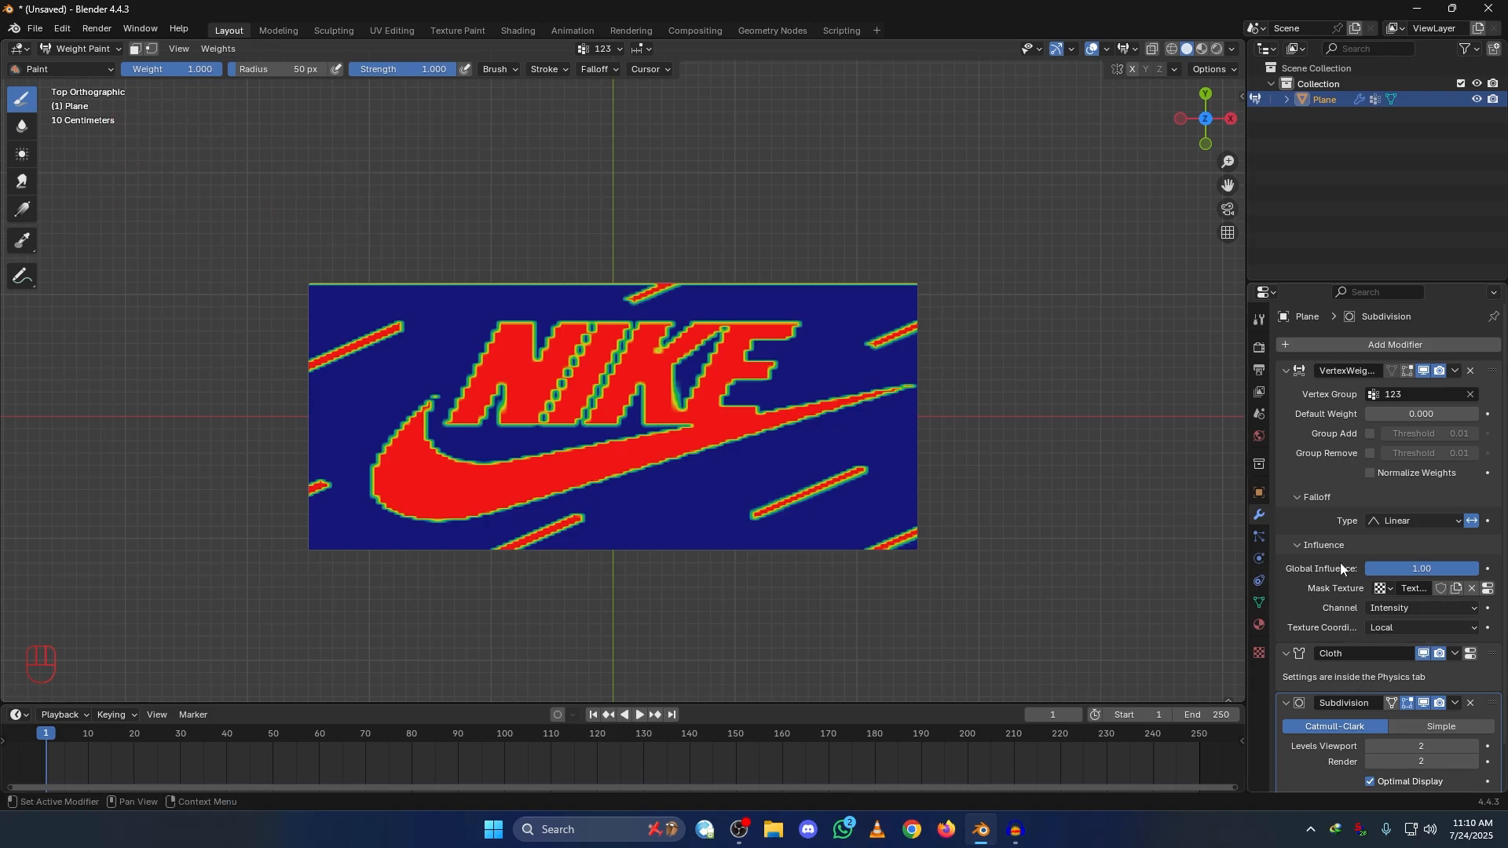
pyautogui.click(1384, 627)
pyautogui.click(1391, 697)
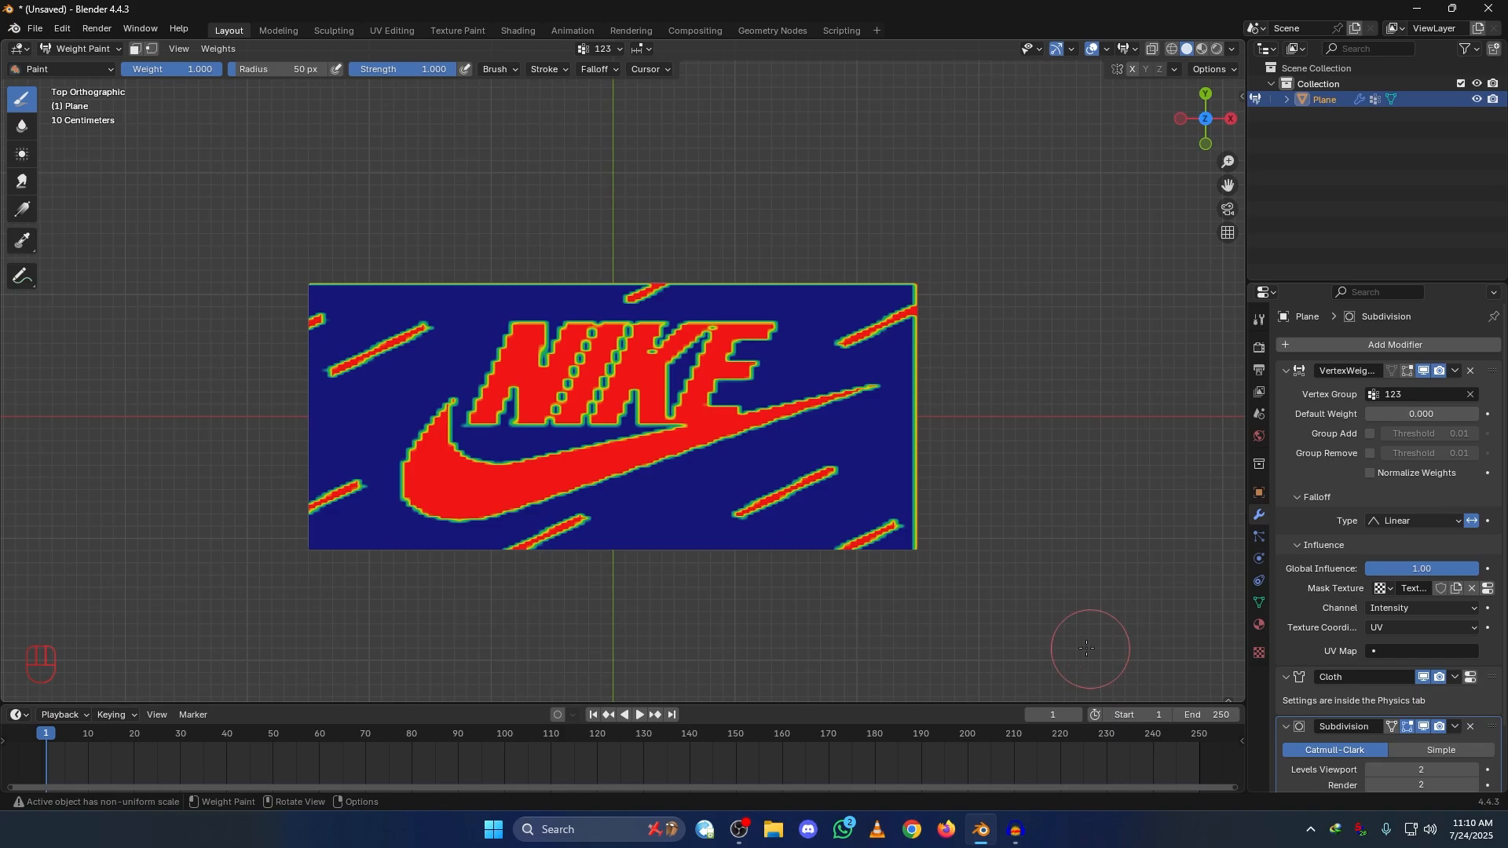
# Step: Replay the simulation with the UV-mapped weights, switch to Object Mode, and continue playback to frame 6
pyautogui.press('space')
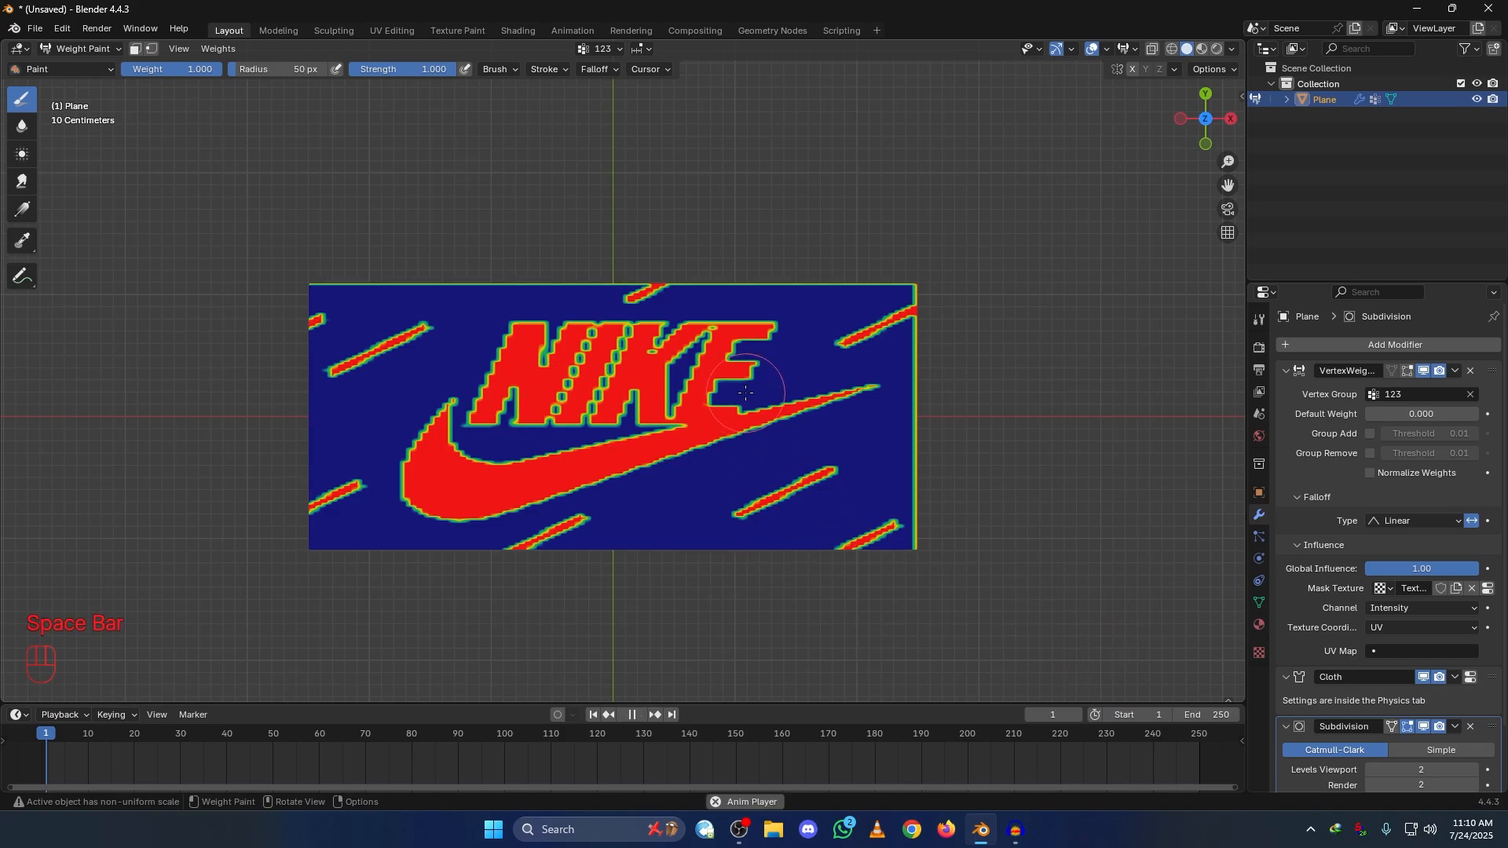
pyautogui.press('space')
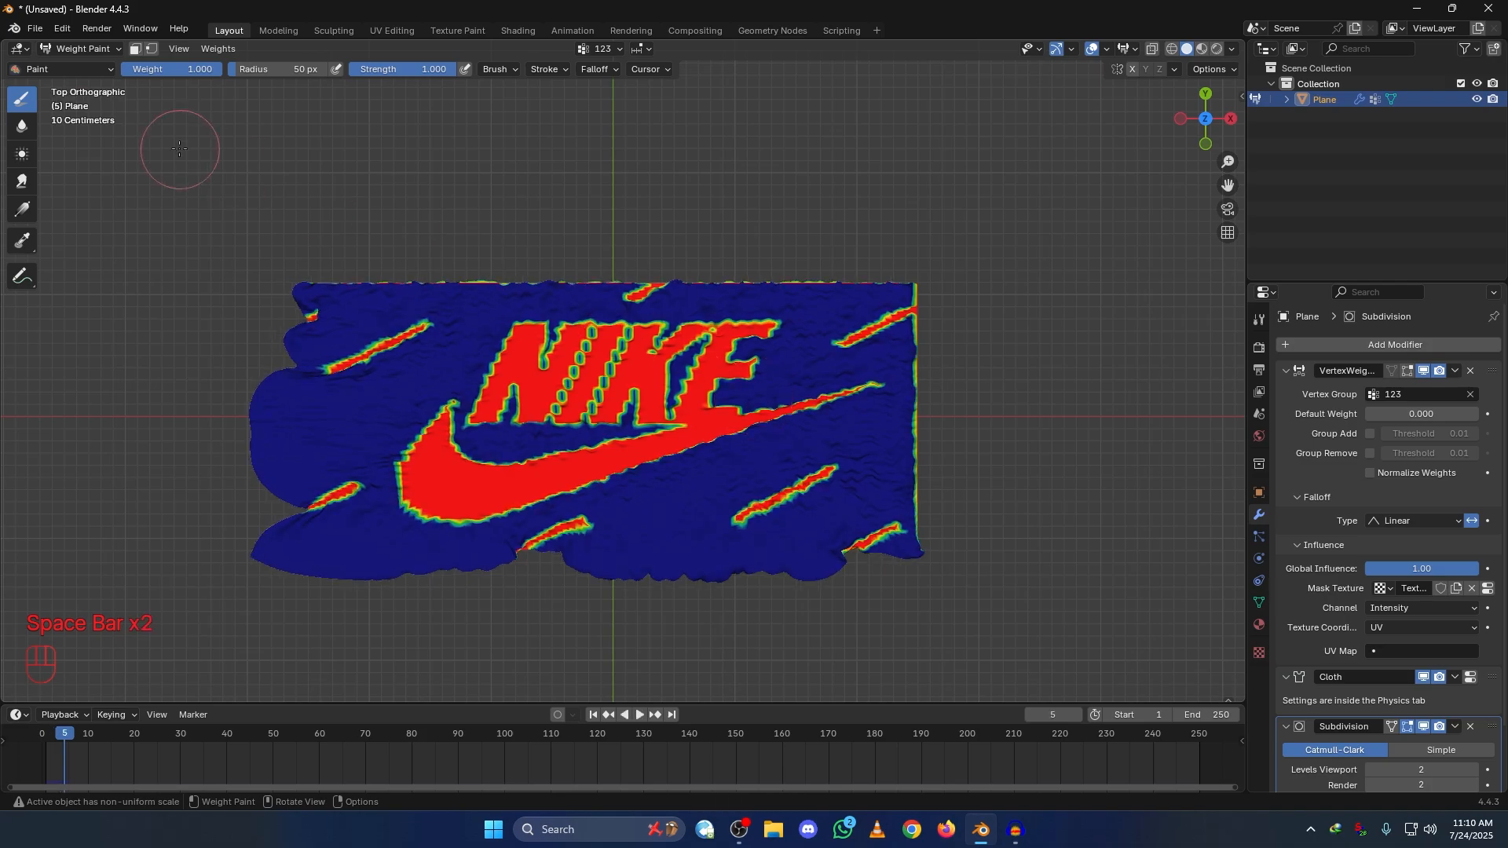
pyautogui.click(79, 49)
pyautogui.click(75, 65)
pyautogui.press('space')
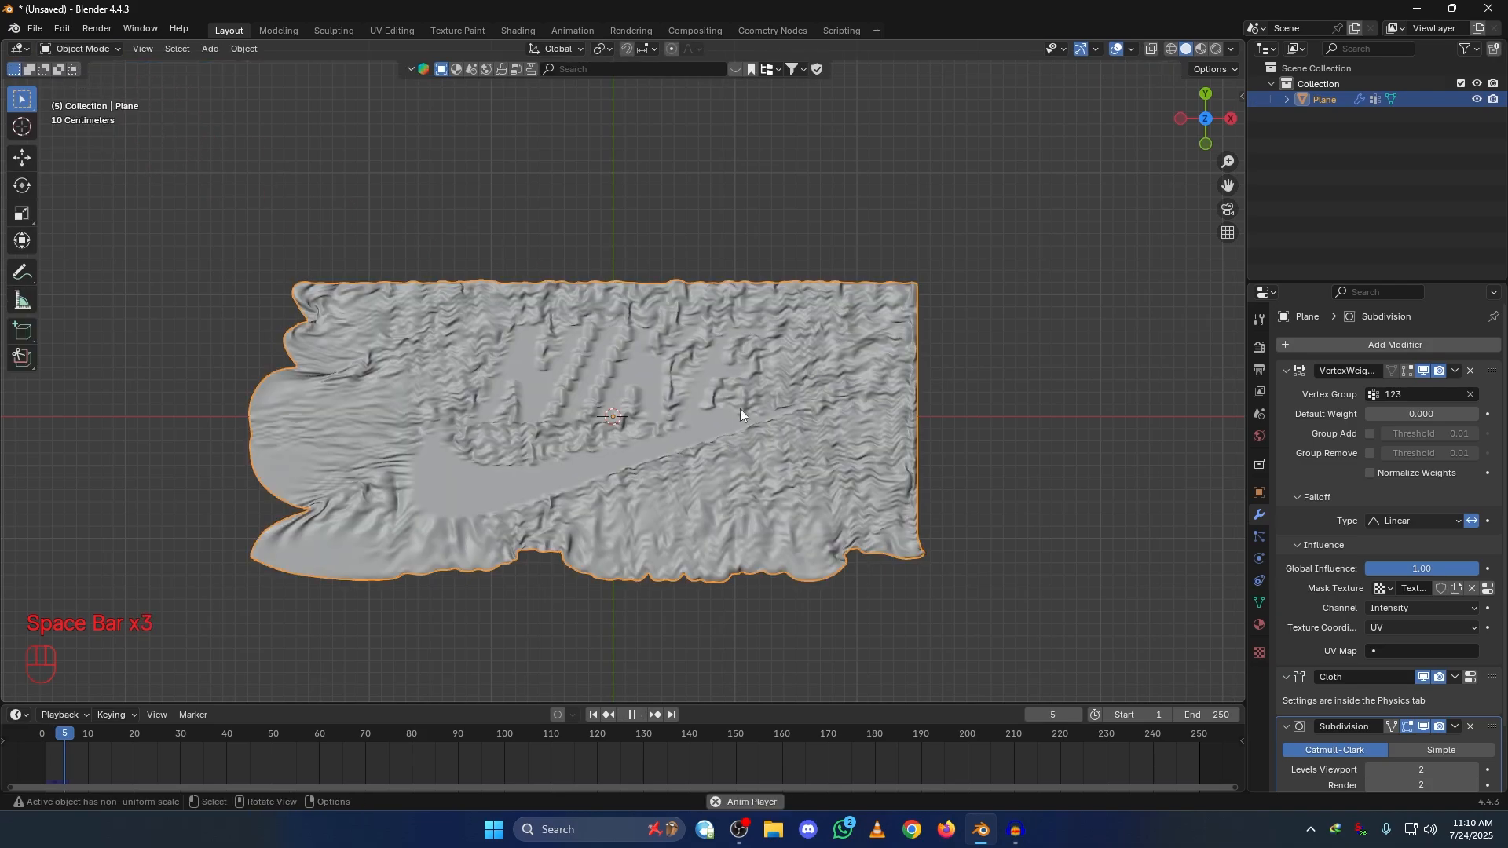
pyautogui.press('space')
# Step: Mark the cloth's upper and right-hand borders with an annotation stroke and erase it
pyautogui.moveTo(323, 279)
pyautogui.mouseDown()
pyautogui.moveTo(858, 242)
pyautogui.moveTo(959, 522)
pyautogui.moveTo(952, 582)
pyautogui.mouseUp()
pyautogui.moveTo(322, 276)
pyautogui.mouseDown(button='right')
pyautogui.moveTo(829, 217)
pyautogui.moveTo(678, 265)
pyautogui.mouseUp(button='right')
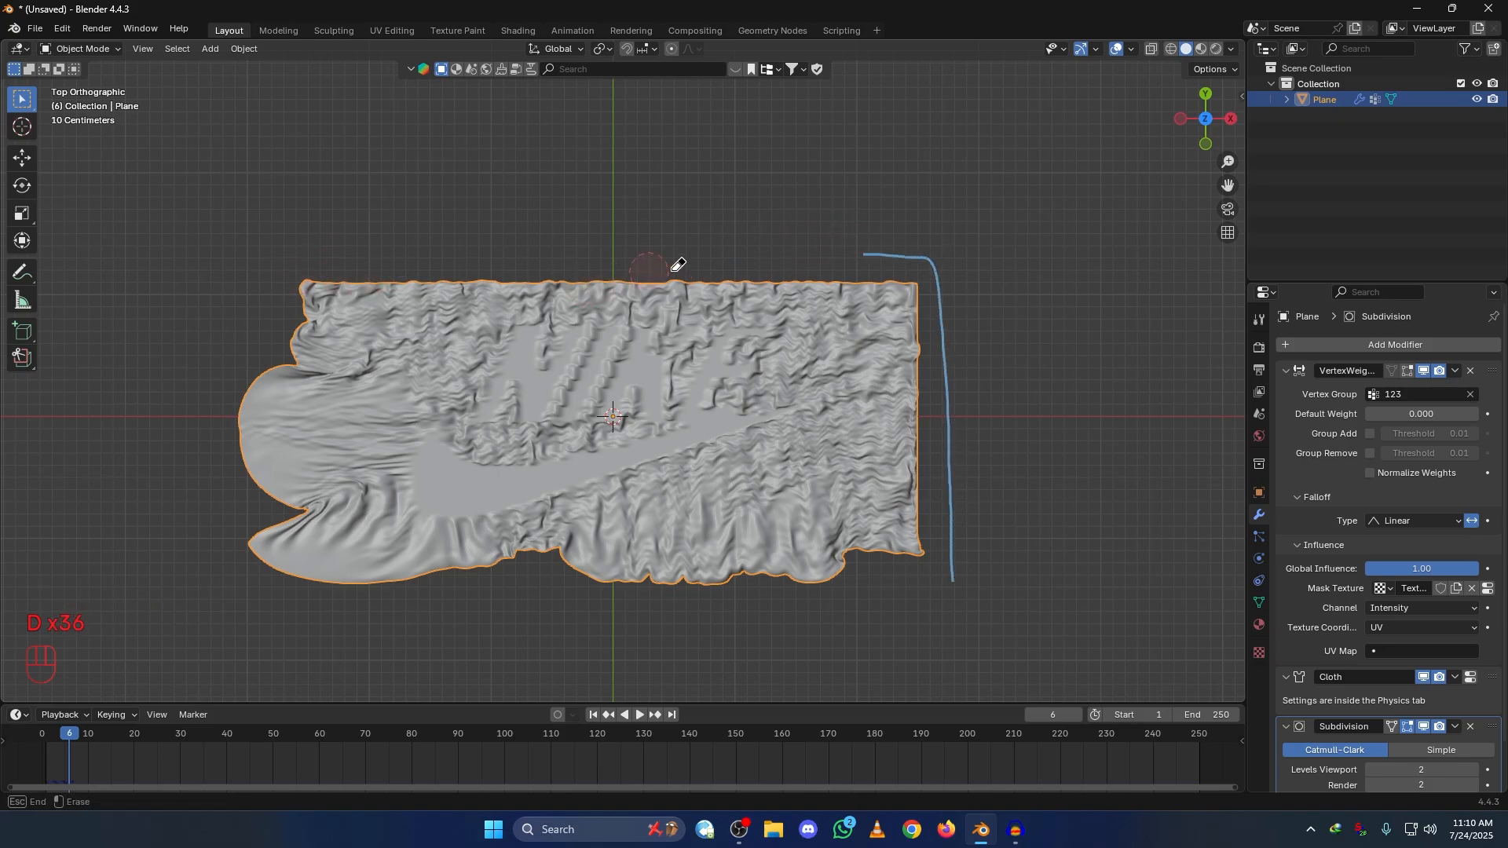
pyautogui.moveTo(989, 510); pyautogui.dragTo(974, 471, button='right')
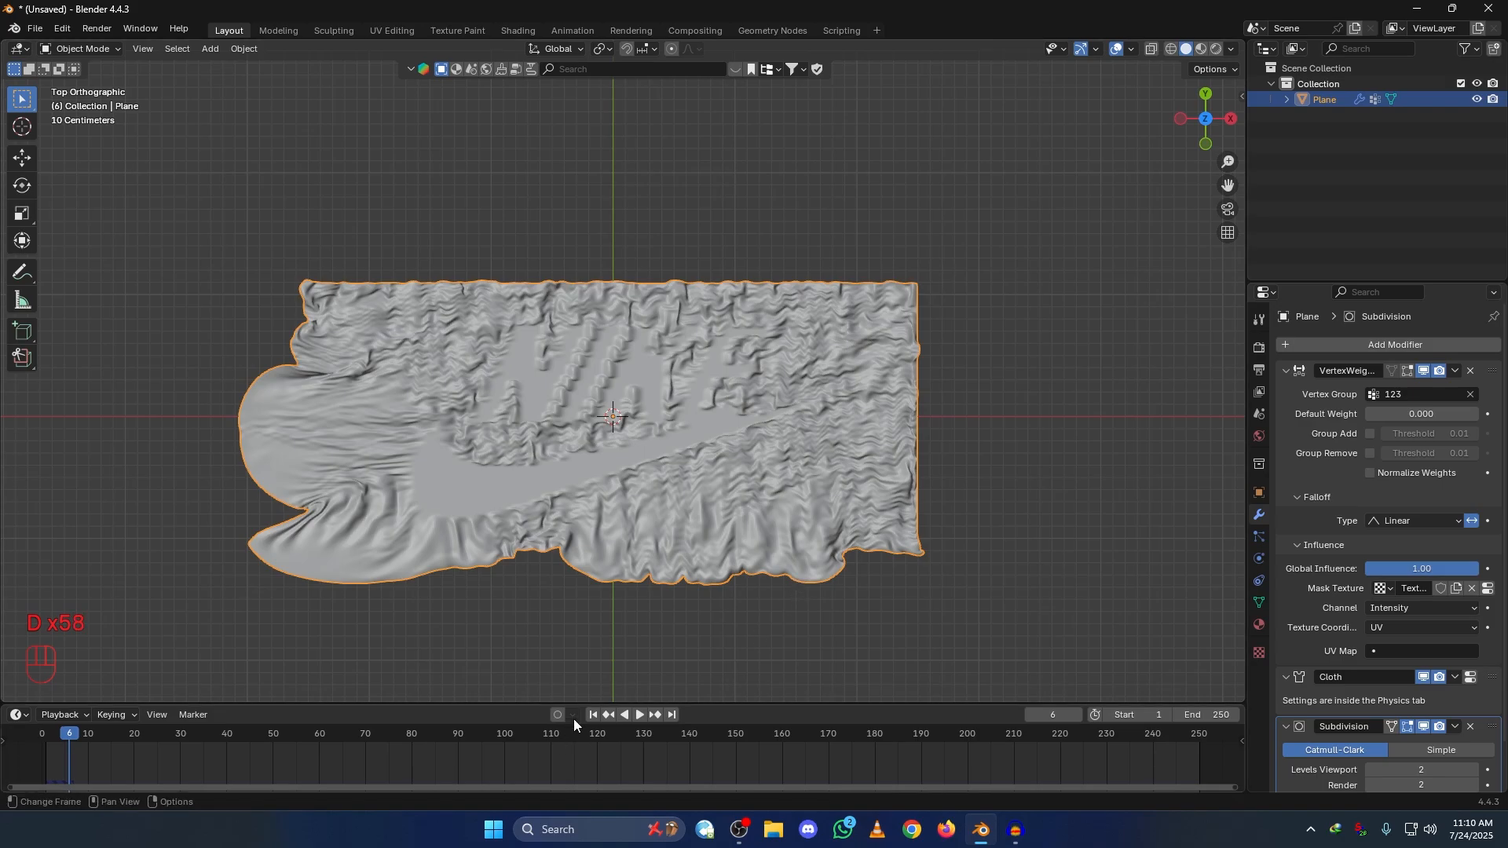
# Step: Reset the simulation to frame 1 and show the plane's weights up close in Weight Paint mode
pyautogui.click(594, 715)
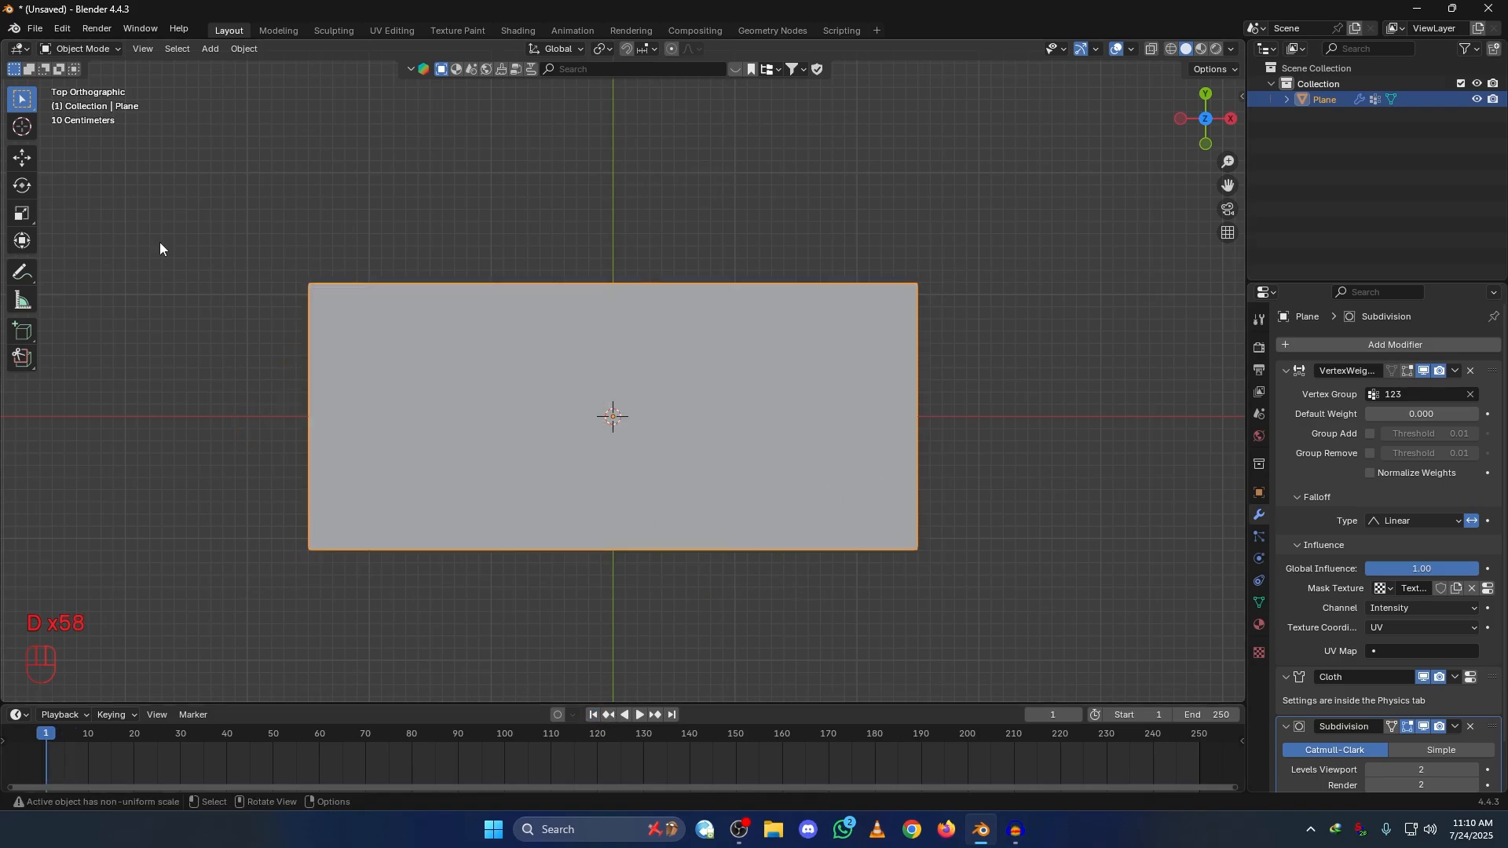
pyautogui.click(78, 52)
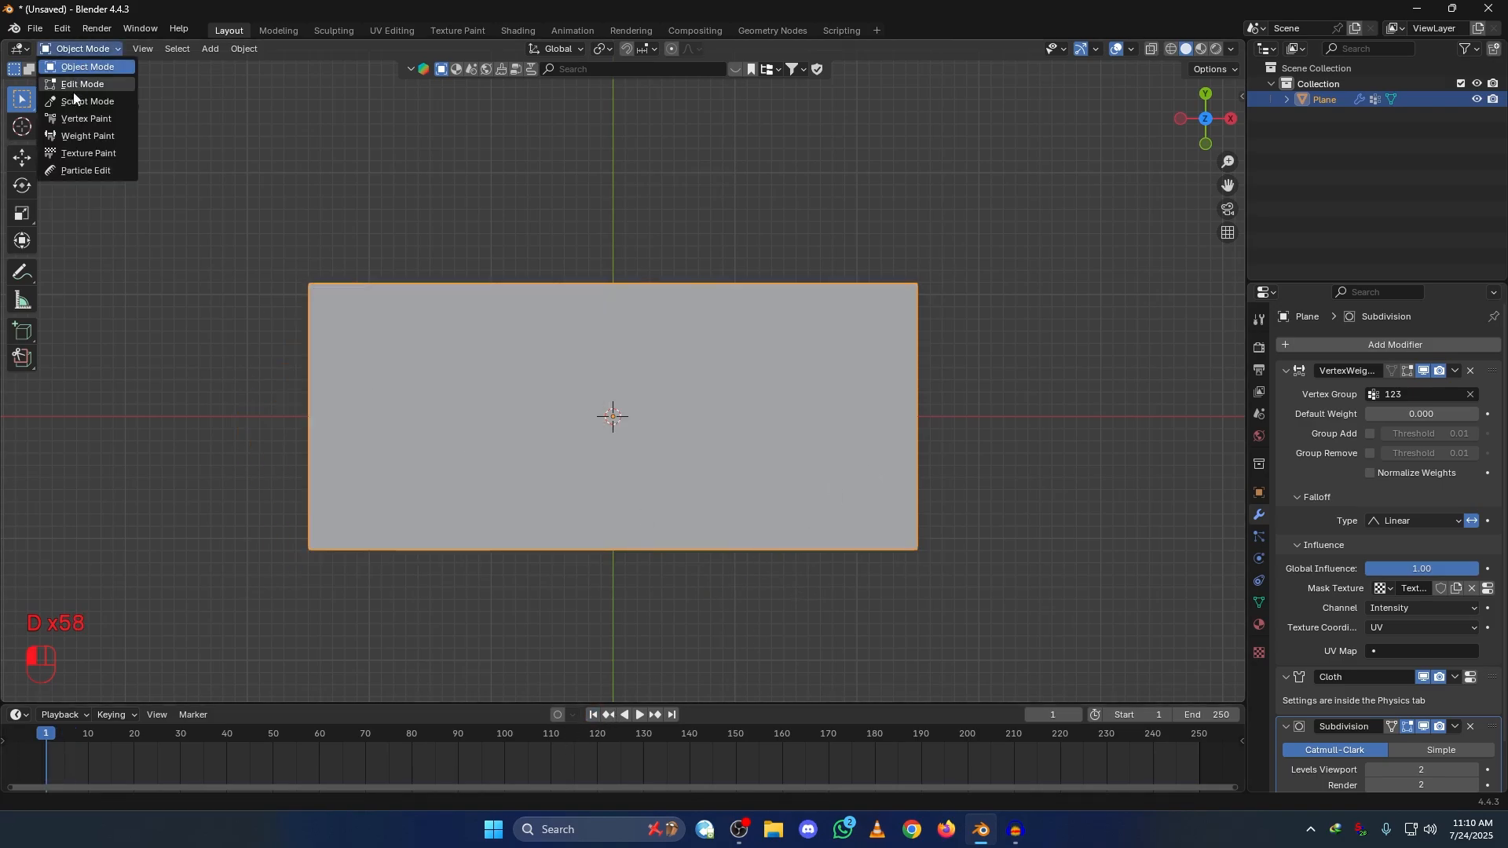
pyautogui.click(79, 137)
pyautogui.scroll(3, 564, 456)
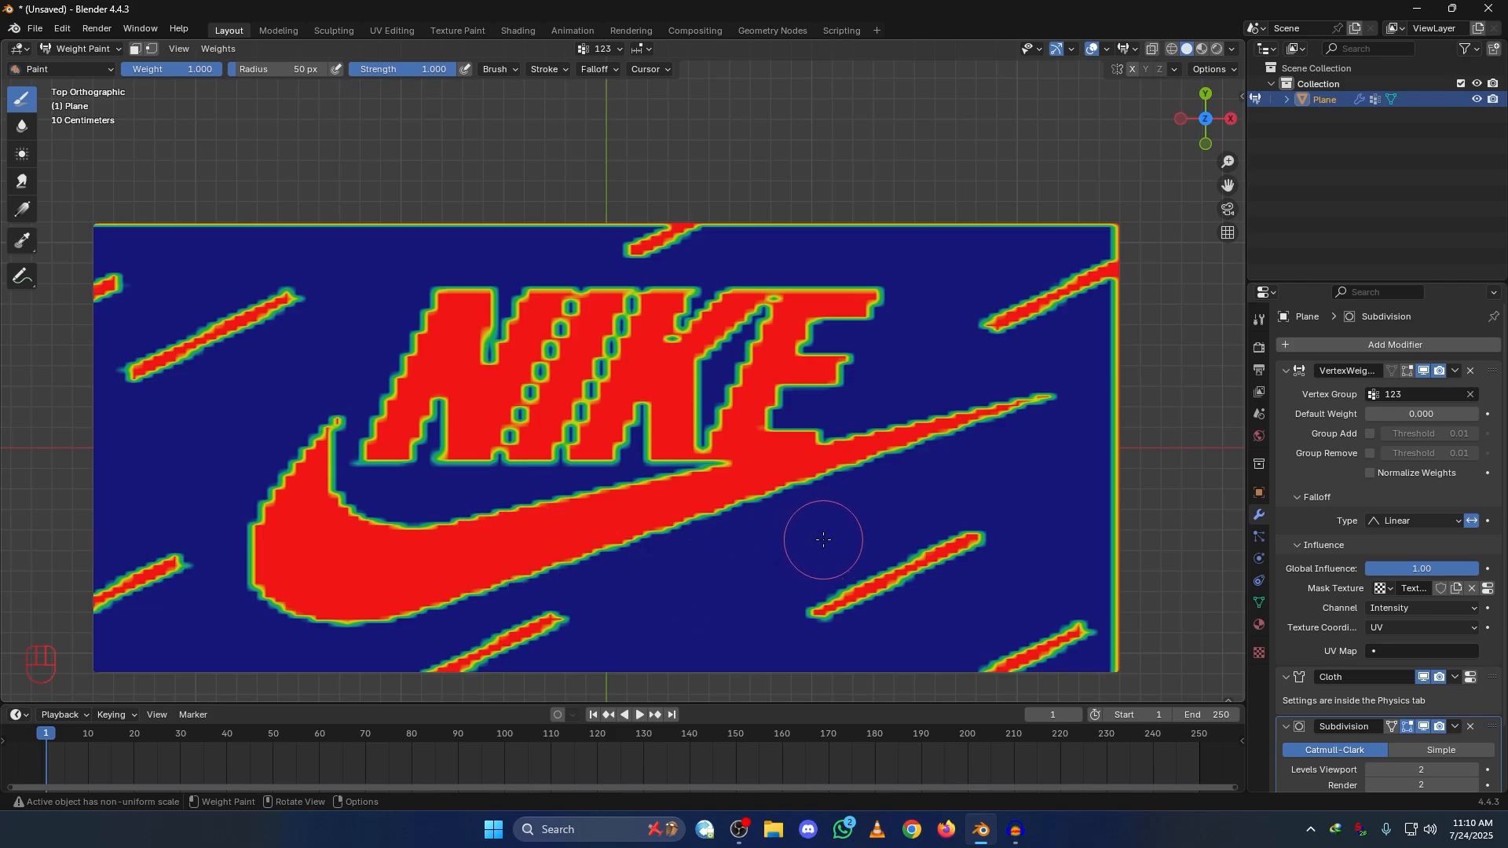
# Step: Examine the painted weights along the plane's outer borders up close and across the whole plane
pyautogui.keyDown('shift'); pyautogui.moveTo(542, 322); pyautogui.dragTo(760, 481, button='middle'); pyautogui.keyUp('shift')
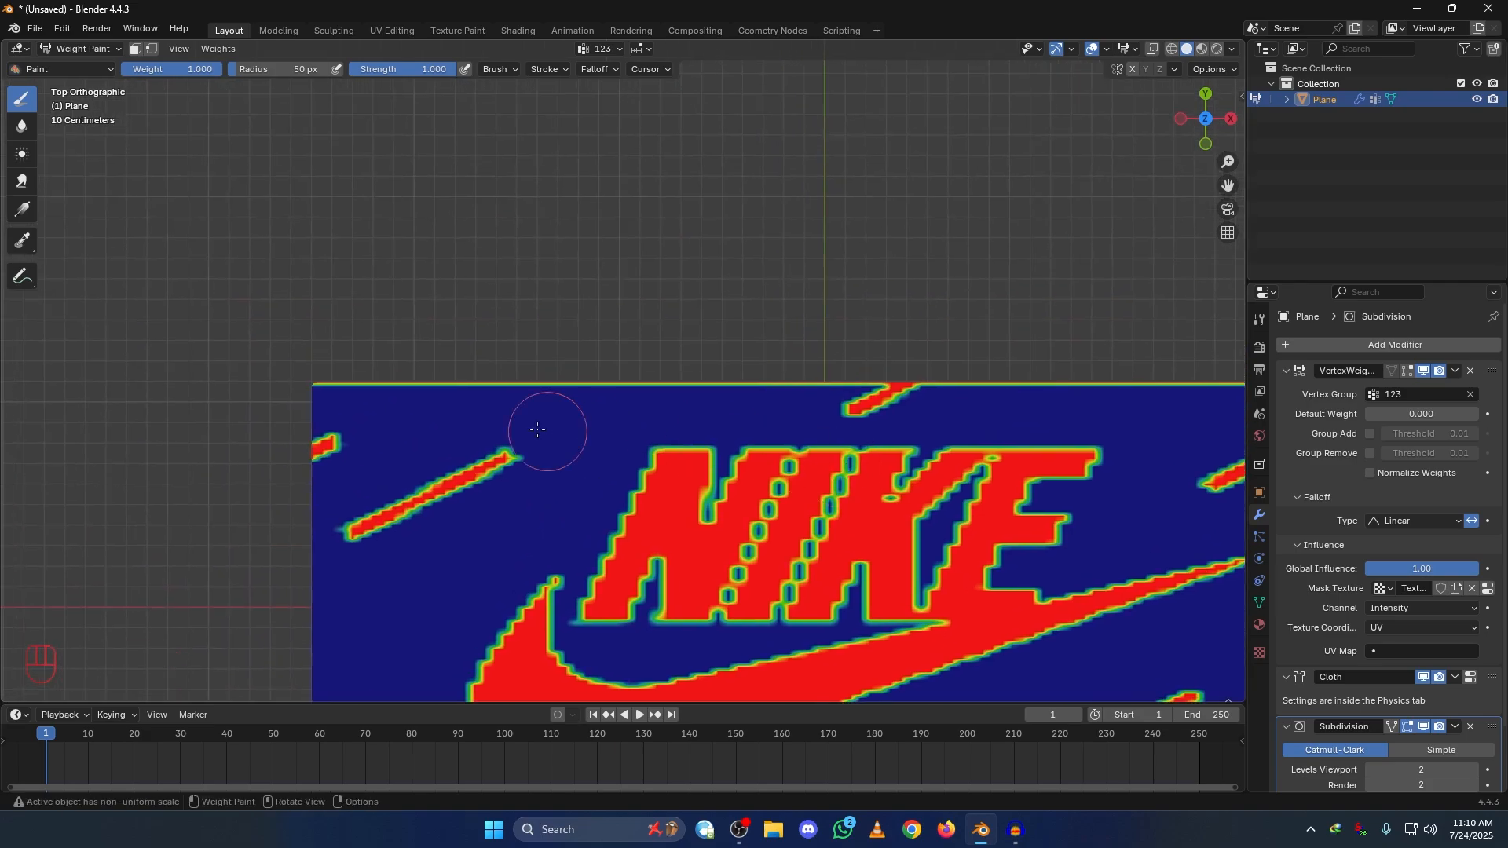
pyautogui.scroll(3, 620, 486)
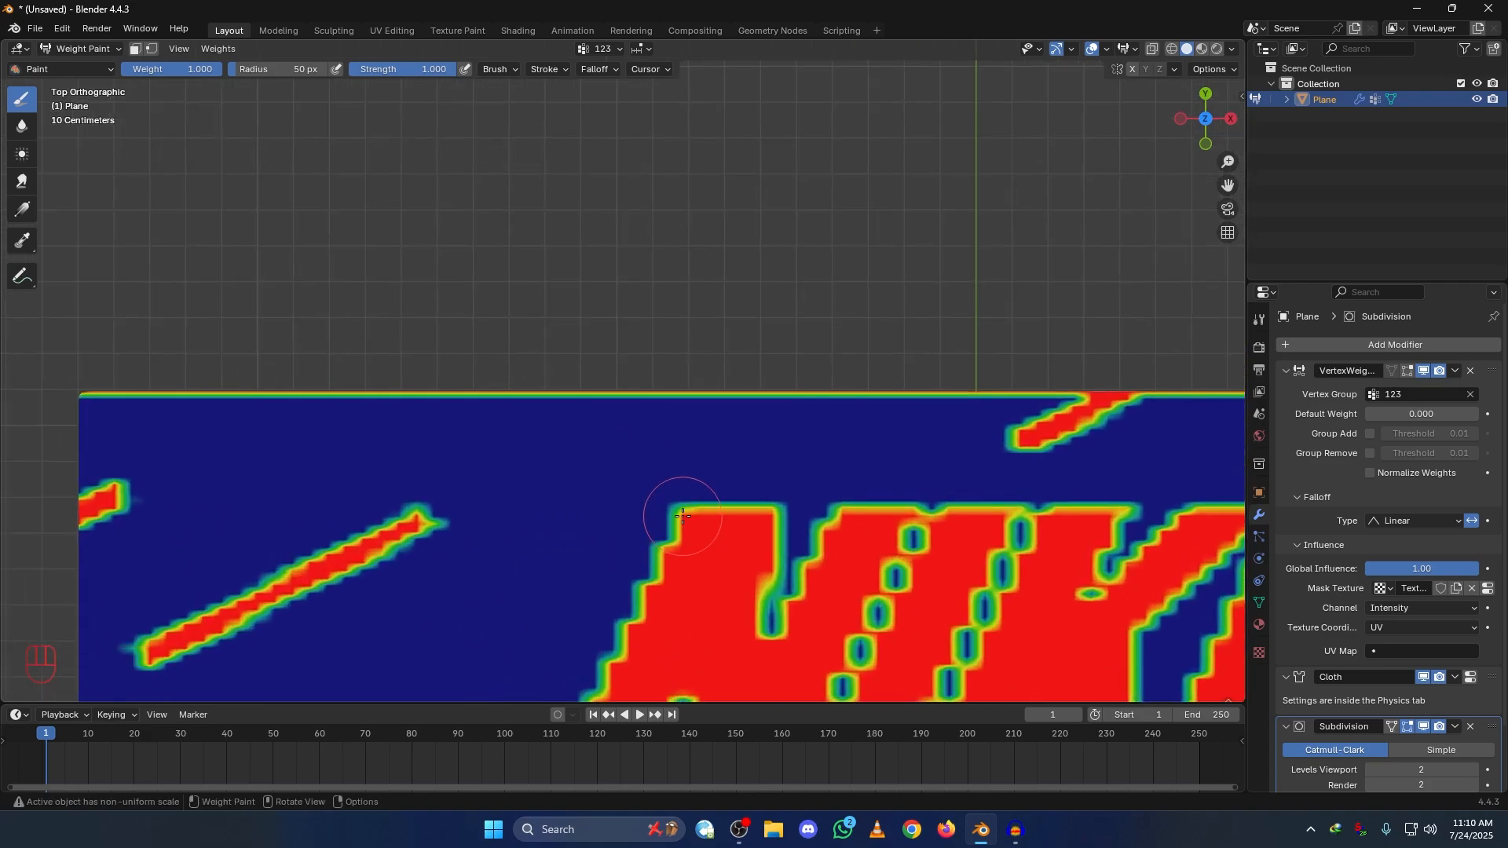
pyautogui.keyDown('ctrl'); pyautogui.keyDown('alt'); pyautogui.moveTo(777, 605); pyautogui.dragTo(785, 694); pyautogui.keyUp('alt'); pyautogui.keyUp('ctrl')
pyautogui.keyDown('ctrl'); pyautogui.keyDown('alt'); pyautogui.moveTo(821, 480); pyautogui.dragTo(724, 497); pyautogui.keyUp('alt'); pyautogui.keyUp('ctrl')
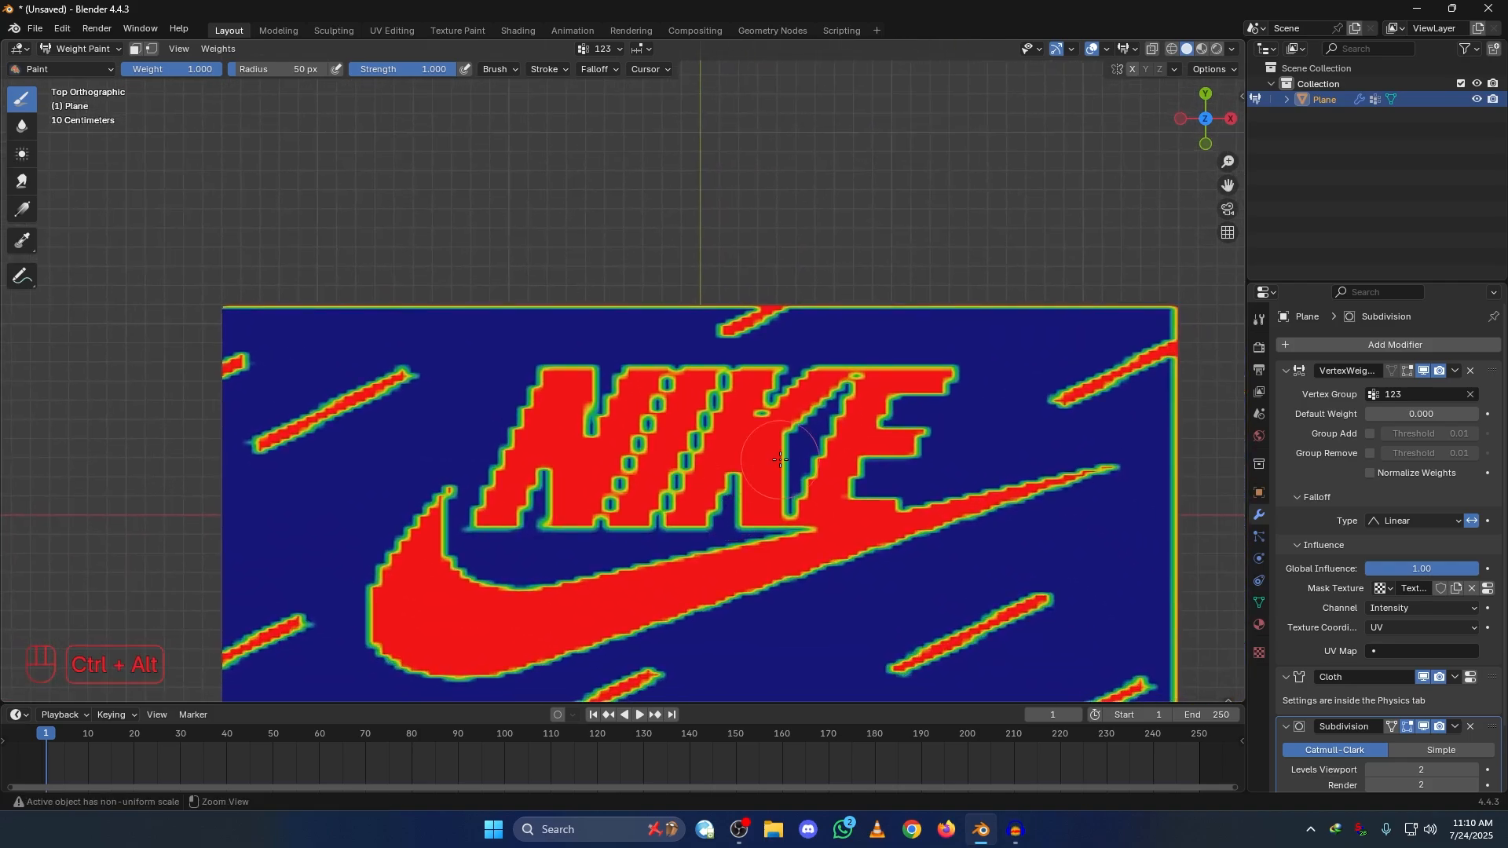
pyautogui.keyDown('ctrl'); pyautogui.keyDown('alt'); pyautogui.moveTo(786, 460); pyautogui.dragTo(795, 503); pyautogui.keyUp('alt'); pyautogui.keyUp('ctrl')
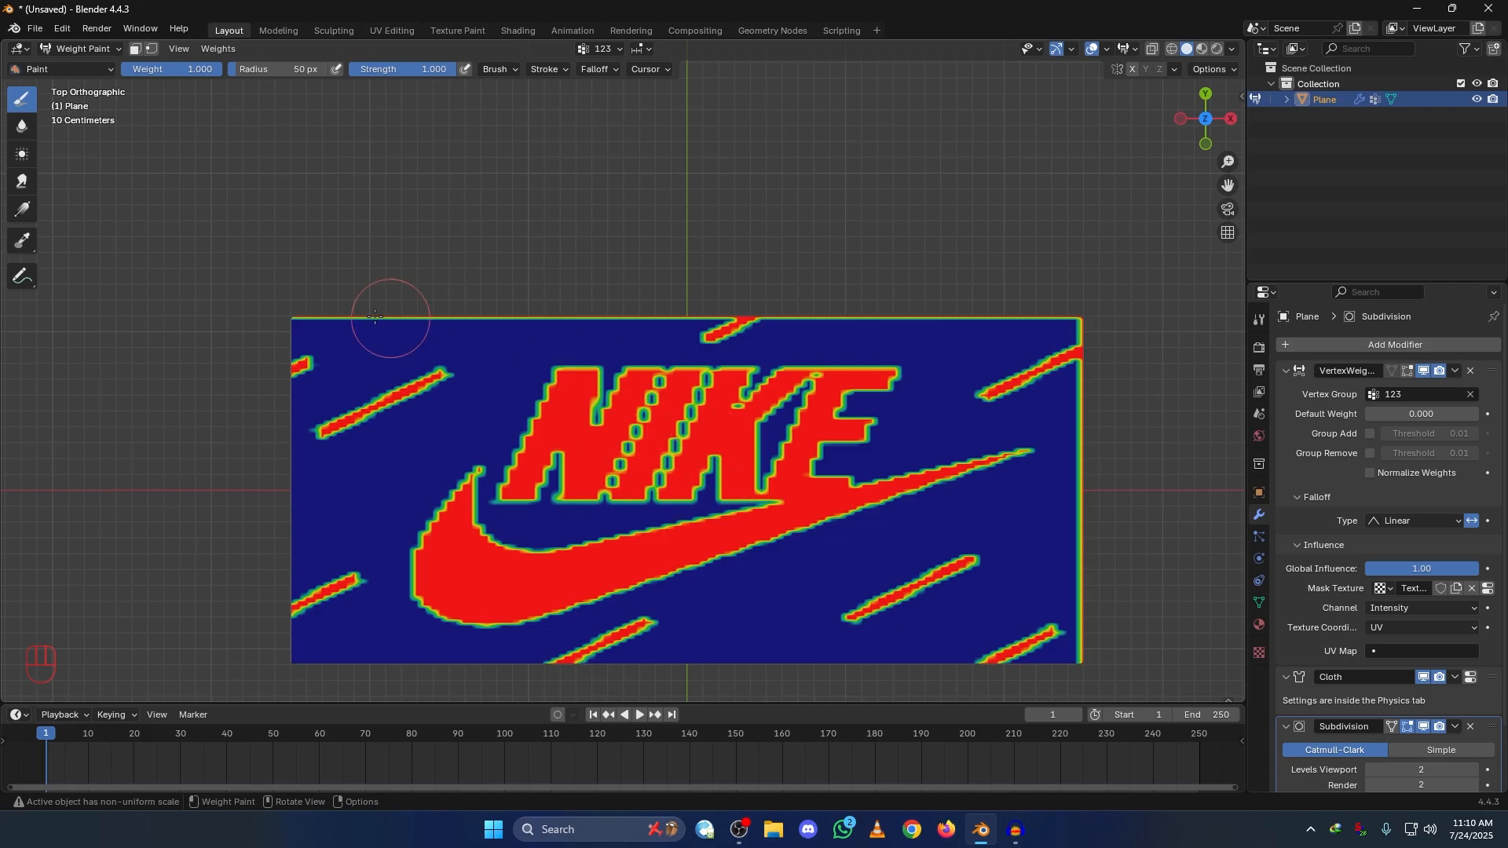
pyautogui.keyDown('alt'); pyautogui.keyDown('shift'); pyautogui.moveTo(932, 380); pyautogui.dragTo(932, 331); pyautogui.keyUp('shift'); pyautogui.keyUp('alt')
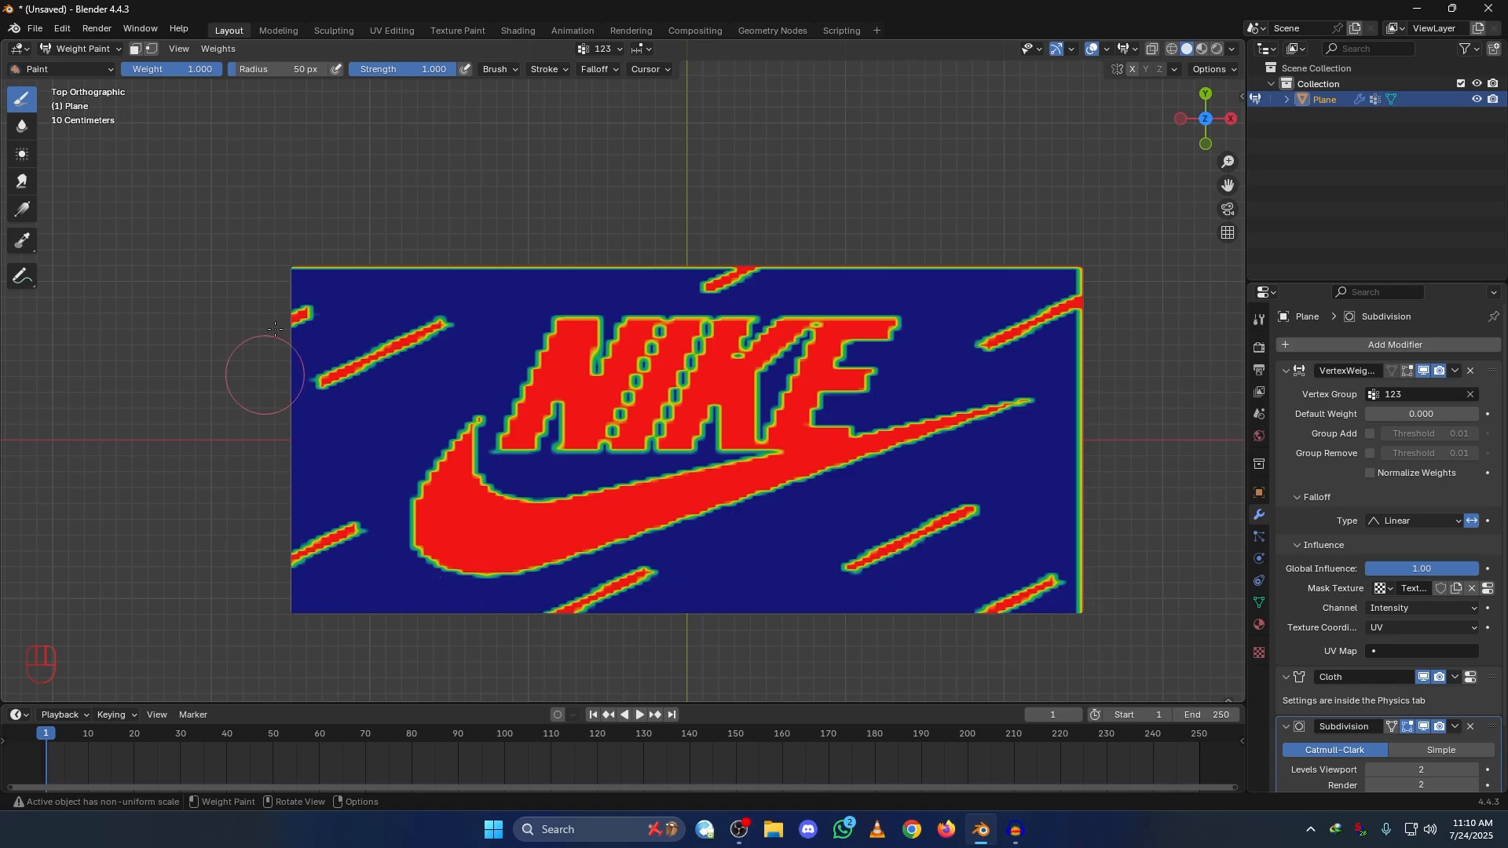
# Step: Switch to the UV Editing workspace, display the Nike logo screenshot behind the plane's UVs, and select all UVs
pyautogui.click(389, 31)
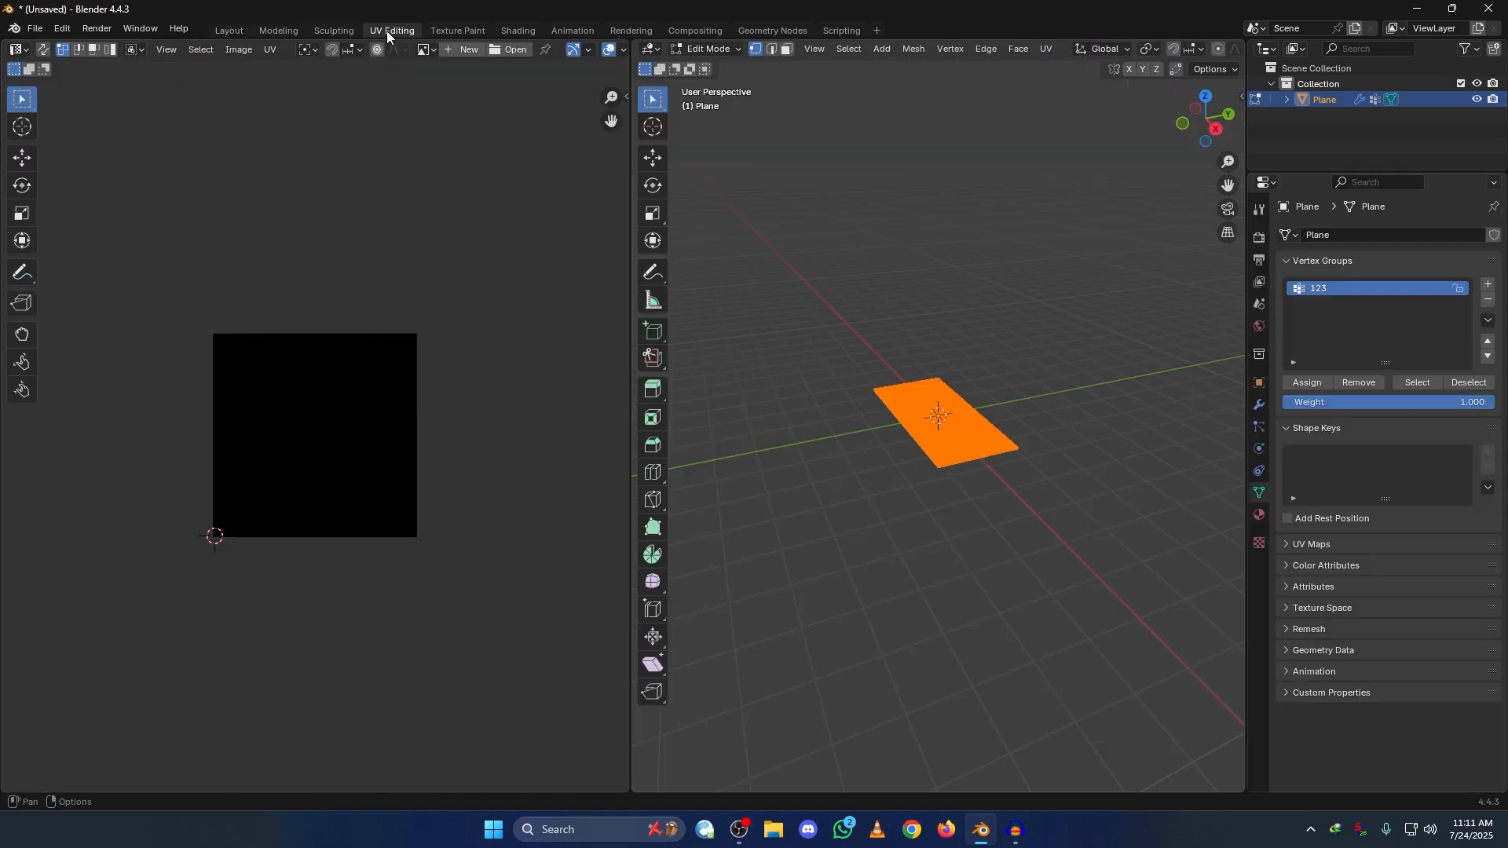
pyautogui.press('KP_7')
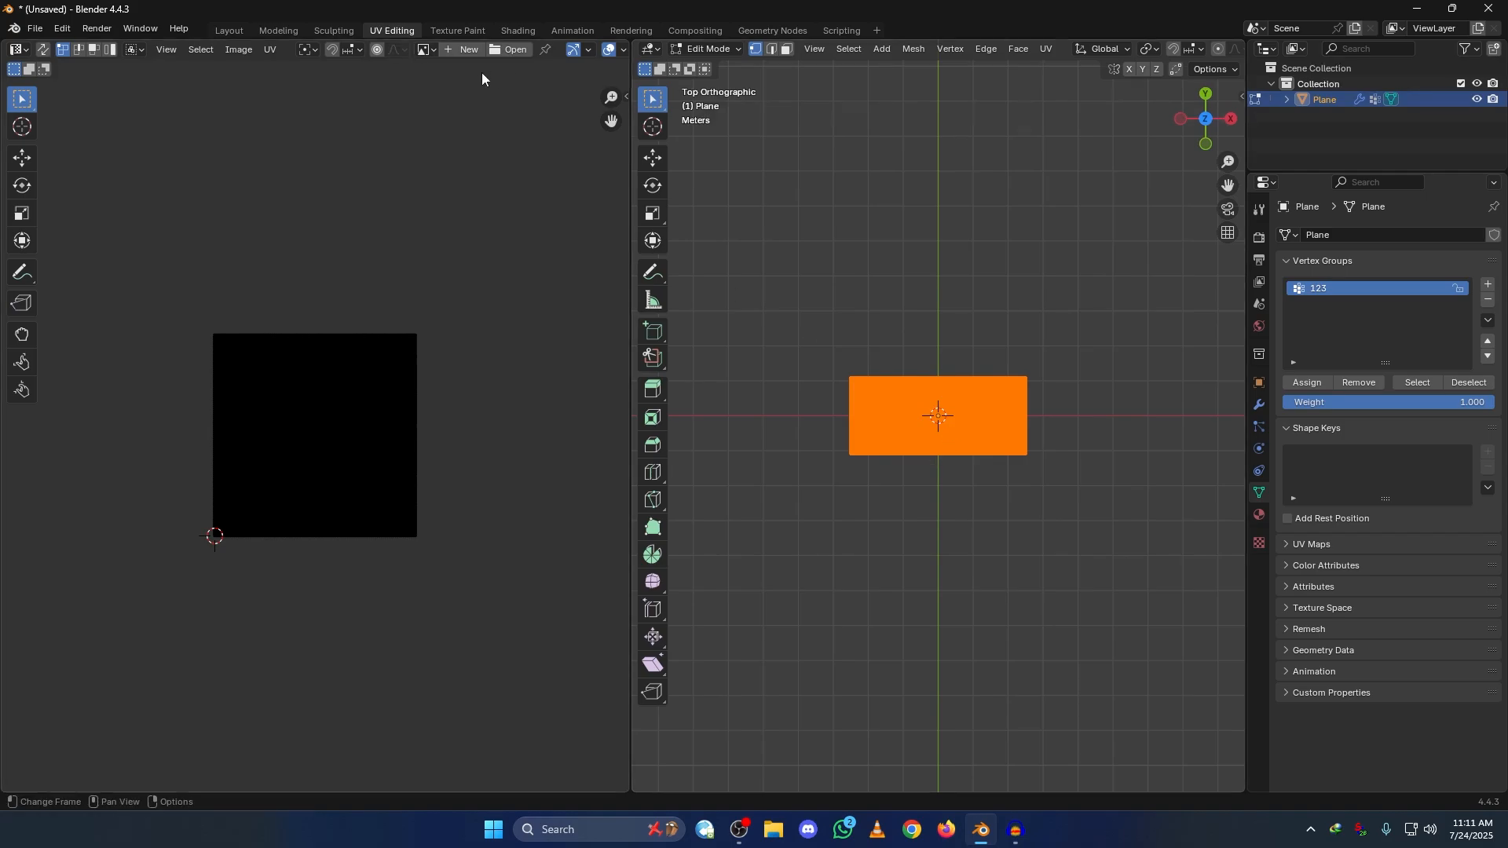
pyautogui.click(426, 50)
pyautogui.click(452, 88)
pyautogui.keyDown('ctrl'); pyautogui.moveTo(440, 397); pyautogui.dragTo(461, 519, button='middle'); pyautogui.keyUp('ctrl')
pyautogui.keyDown('ctrl'); pyautogui.moveTo(448, 427); pyautogui.dragTo(436, 384, button='middle'); pyautogui.keyUp('ctrl')
pyautogui.press('a')
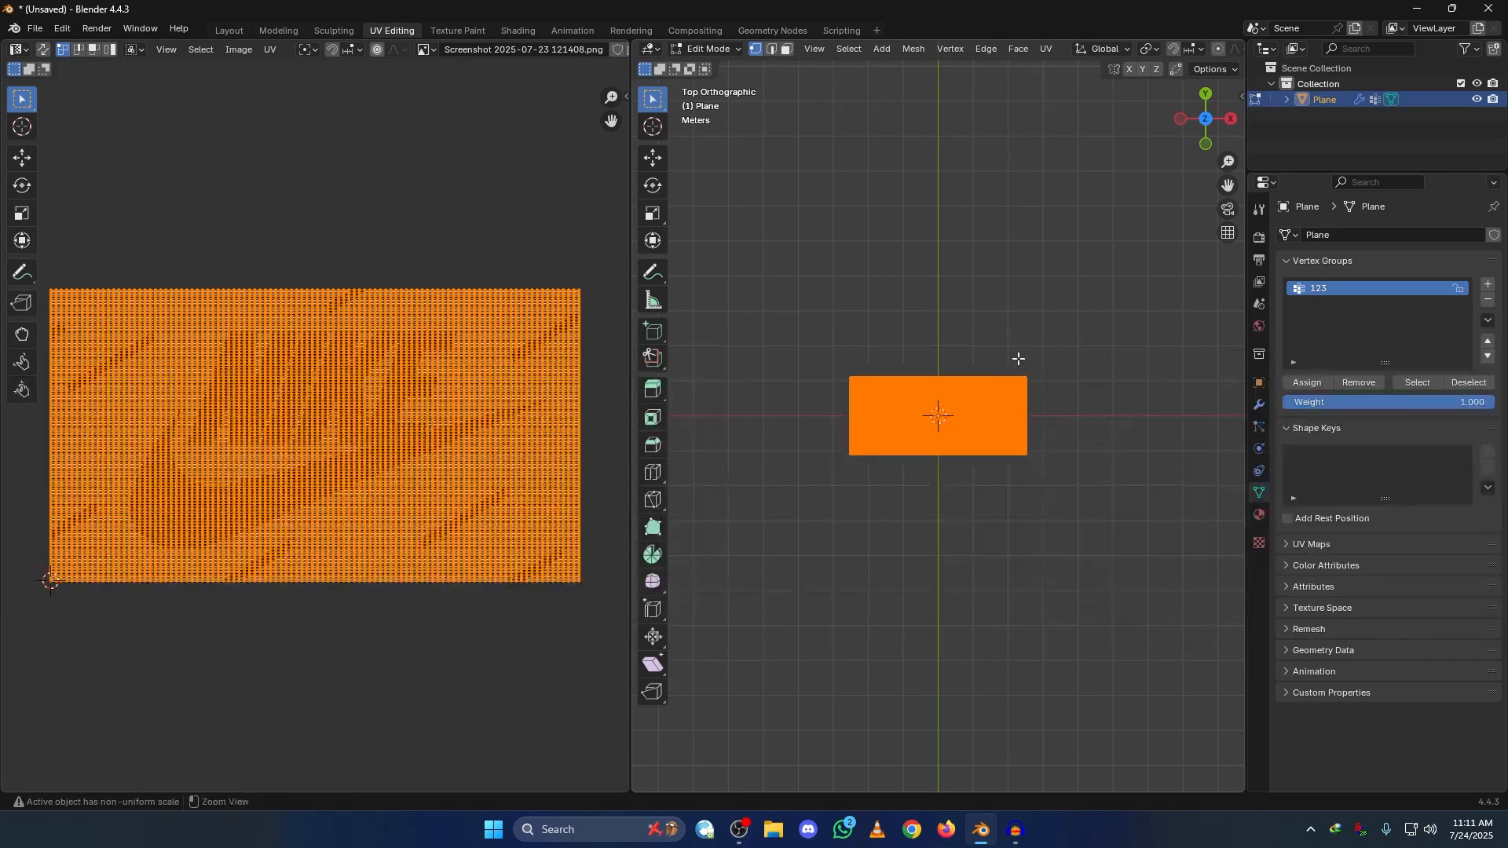
# Step: Put the 3D view in Weight Paint mode and scale the UVs slightly beyond the image edges to weight the plane's borders
pyautogui.scroll(2, 1016, 354)
pyautogui.click(705, 48)
pyautogui.click(709, 136)
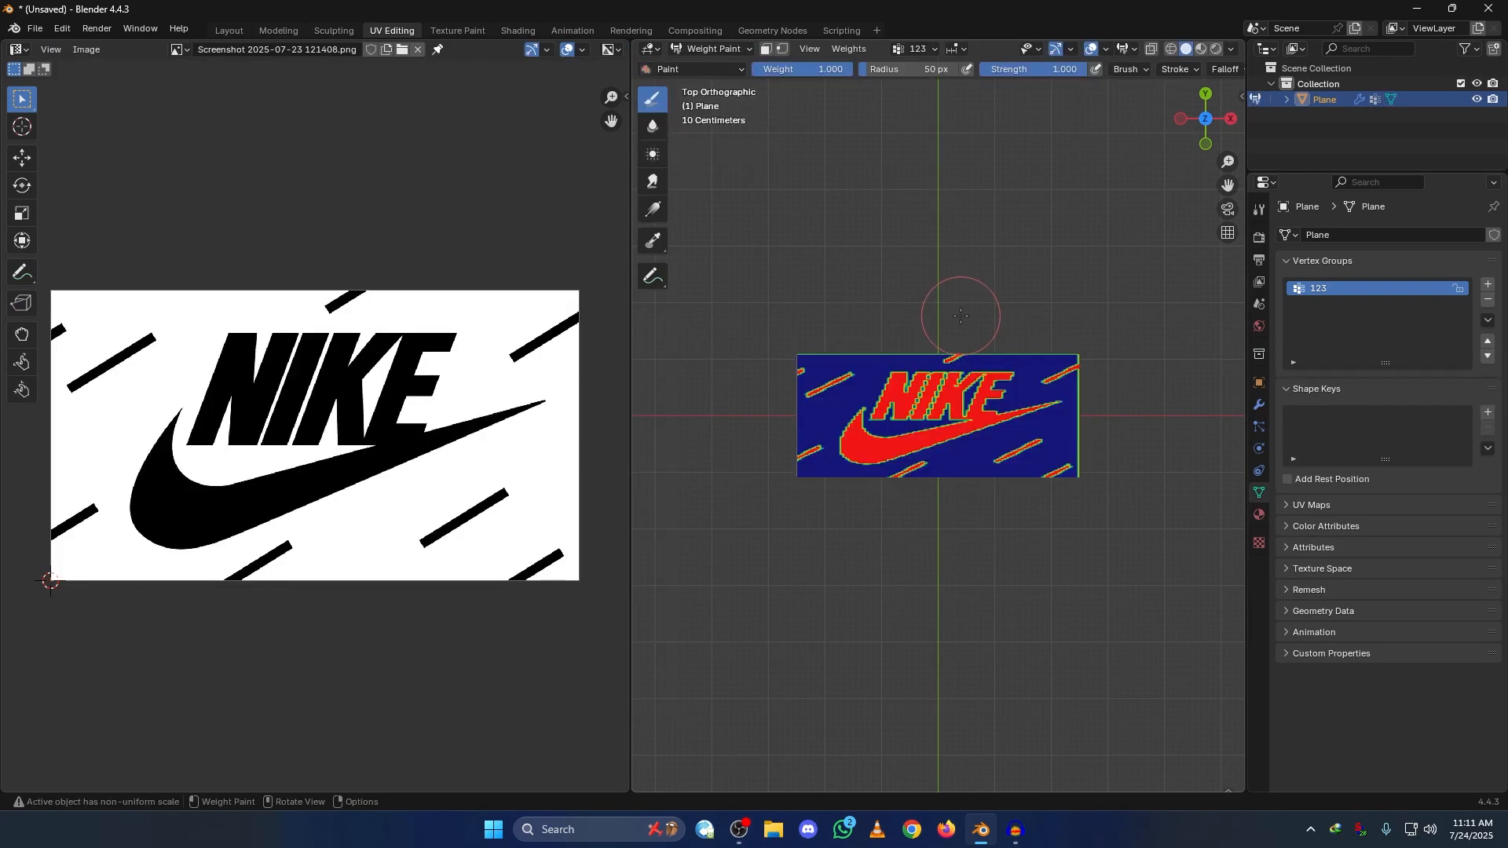
pyautogui.scroll(4, 966, 323)
pyautogui.press('Tab')
pyautogui.press('s')
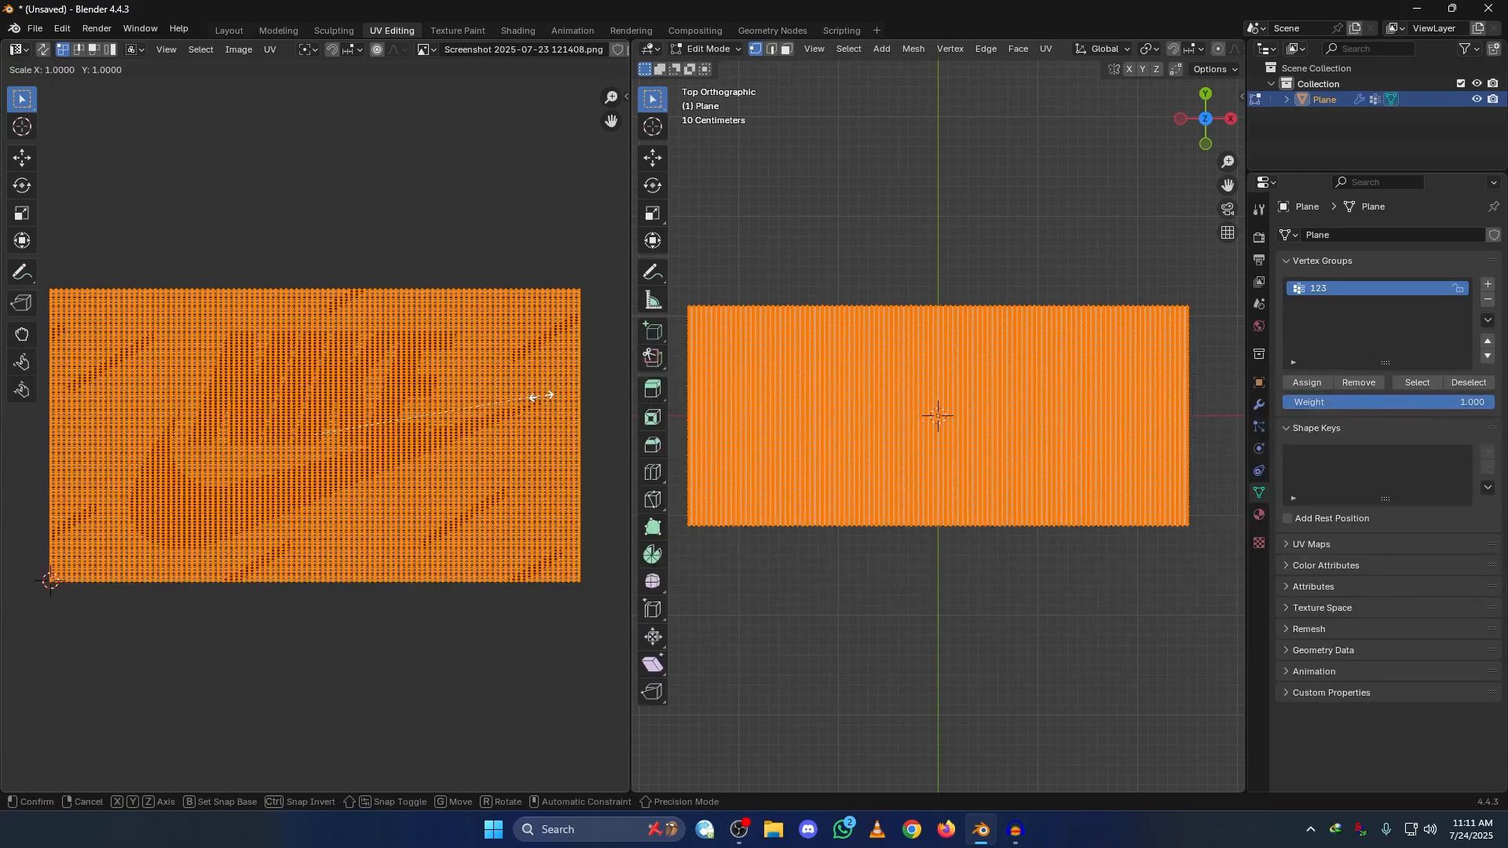
pyautogui.click(548, 399)
pyautogui.press('Tab')
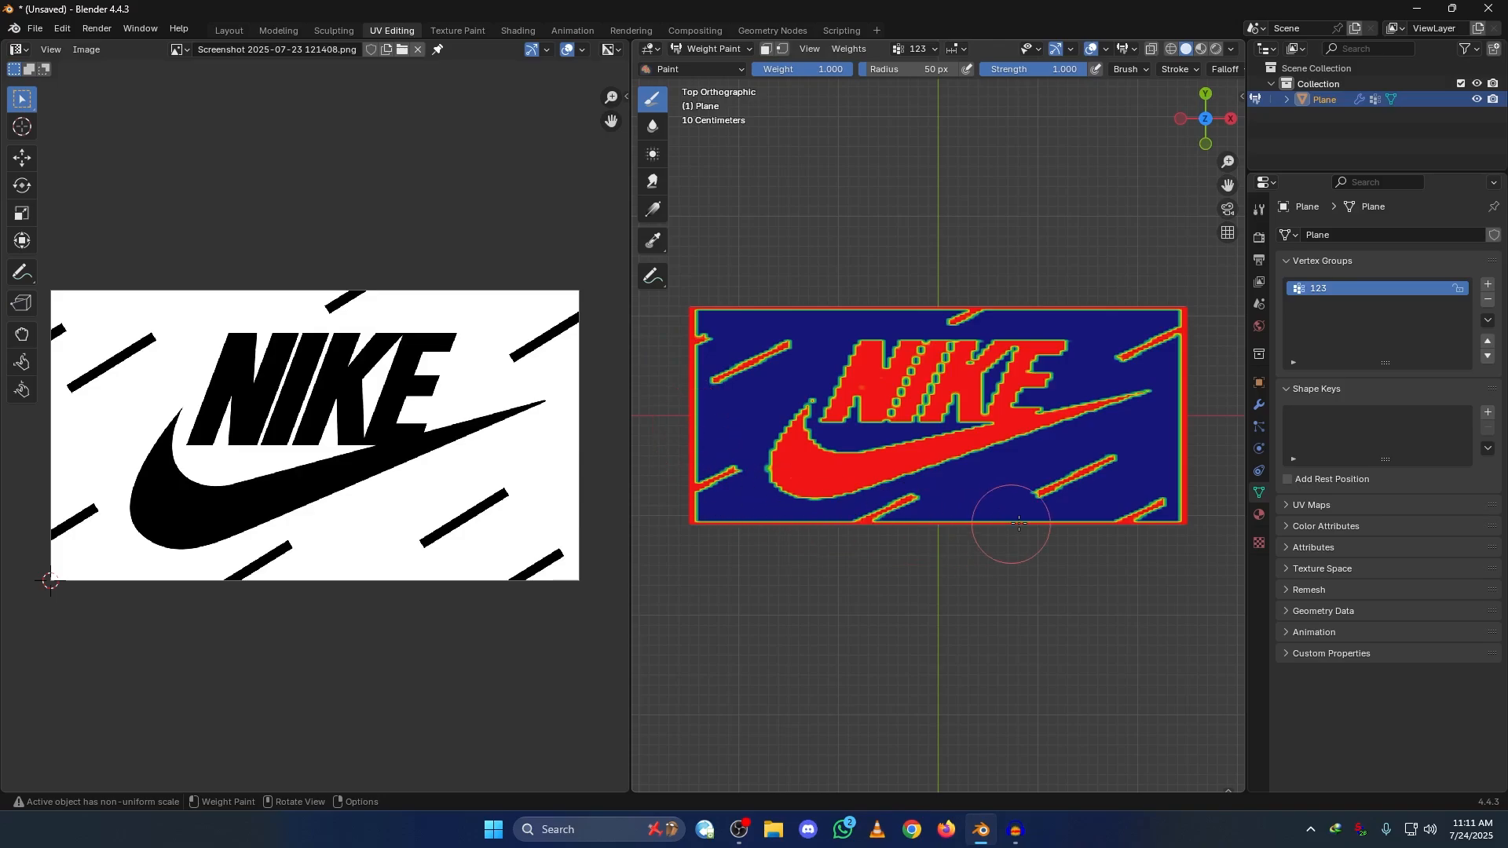
# Step: Try enlarging the UVs a second time and check the border thickness in Weight Paint mode
pyautogui.press('Tab')
pyautogui.press('s')
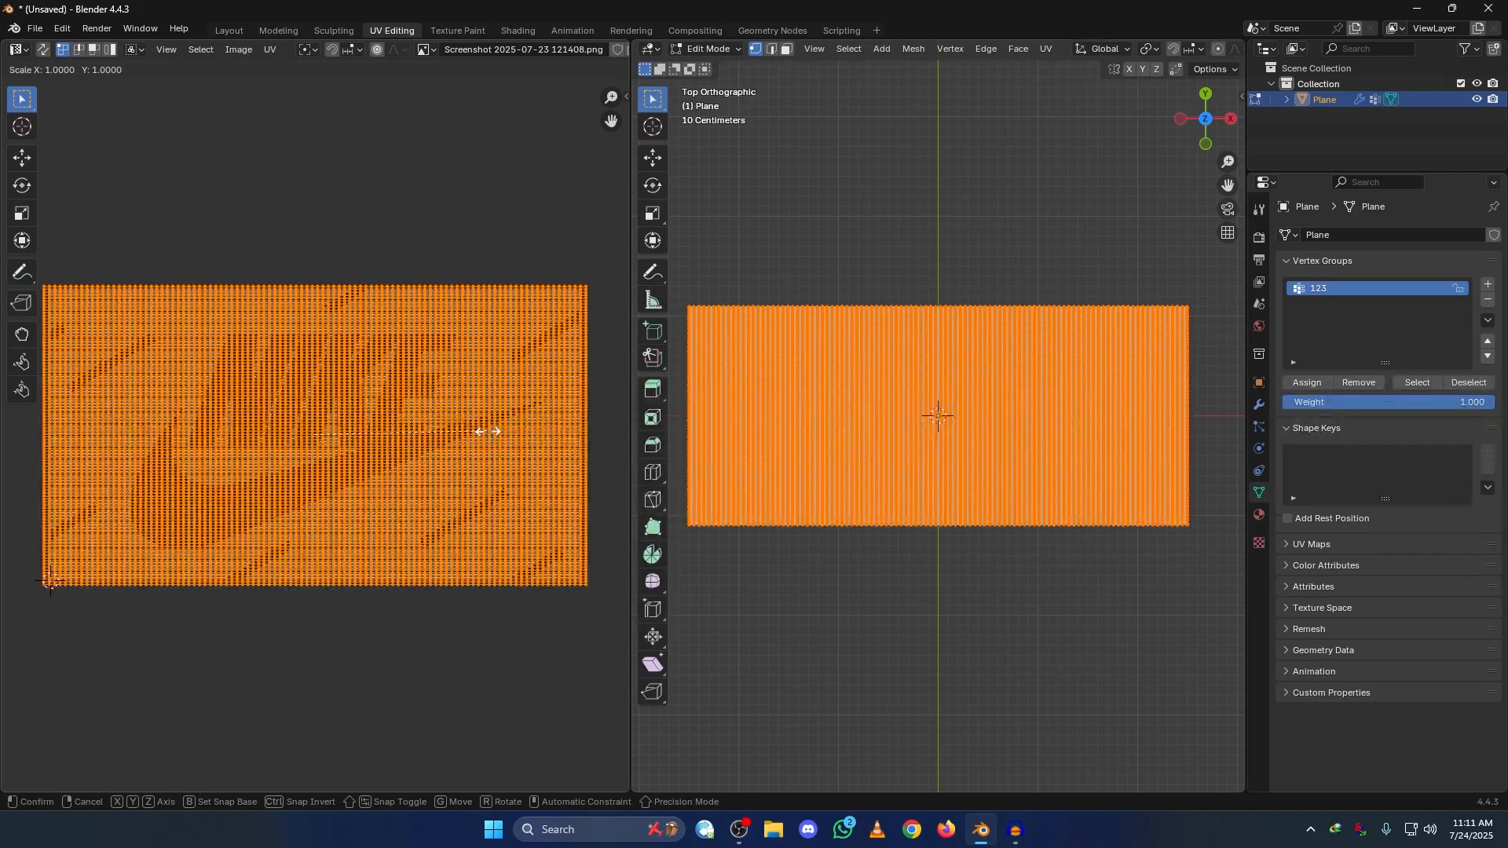
pyautogui.click(487, 431)
pyautogui.press('Tab')
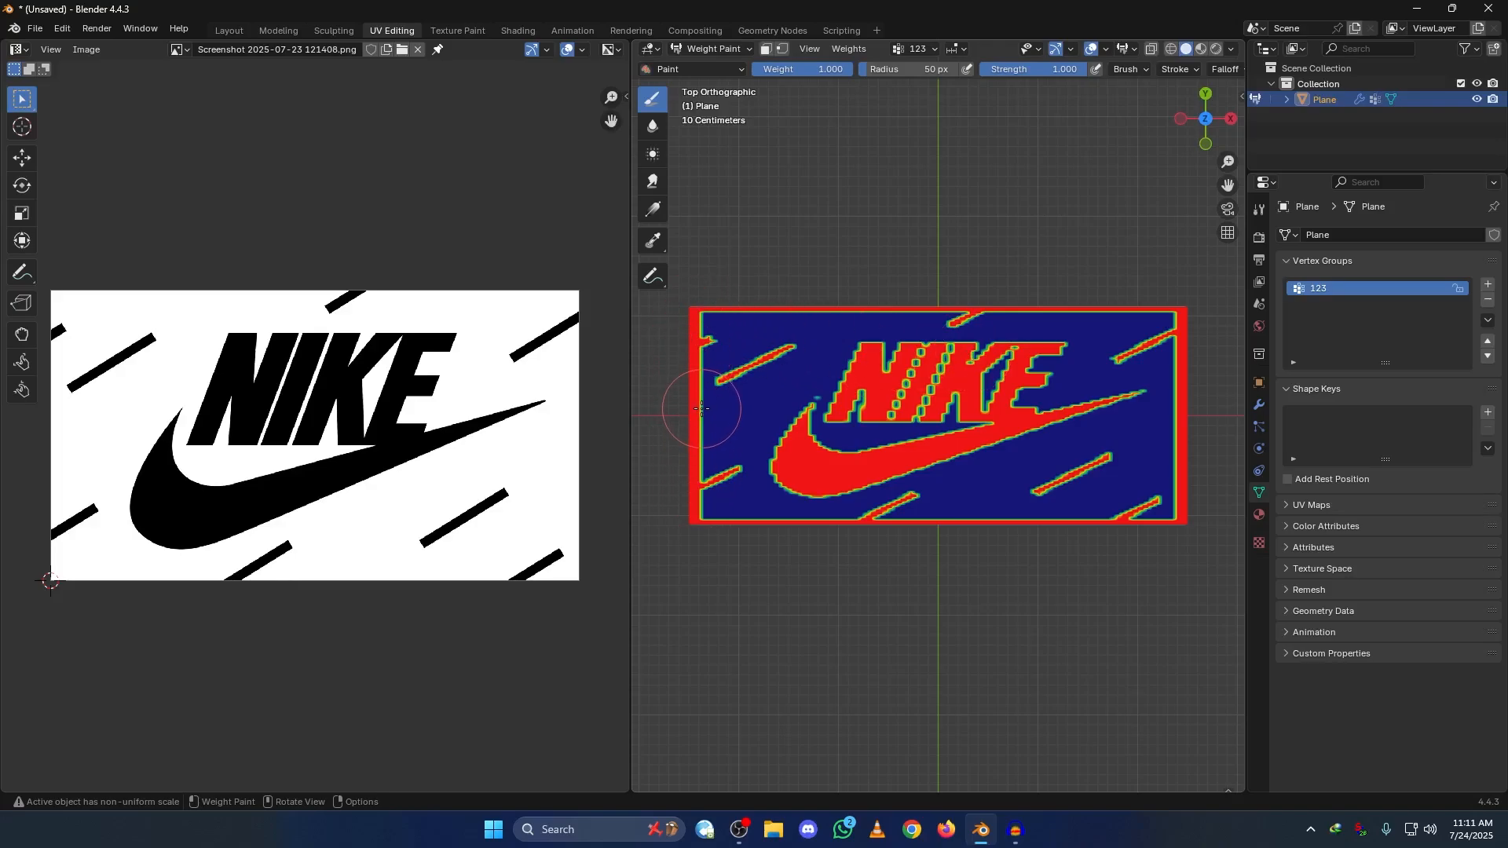
# Step: Readjust the UV scale to a thinner weighted border and inspect the plane's weights at an angle
pyautogui.press('Tab')
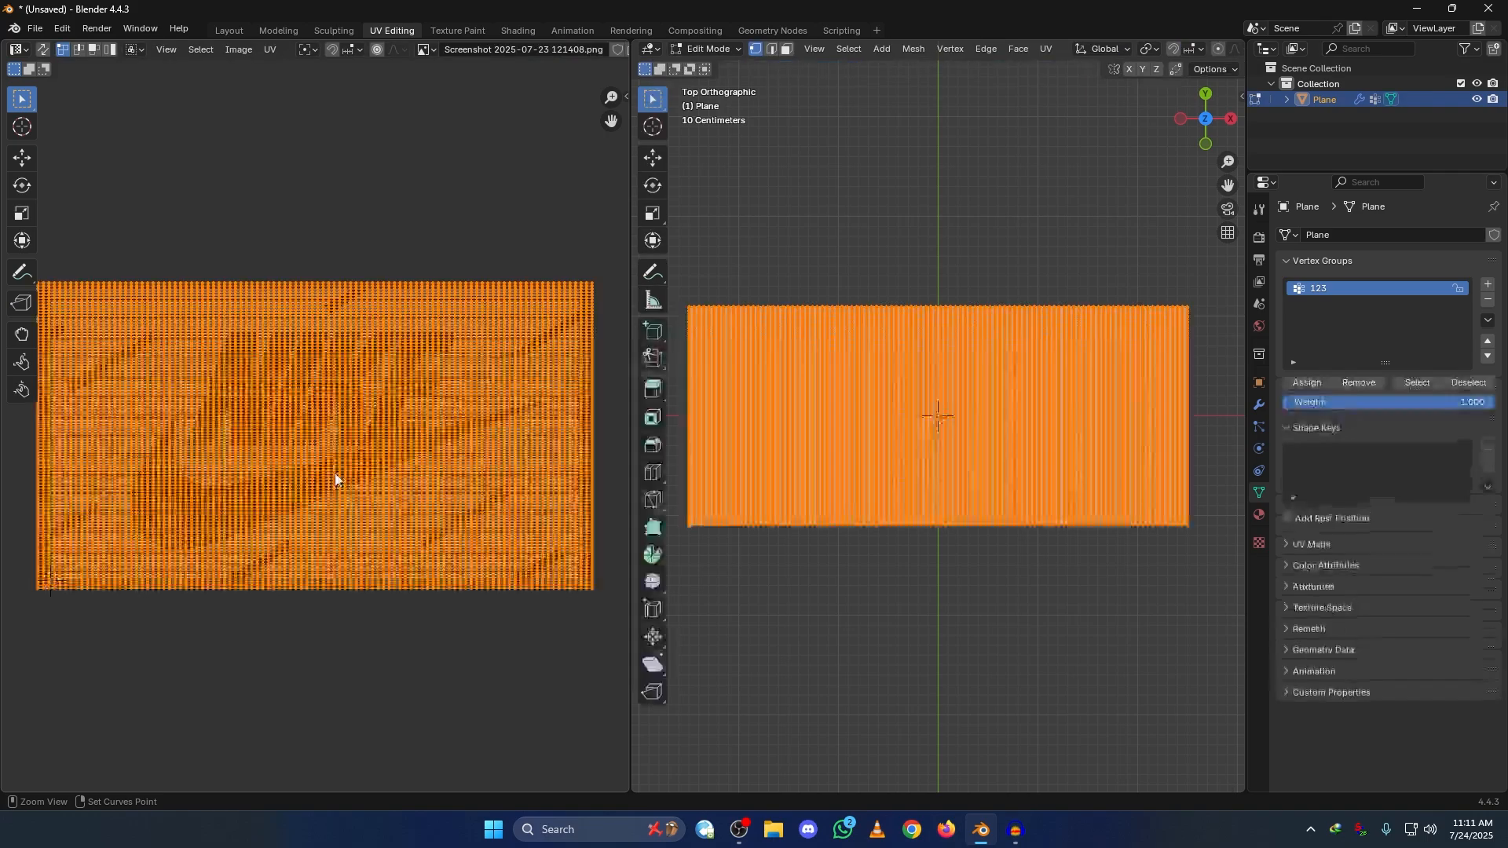
pyautogui.press('s')
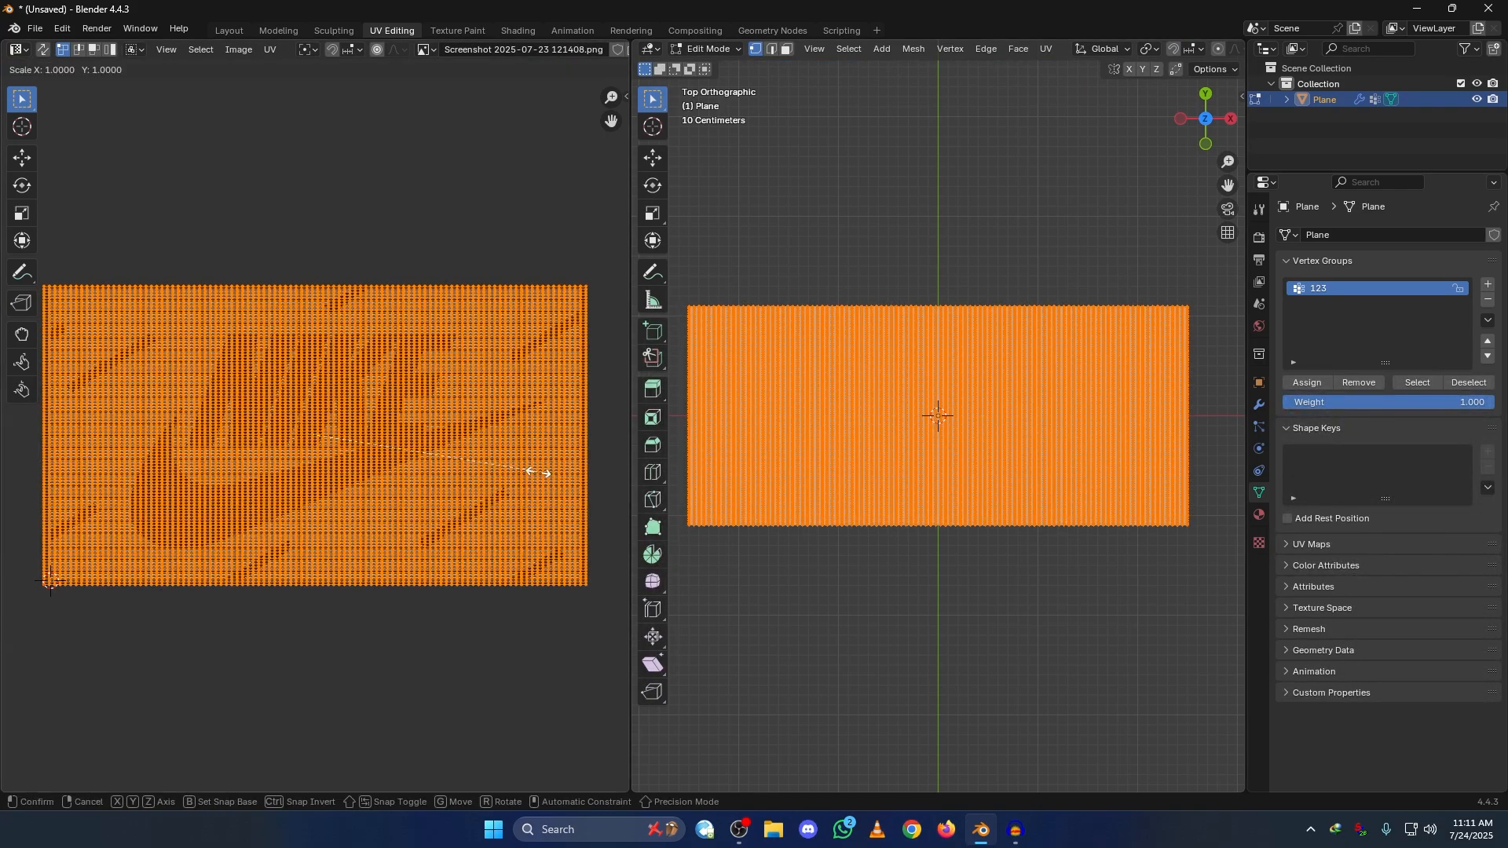
pyautogui.press('Escape')
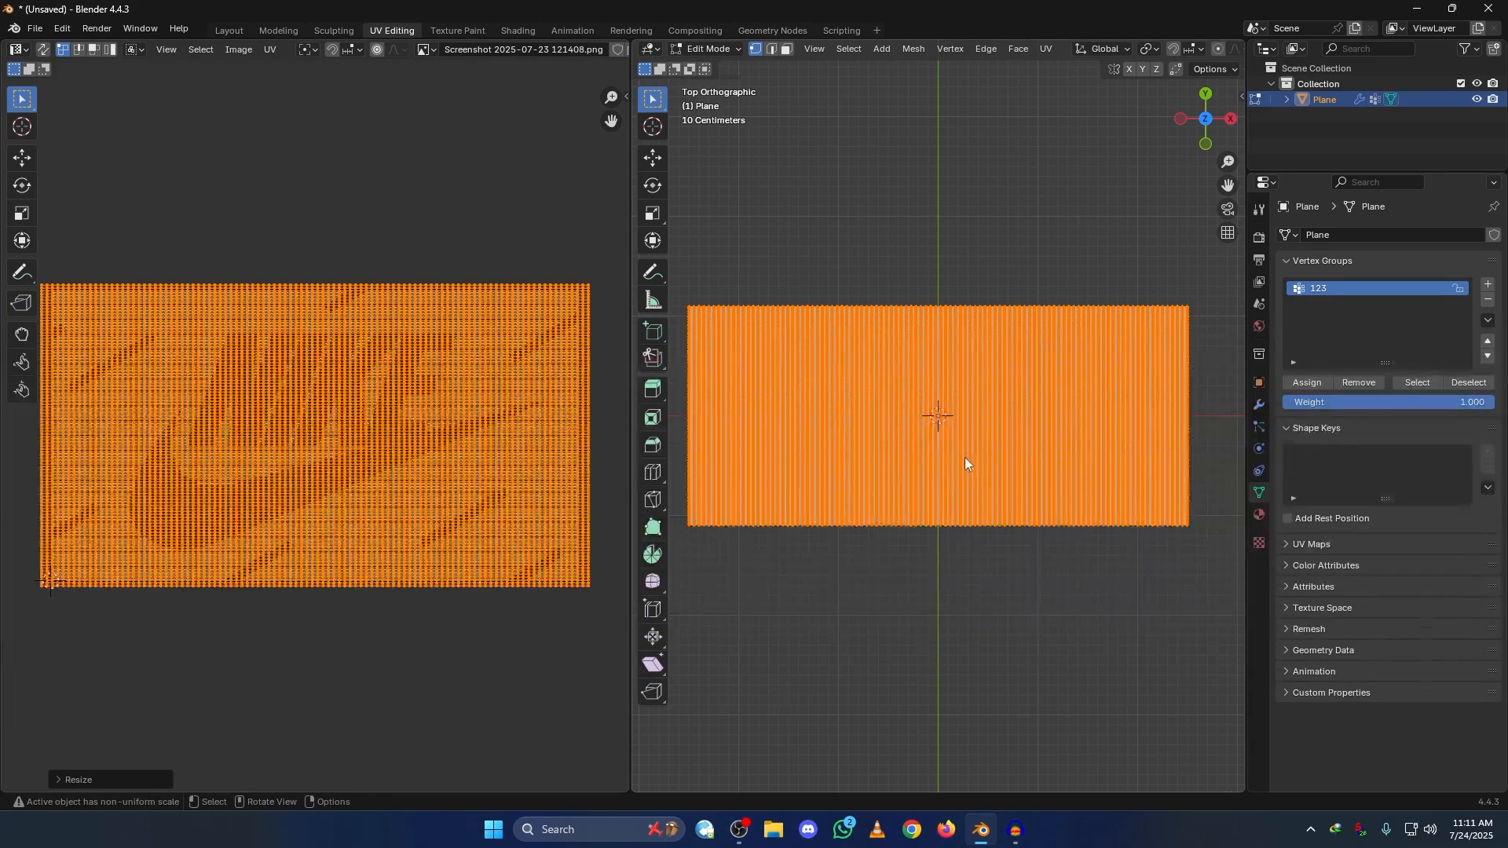
pyautogui.press('Tab')
pyautogui.moveTo(1139, 424); pyautogui.dragTo(1129, 433, button='middle')
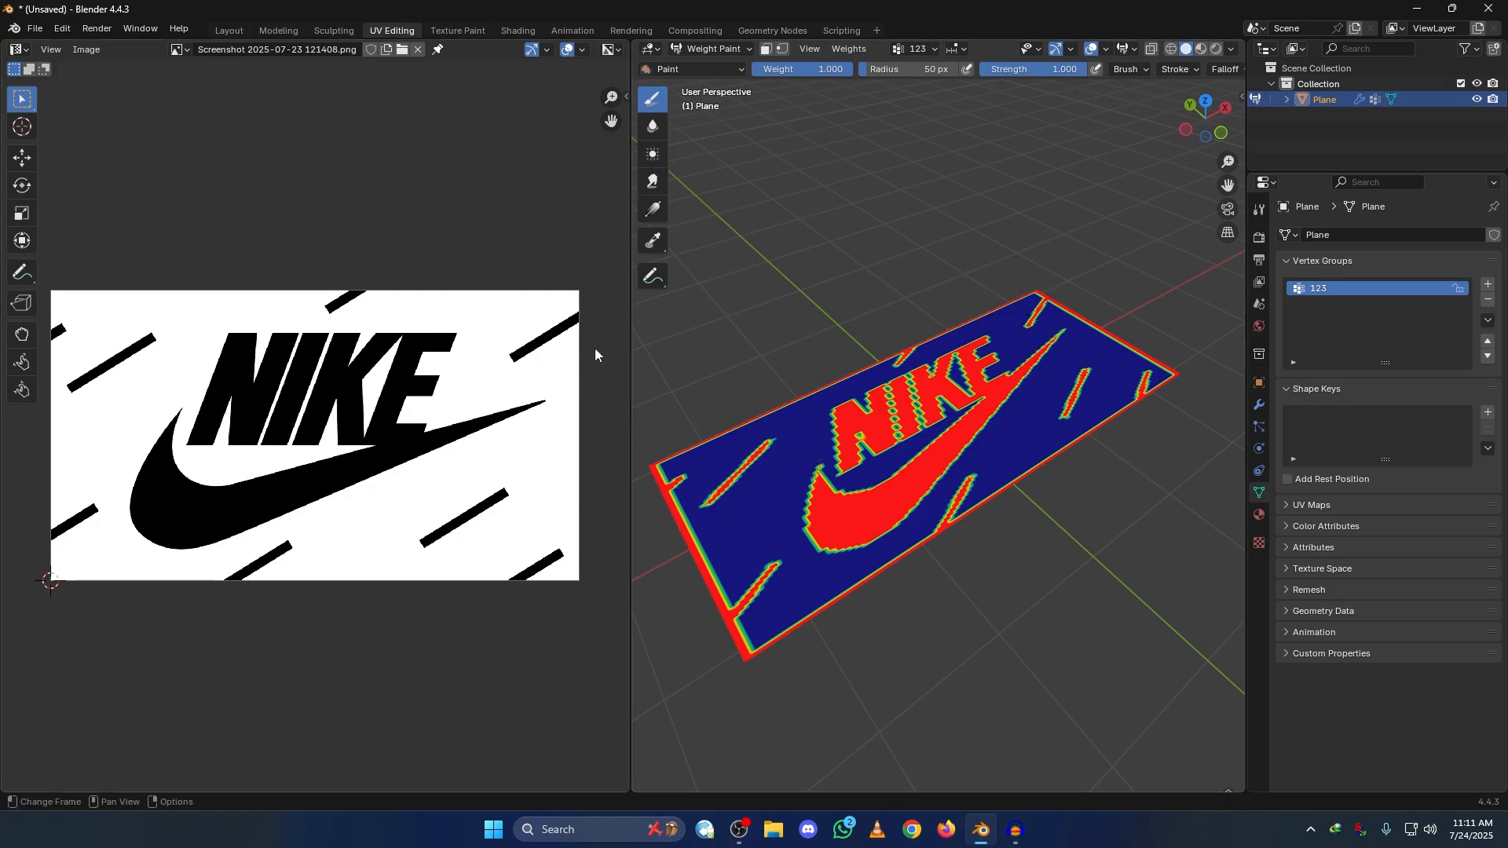
# Step: Return to the Layout workspace, play the cloth simulation with the weighted borders, and reset it to frame 1
pyautogui.click(225, 30)
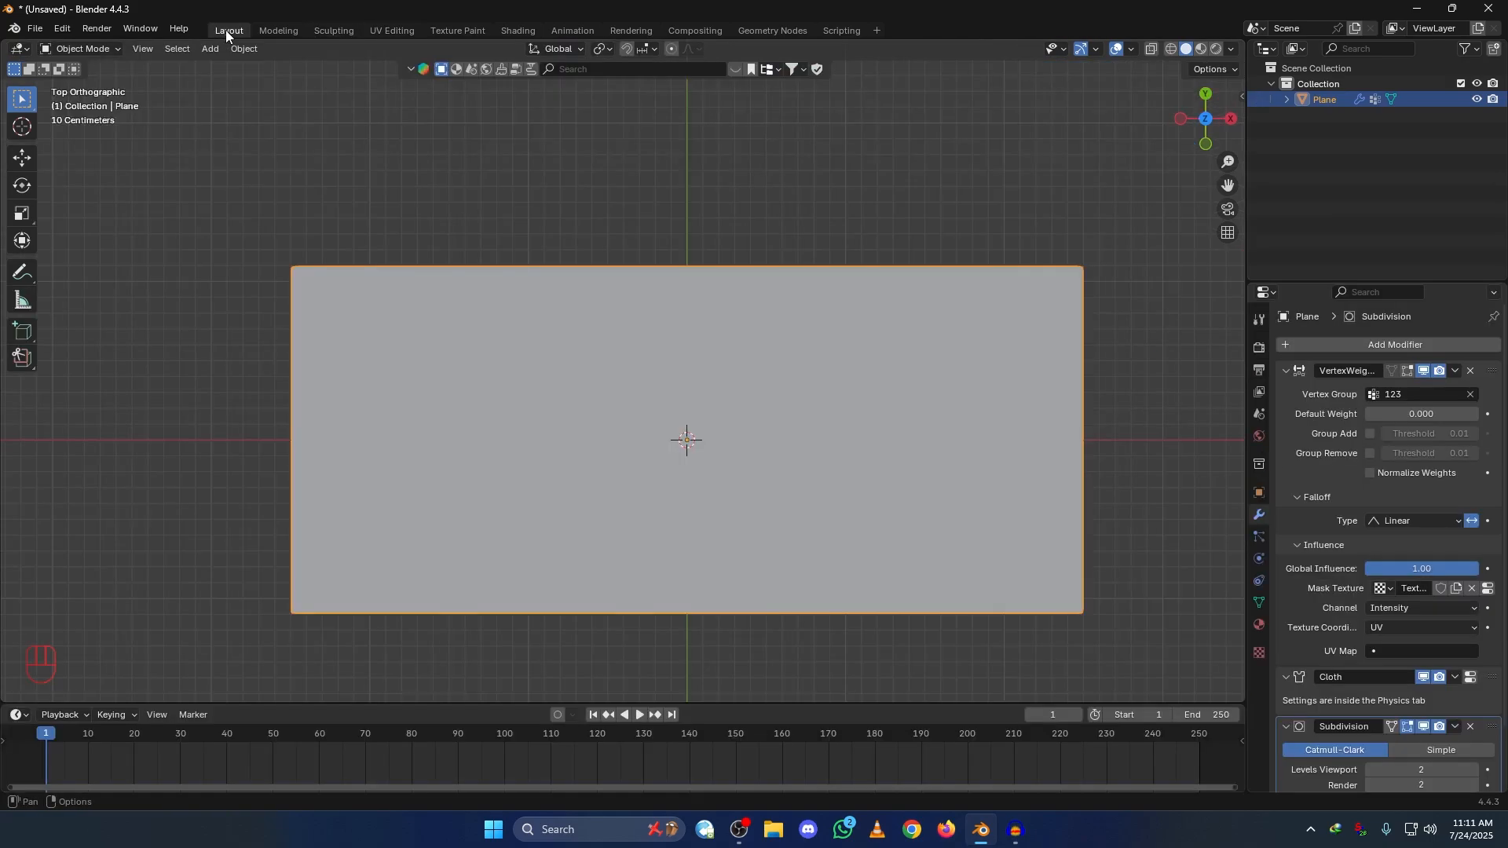
pyautogui.moveTo(1119, 549); pyautogui.dragTo(582, 720, button='middle')
pyautogui.press('space')
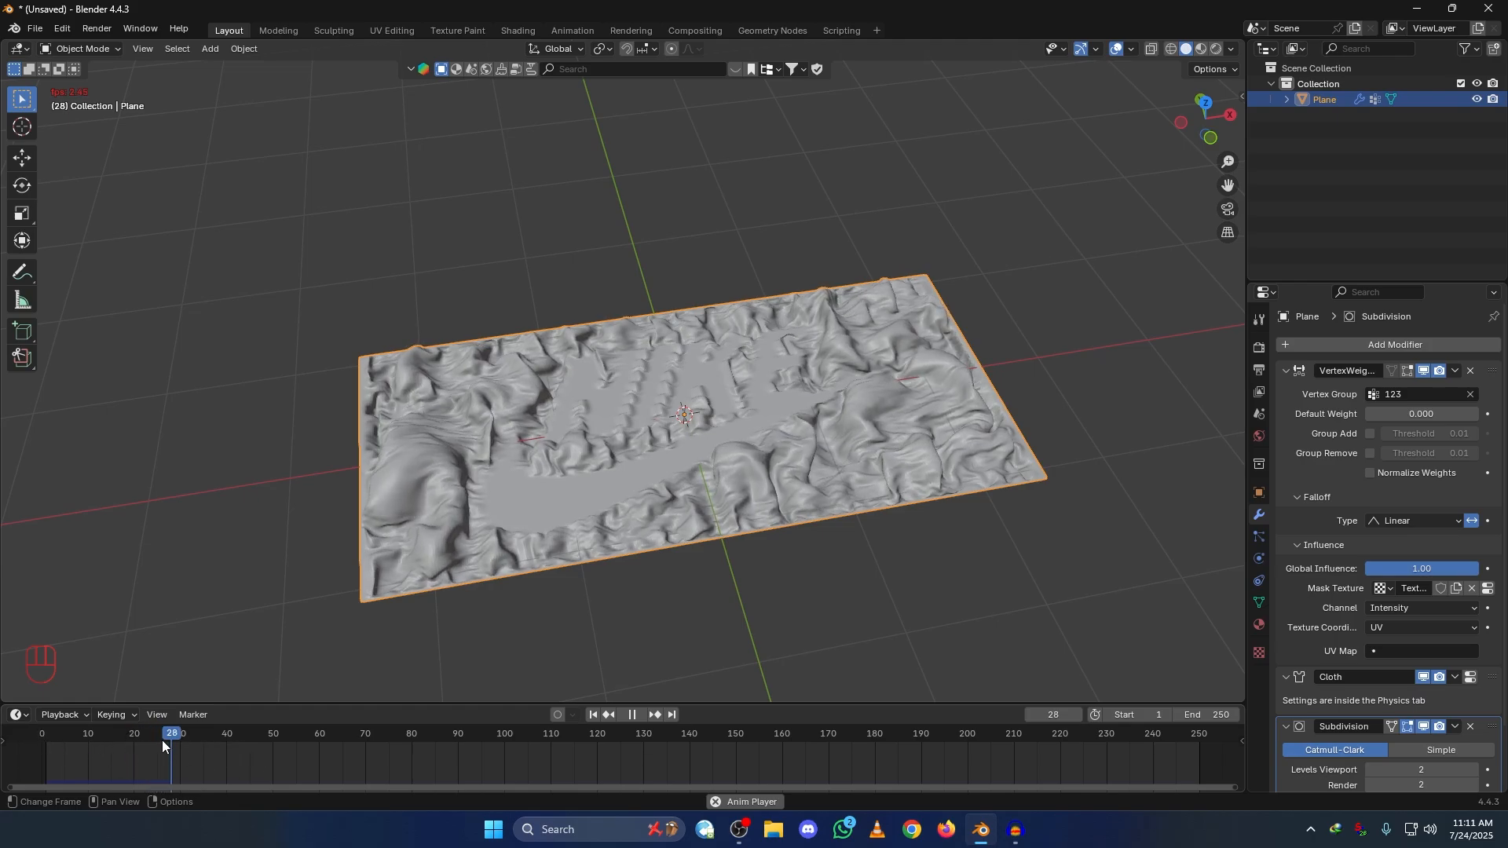
pyautogui.click(632, 714)
pyautogui.click(593, 715)
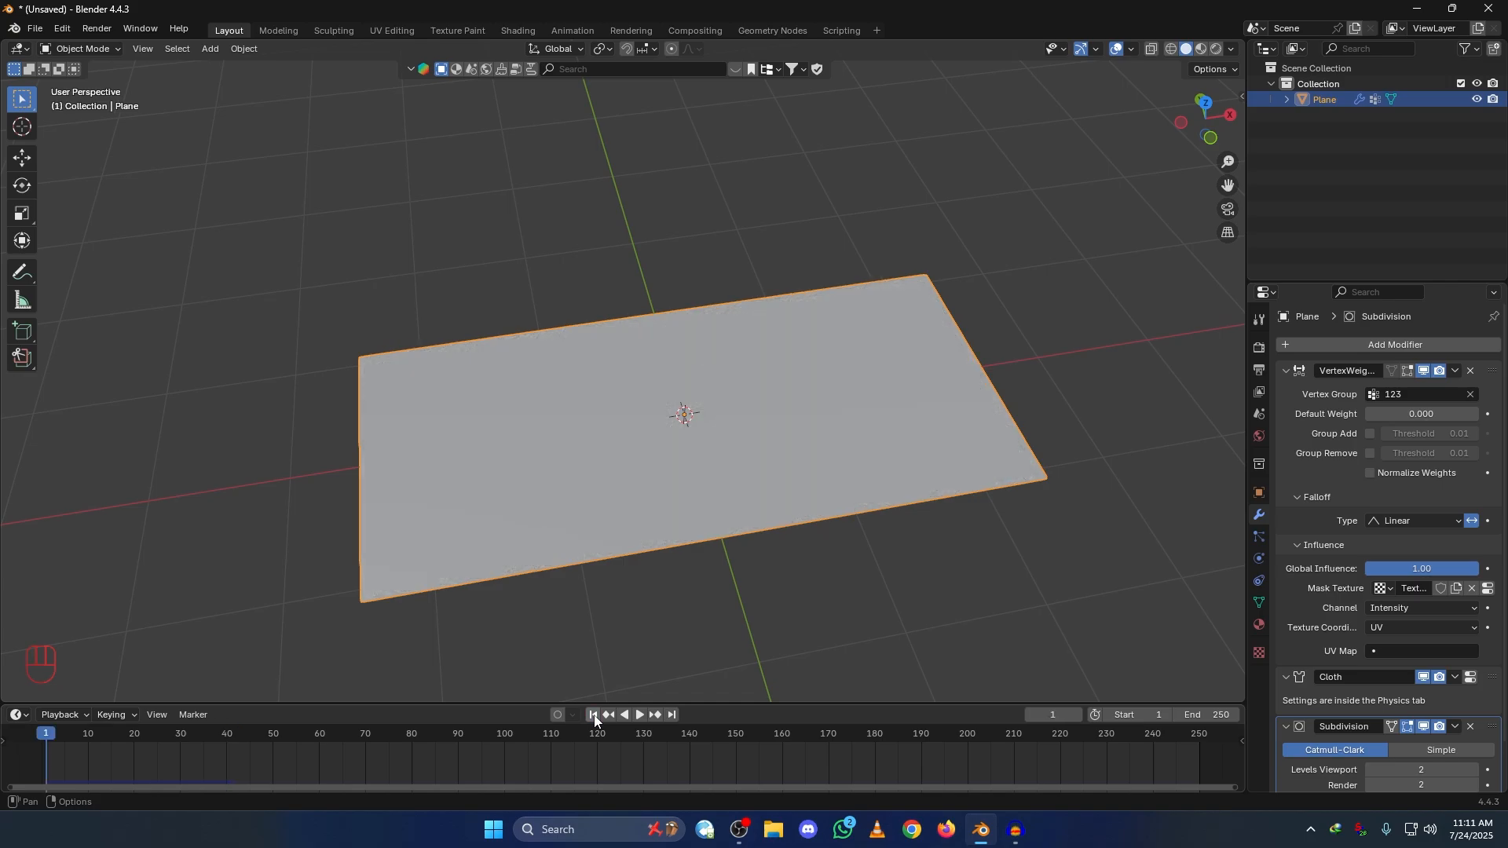
# Step: Expand the cache settings in the plane's cloth physics properties
pyautogui.scroll(-2, 1386, 550)
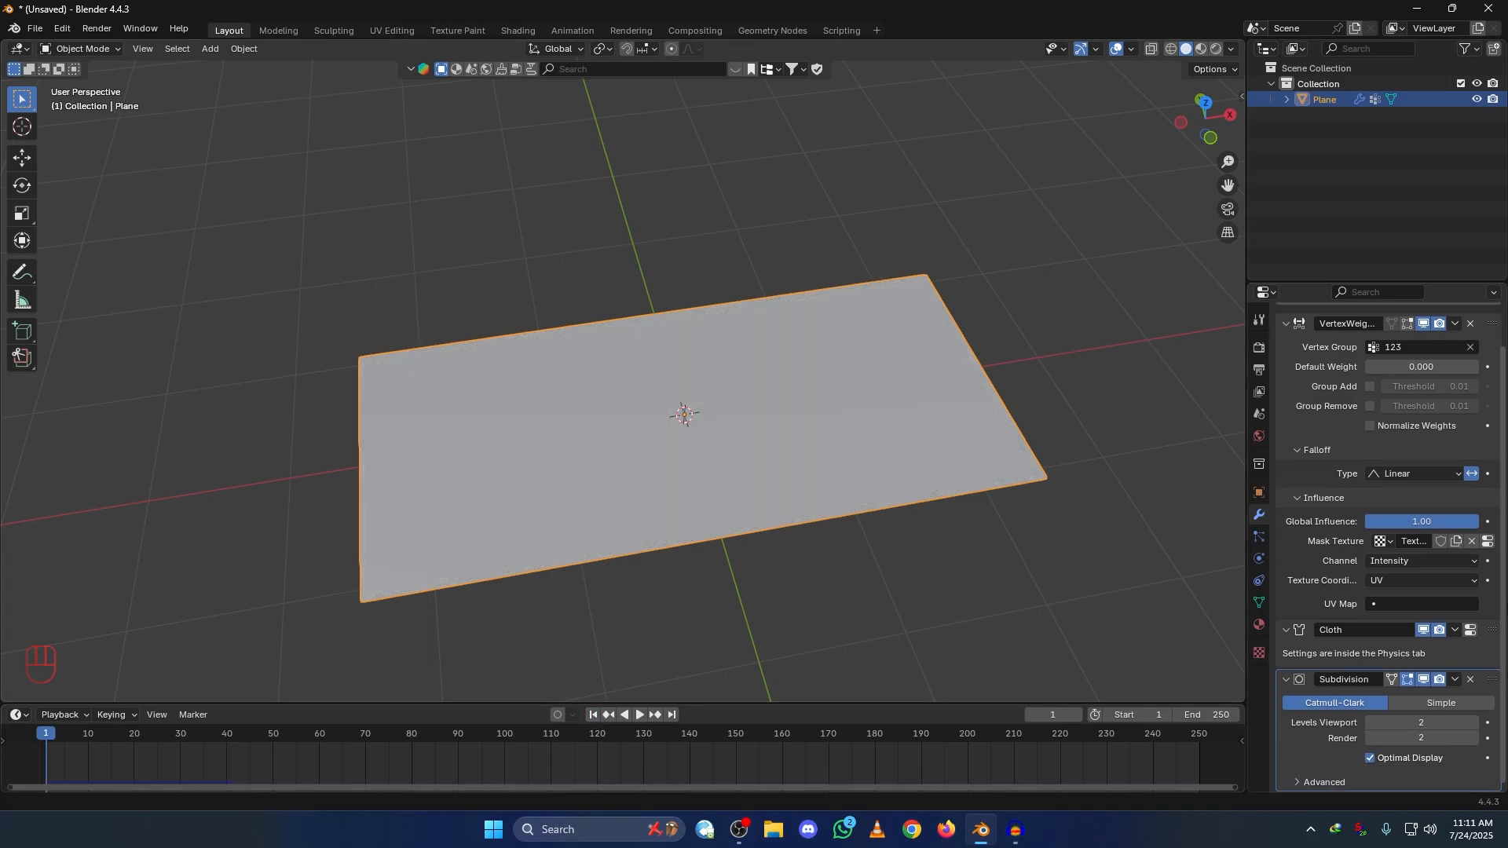
pyautogui.click(1259, 558)
pyautogui.scroll(-5, 1382, 549)
pyautogui.scroll(-9, 1390, 547)
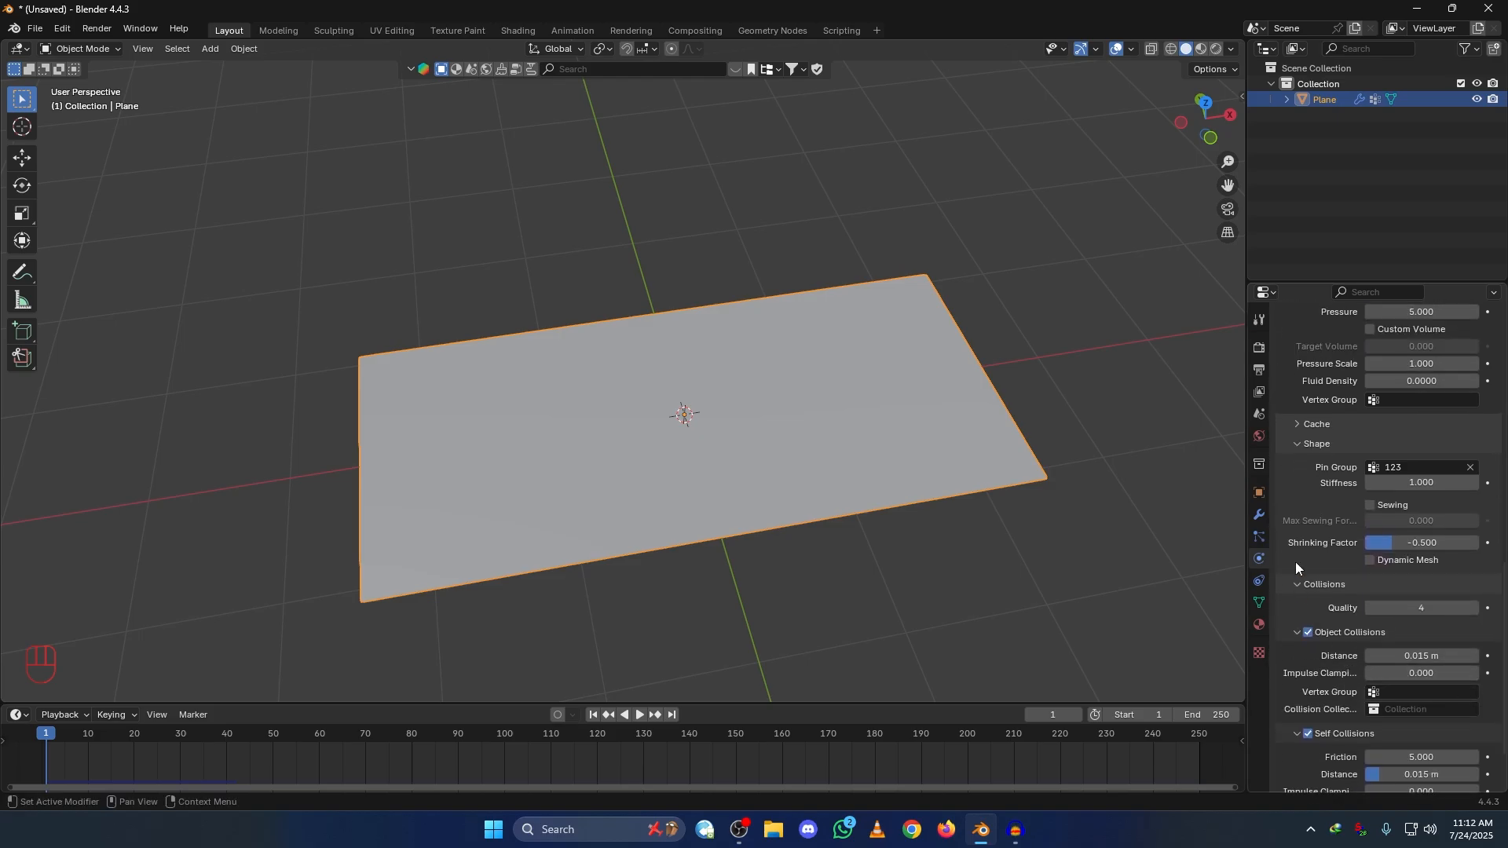
pyautogui.scroll(3, 1304, 550)
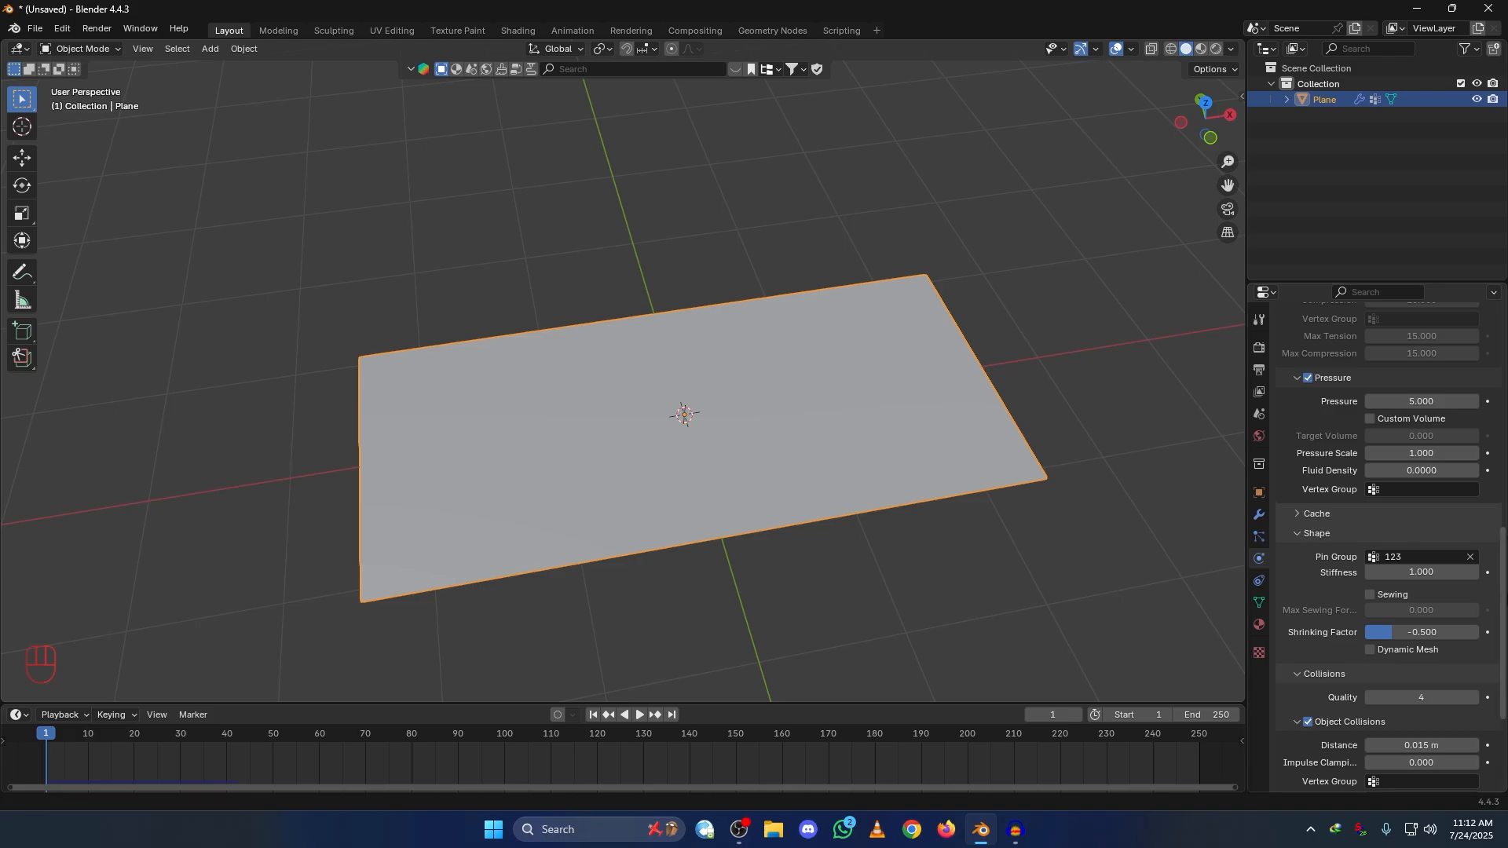
pyautogui.scroll(1, 1312, 516)
pyautogui.click(1297, 554)
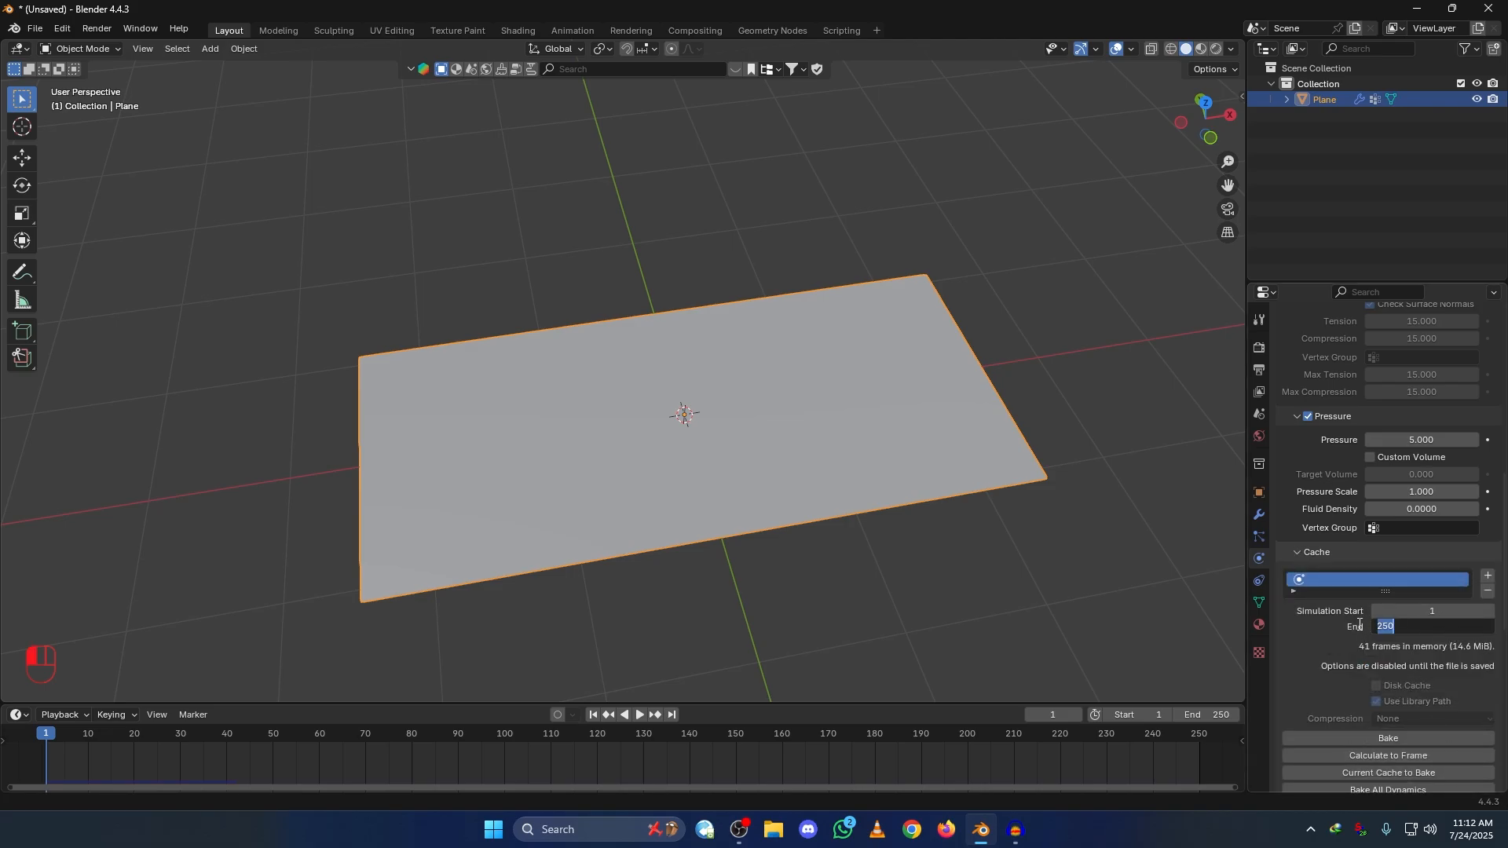
pyautogui.press('Return')
# Step: Set both the scene's end frame and the cloth cache's simulation end to 60
pyautogui.doubleClick(1201, 715)
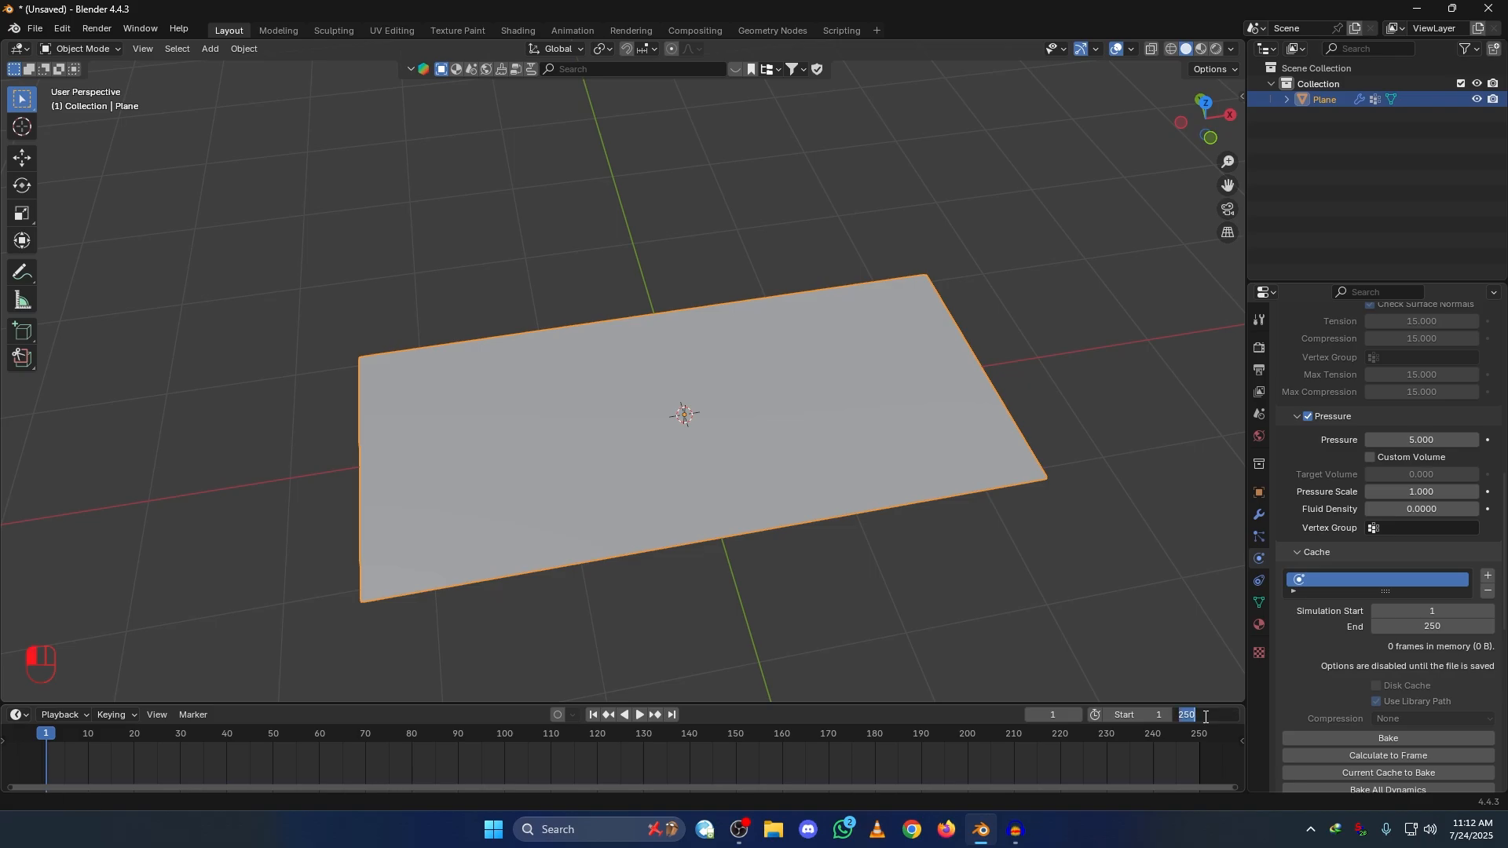
pyautogui.press('Return')
pyautogui.doubleClick(1422, 627)
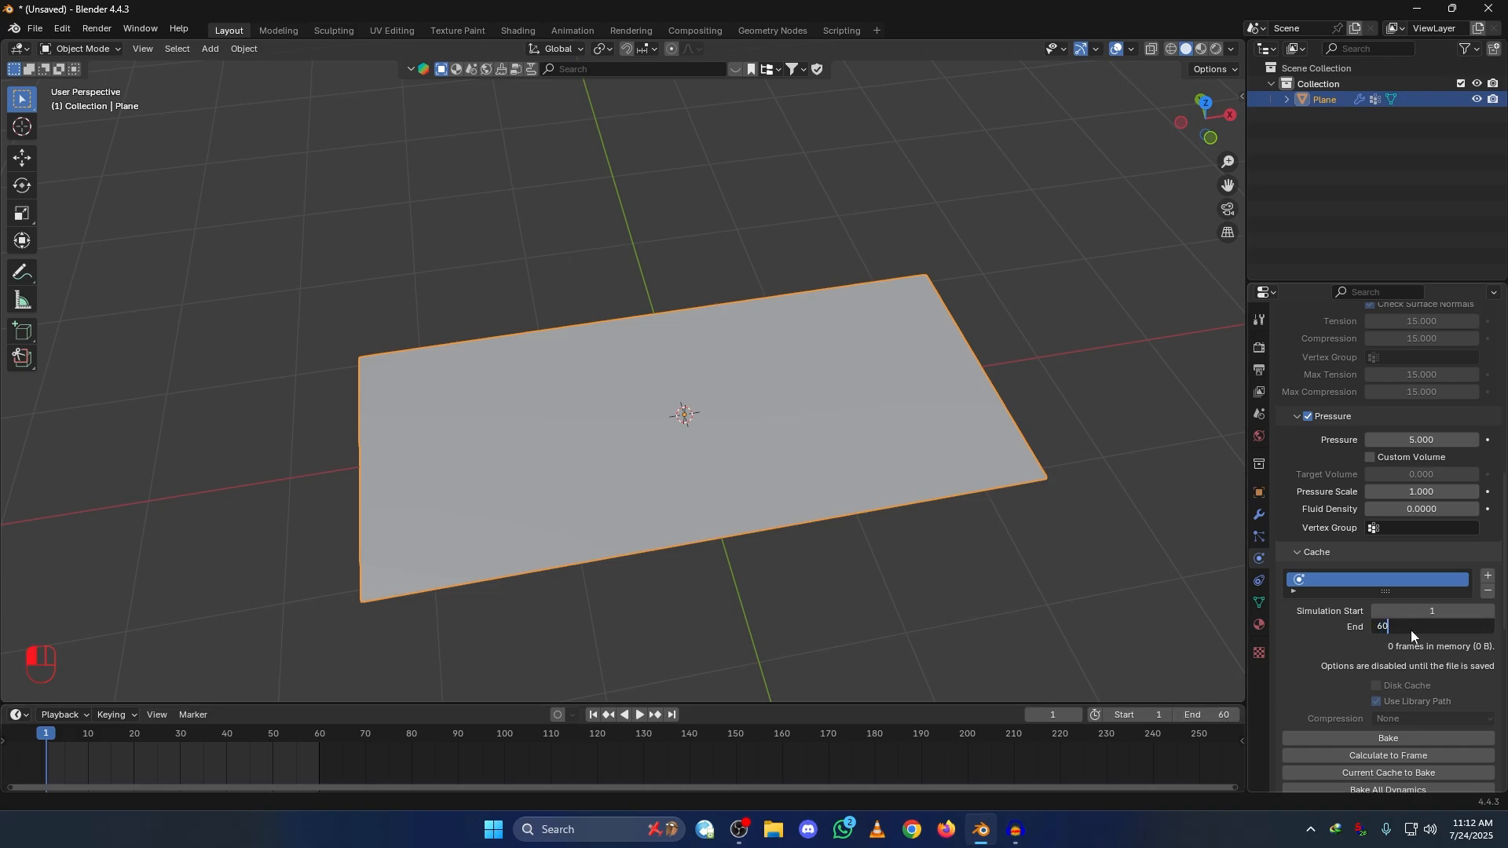
pyautogui.press('Return')
# Step: Bake the cloth simulation and look over the plane's cloth physics settings
pyautogui.scroll(-5, 1398, 621)
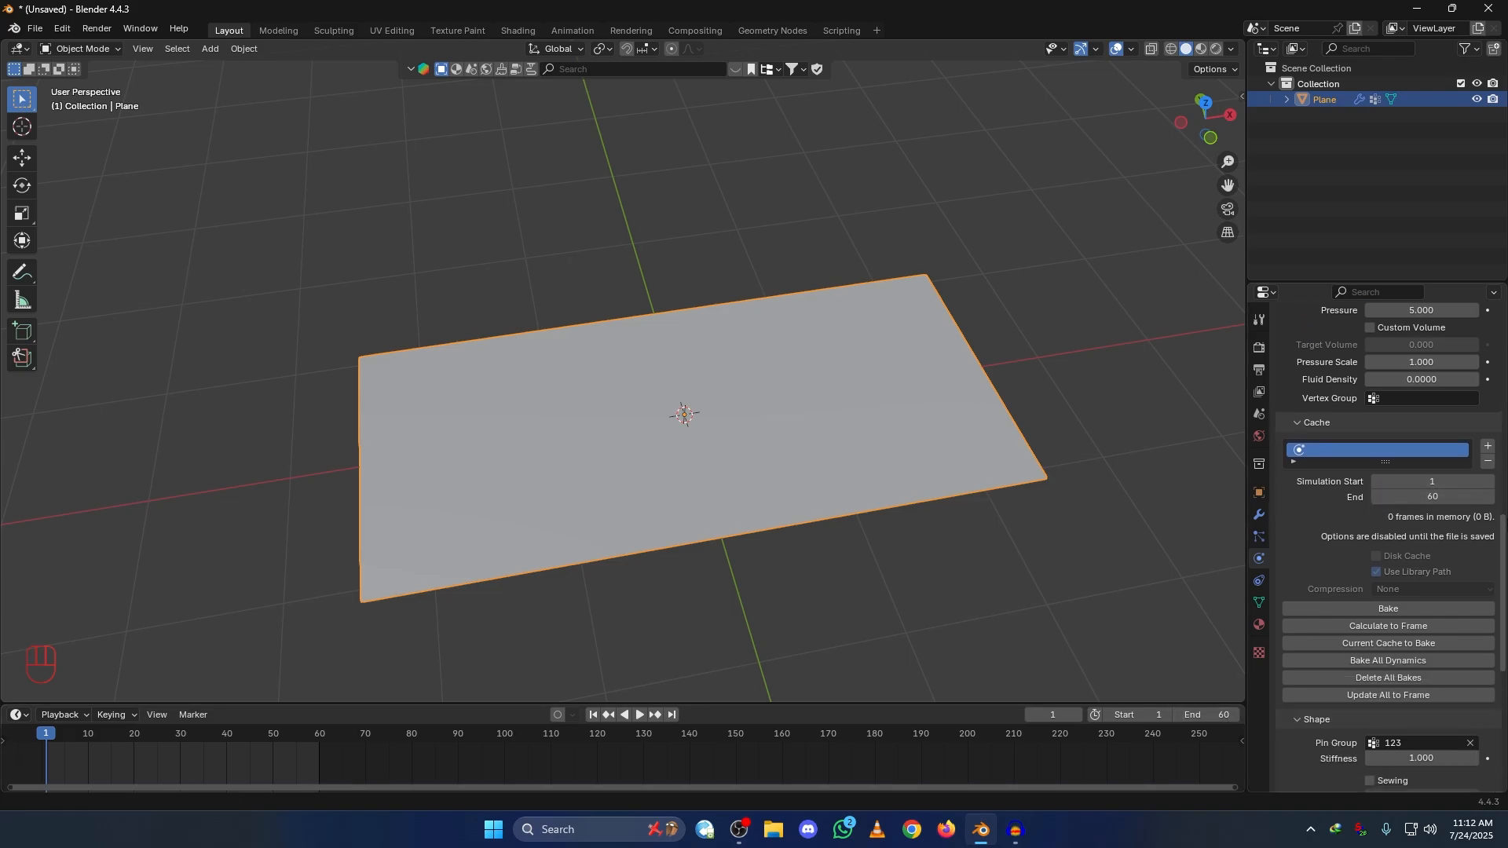
pyautogui.click(1378, 610)
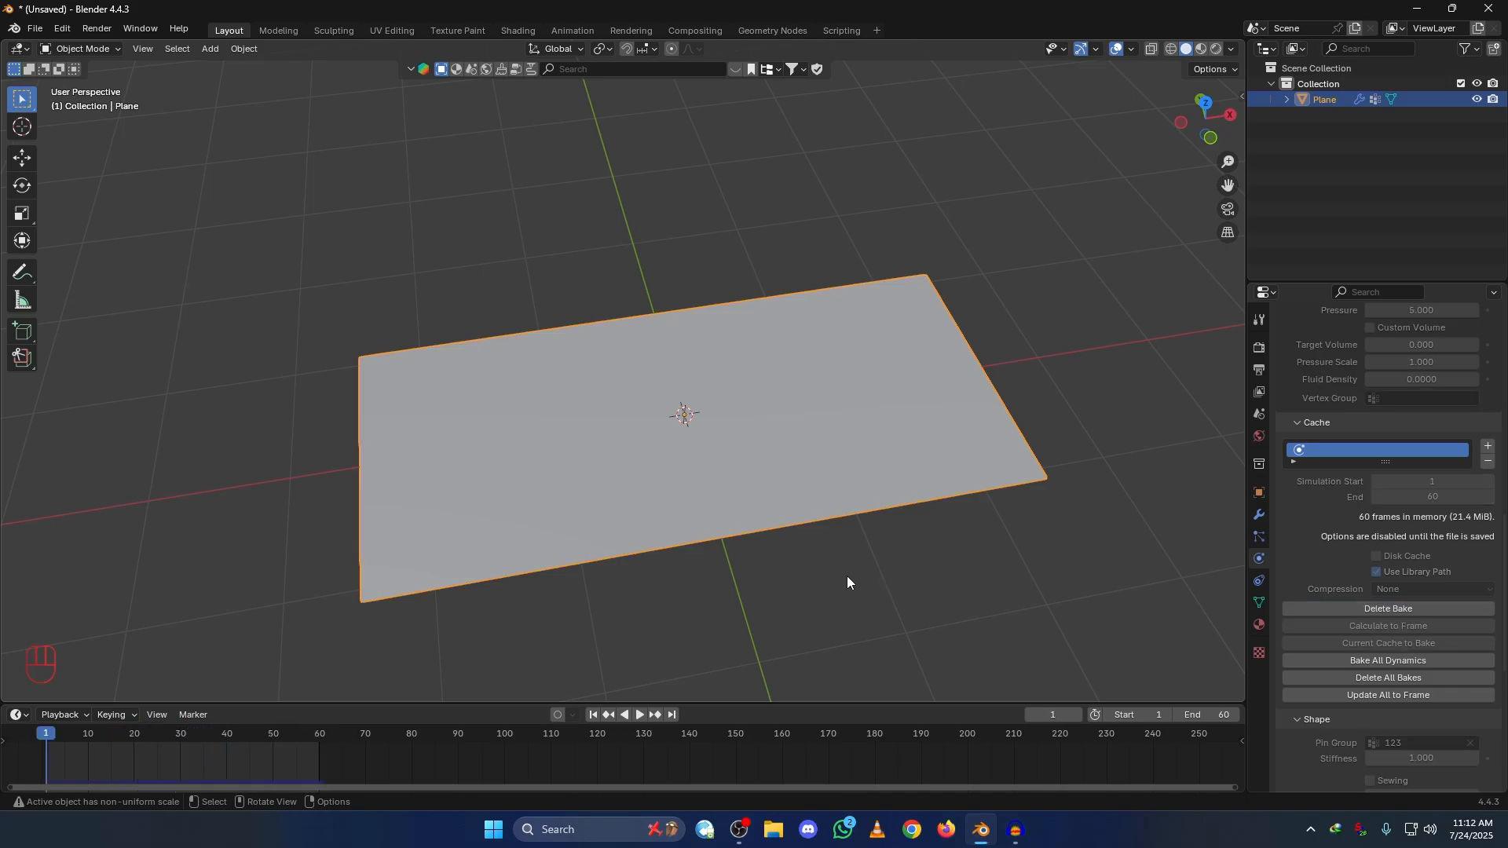
pyautogui.moveTo(847, 576); pyautogui.dragTo(840, 548, button='middle')
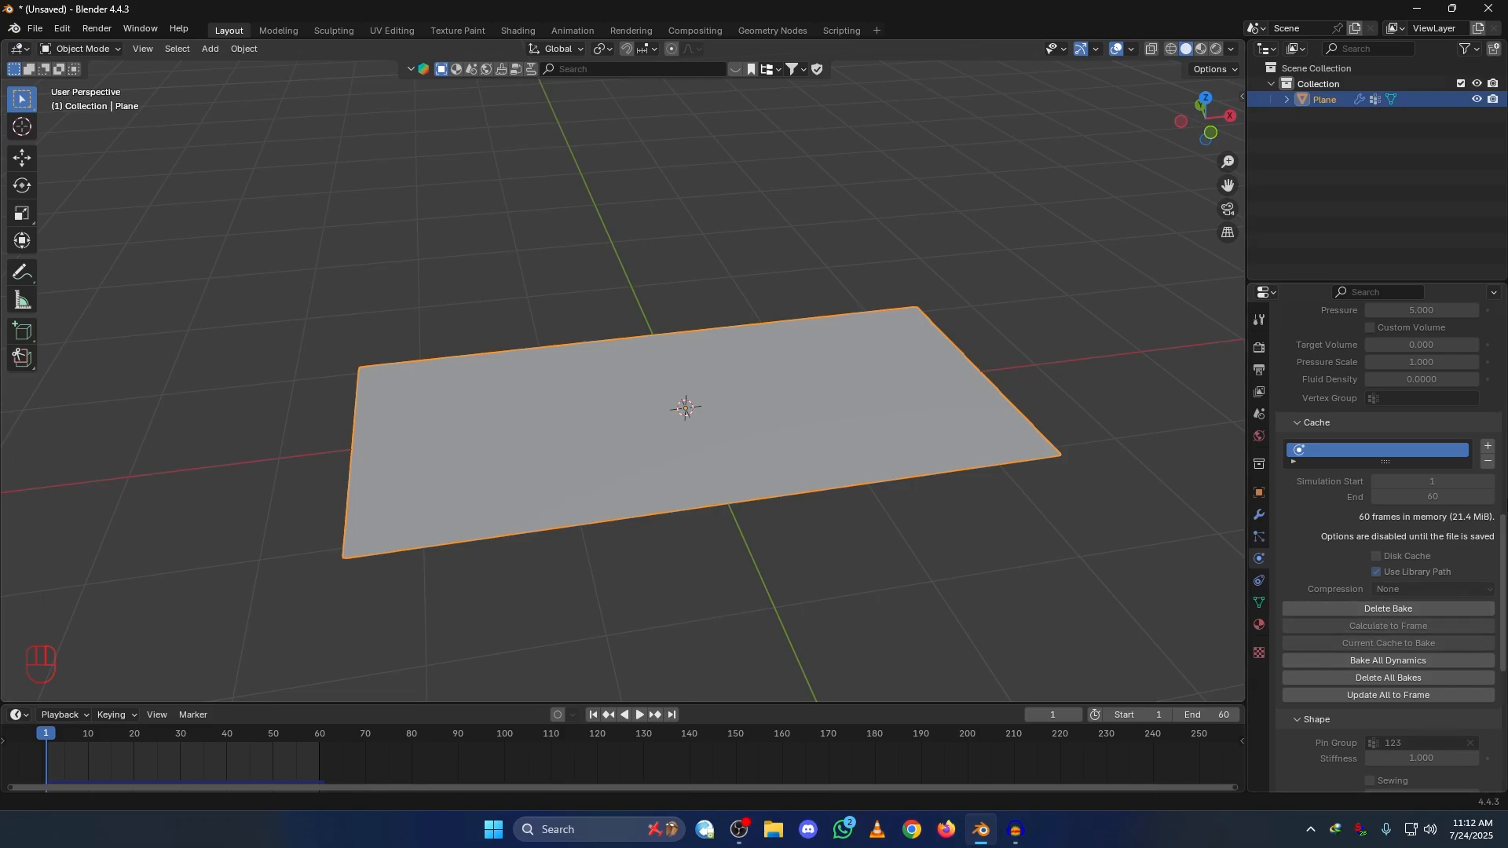
pyautogui.moveTo(1506, 623); pyautogui.dragTo(1506, 457)
pyautogui.scroll(4, 1455, 542)
pyautogui.scroll(-15, 1386, 550)
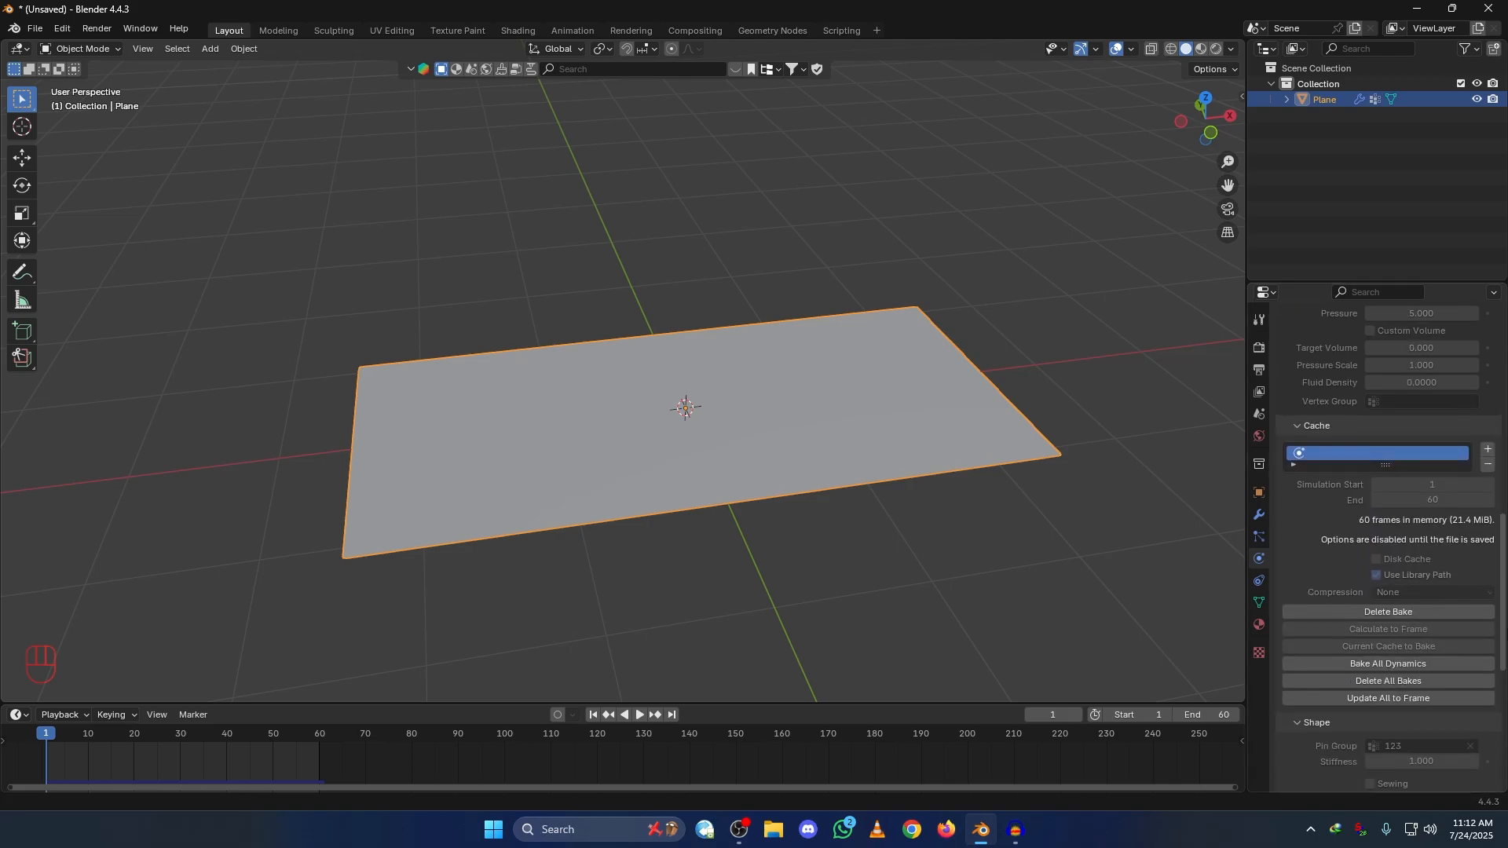
# Step: Play the baked cloth animation, rewind it to the start, and replay it to frame 44
pyautogui.press('space')
pyautogui.press('space')
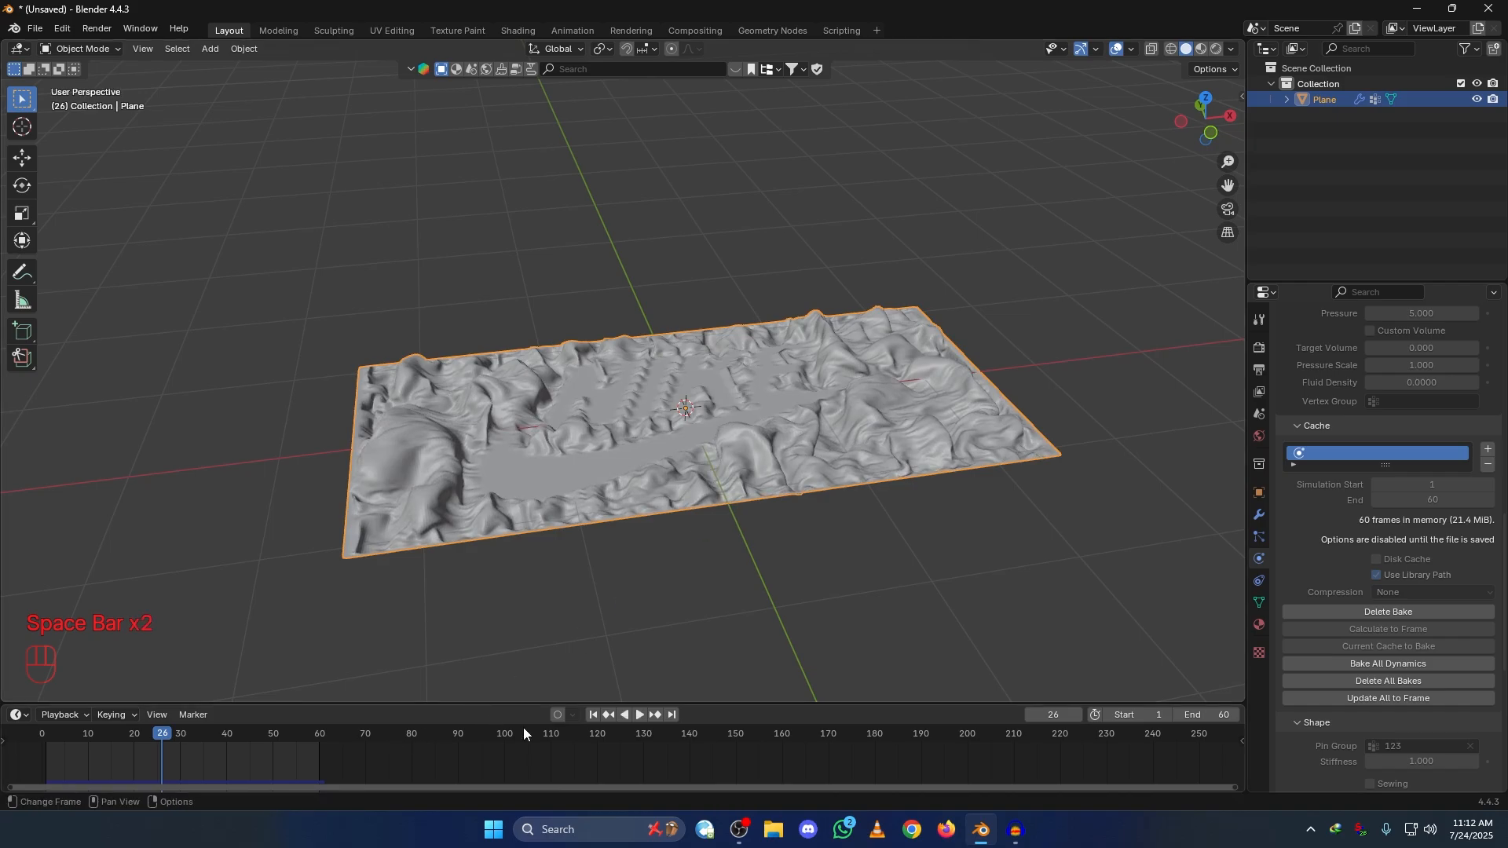
pyautogui.click(593, 714)
pyautogui.press('space')
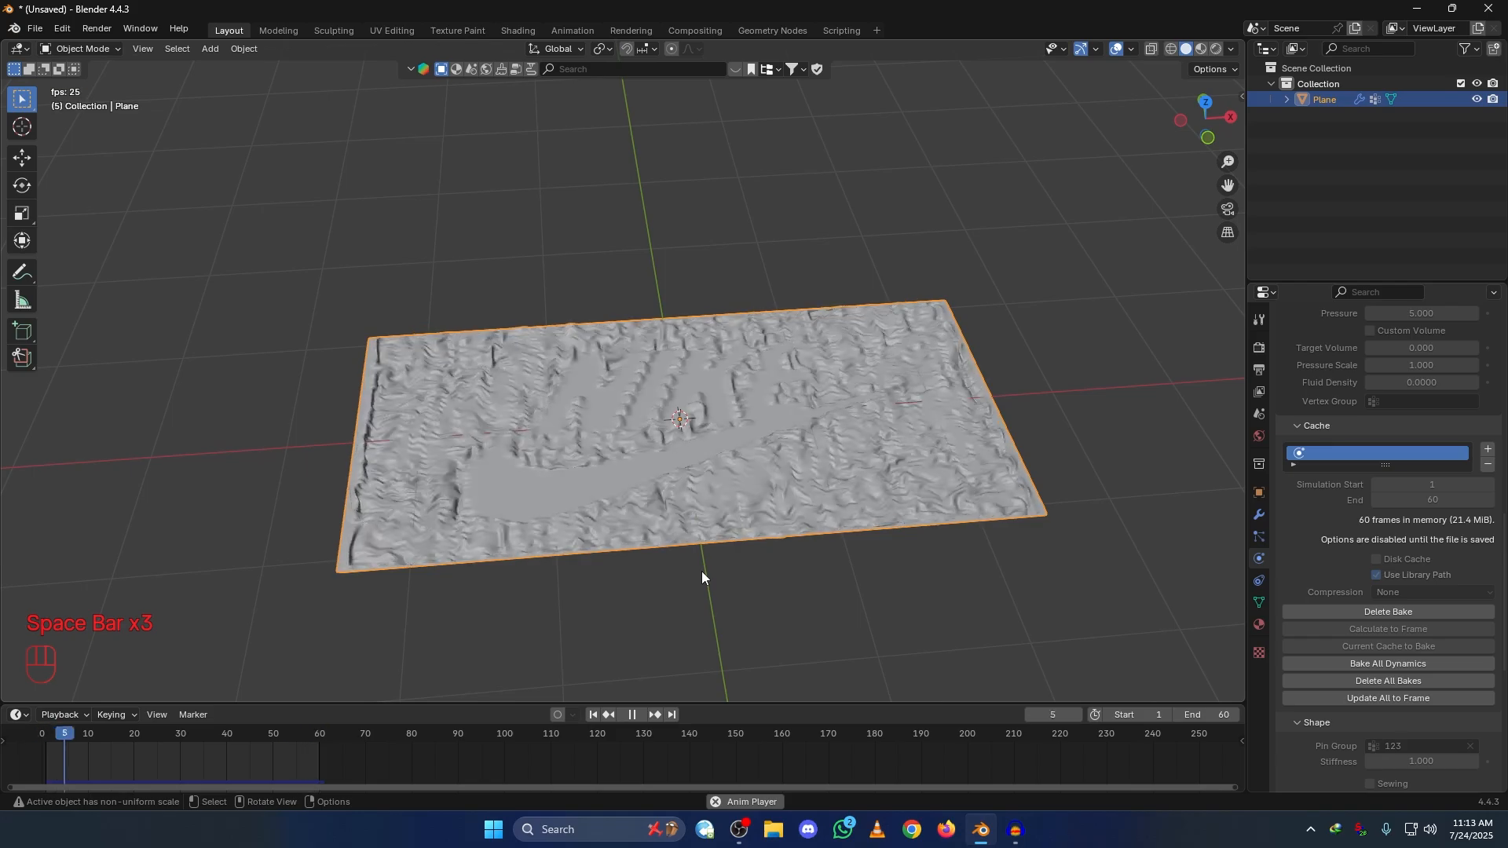
pyautogui.press('space')
pyautogui.press('space')
pyautogui.press('space')
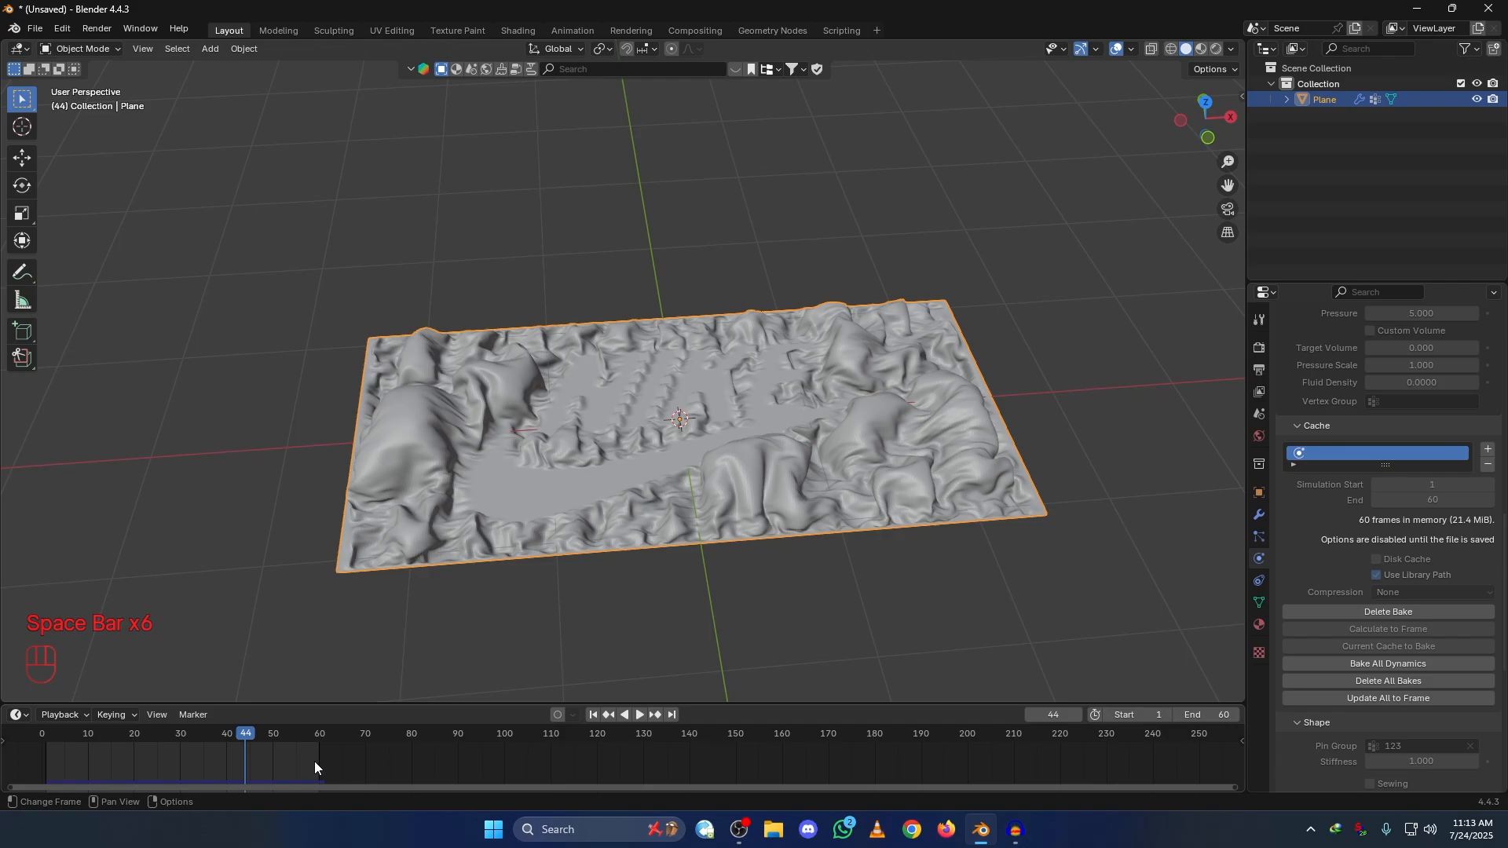
# Step: Set both the scene's end frame and the cloth cache's simulation end to 90, and bake the cloth simulation
pyautogui.click(1193, 717)
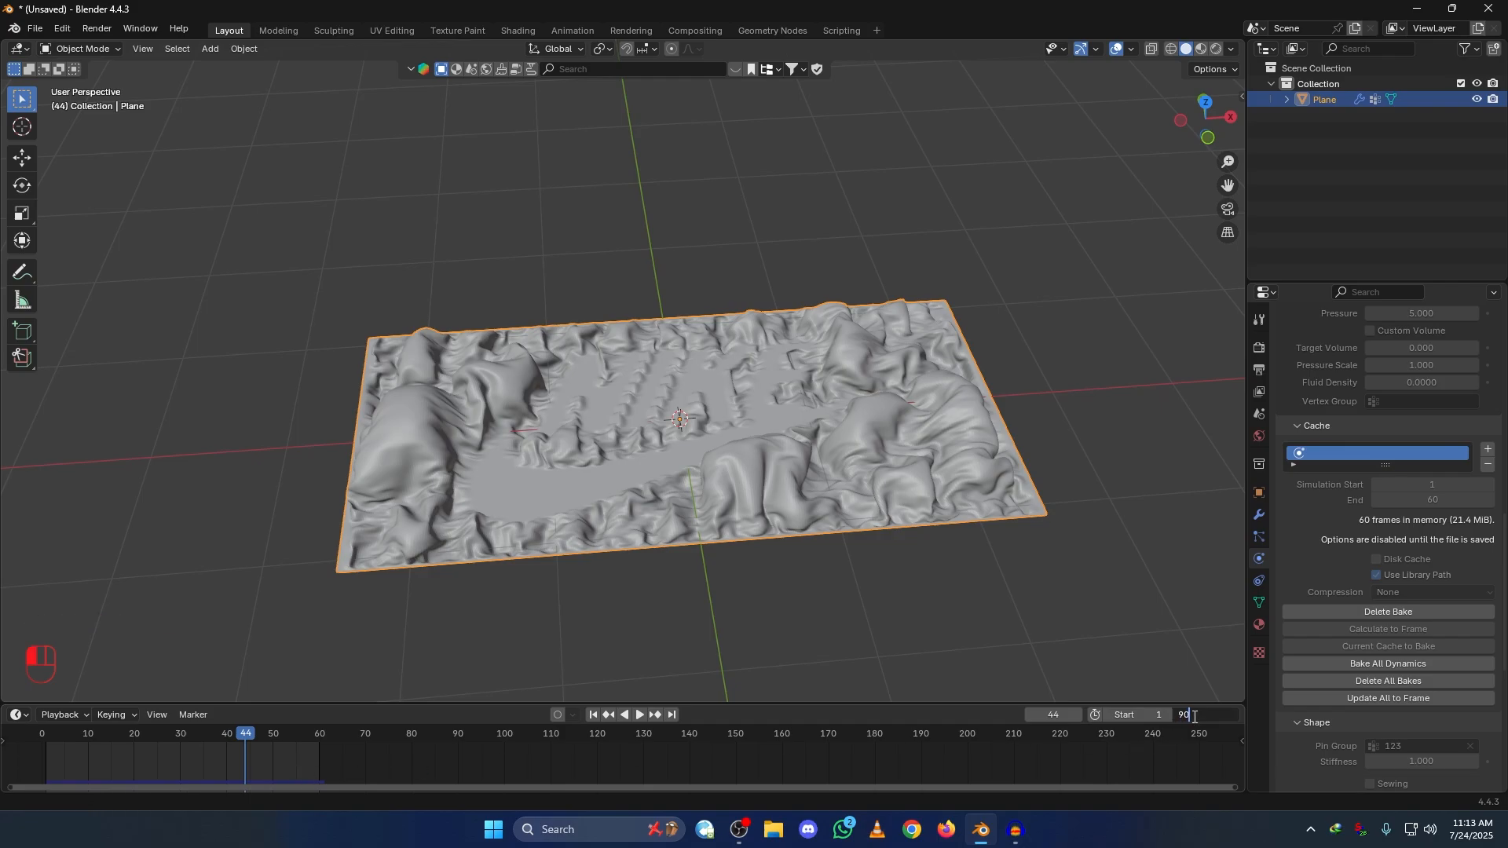
pyautogui.press('Return')
pyautogui.click(1433, 500)
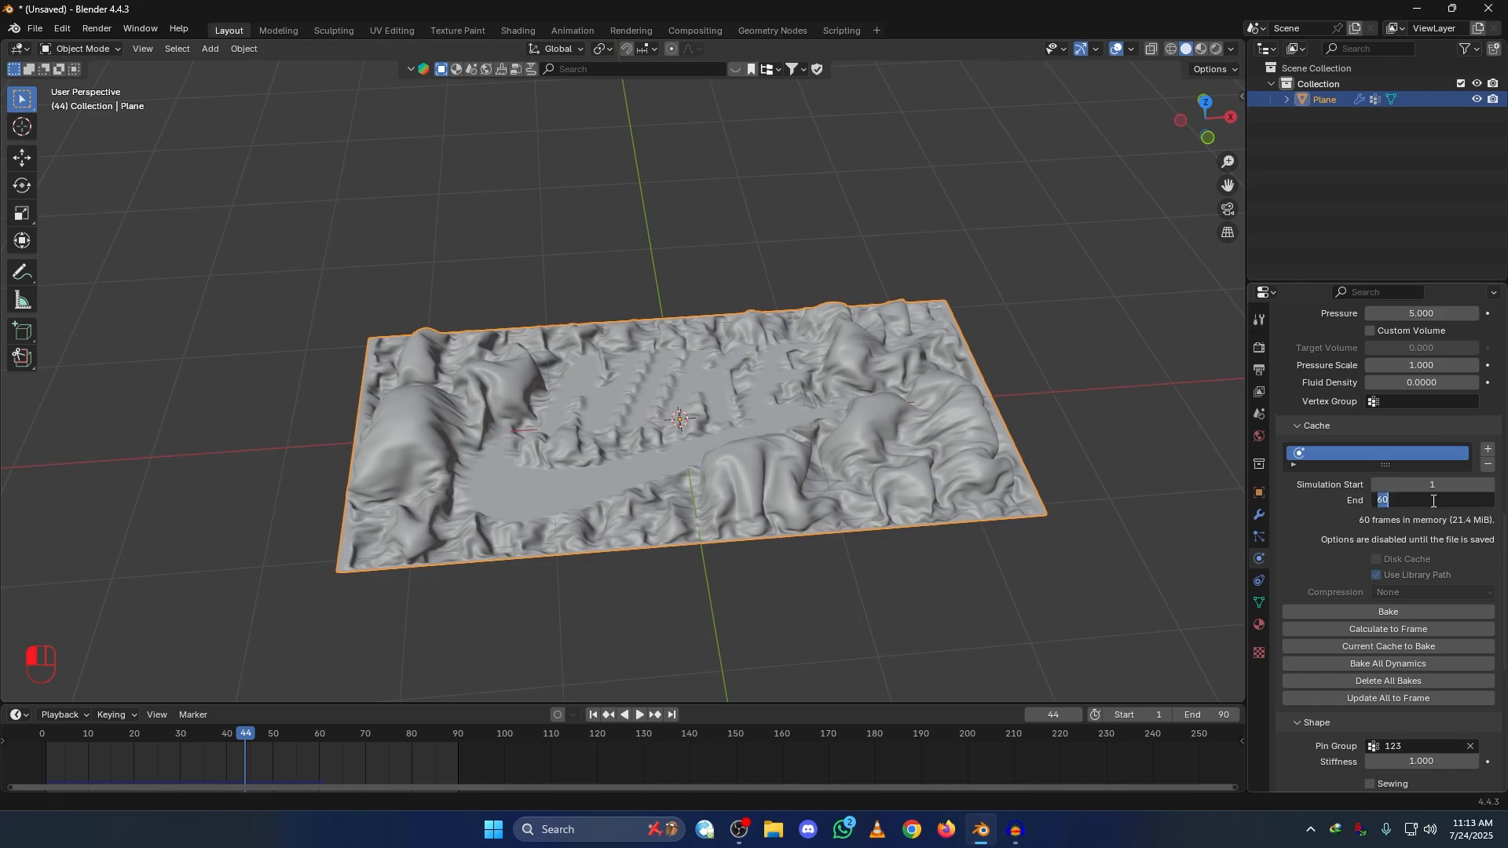
pyautogui.write('90')
pyautogui.press('Return')
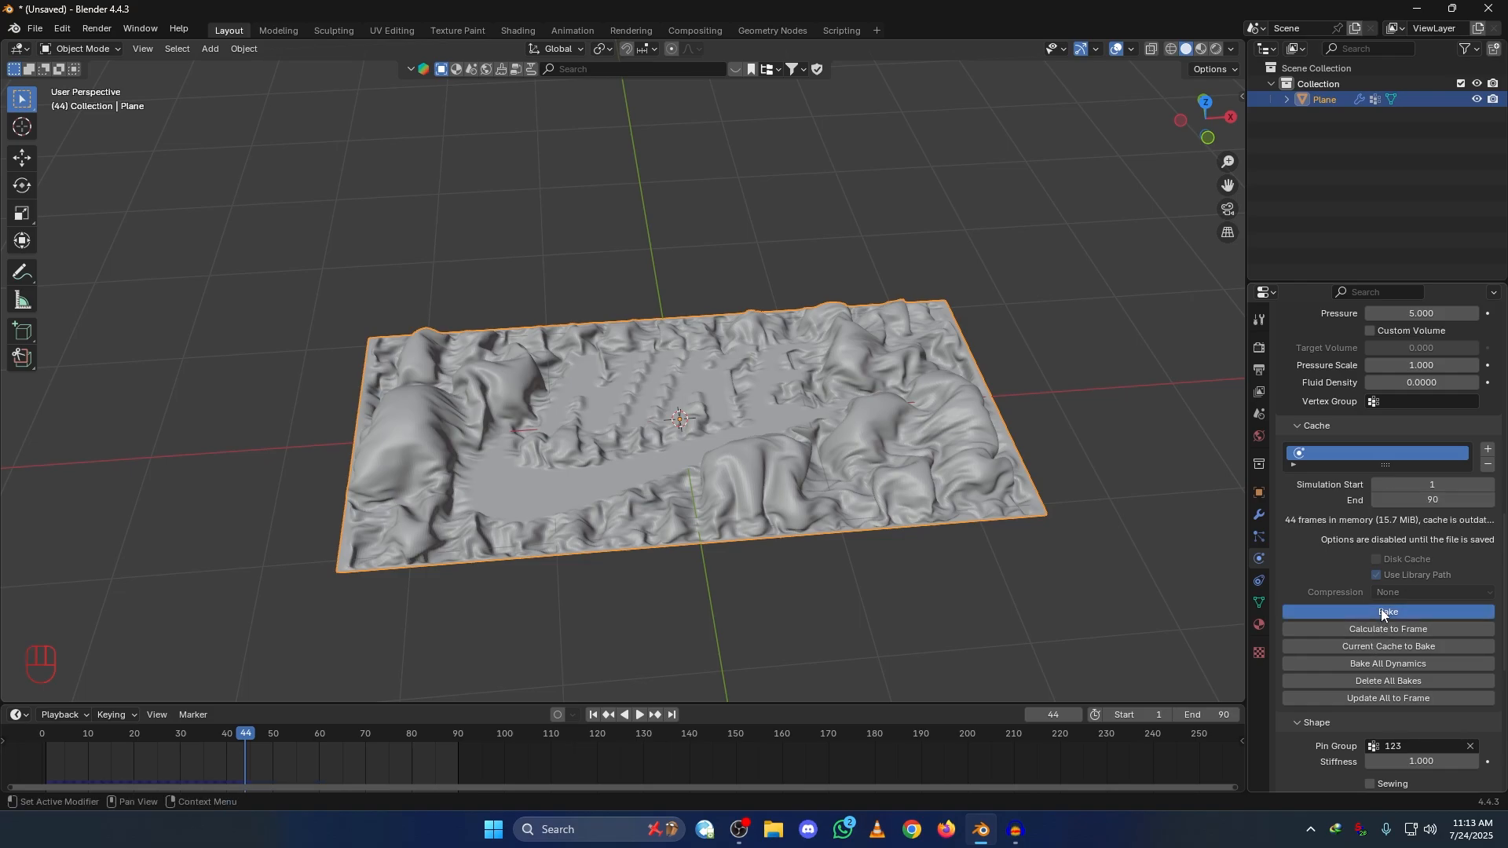
pyautogui.click(1382, 611)
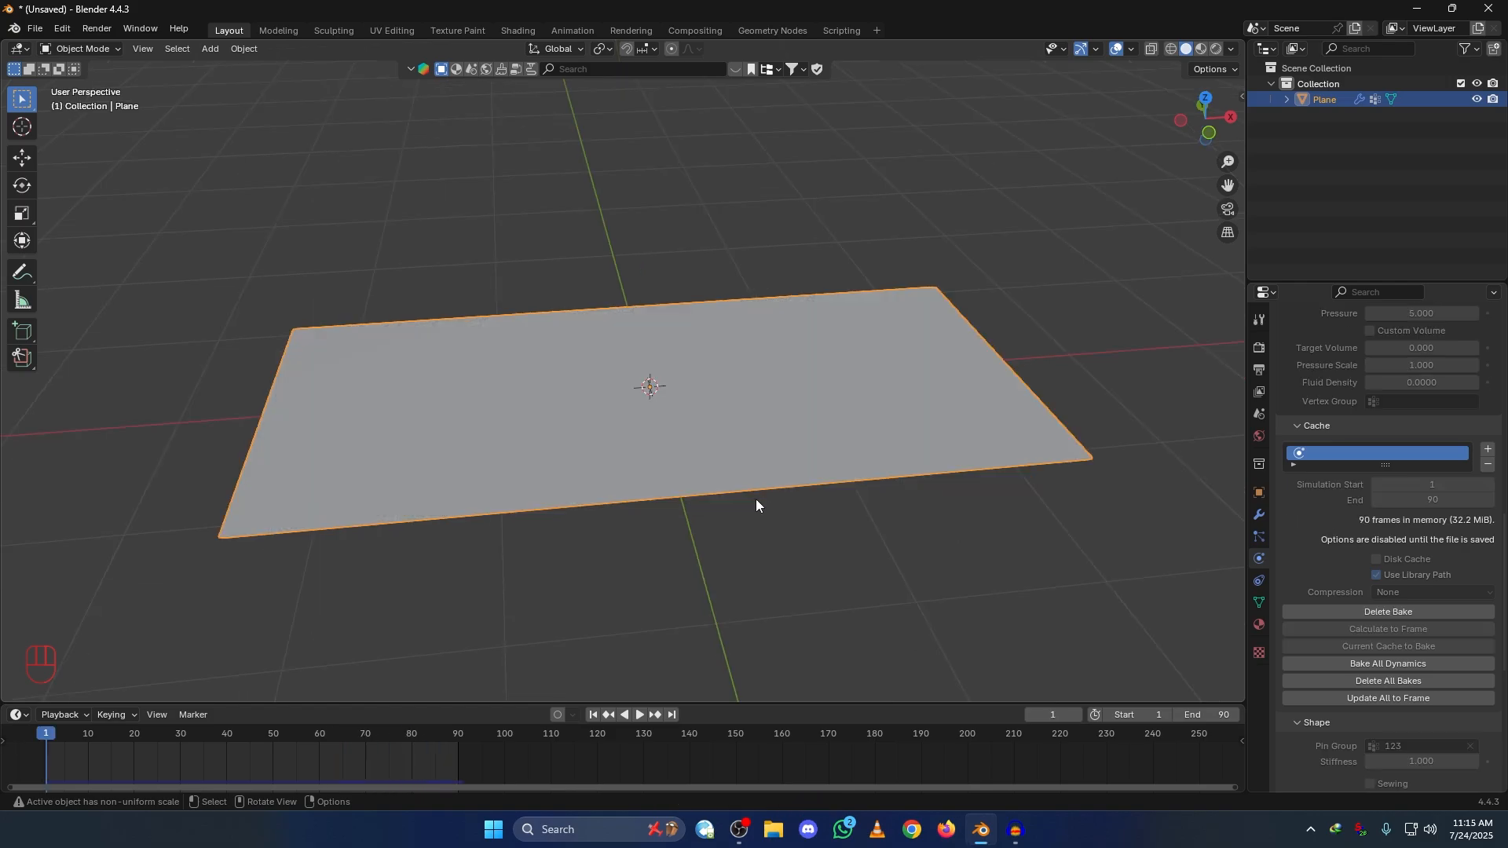
# Step: Play the 90-frame cloth bake up to frame 83 and inspect the inflated plane at an angle
pyautogui.moveTo(755, 498); pyautogui.dragTo(753, 521, button='middle')
pyautogui.press('space')
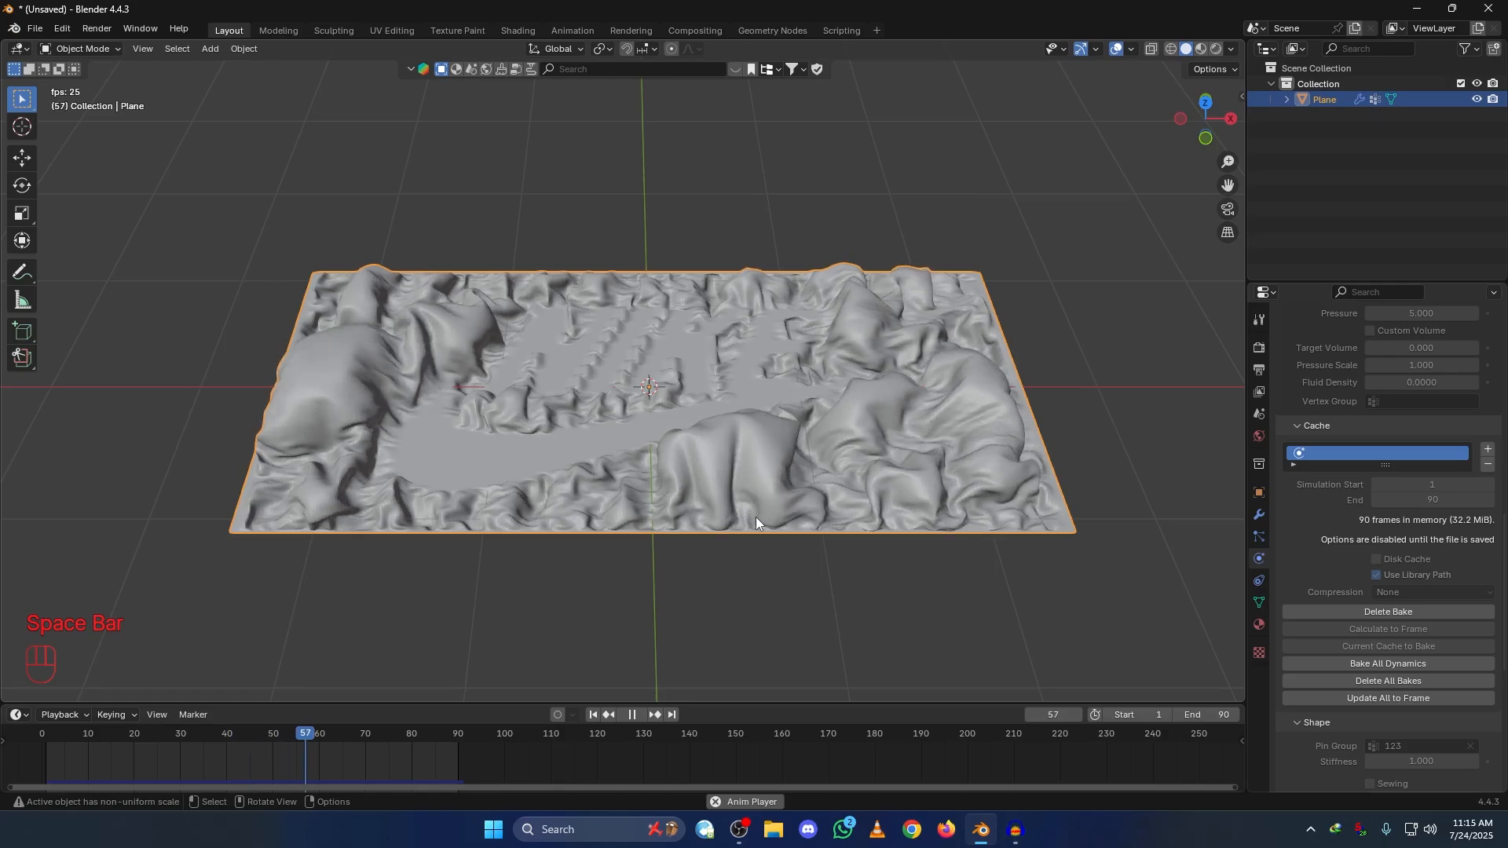
pyautogui.press('space')
pyautogui.moveTo(959, 523); pyautogui.dragTo(779, 539, button='middle')
pyautogui.press('`')
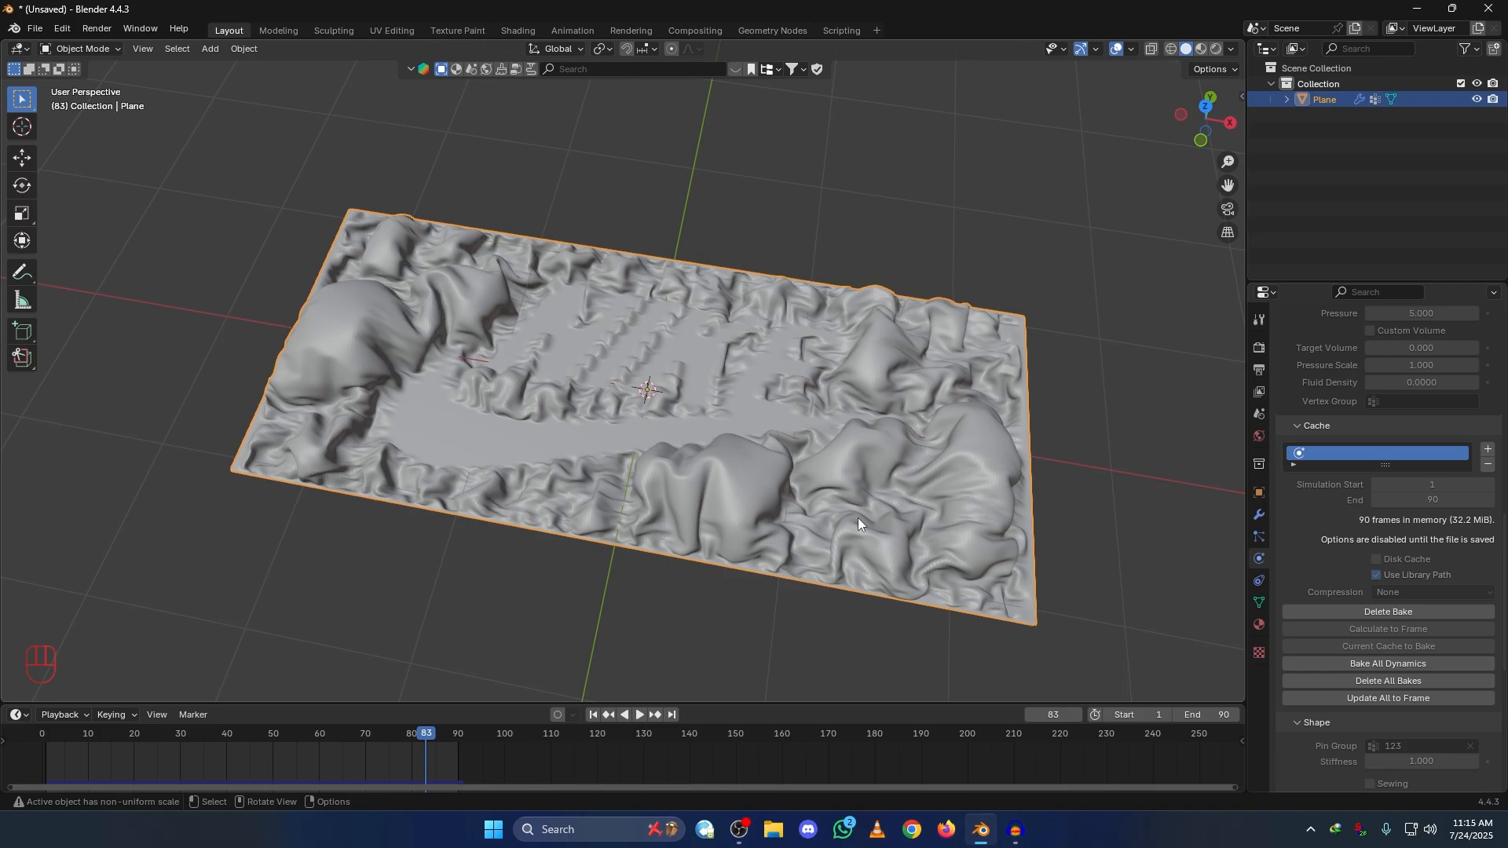
# Step: Examine the inflated Nike logo relief in top view and replay the baked animation from the start
pyautogui.moveTo(858, 517); pyautogui.dragTo(912, 352, button='middle')
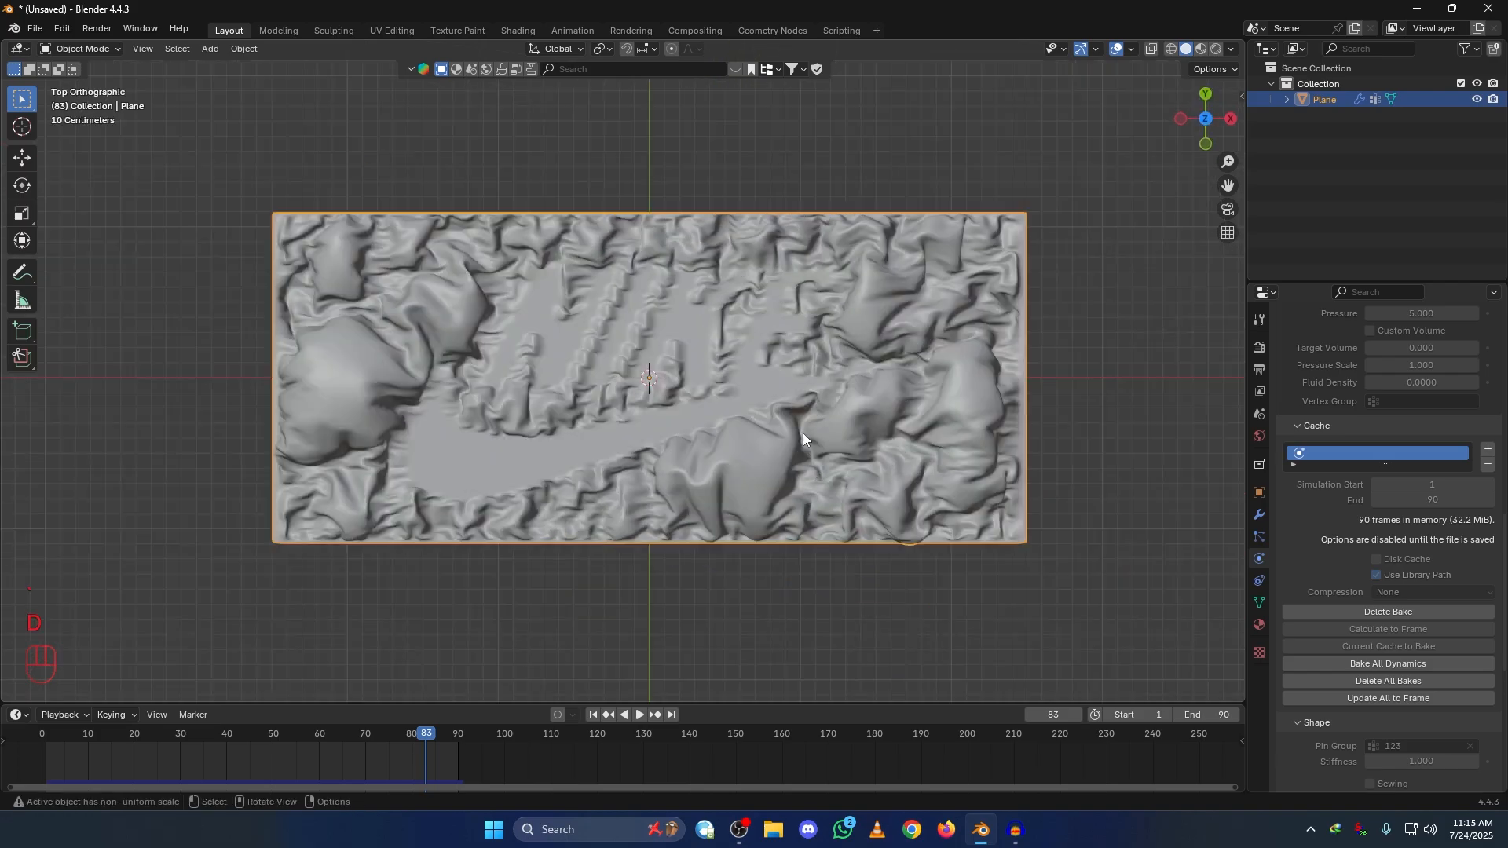
pyautogui.moveTo(808, 422); pyautogui.dragTo(848, 468)
pyautogui.moveTo(821, 420); pyautogui.dragTo(806, 470, button='right')
pyautogui.moveTo(939, 442); pyautogui.dragTo(834, 578, button='middle')
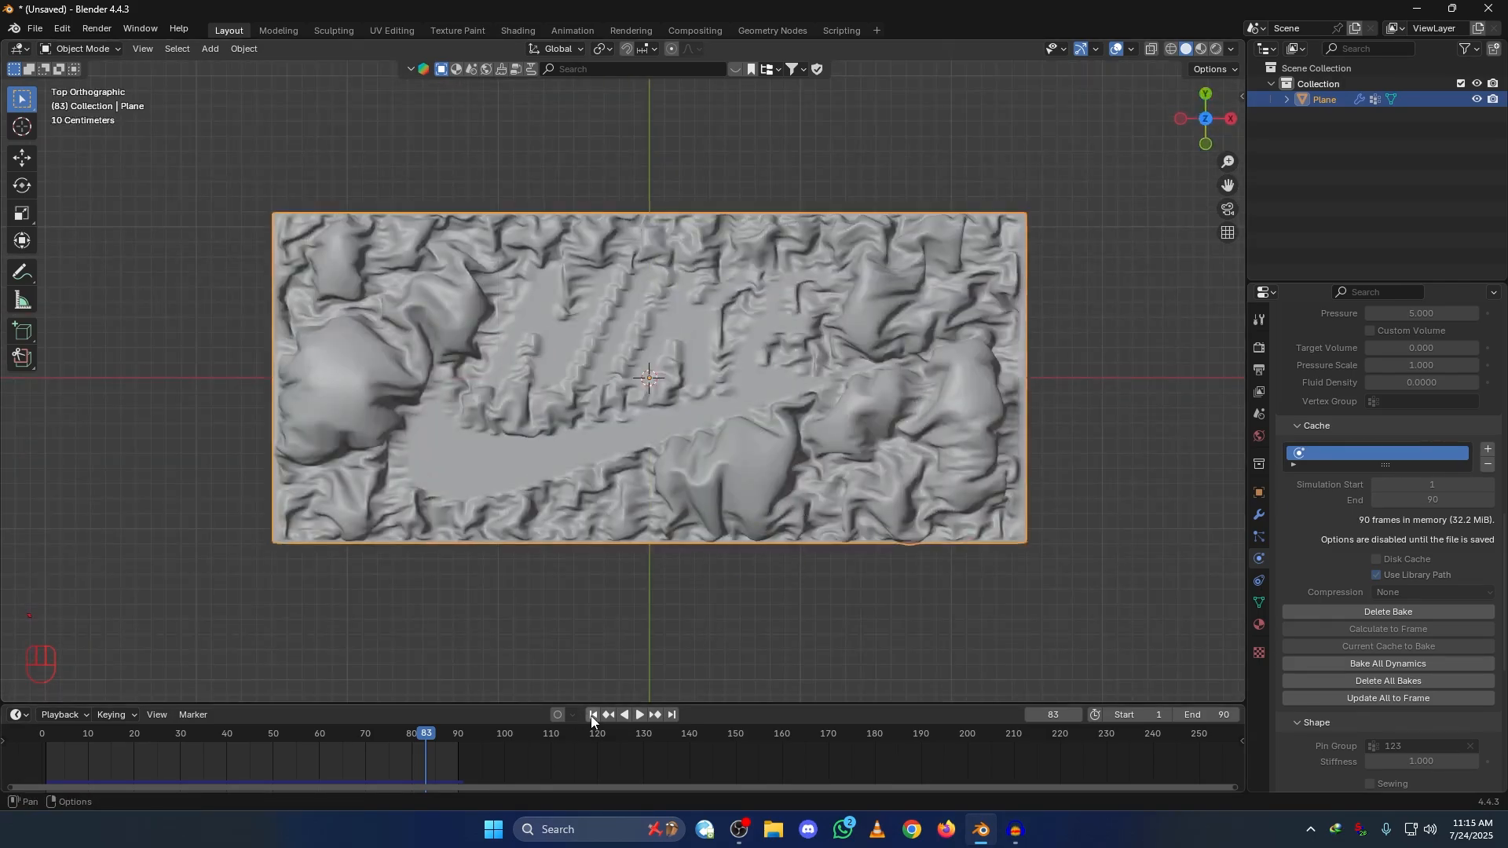
pyautogui.press('space')
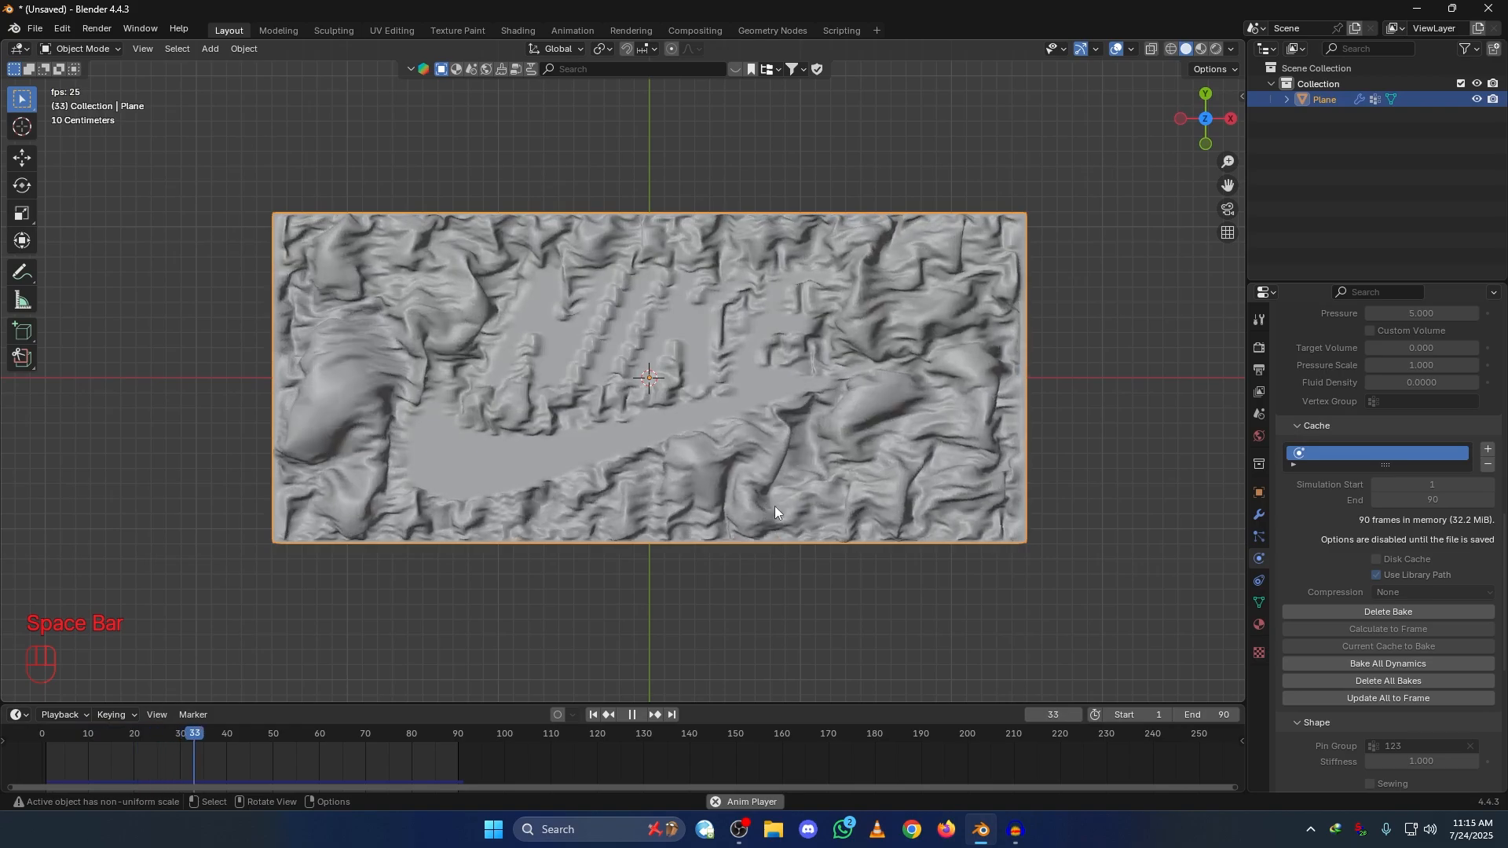
pyautogui.press('space')
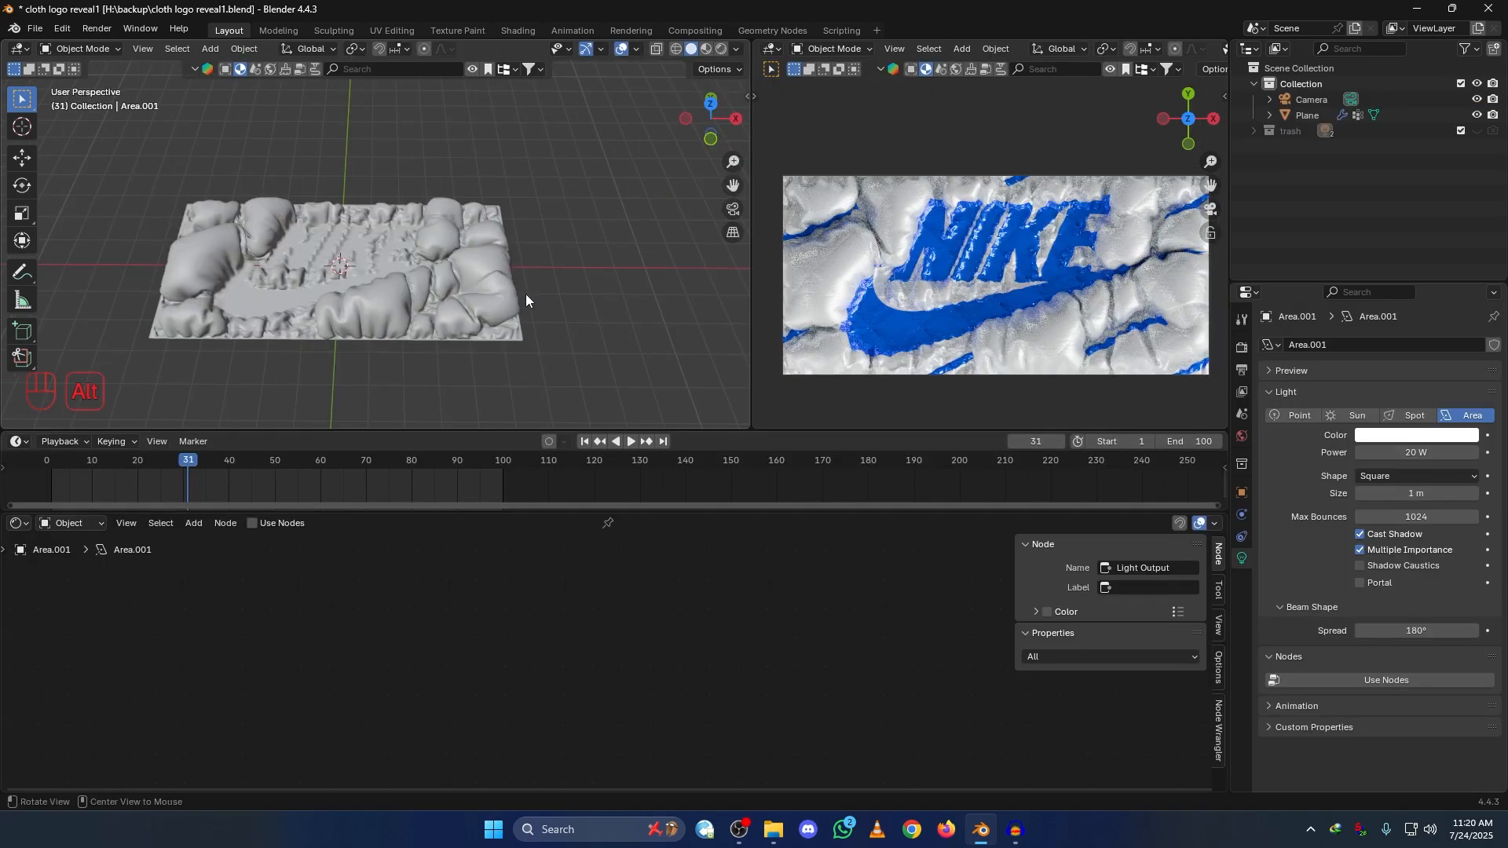
# Step: In the "cloth logo reveal1" scene, select the inflated plane and show it in top view
pyautogui.keyDown('alt'); pyautogui.moveTo(525, 293); pyautogui.dragTo(526, 251, button='middle'); pyautogui.keyUp('alt')
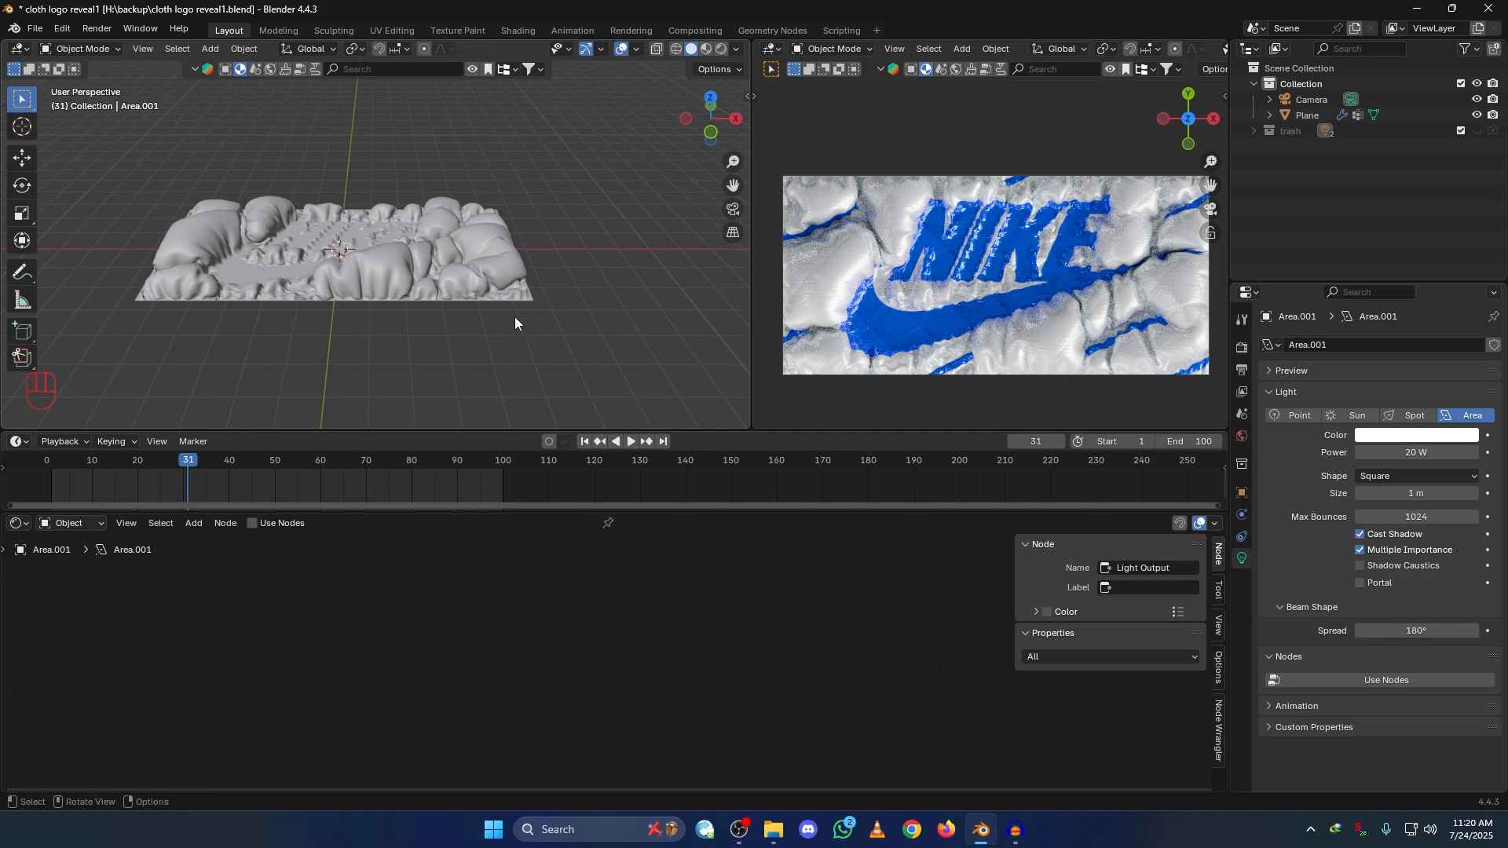
pyautogui.moveTo(515, 317)
pyautogui.mouseDown(button='middle')
pyautogui.moveTo(496, 282)
pyautogui.moveTo(460, 289)
pyautogui.moveTo(497, 314)
pyautogui.mouseUp(button='middle')
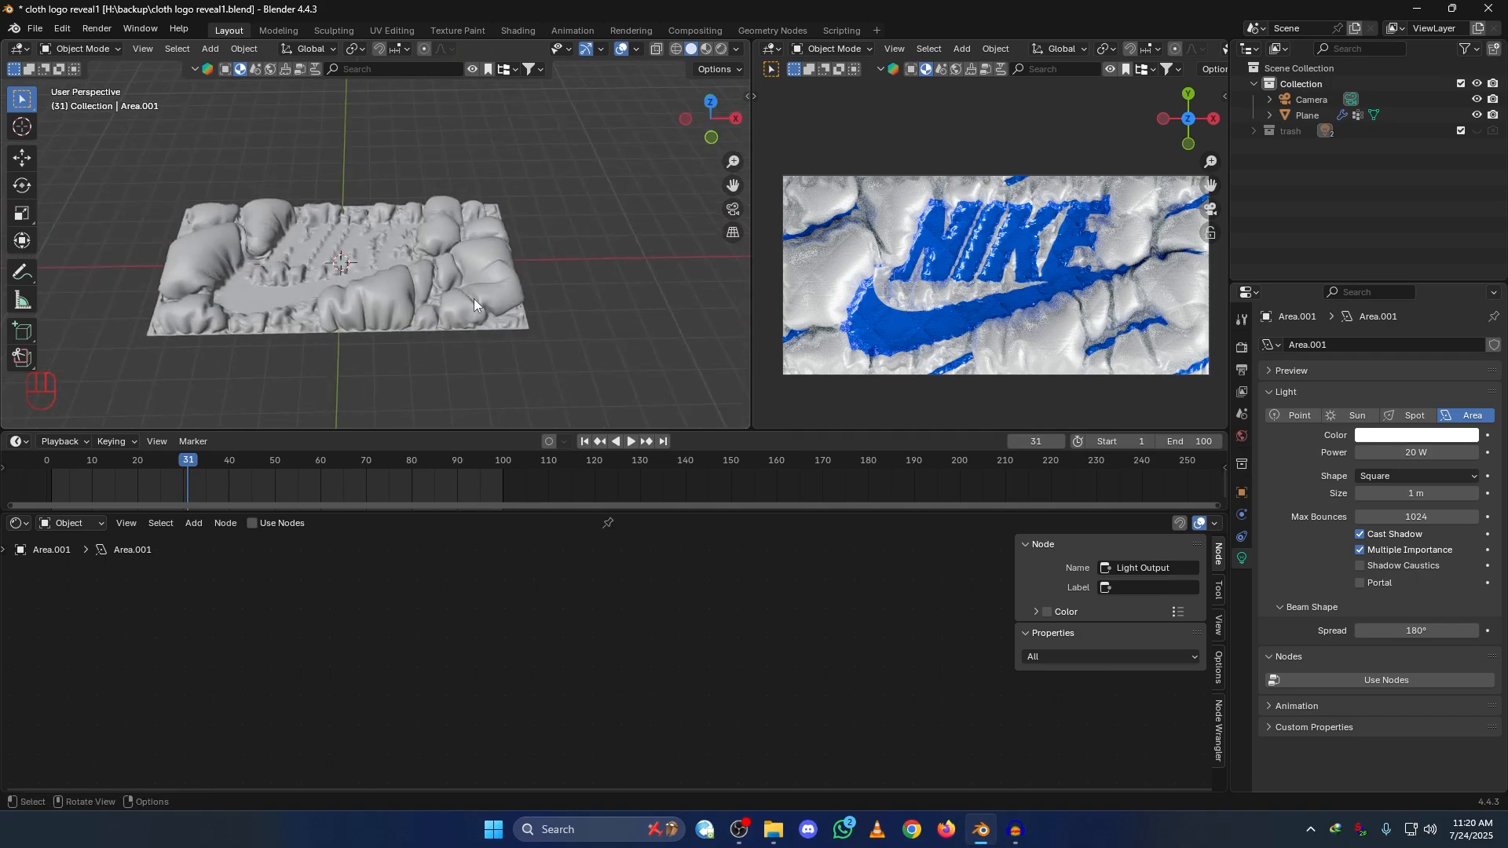
pyautogui.click(474, 303)
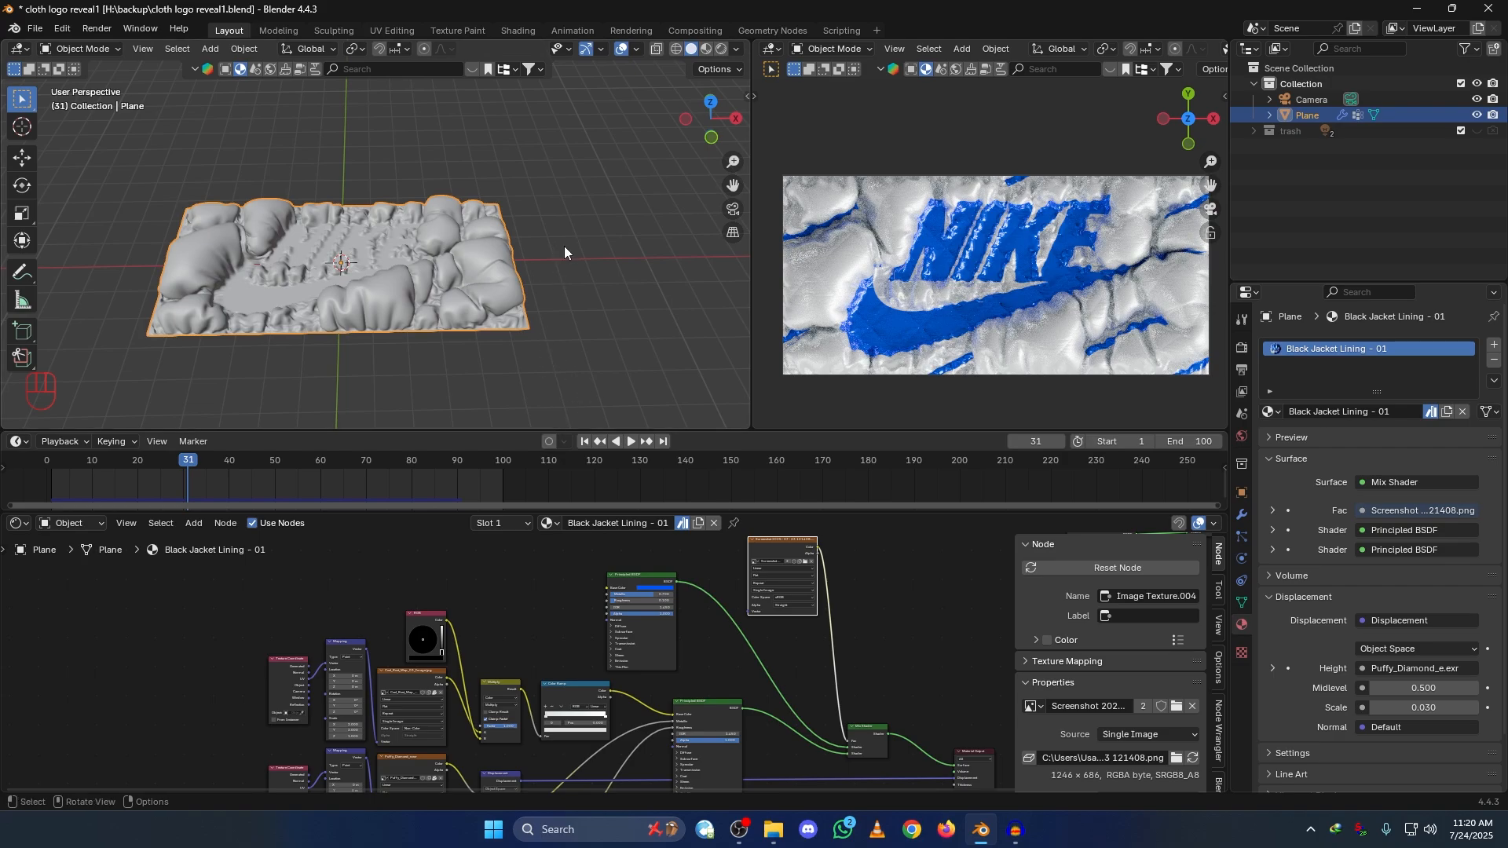
pyautogui.press('KP_7')
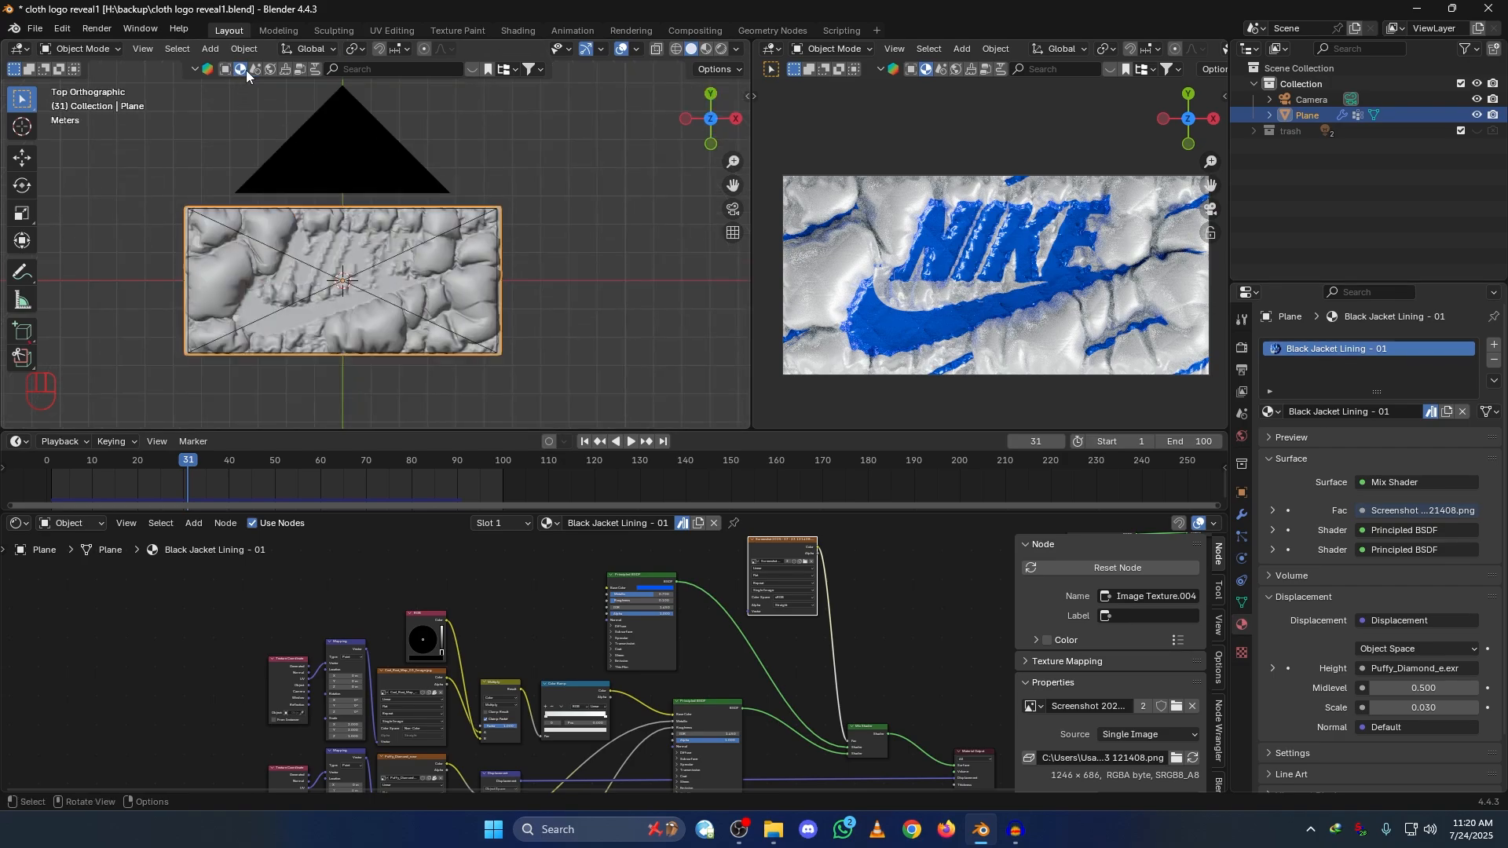
# Step: Search the material assets for "parachute", preview the Black Jacket Lining - 01 material, and close the results
pyautogui.click(359, 69)
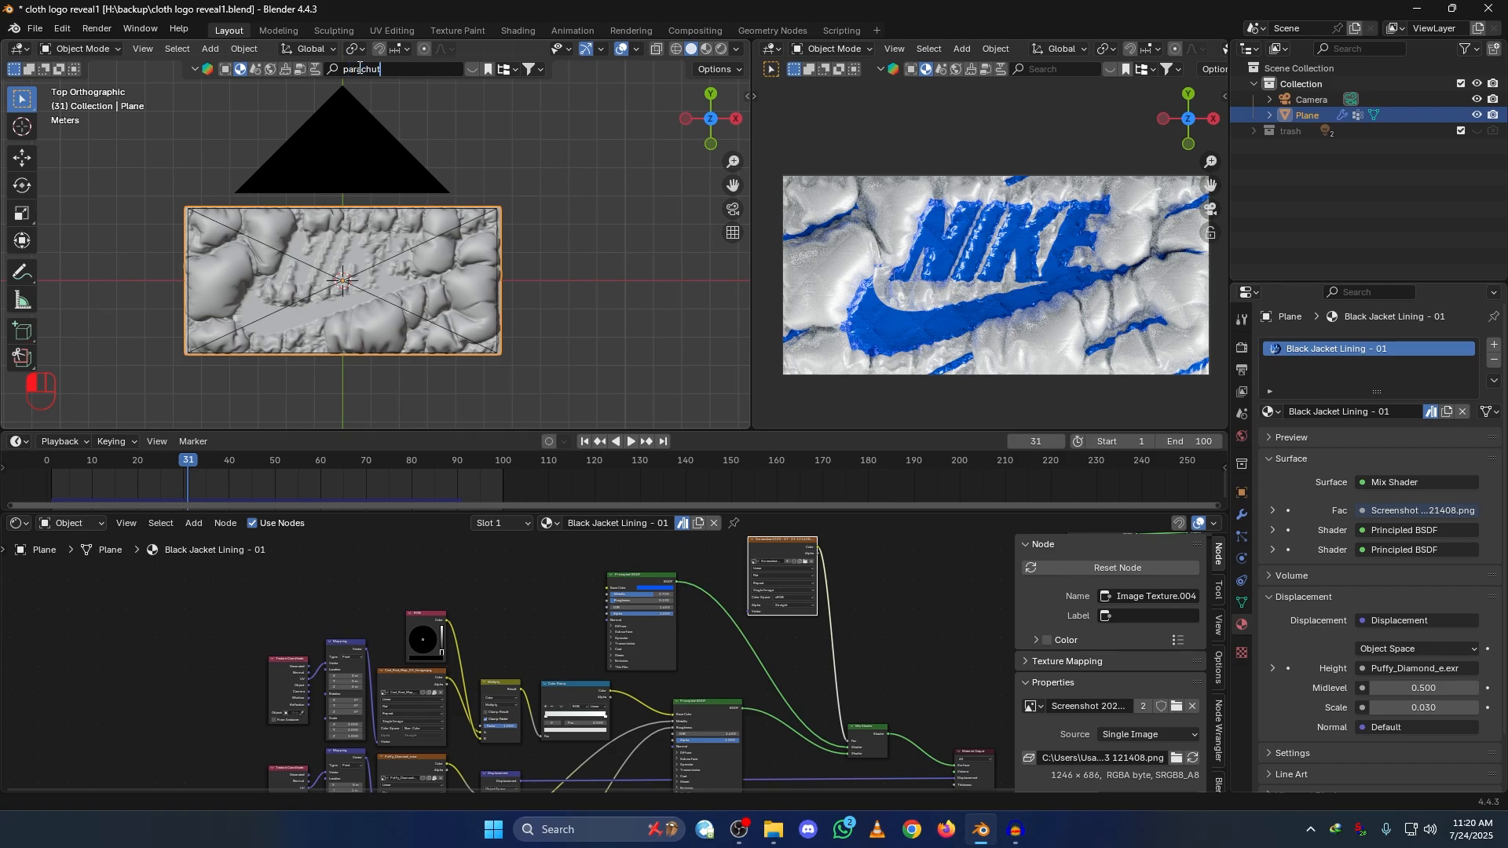
pyautogui.press('Return')
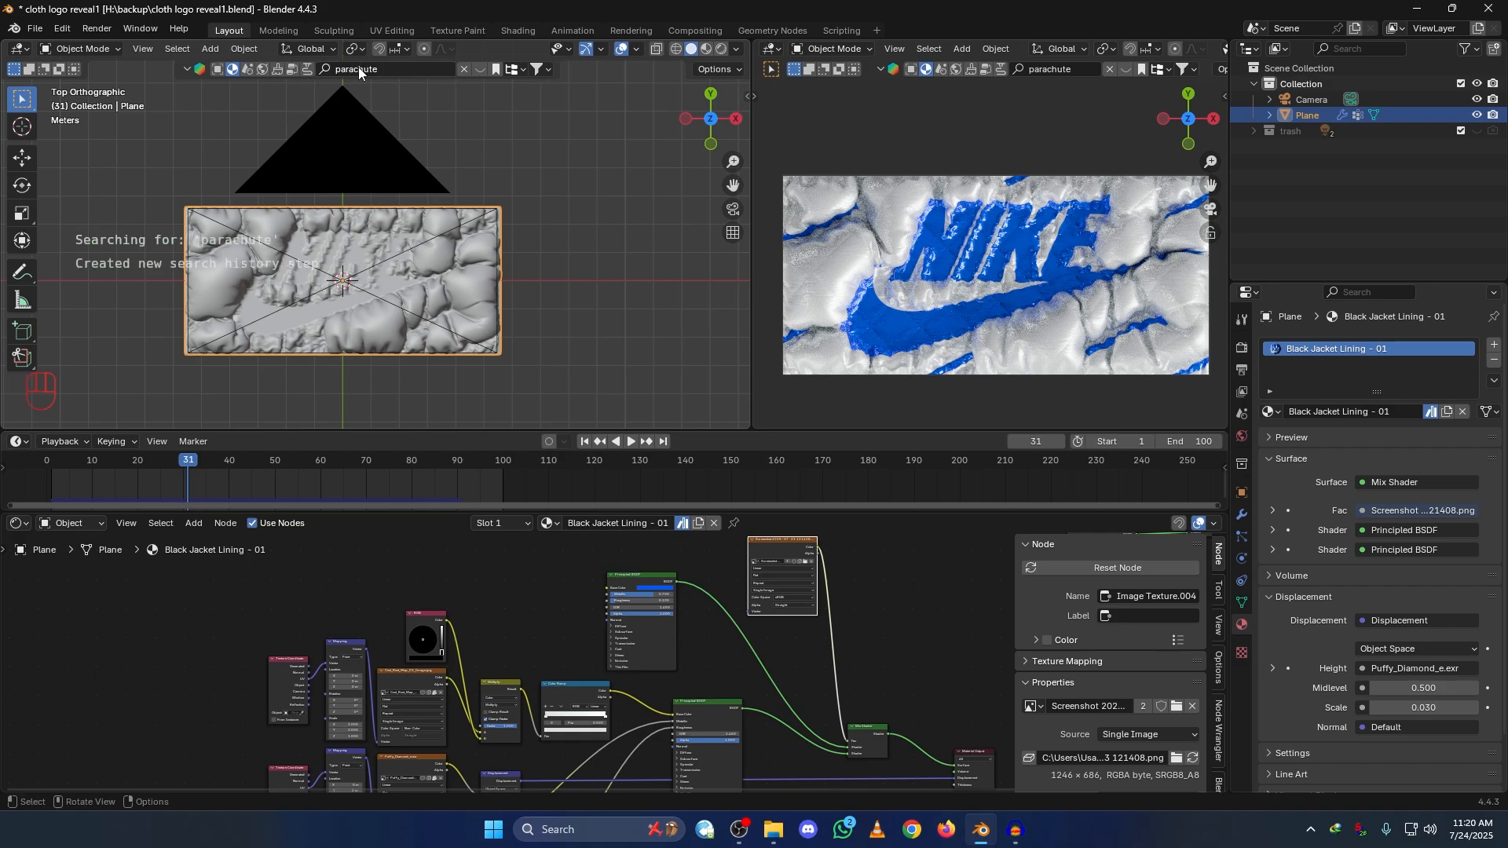
pyautogui.moveTo(111, 185)
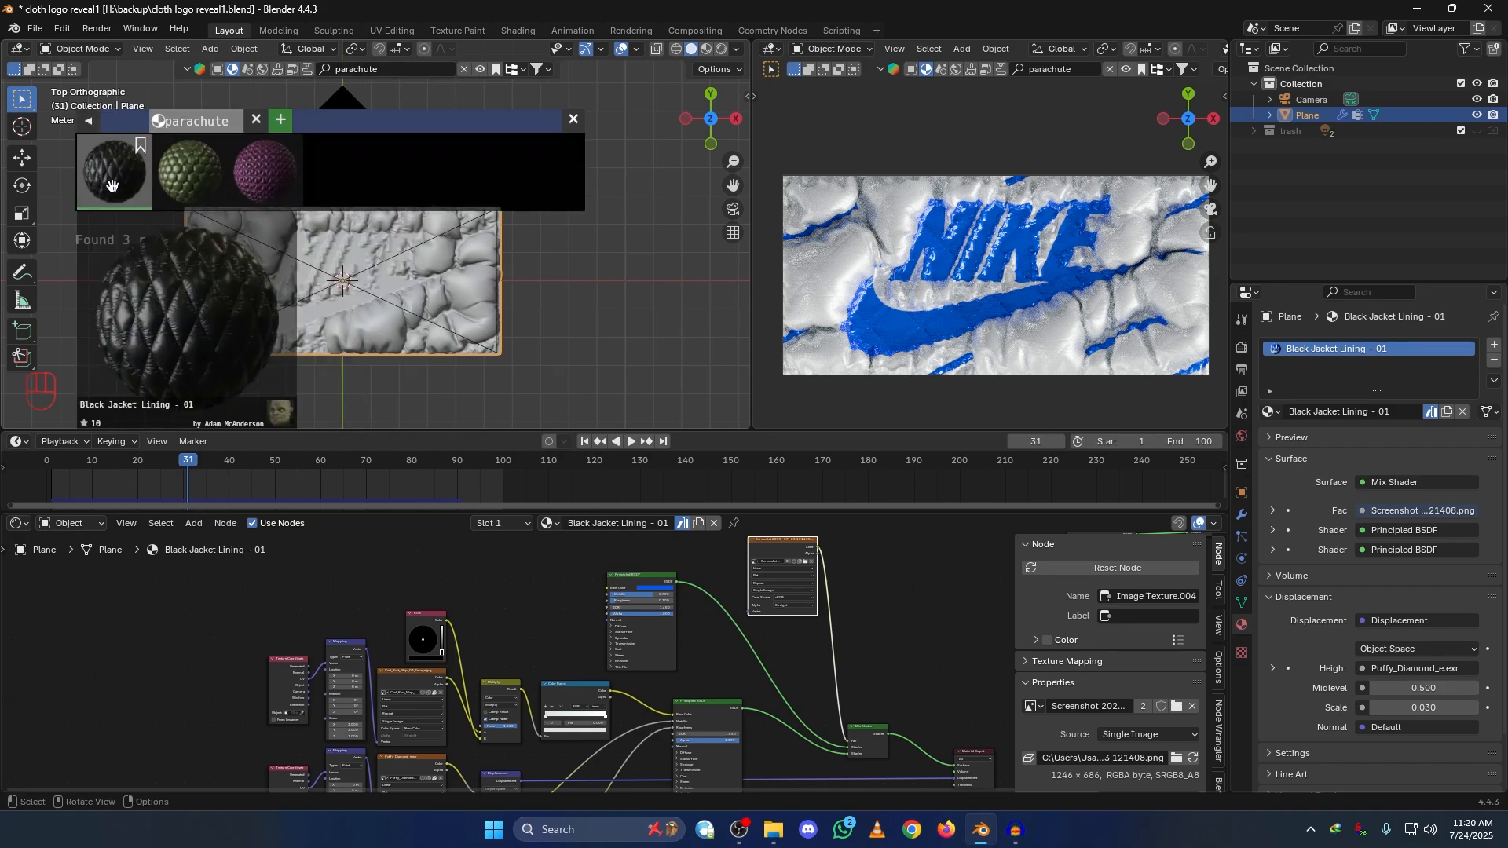
pyautogui.click(579, 123)
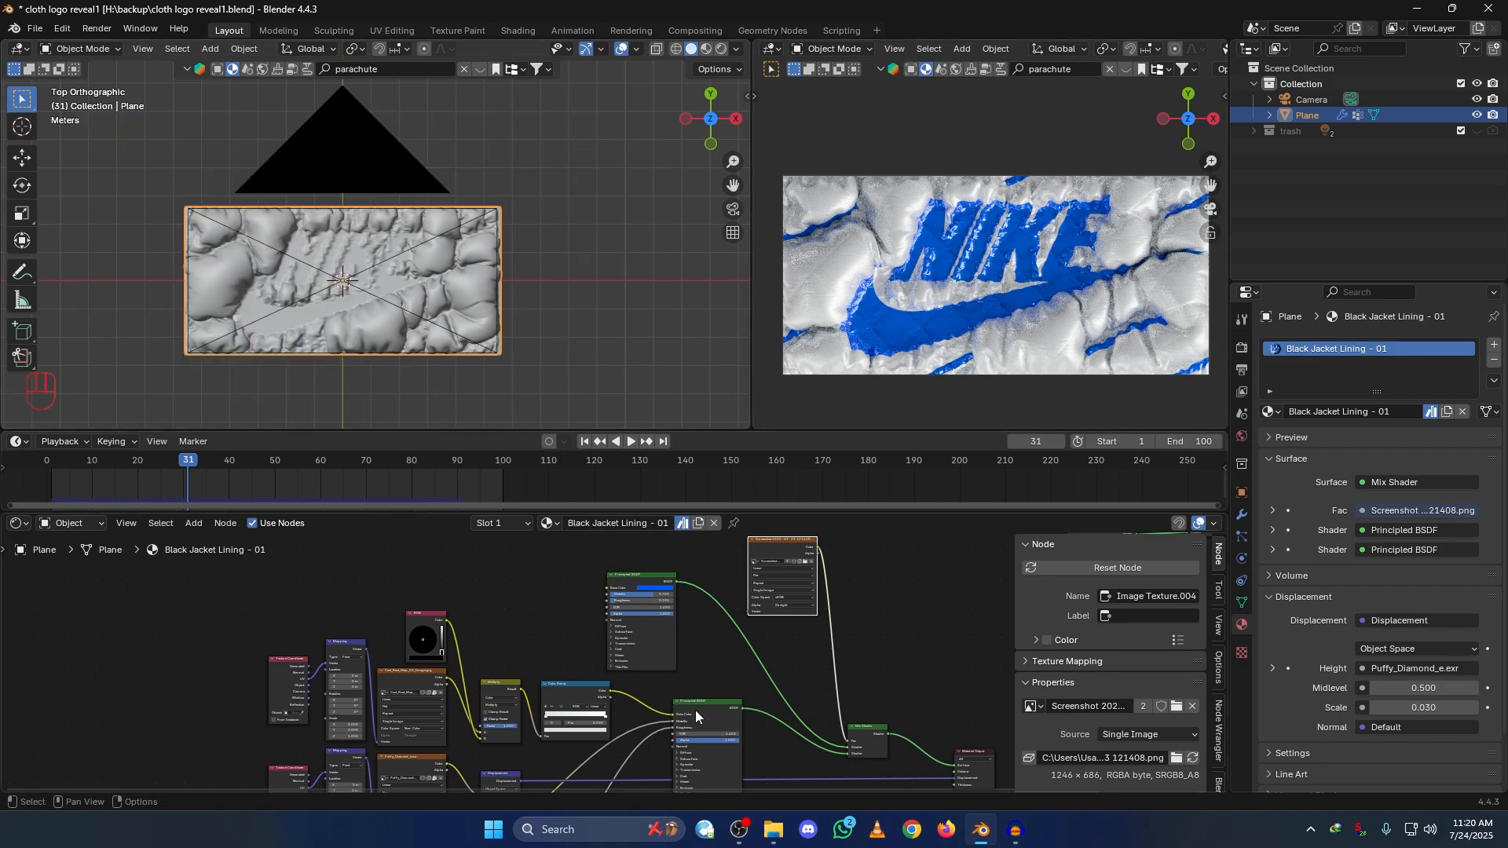
# Step: Delete the separate, unused group of two Principled BSDFs, a Mix Shader and an Image Texture from the Black Jacket Lining - 01 node tree
pyautogui.moveTo(804, 736); pyautogui.dragTo(697, 677, button='middle')
pyautogui.hotkey('ctrl', 'space')
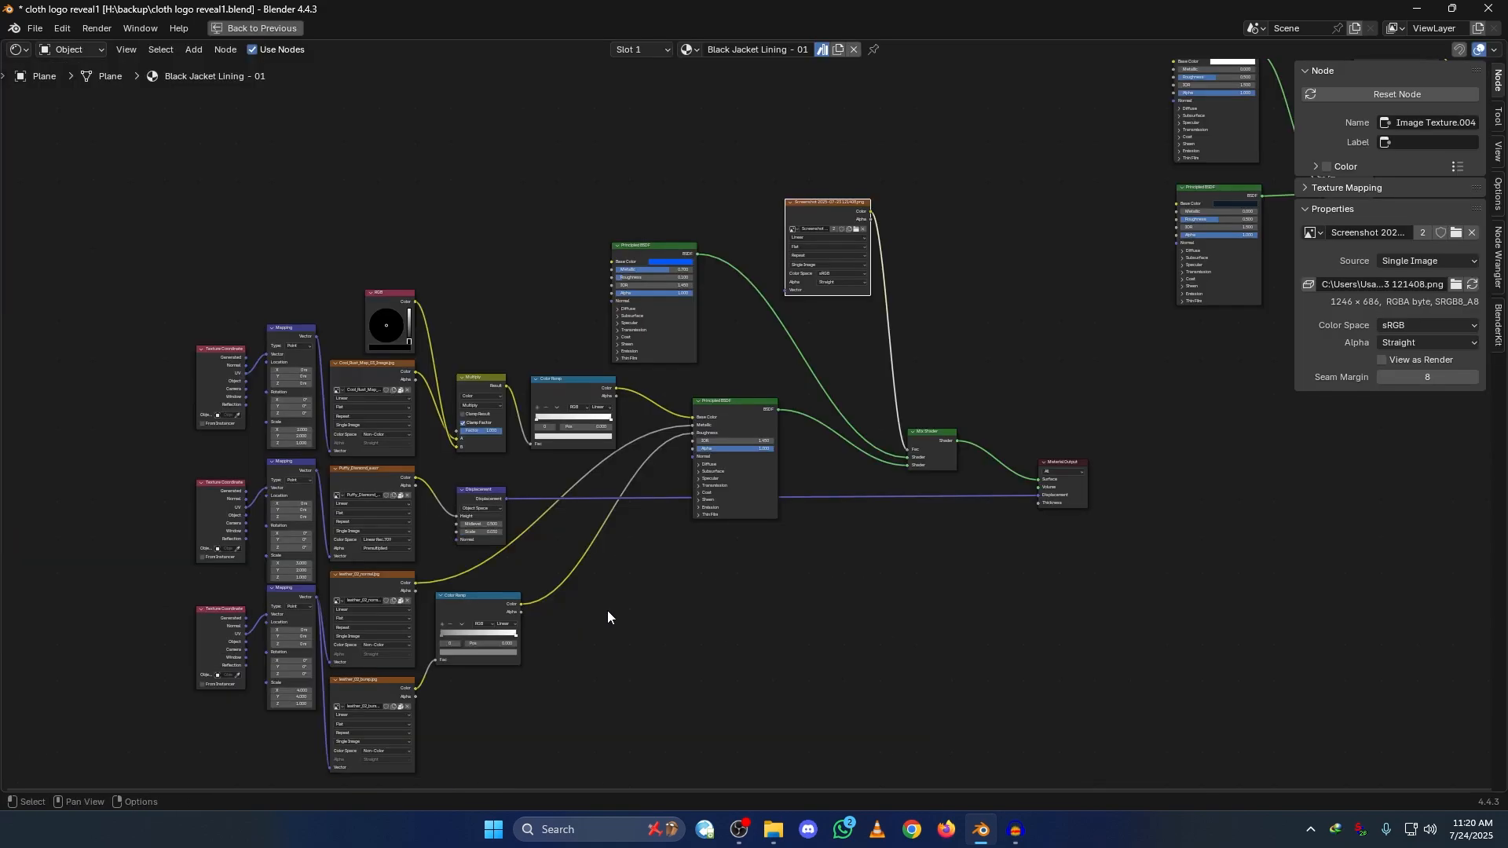
pyautogui.keyDown('ctrl'); pyautogui.moveTo(607, 610); pyautogui.dragTo(716, 580, button='middle'); pyautogui.keyUp('ctrl')
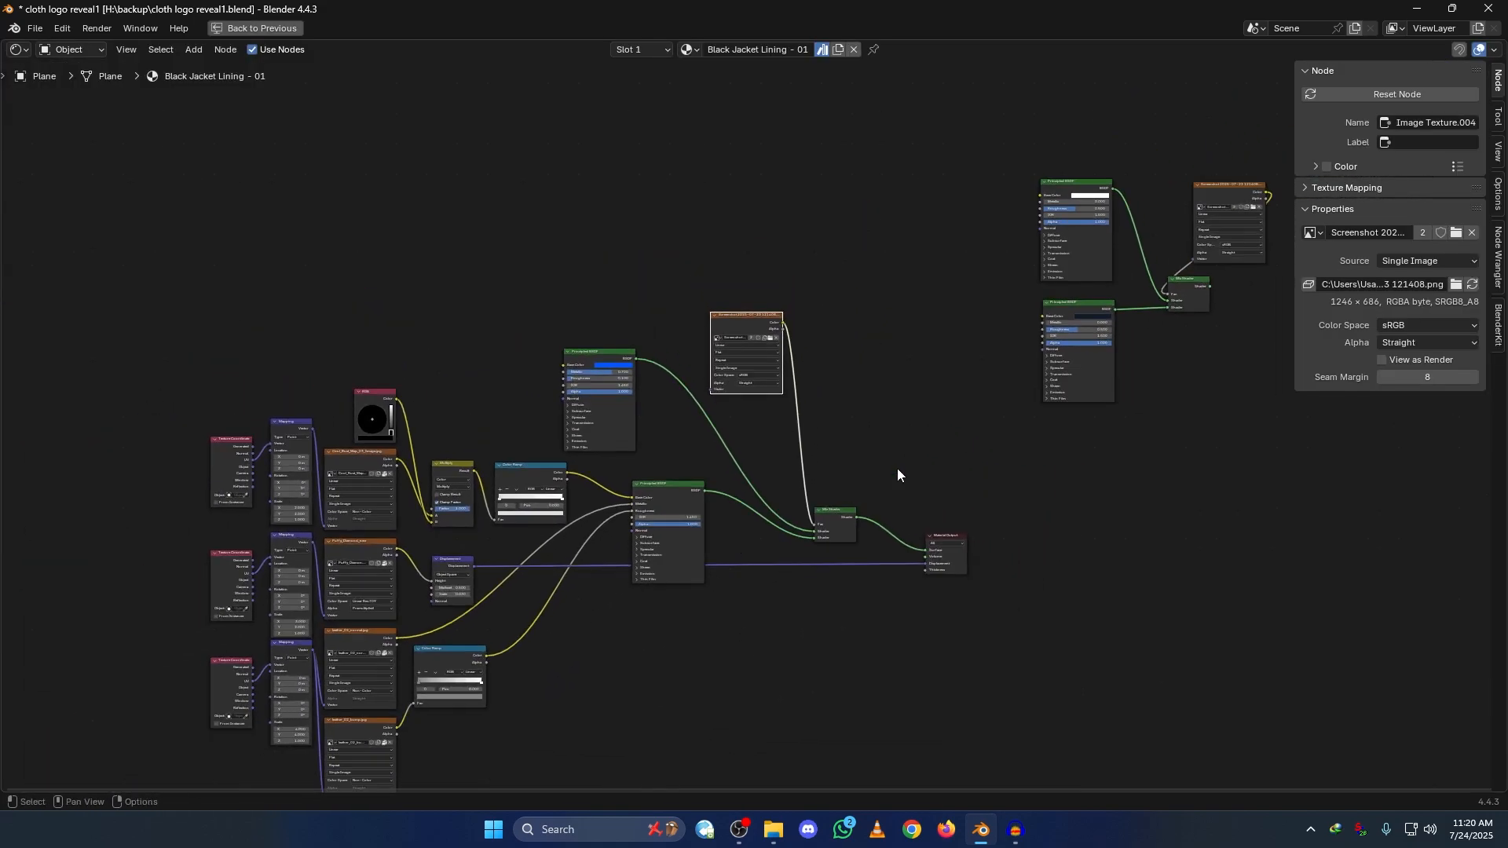
pyautogui.moveTo(994, 137); pyautogui.dragTo(1219, 447)
pyautogui.press('Delete')
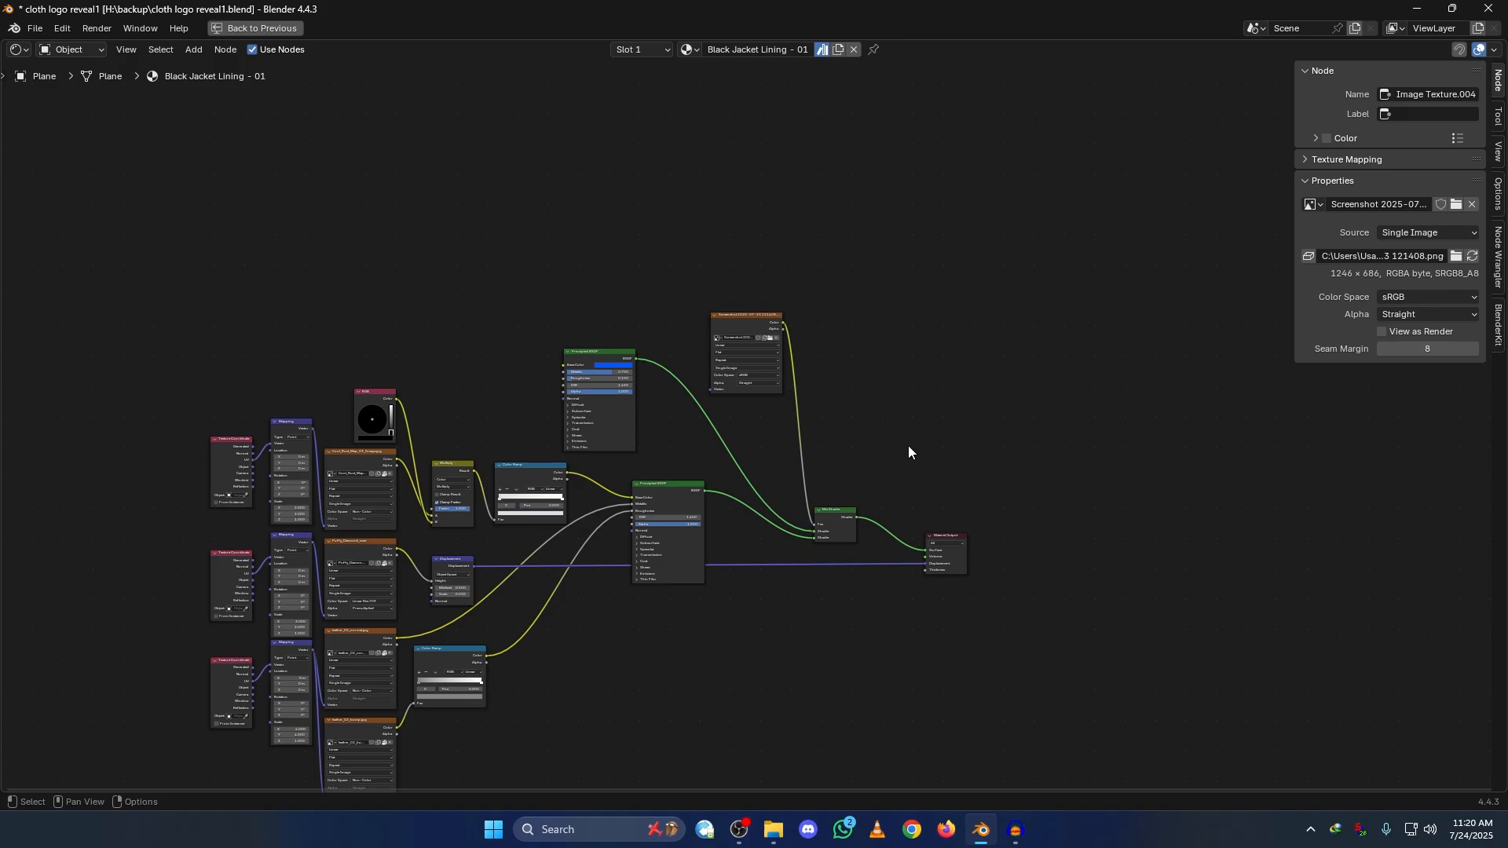
pyautogui.hotkey('ctrl', 'space')
# Step: Cut the Mix Shader's input and output links and move the node away from the shader chain
pyautogui.moveTo(705, 667); pyautogui.dragTo(746, 710, button='middle')
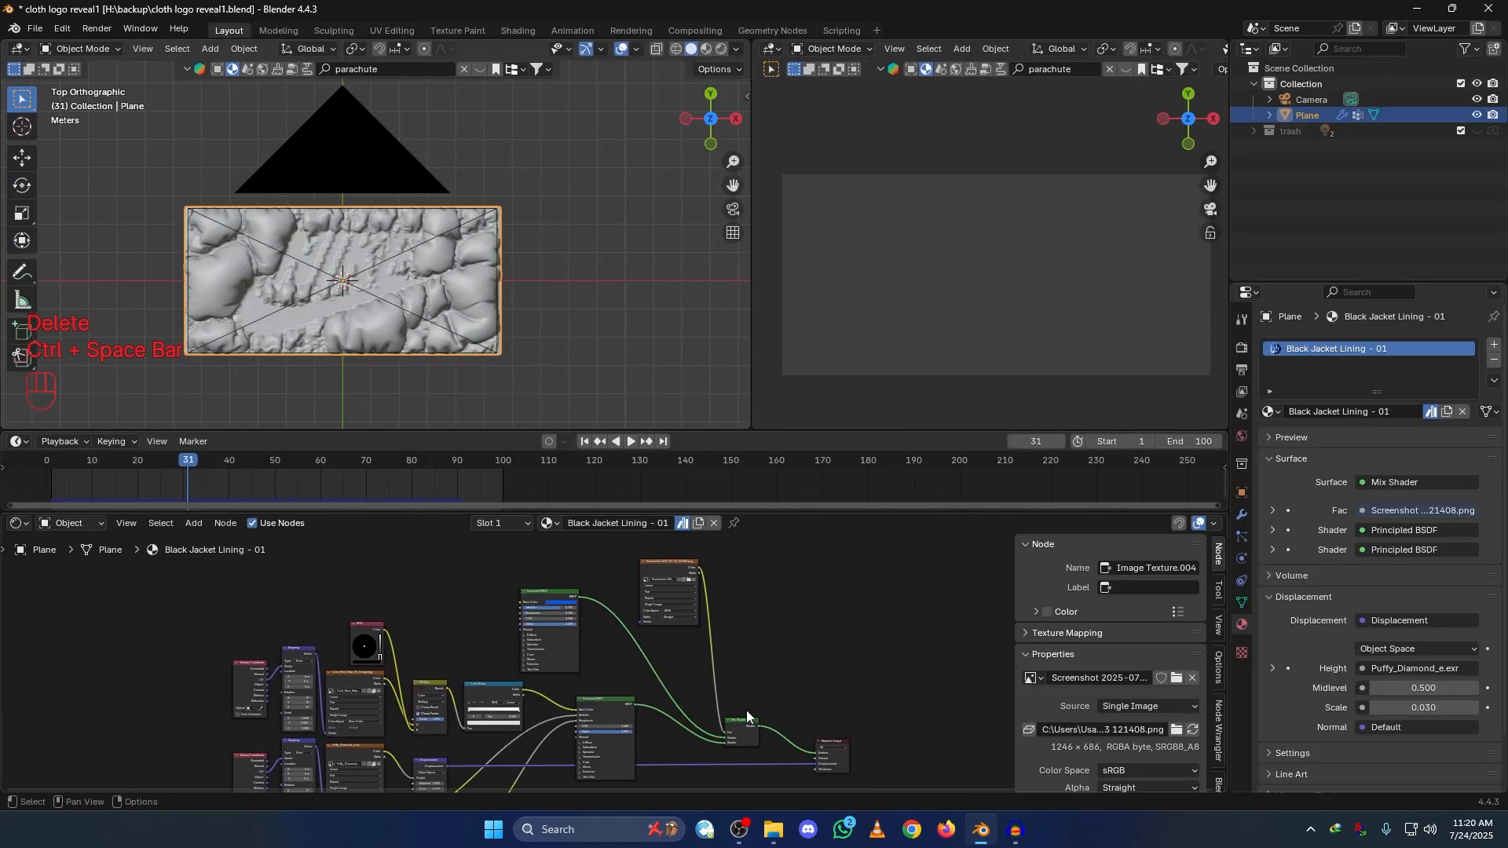
pyautogui.scroll(3, 752, 663)
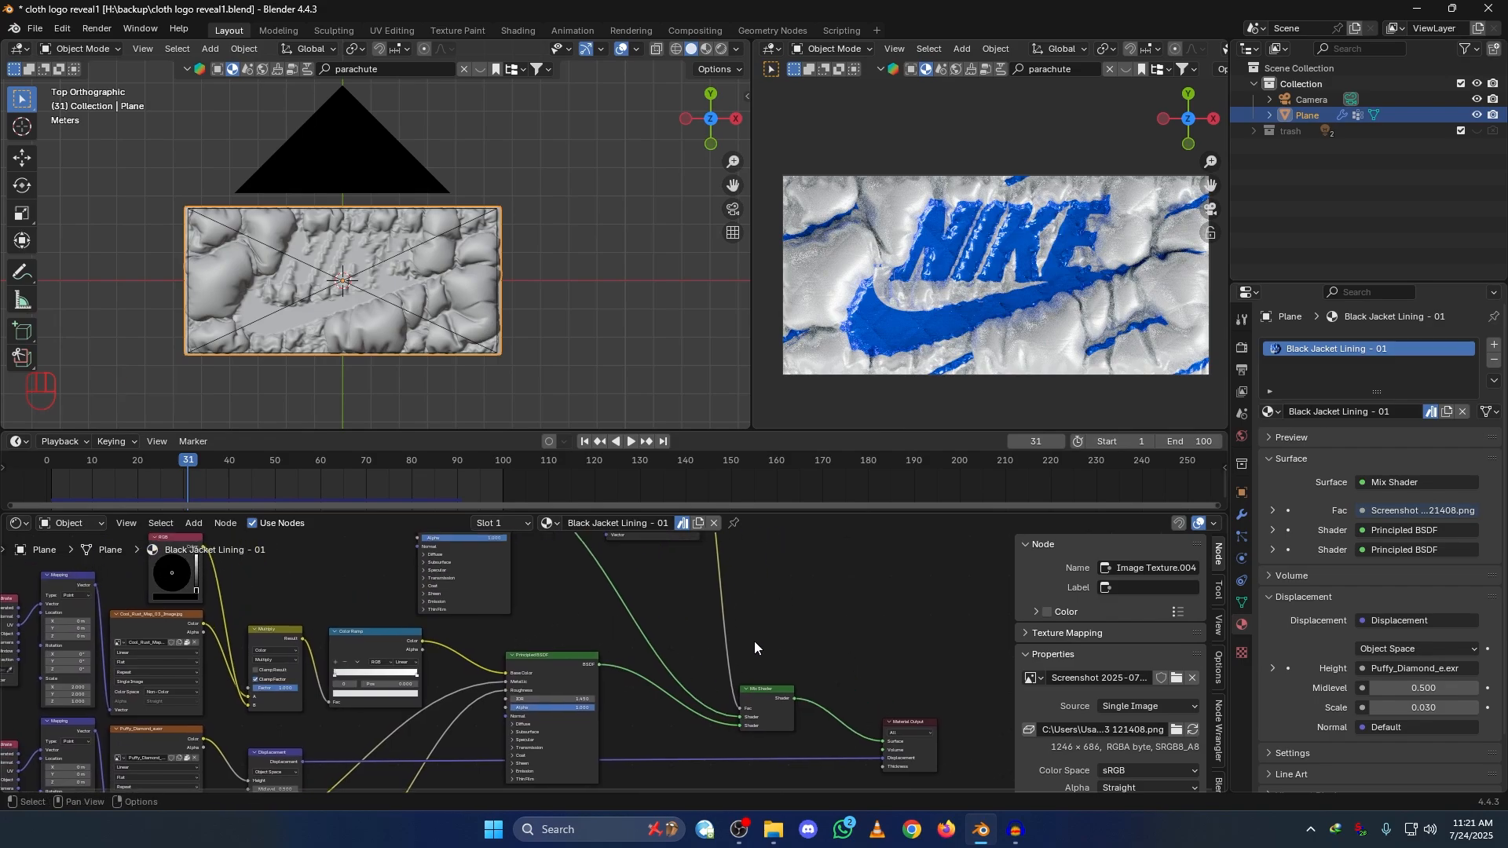
pyautogui.keyDown('ctrl'); pyautogui.moveTo(719, 662); pyautogui.dragTo(709, 715, button='right'); pyautogui.keyUp('ctrl')
pyautogui.moveTo(767, 691); pyautogui.dragTo(794, 640)
pyautogui.keyDown('ctrl'); pyautogui.moveTo(855, 637); pyautogui.dragTo(834, 682, button='right'); pyautogui.keyUp('ctrl')
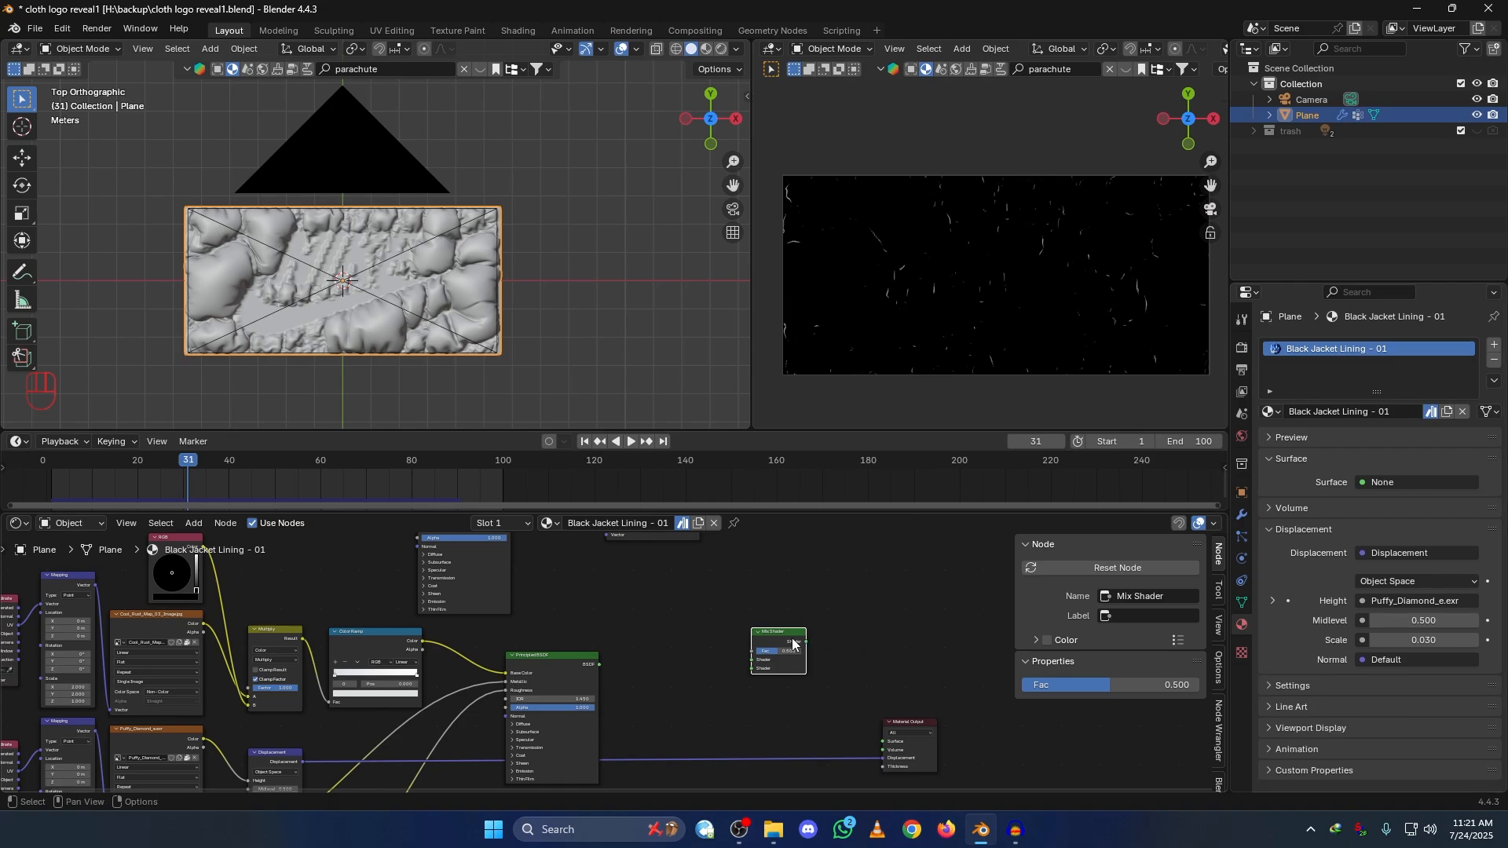
# Step: Connect the textured Principled BSDF's output directly to the Material Output's Surface input
pyautogui.scroll(-3, 710, 647)
pyautogui.click(603, 669)
pyautogui.moveTo(604, 666); pyautogui.dragTo(787, 711)
pyautogui.moveTo(681, 630); pyautogui.dragTo(682, 667, button='middle')
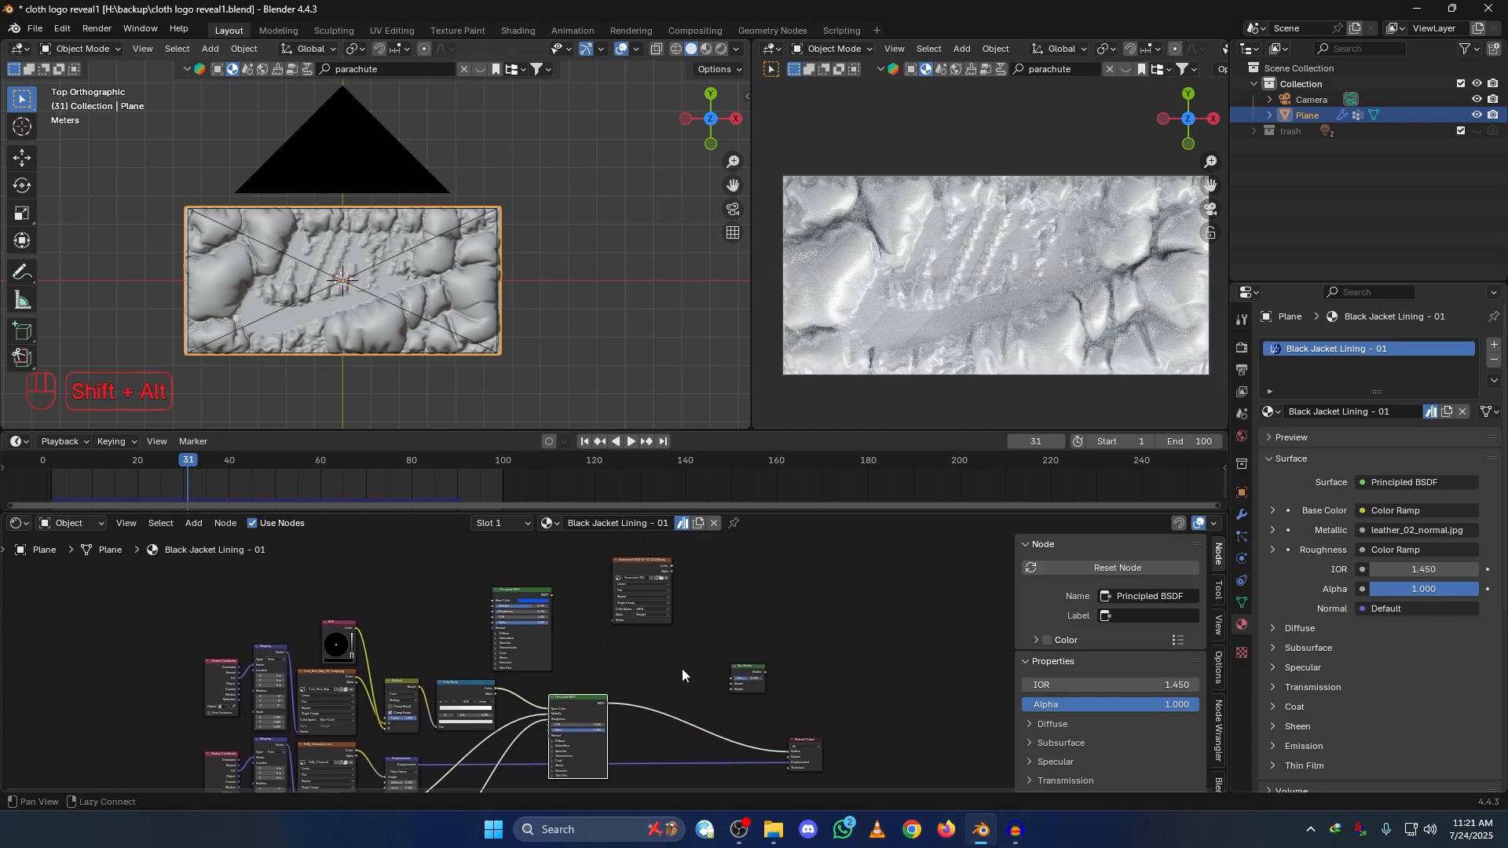
# Step: Reposition the blue Principled BSDF and logo image nodes, and insert the Mix Shader between the textured Principled BSDF and Material Output
pyautogui.moveTo(520, 591); pyautogui.dragTo(567, 577)
pyautogui.moveTo(657, 561); pyautogui.dragTo(665, 571)
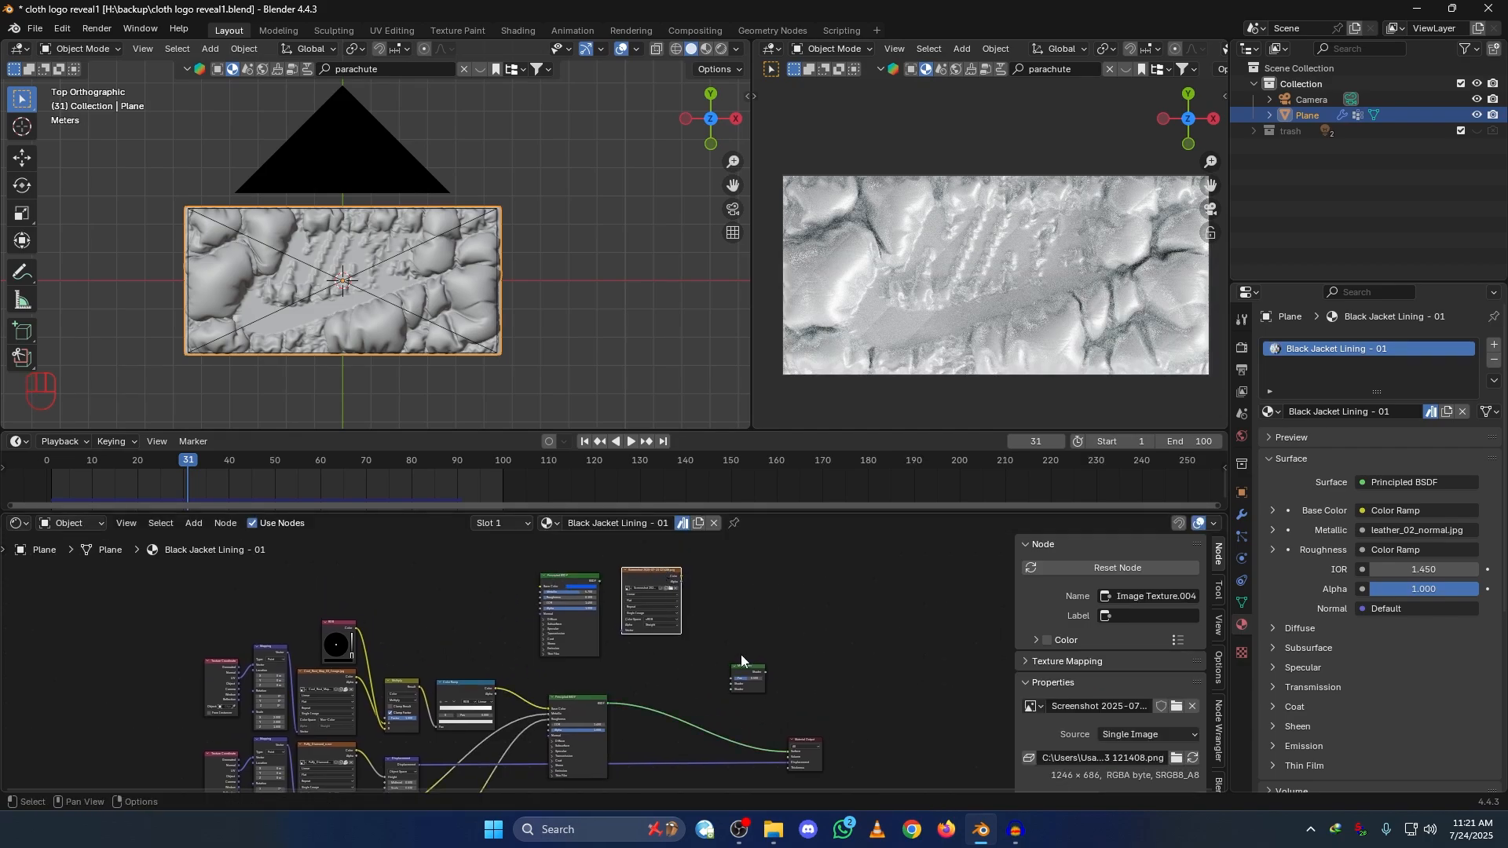
pyautogui.moveTo(745, 667); pyautogui.dragTo(737, 653)
pyautogui.moveTo(655, 680)
pyautogui.keyDown('ctrl'); pyautogui.keyDown('alt'); pyautogui.mouseDown()
pyautogui.moveTo(658, 637)
pyautogui.moveTo(636, 602)
pyautogui.moveTo(693, 612)
pyautogui.moveTo(675, 686)
pyautogui.moveTo(733, 643)
pyautogui.moveTo(730, 616)
pyautogui.moveTo(665, 679)
pyautogui.mouseUp(); pyautogui.keyUp('alt'); pyautogui.keyUp('ctrl')
pyautogui.hotkey('shift', 'a')
pyautogui.click(607, 614)
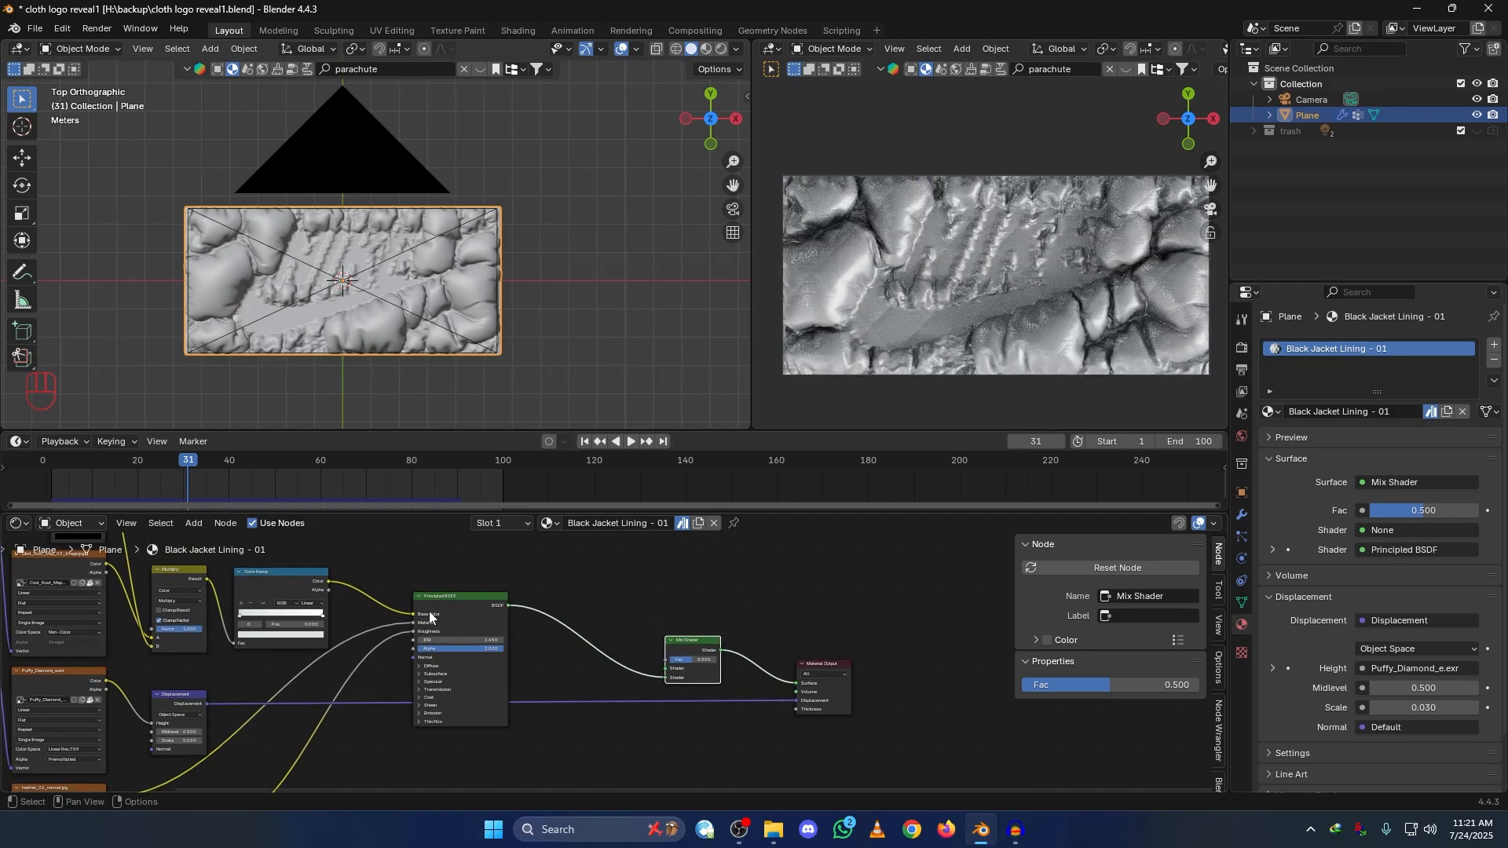
pyautogui.keyDown('alt'); pyautogui.keyDown('shift'); pyautogui.moveTo(574, 599); pyautogui.dragTo(571, 713); pyautogui.keyUp('shift'); pyautogui.keyUp('alt')
pyautogui.click(518, 705)
pyautogui.hotkey('shift', 'd')
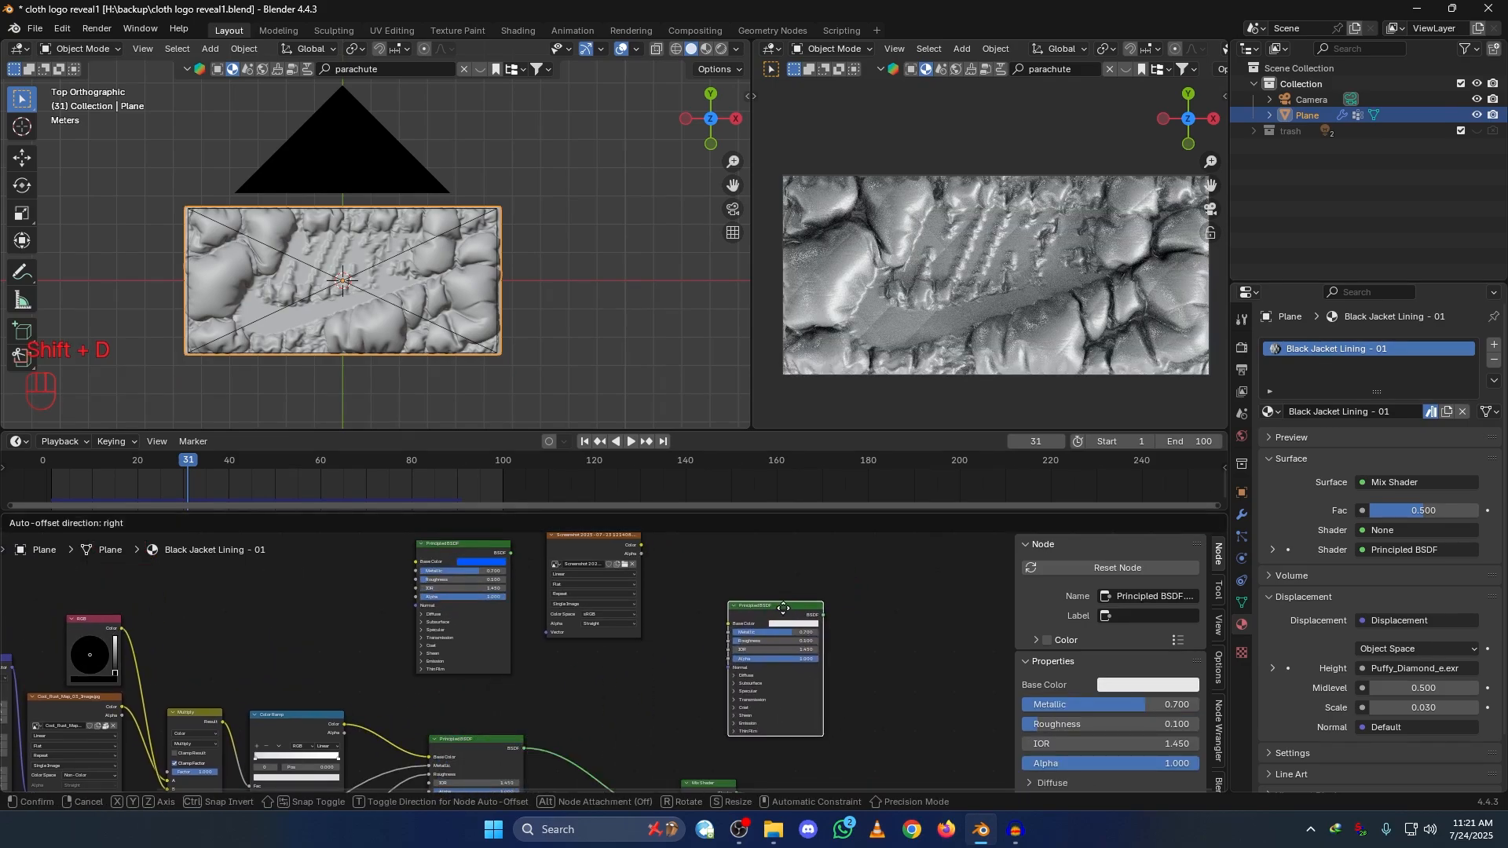
pyautogui.rightClick(517, 682)
pyautogui.hotkey('ctrl', 'z')
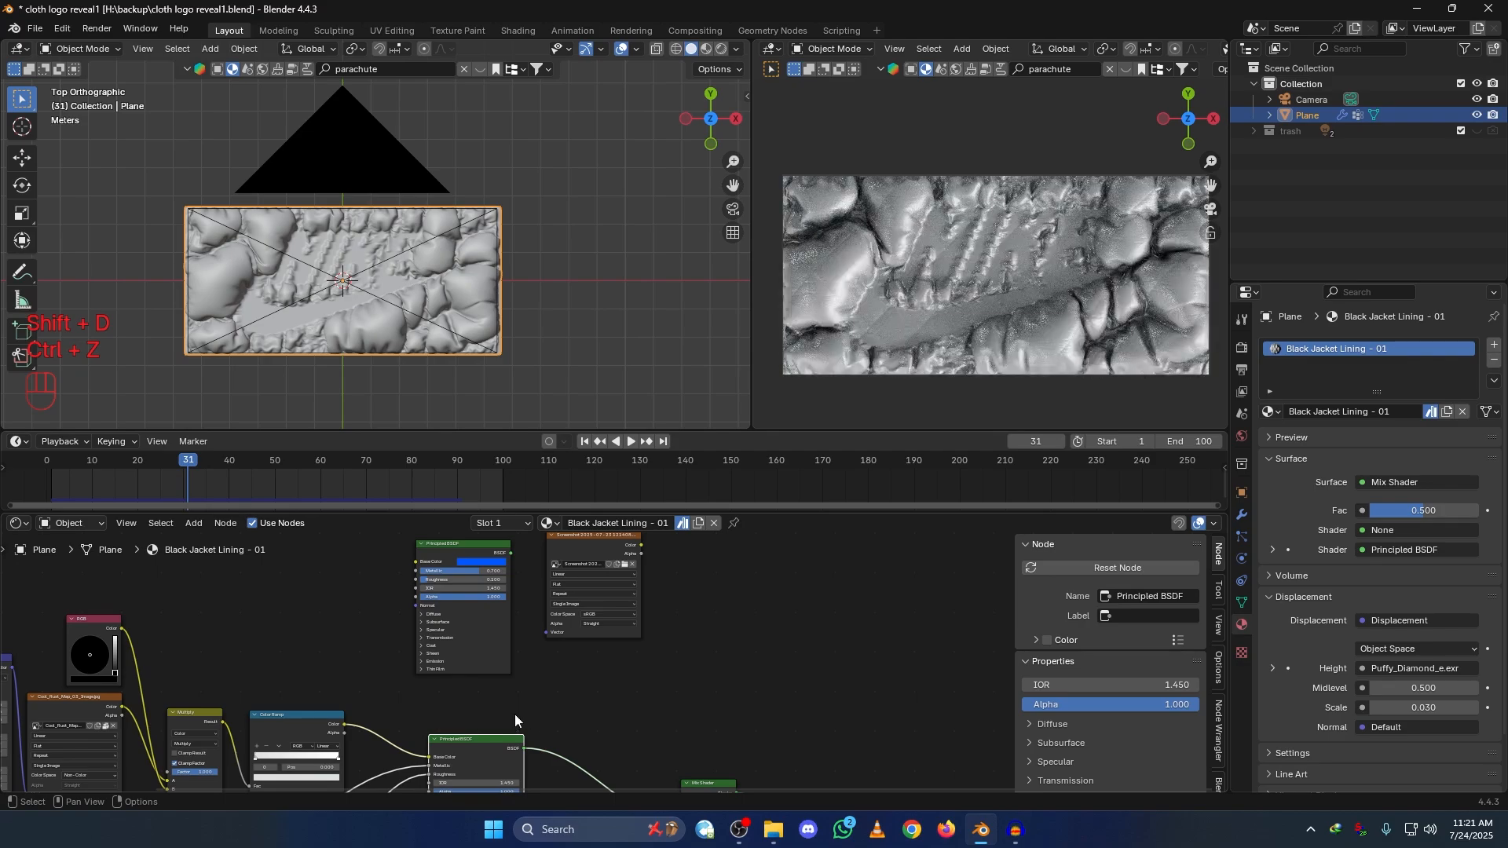
pyautogui.scroll(2, 507, 691)
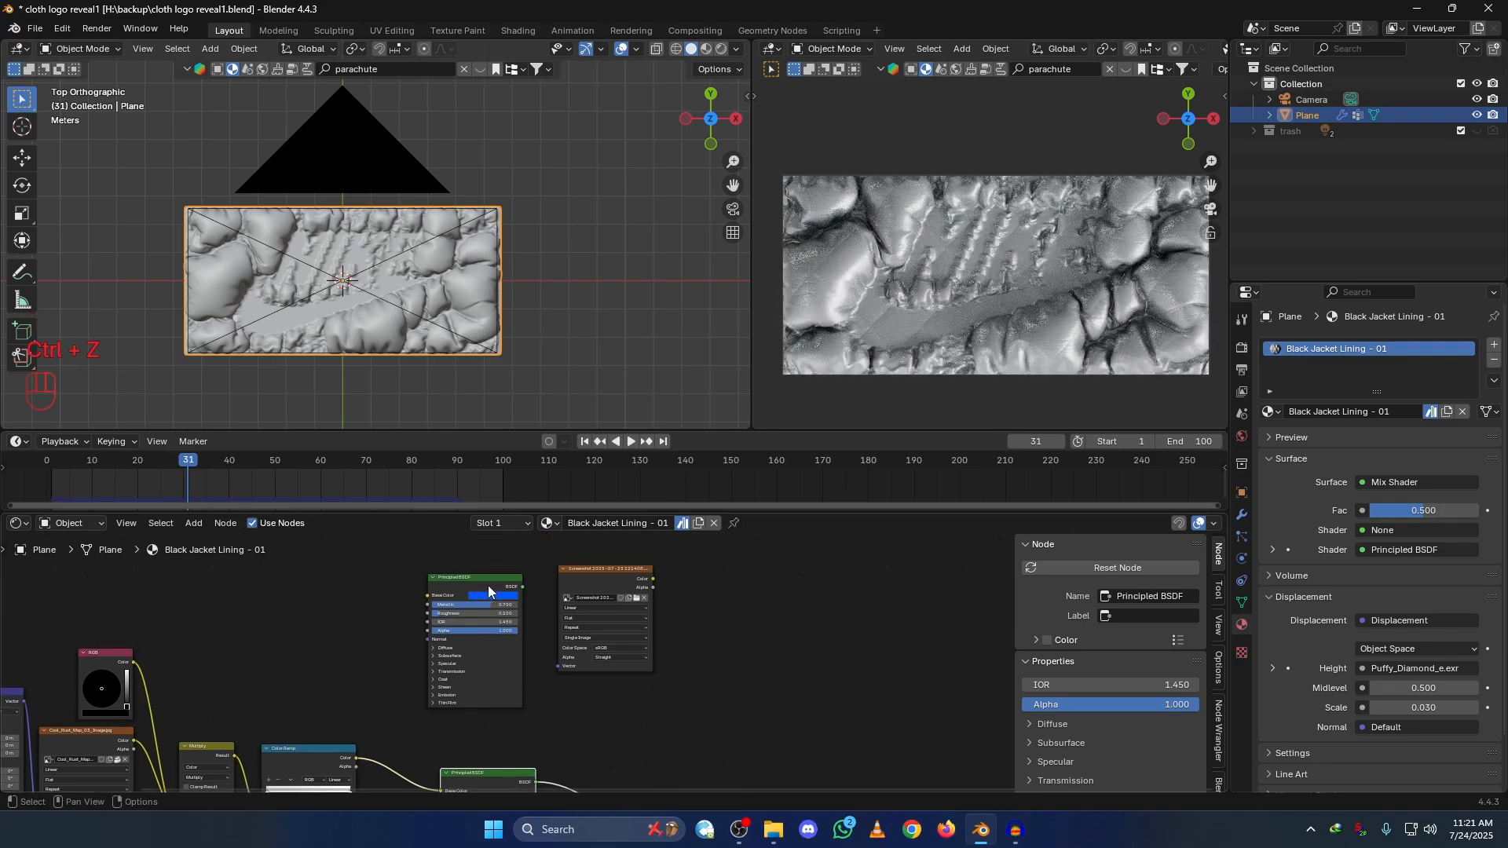
# Step: Connect the blue Principled BSDF to the Mix Shader's first Shader input and shift the logo image node slightly aside
pyautogui.moveTo(489, 591); pyautogui.dragTo(489, 616)
pyautogui.keyDown('alt'); pyautogui.keyDown('shift'); pyautogui.moveTo(606, 738); pyautogui.dragTo(538, 638); pyautogui.keyUp('shift'); pyautogui.keyUp('alt')
pyautogui.moveTo(475, 547); pyautogui.dragTo(644, 740)
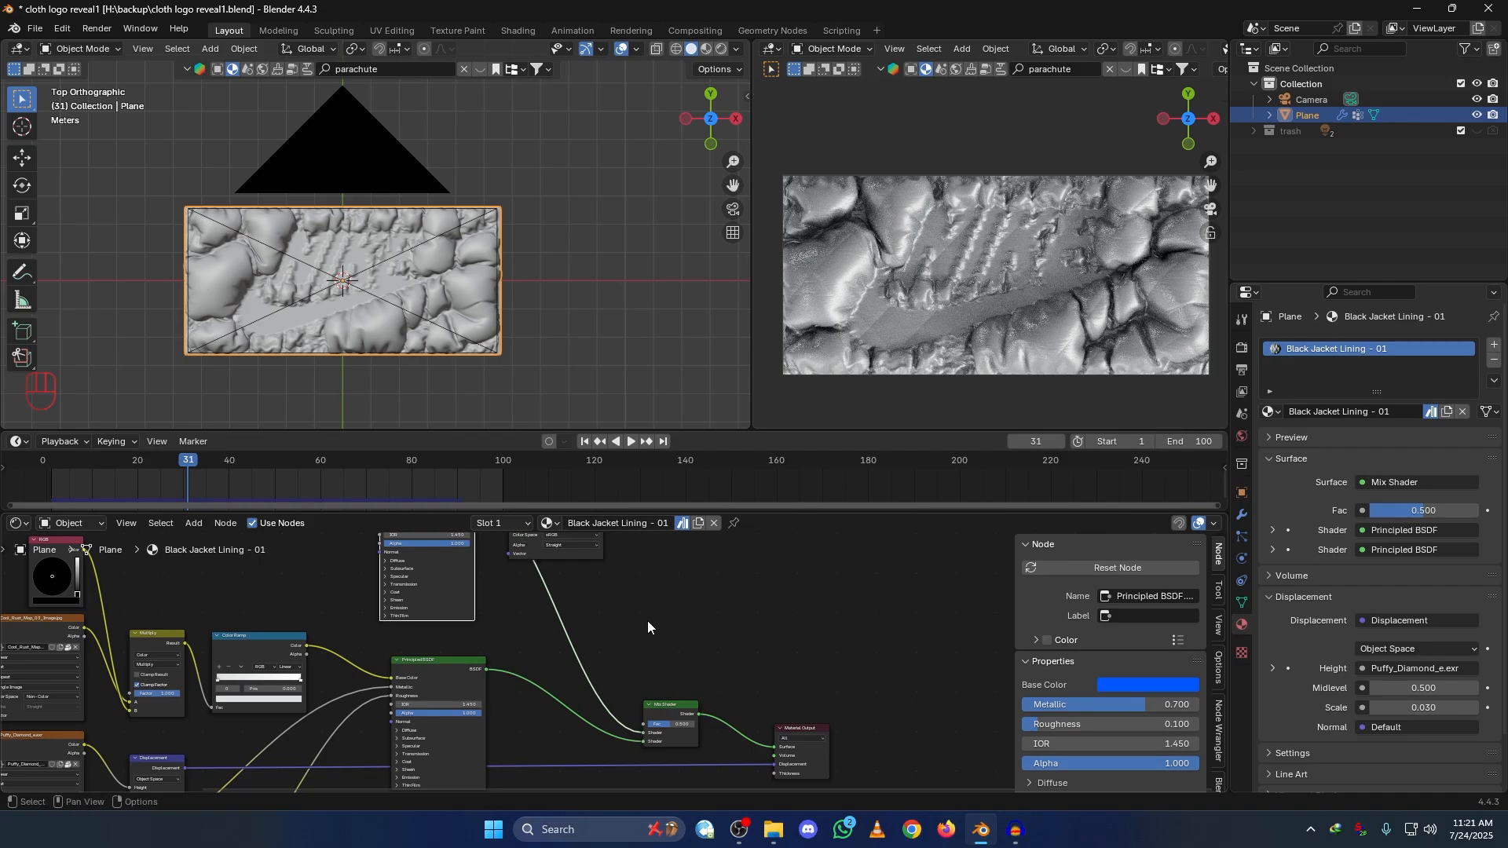
pyautogui.keyDown('alt'); pyautogui.keyDown('shift'); pyautogui.moveTo(653, 577); pyautogui.dragTo(661, 654); pyautogui.keyUp('shift'); pyautogui.keyUp('alt')
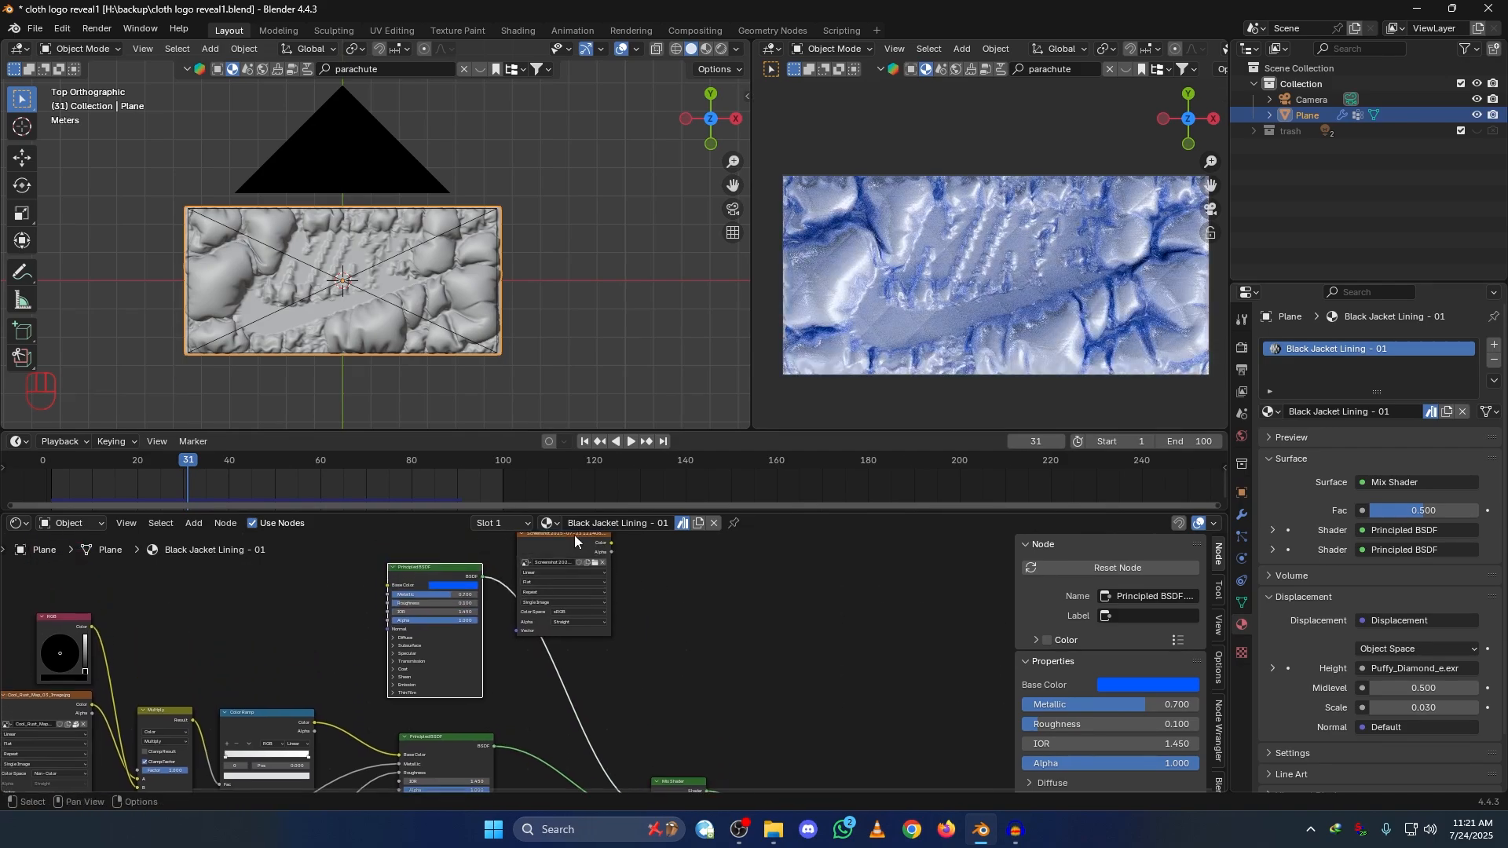
pyautogui.moveTo(575, 539); pyautogui.dragTo(590, 550)
pyautogui.hotkey('shift', 'a')
pyautogui.click(731, 608)
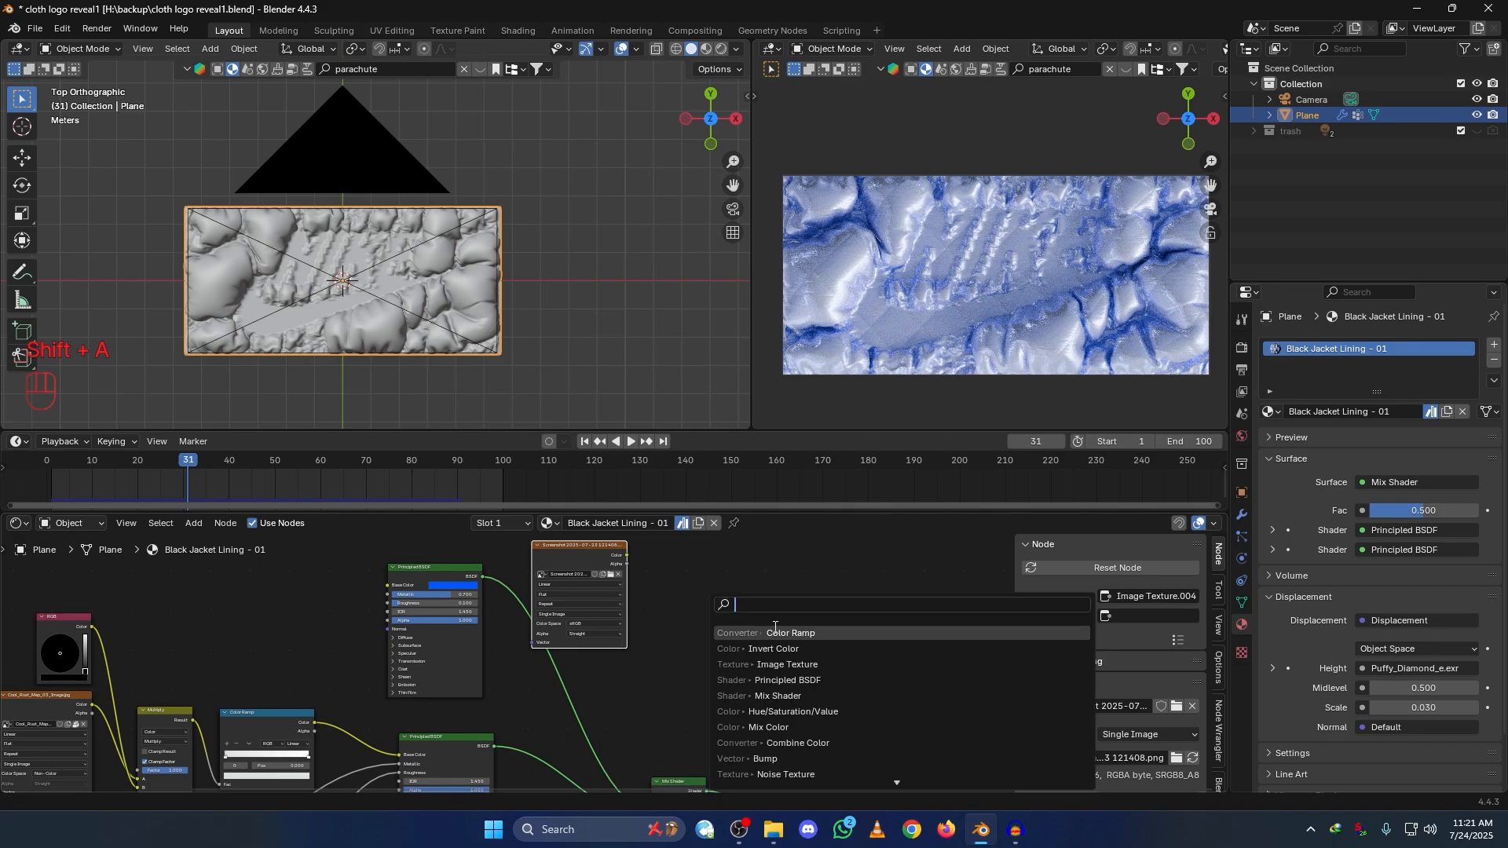
pyautogui.click(793, 665)
pyautogui.rightClick(704, 594)
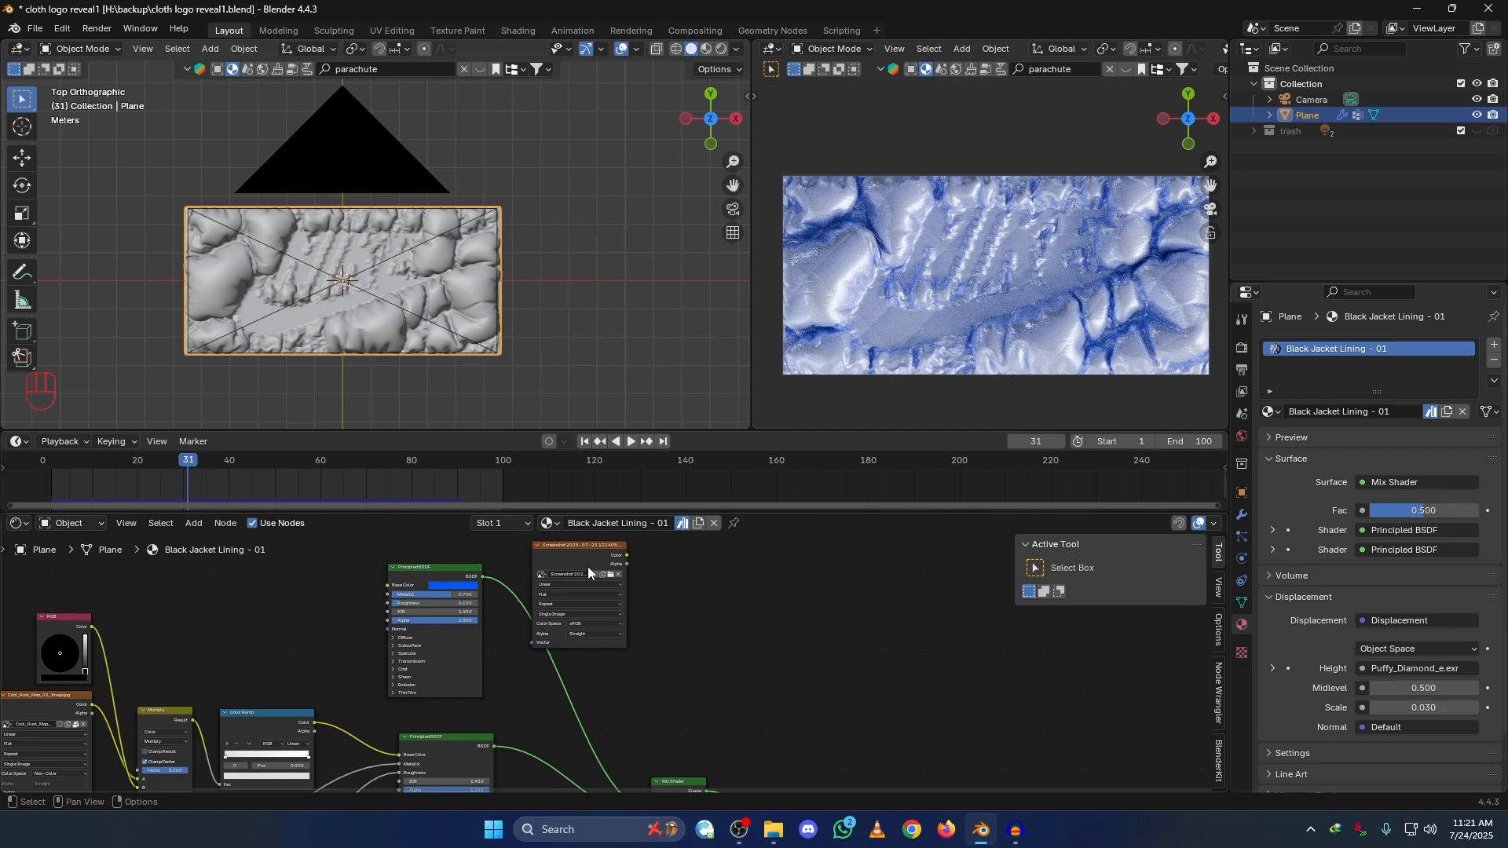
# Step: Shift the logo image node aside and connect its Color output to the Mix Shader's Fac input
pyautogui.moveTo(586, 557); pyautogui.dragTo(635, 562)
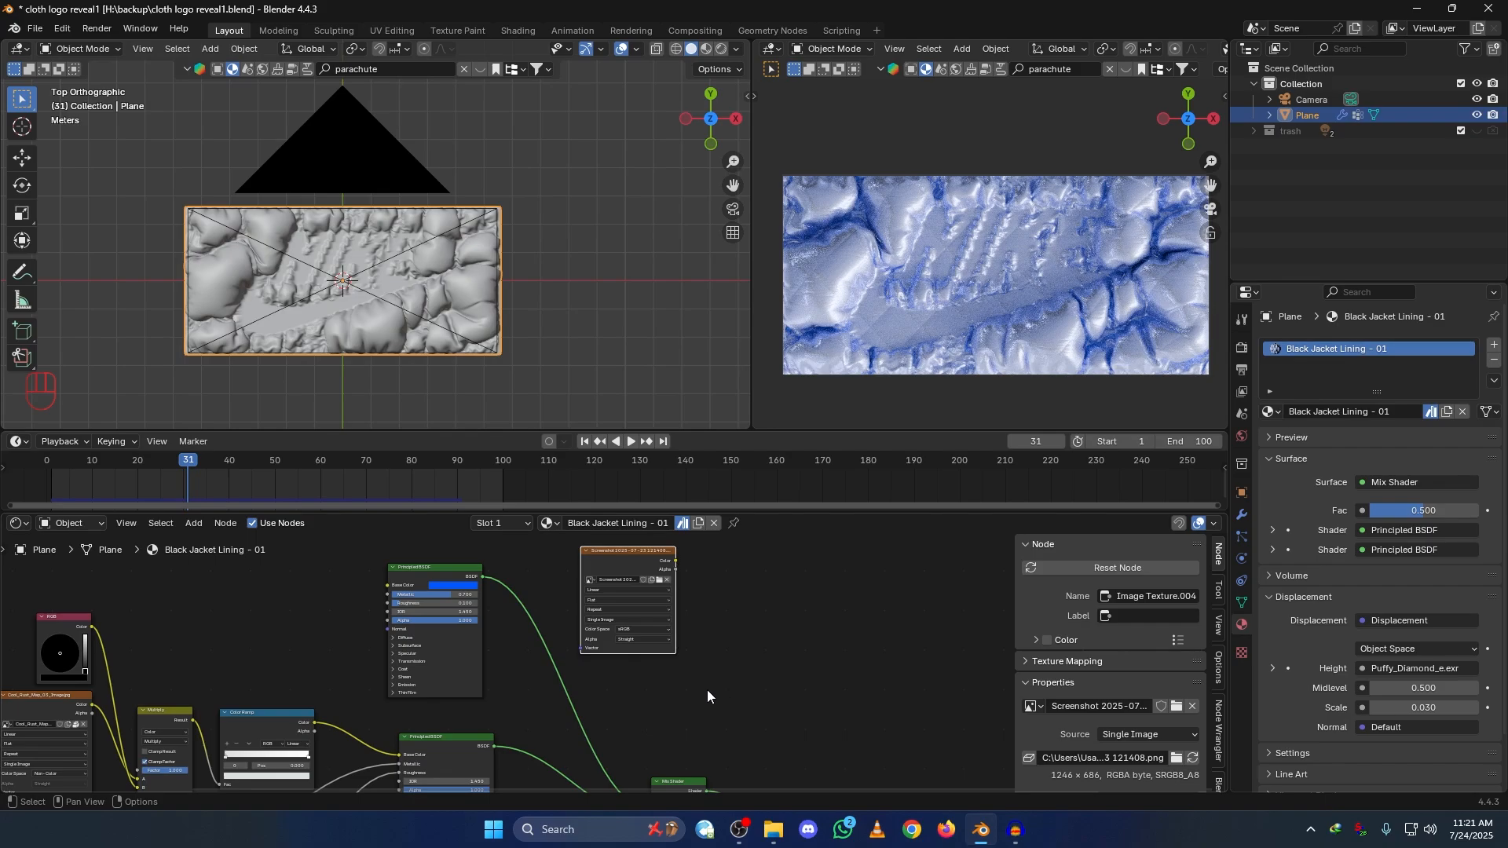
pyautogui.scroll(-2, 680, 696)
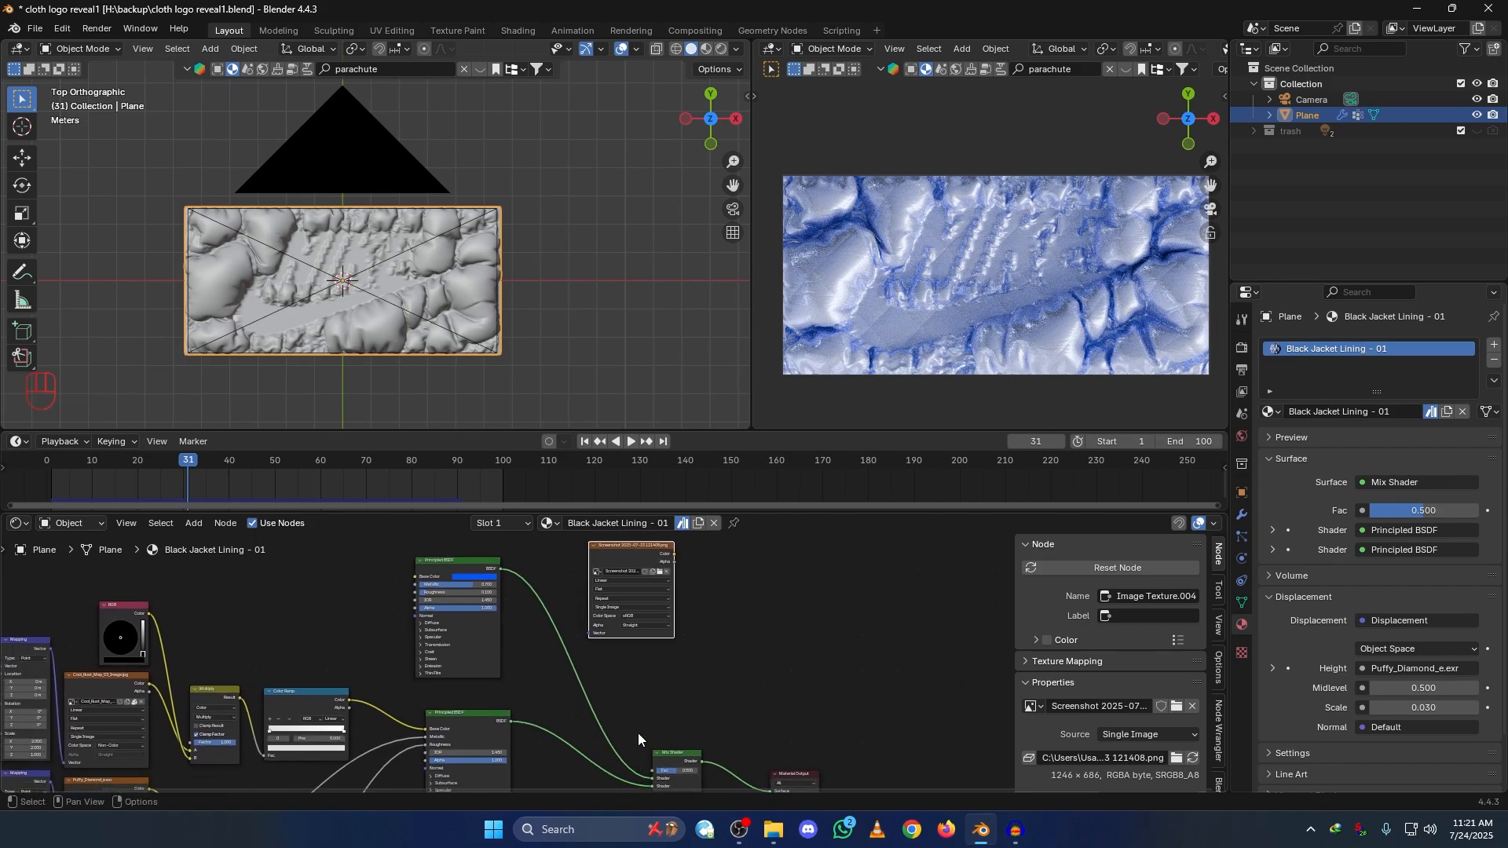
pyautogui.moveTo(678, 558); pyautogui.dragTo(726, 595)
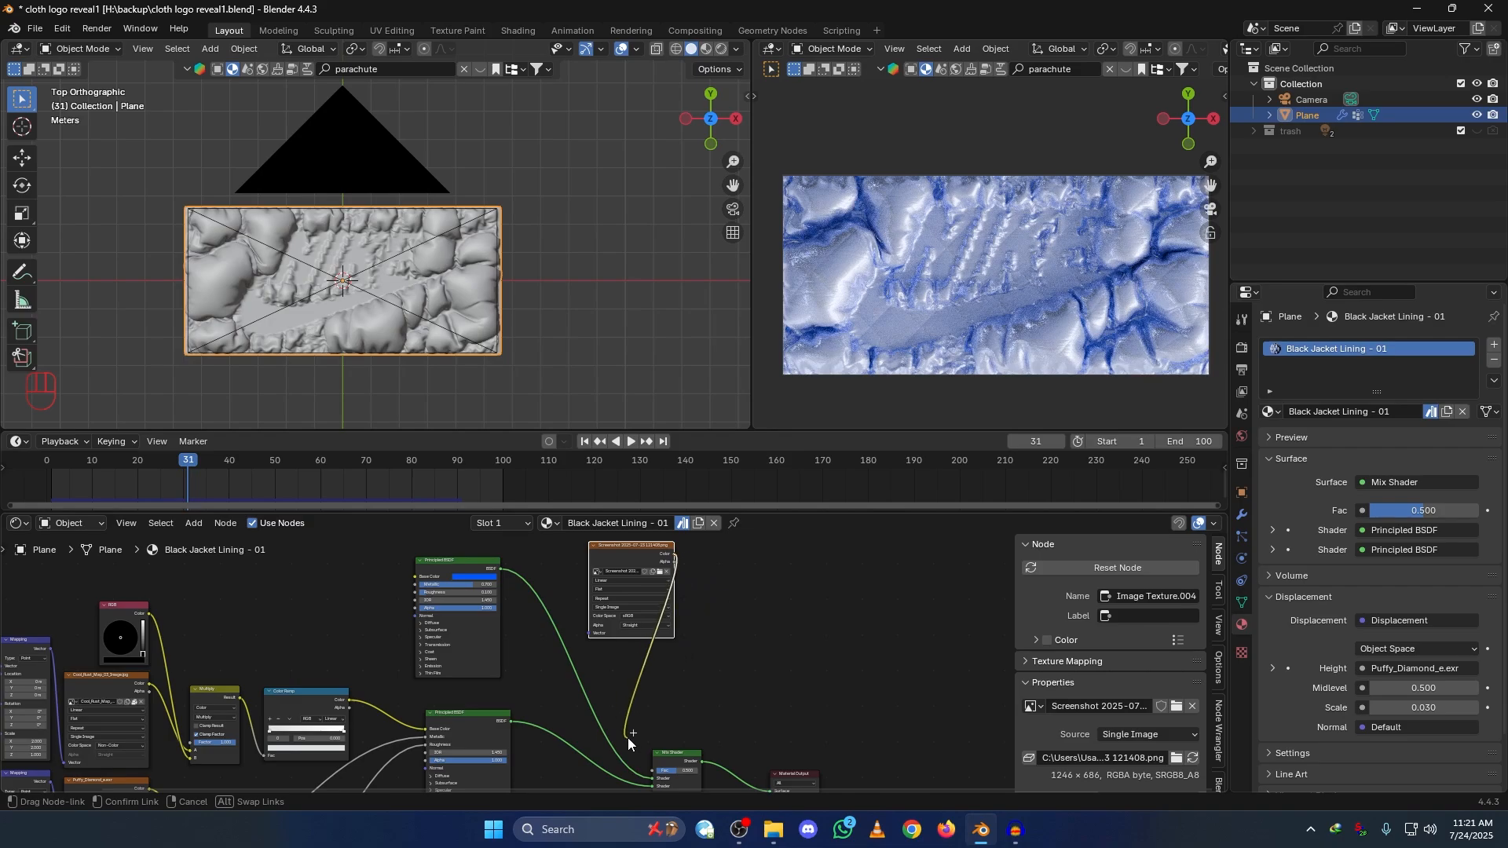
pyautogui.moveTo(628, 738)
pyautogui.mouseDown()
pyautogui.moveTo(647, 765)
pyautogui.moveTo(643, 704)
pyautogui.moveTo(652, 745)
pyautogui.mouseUp()
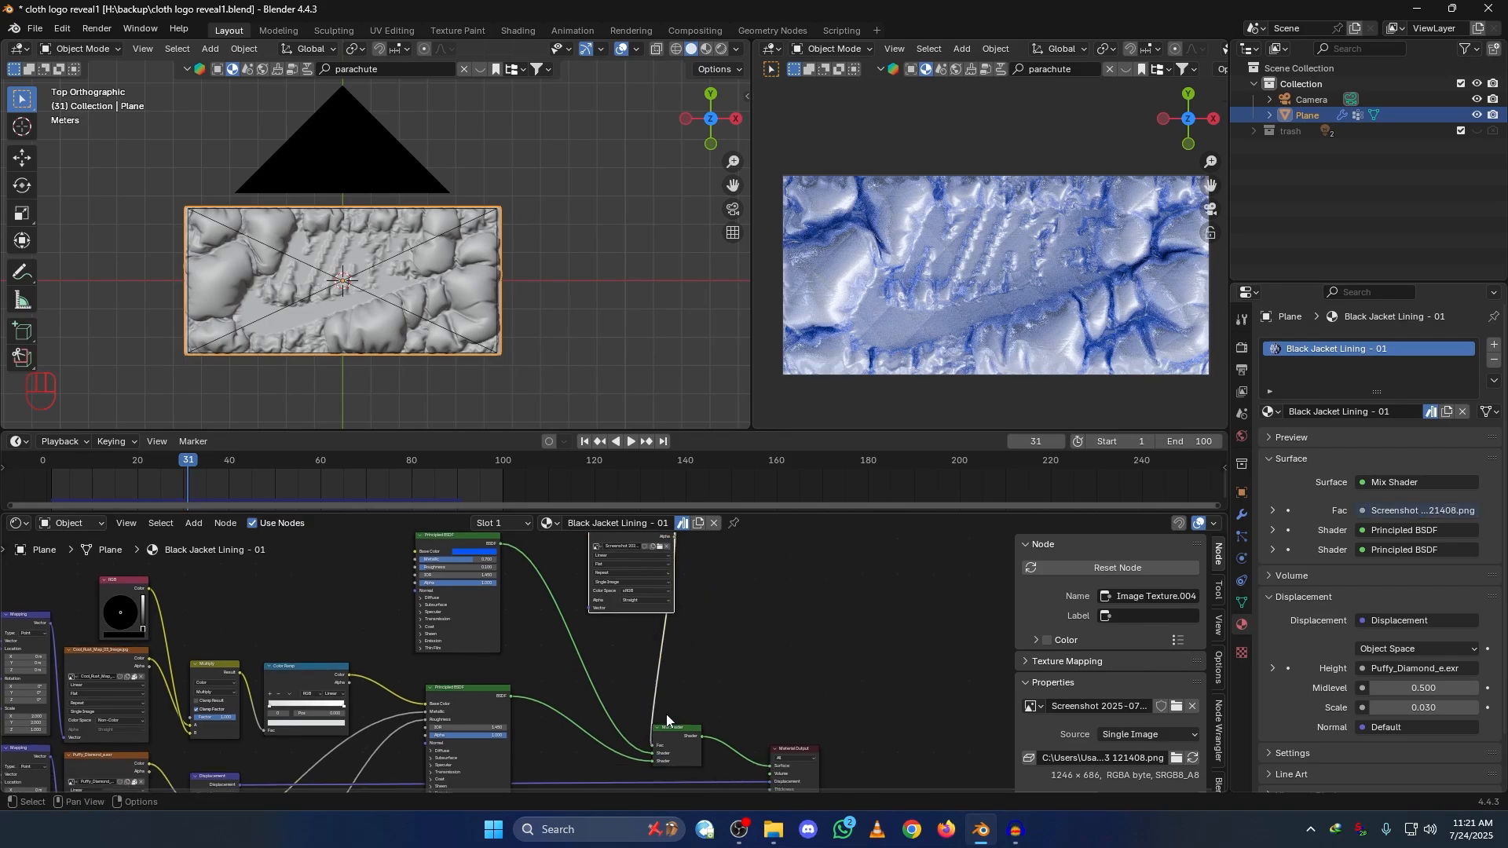
pyautogui.keyDown('ctrl'); pyautogui.moveTo(761, 588); pyautogui.dragTo(915, 643, button='middle'); pyautogui.keyUp('ctrl')
pyautogui.scroll(3, 747, 605)
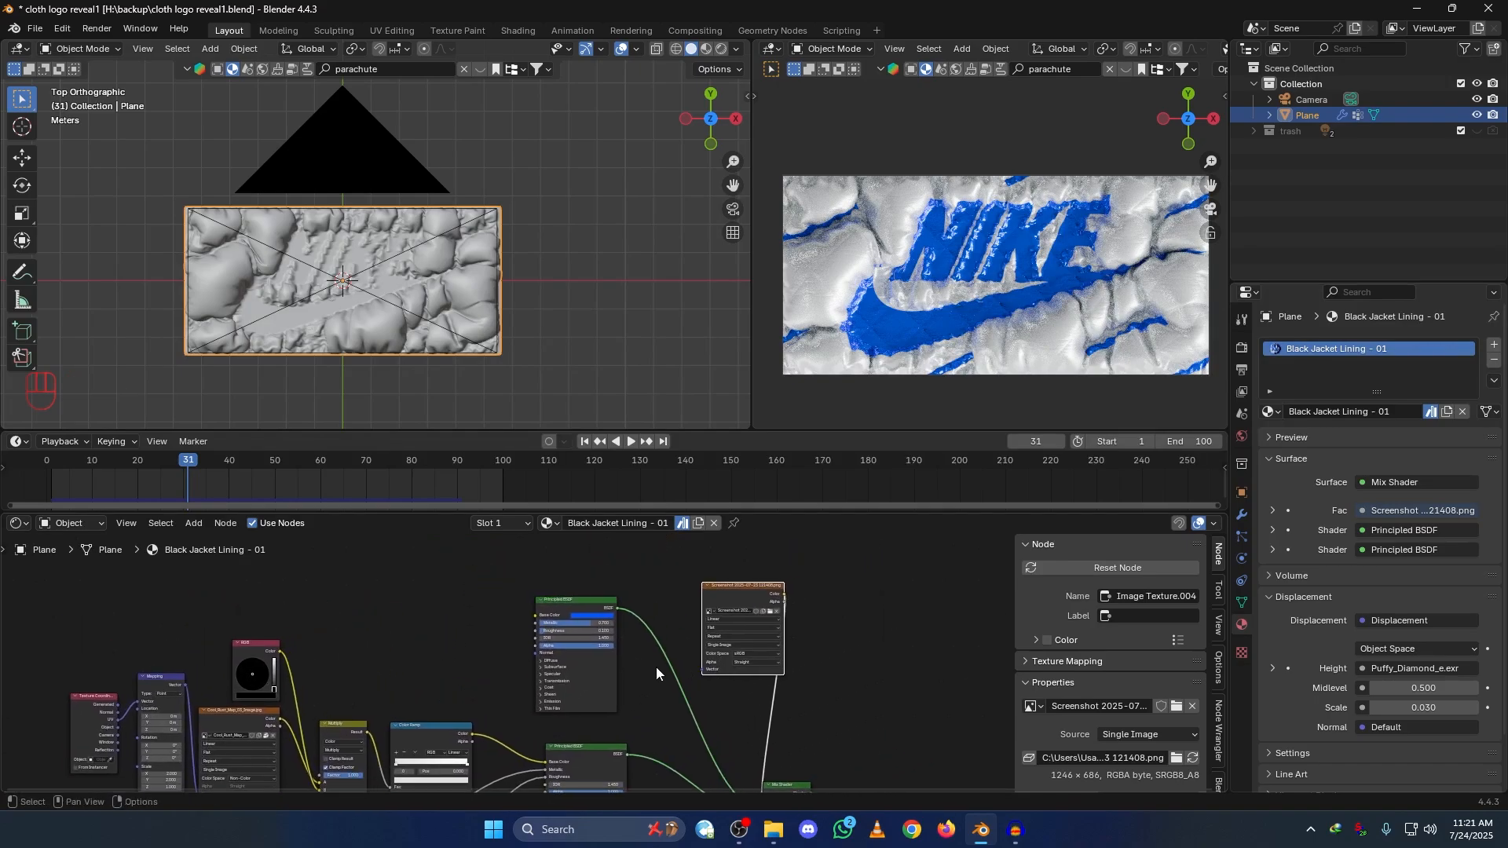
# Step: Change the blue Principled BSDF's Base Color to light green
pyautogui.moveTo(580, 588); pyautogui.dragTo(581, 587)
pyautogui.click(585, 581)
pyautogui.scroll(2, 673, 597)
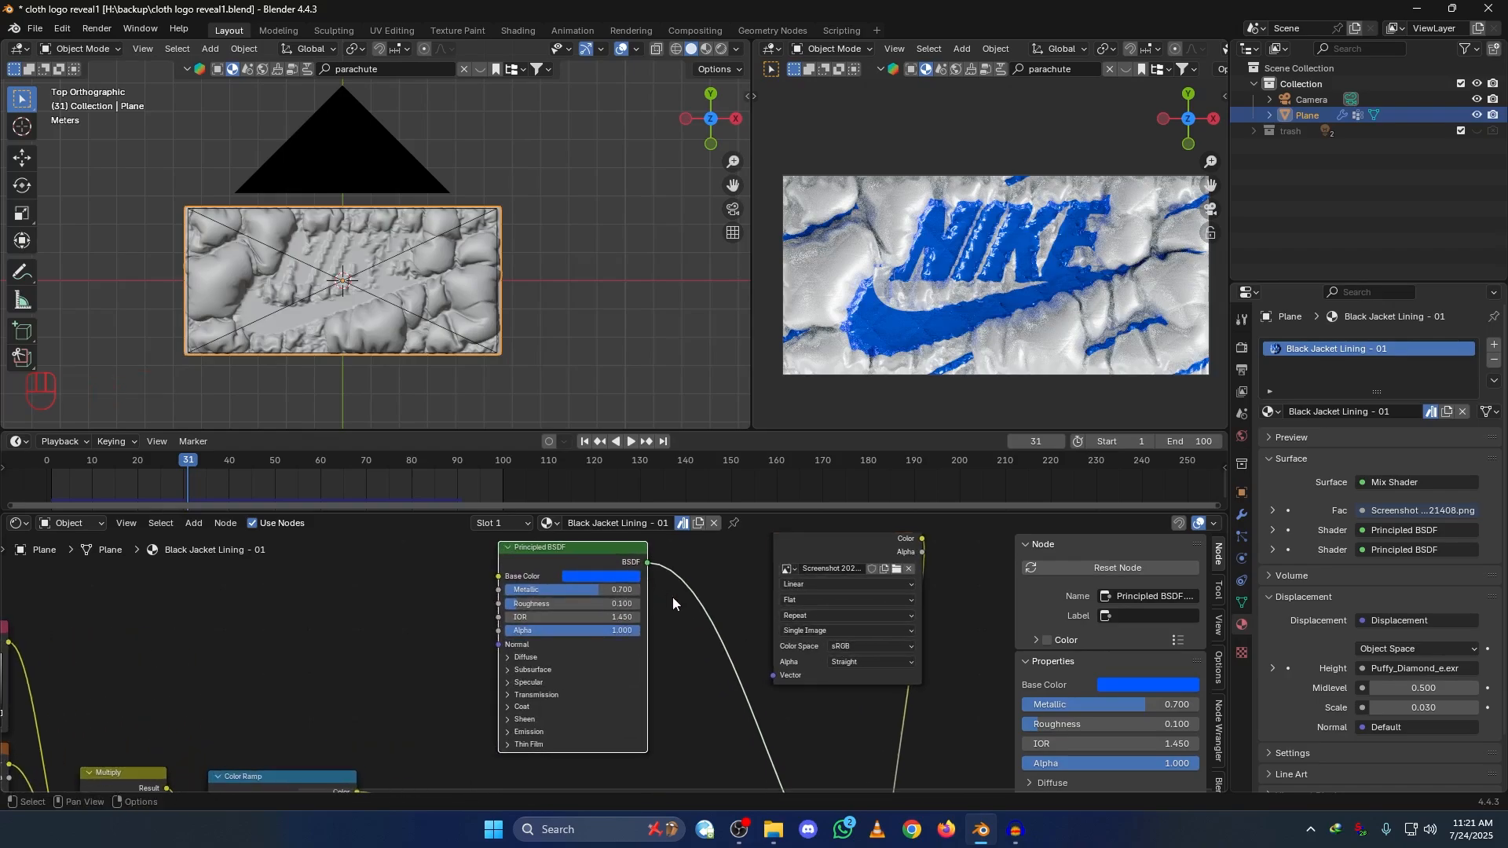
pyautogui.keyDown('shift'); pyautogui.scroll(1, 585, 561); pyautogui.keyUp('shift')
pyautogui.click(590, 589)
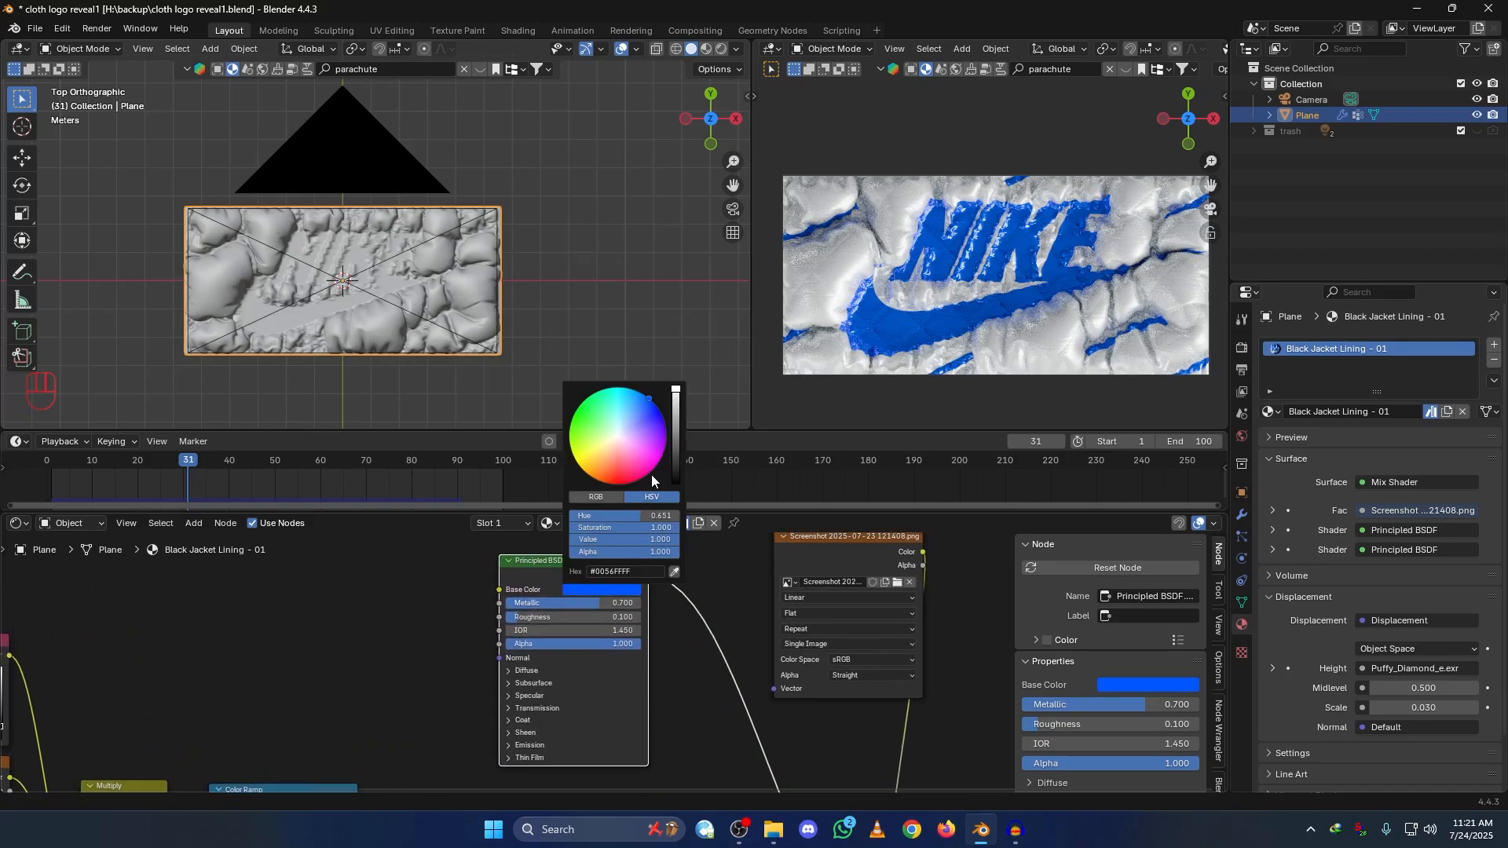
pyautogui.click(603, 589)
pyautogui.moveTo(649, 398); pyautogui.dragTo(585, 428)
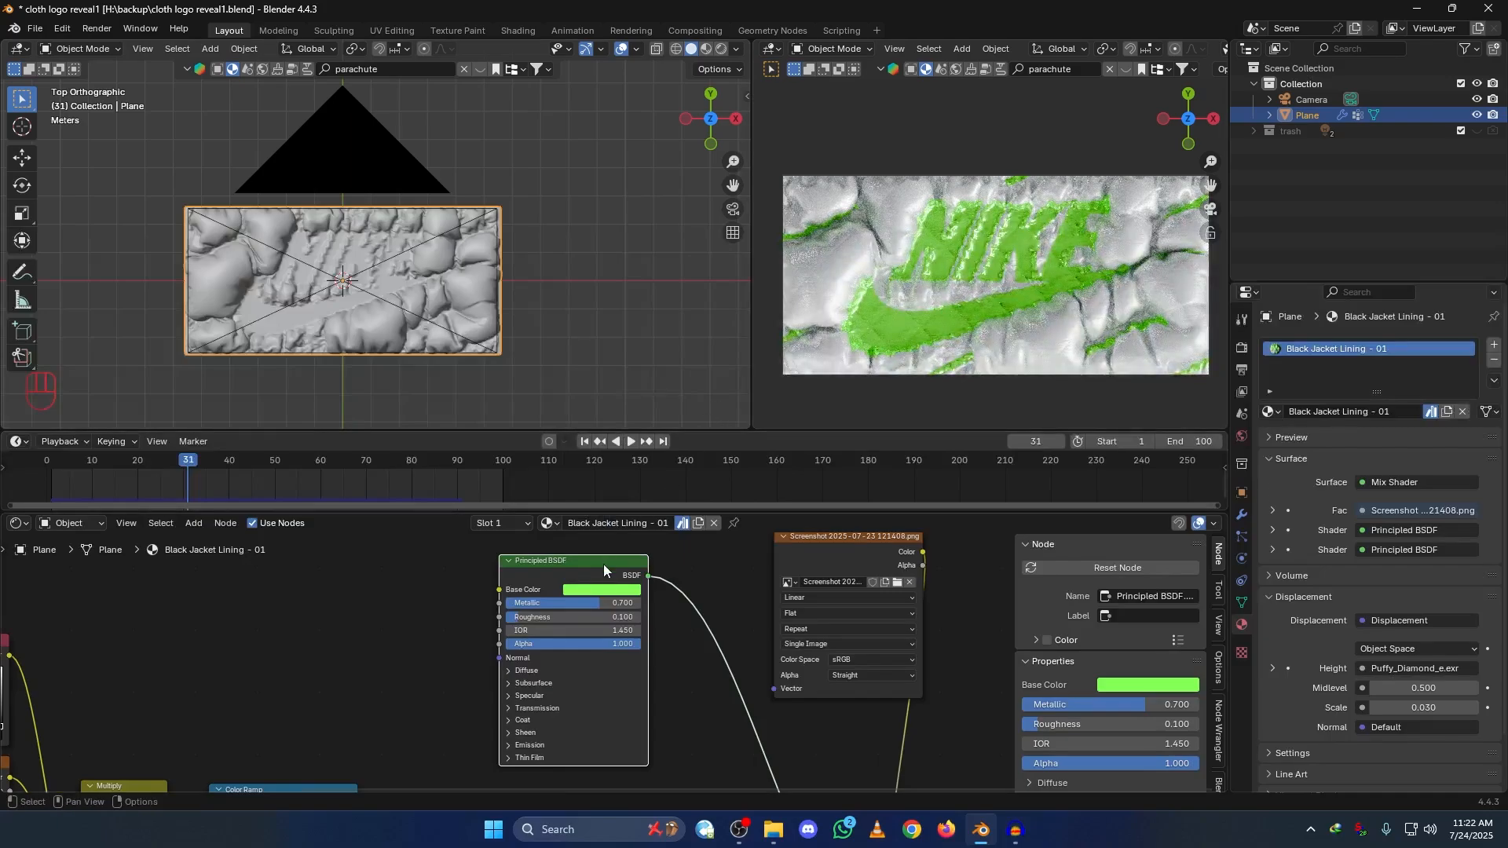
# Step: Undo the green Base Color change on the logo's Principled BSDF
pyautogui.click(610, 590)
pyautogui.hotkey('ctrl', 'z')
pyautogui.keyDown('alt'); pyautogui.keyDown('shift'); pyautogui.moveTo(693, 724); pyautogui.dragTo(704, 649); pyautogui.keyUp('shift'); pyautogui.keyUp('alt')
pyautogui.hotkey('ctrl', 'z')
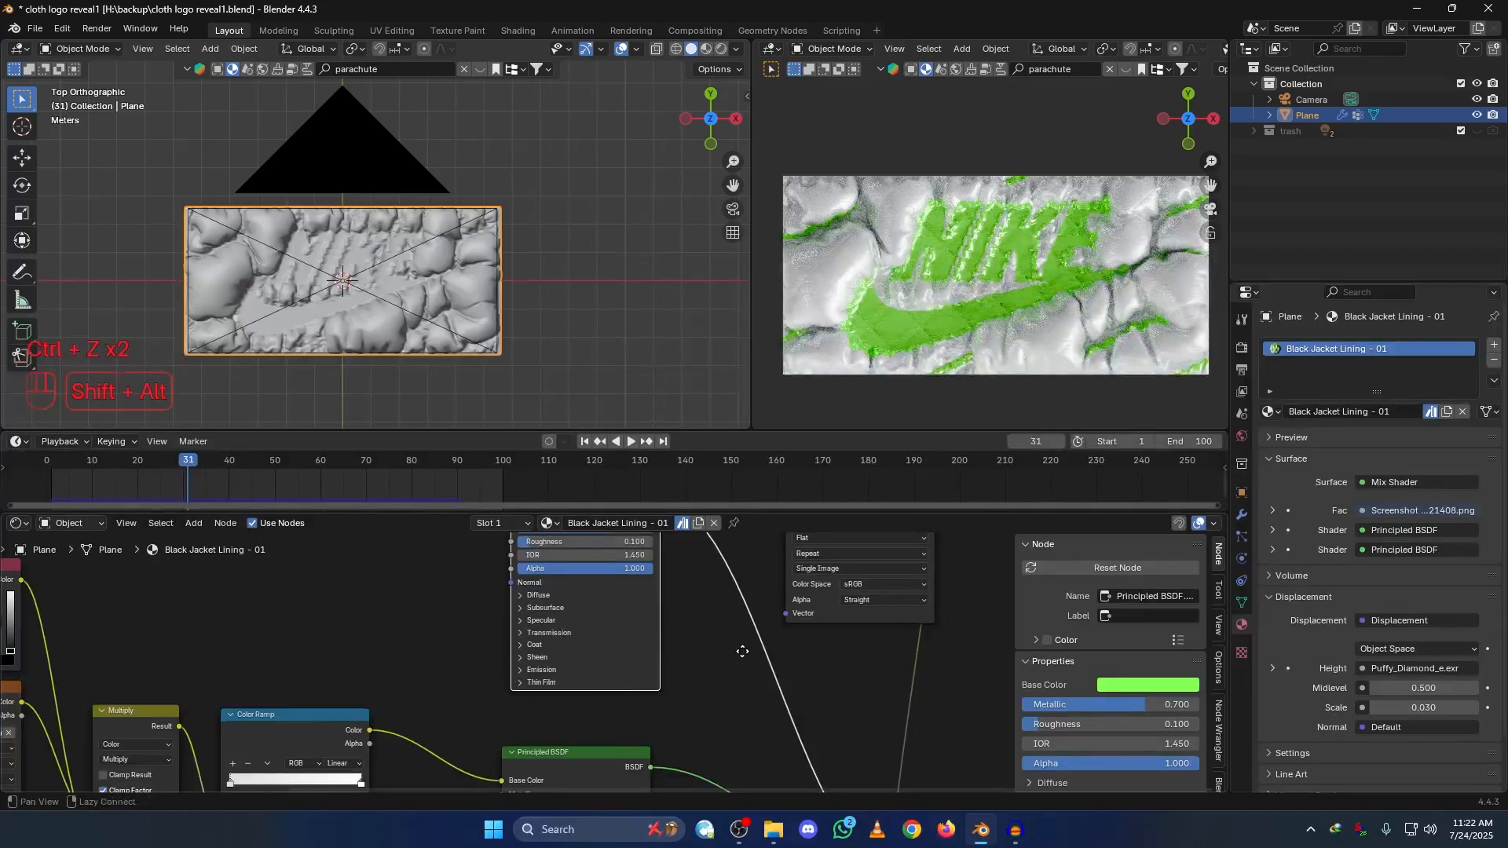
pyautogui.keyDown('alt'); pyautogui.keyDown('shift'); pyautogui.moveTo(686, 582); pyautogui.dragTo(663, 669); pyautogui.keyUp('shift'); pyautogui.keyUp('alt')
pyautogui.hotkey('ctrl', 'z')
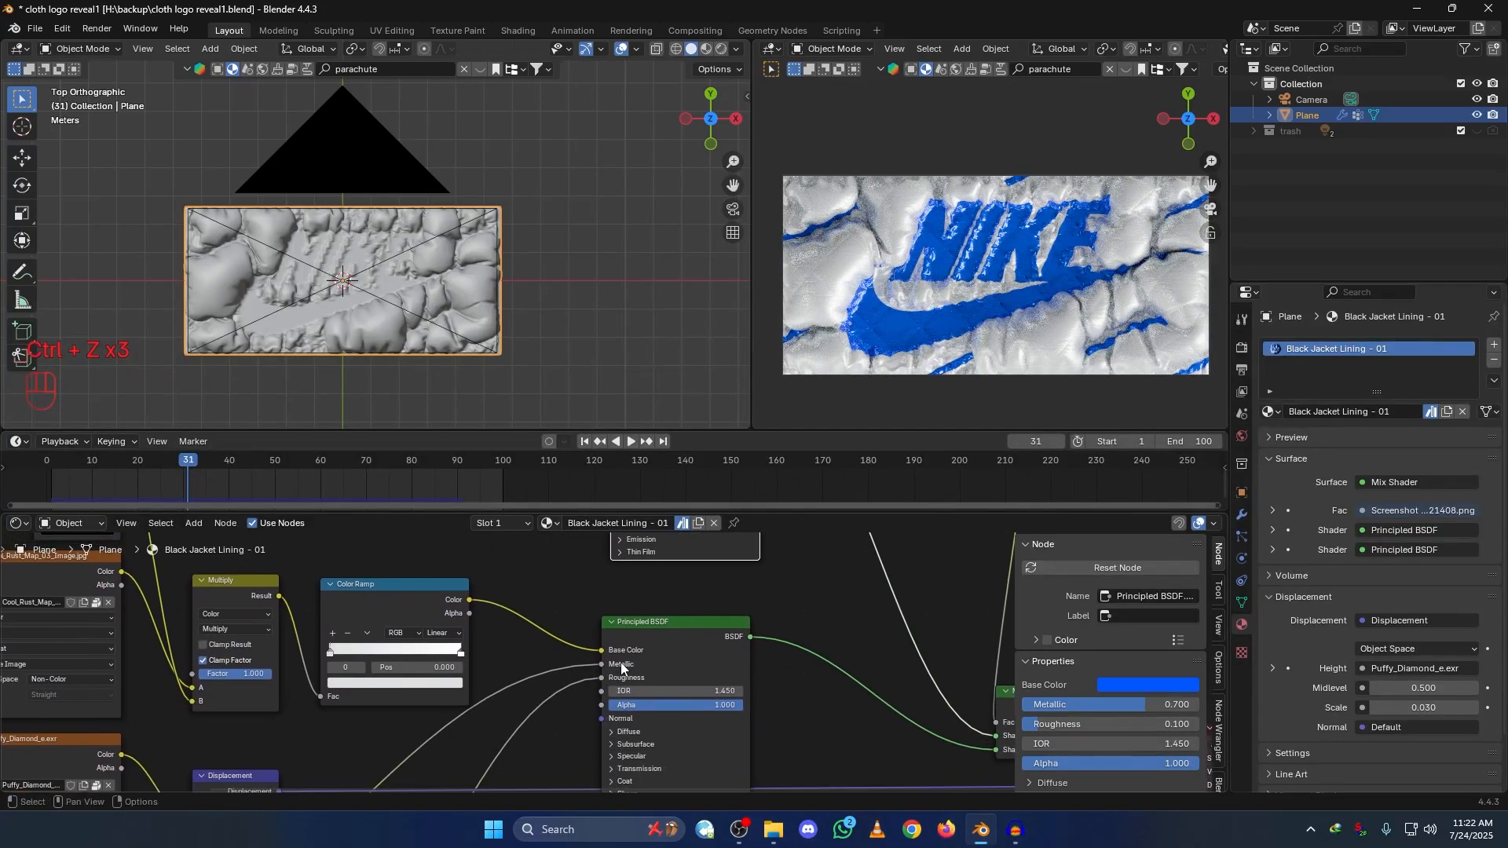
# Step: Dissolve the Color Ramp between the Multiply node and the textured Principled BSDF, keeping the two nodes linked
pyautogui.moveTo(384, 593); pyautogui.dragTo(404, 571)
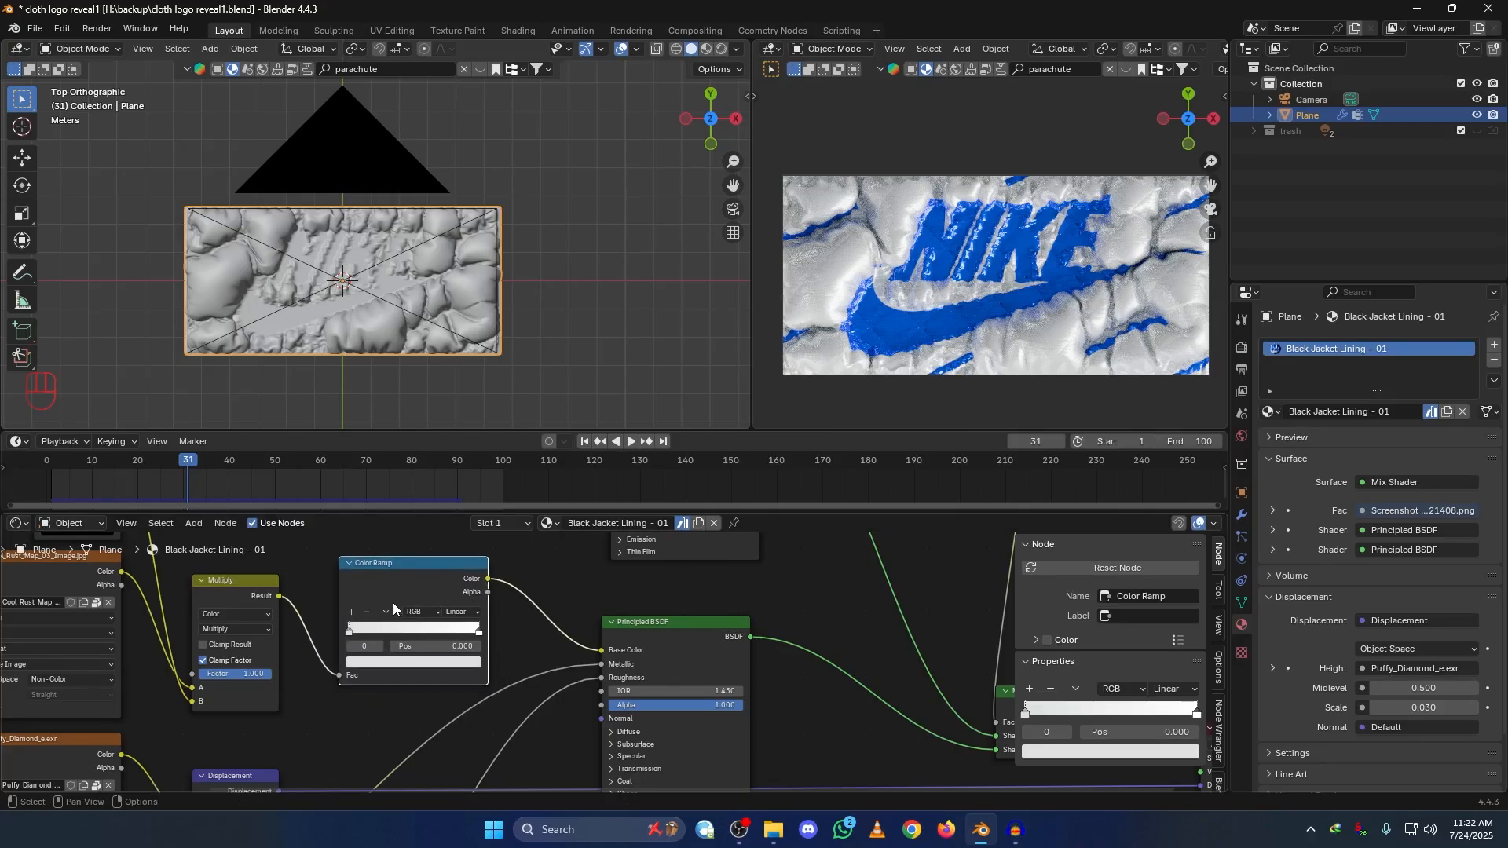
pyautogui.hotkey('ctrl', 'x')
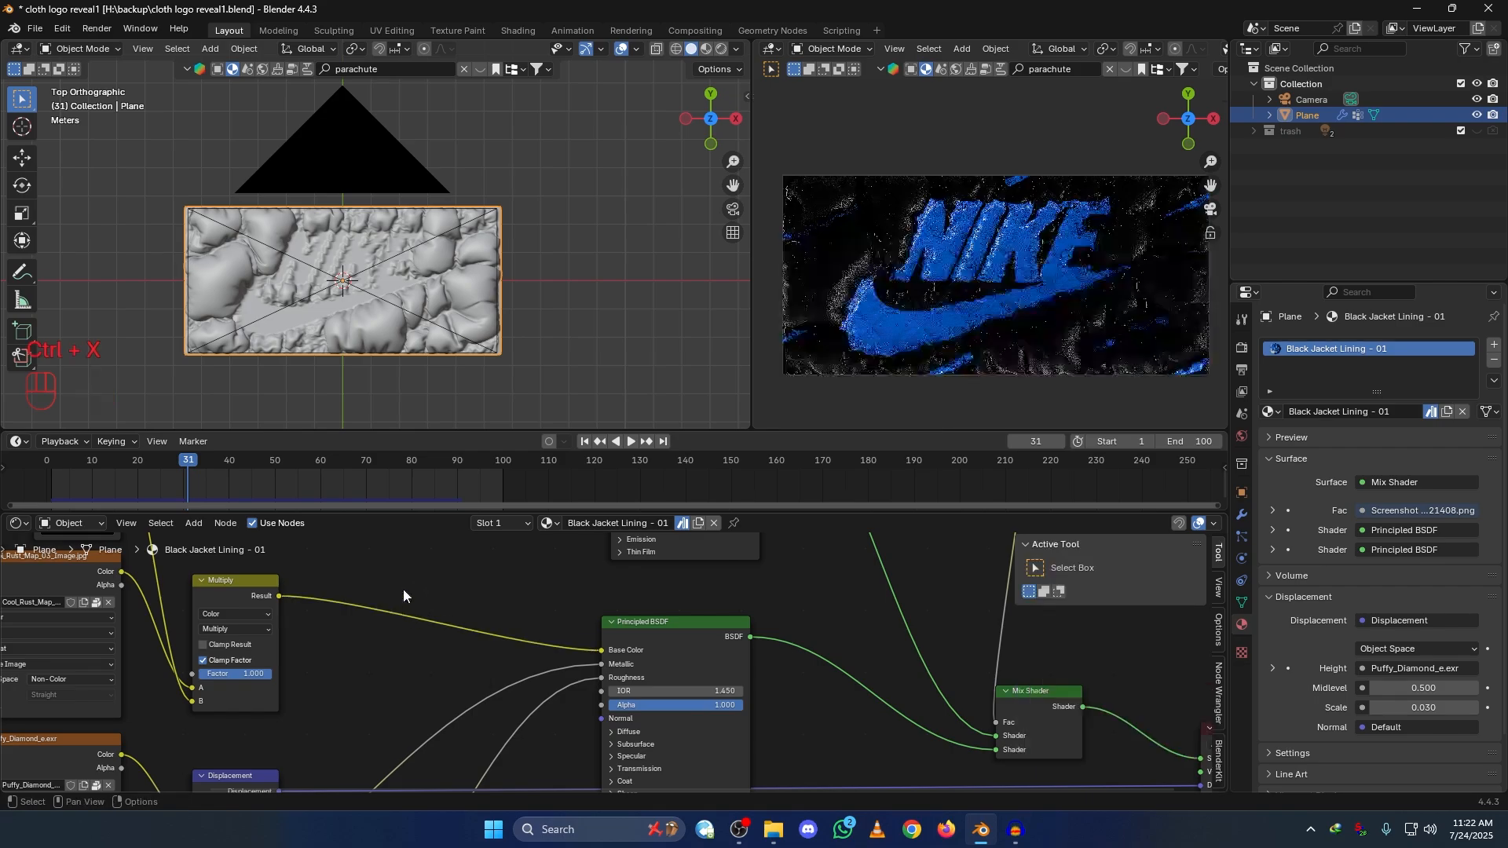
pyautogui.hotkey('shift', 'a')
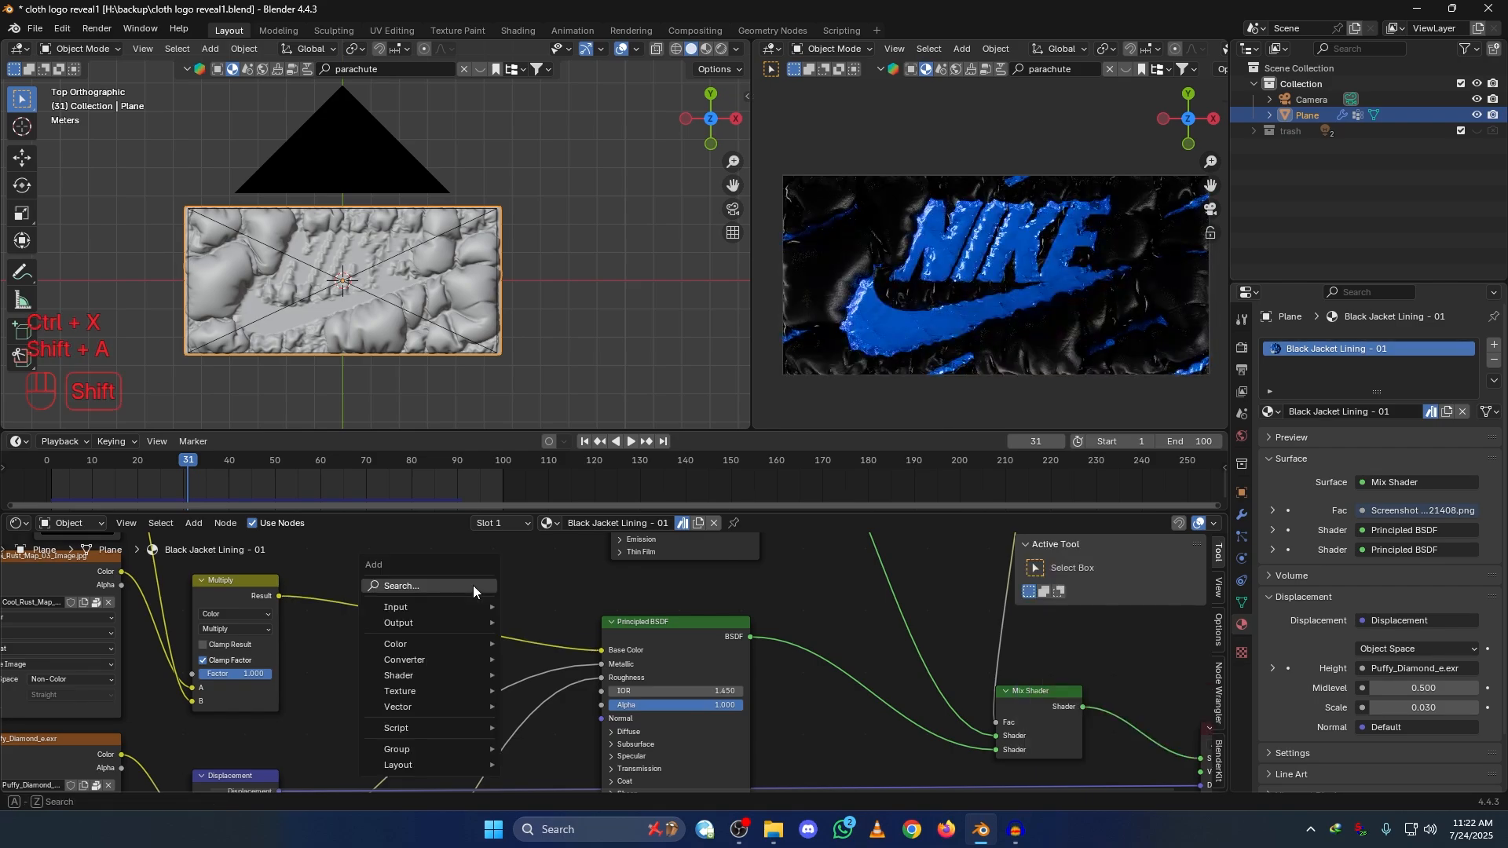
pyautogui.click(473, 586)
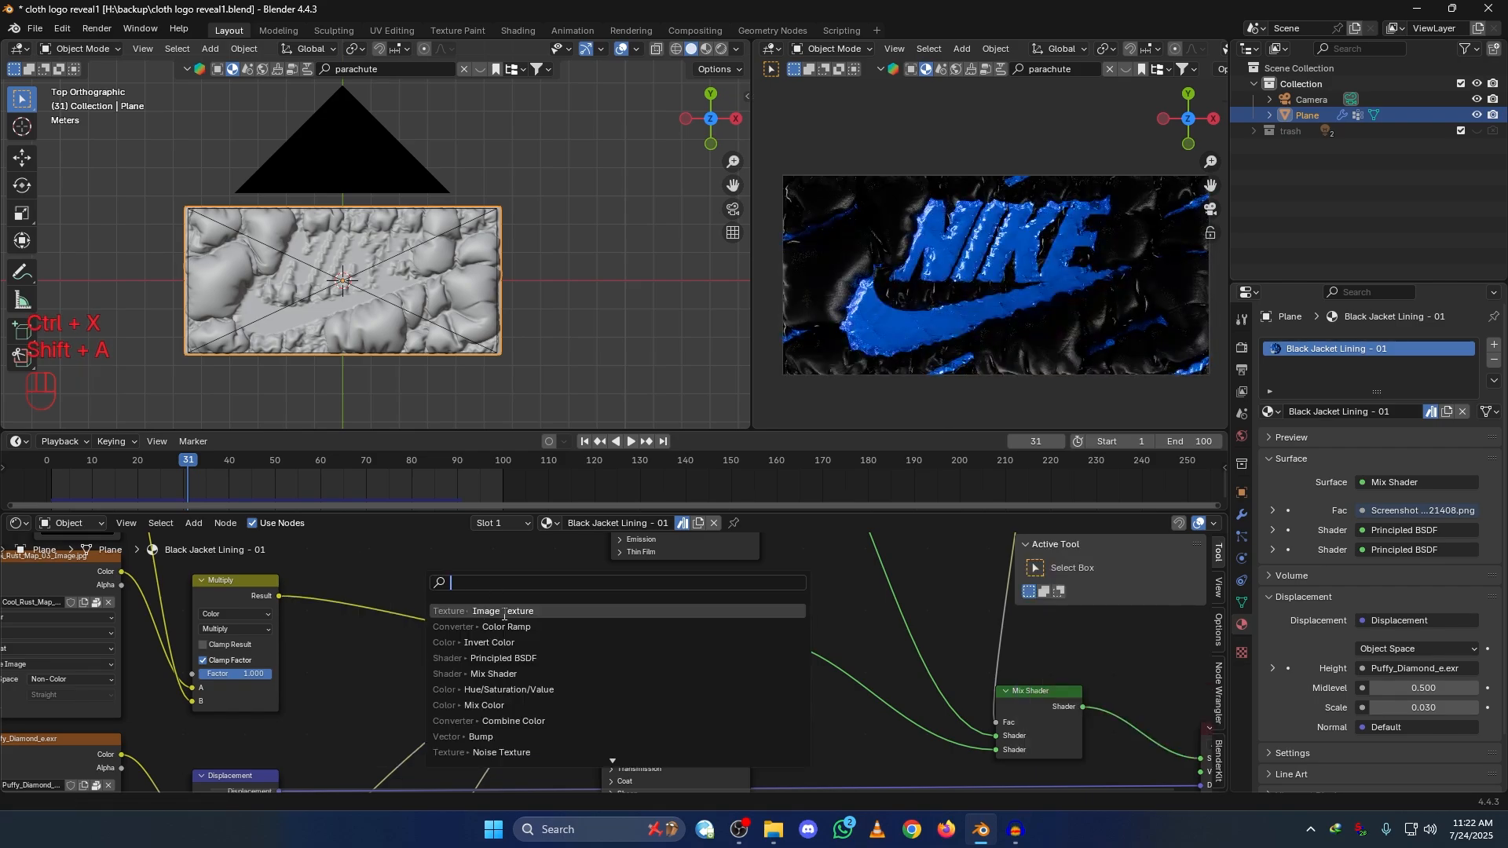
pyautogui.click(491, 612)
pyautogui.click(432, 578)
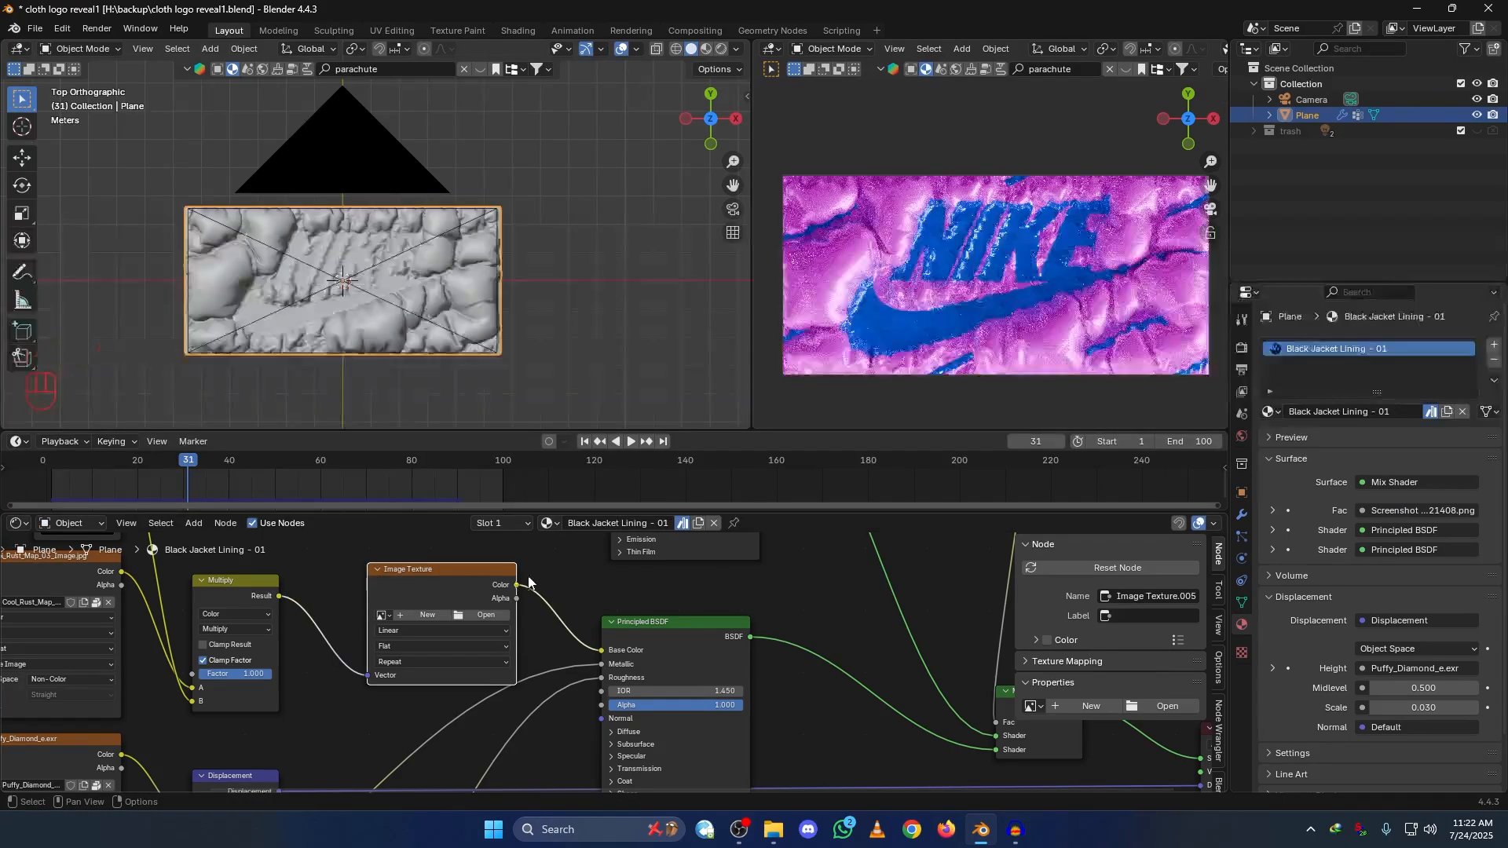
pyautogui.hotkey('ctrl', 'z')
pyautogui.hotkey('ctrl', 'z')
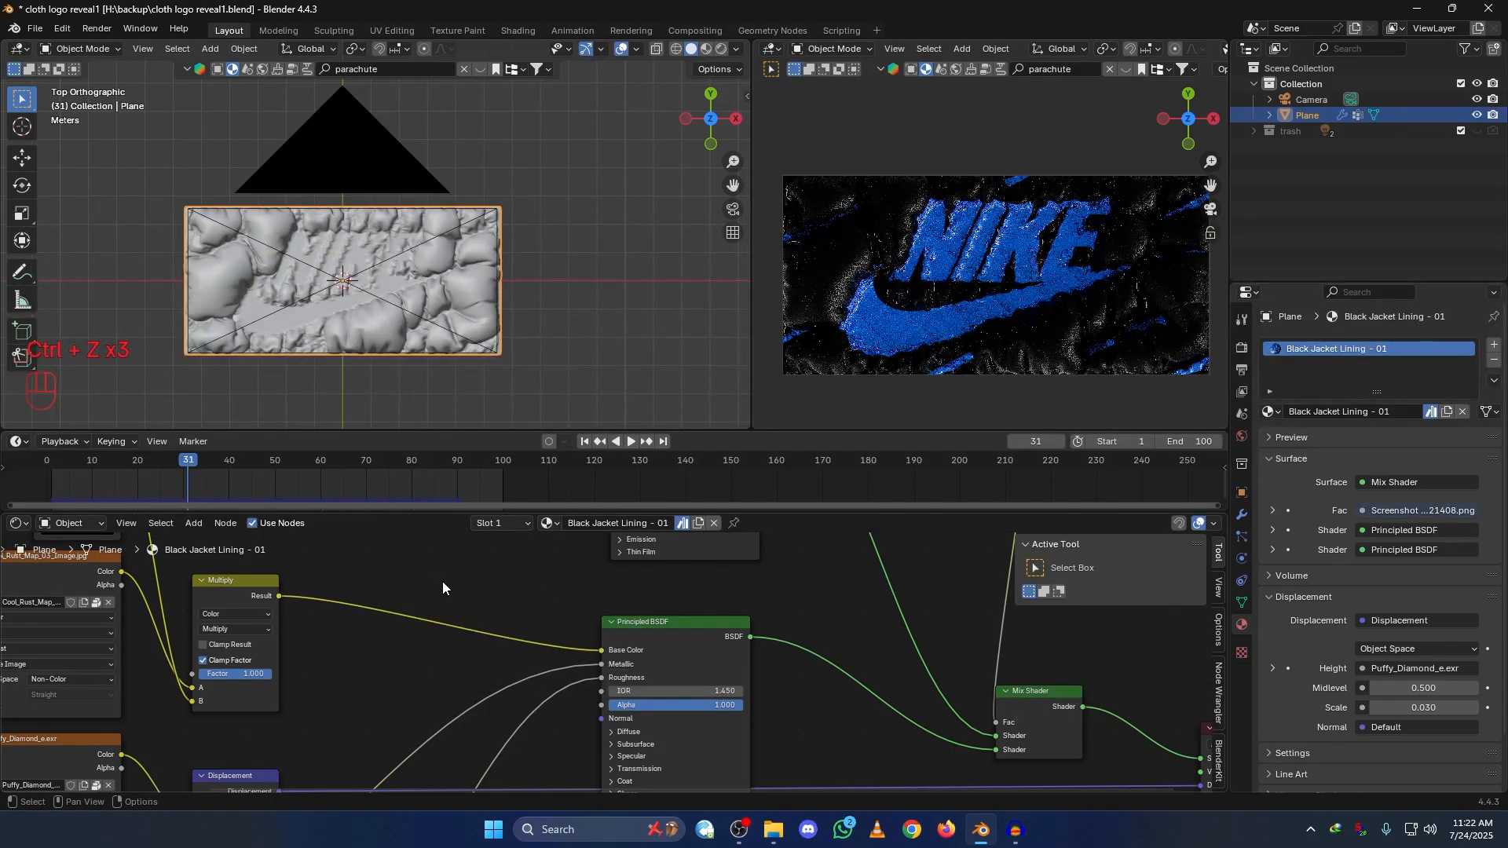
pyautogui.hotkey('shift', 'a')
pyautogui.click(431, 581)
pyautogui.click(514, 625)
pyautogui.rightClick(399, 608)
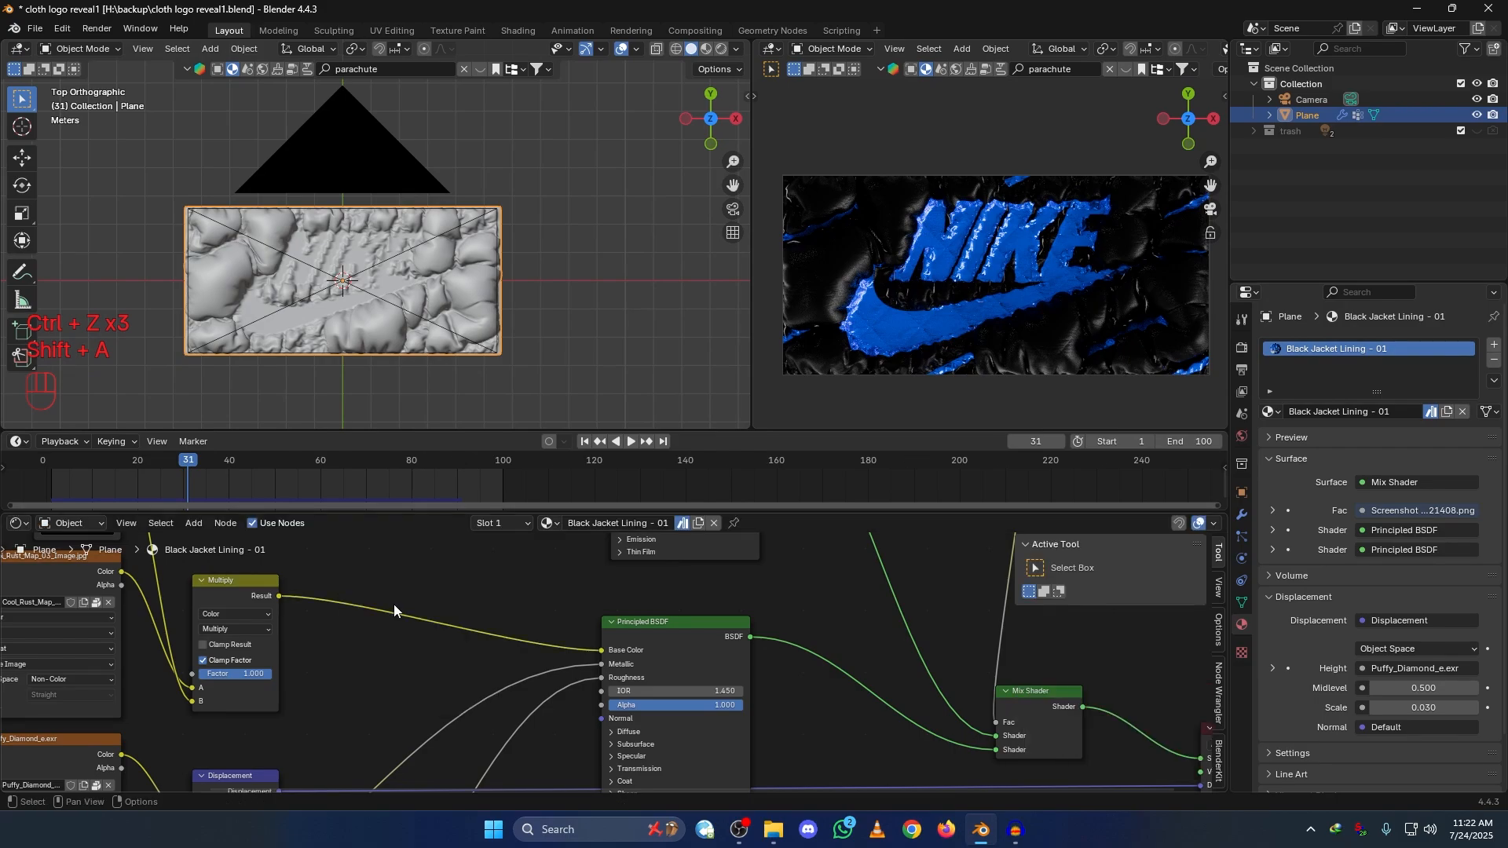
pyautogui.hotkey('ctrl', 'z')
pyautogui.hotkey('shift', 'a')
pyautogui.click(391, 600)
pyautogui.click(448, 640)
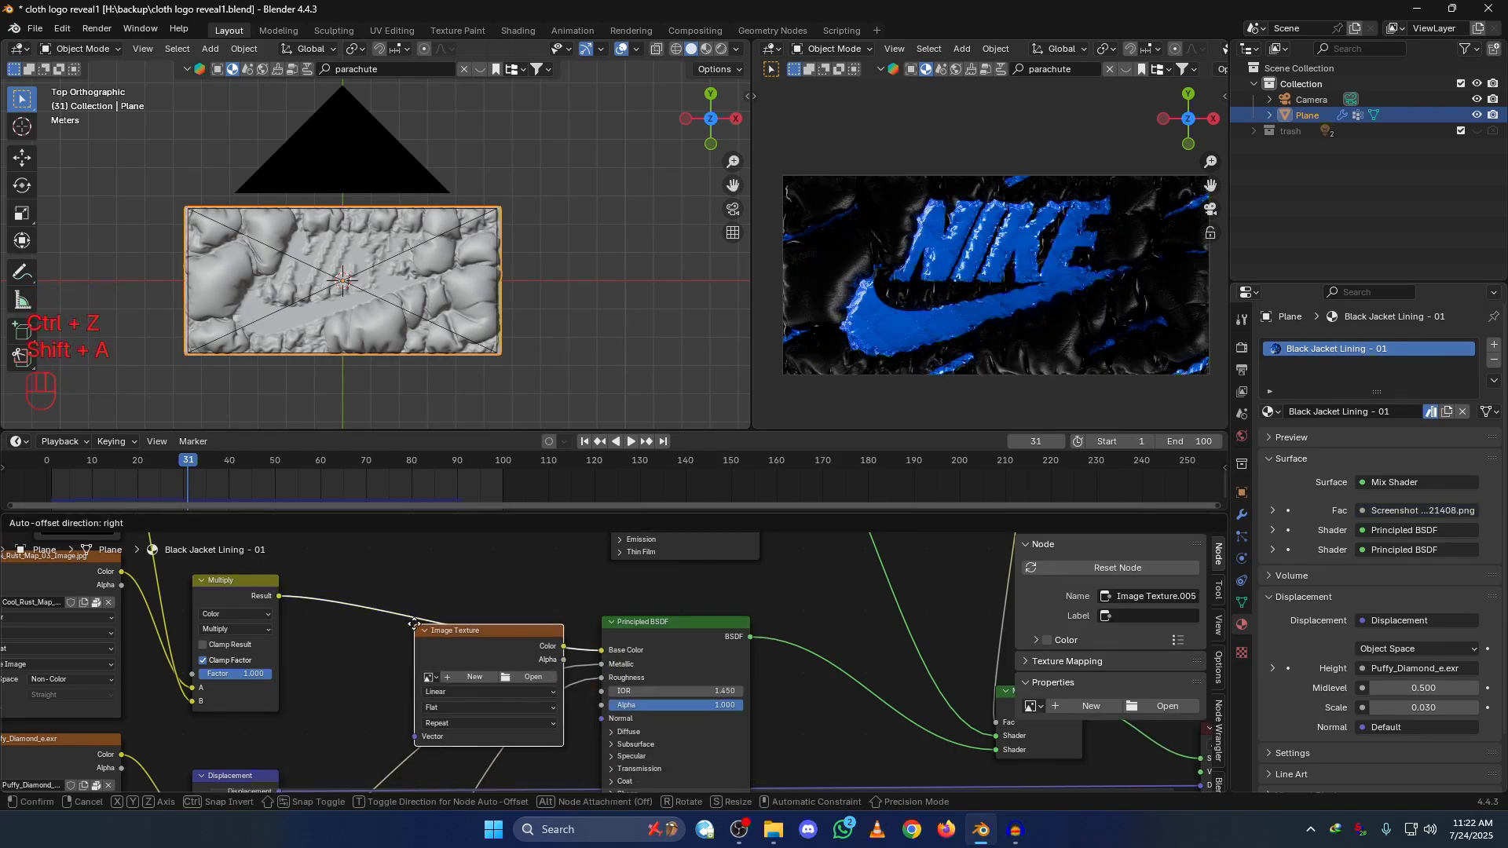
pyautogui.rightClick(416, 616)
# Step: Insert a new Color Ramp between the Multiply node and the textured Principled BSDF's Base Color
pyautogui.hotkey('shift', 'a')
pyautogui.hotkey('shift', 'a')
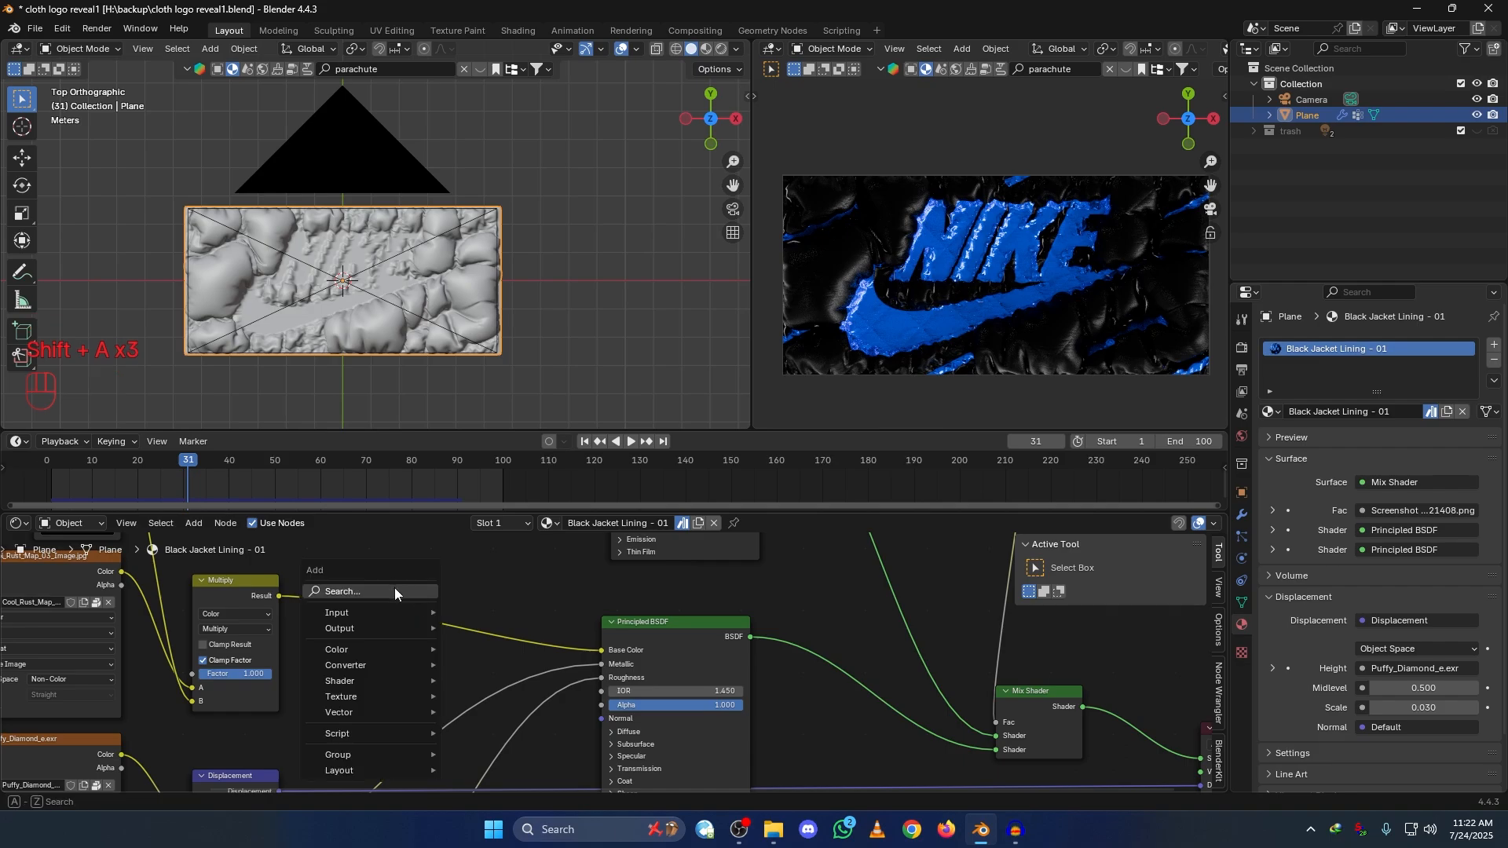
pyautogui.click(395, 587)
pyautogui.click(497, 633)
pyautogui.click(444, 638)
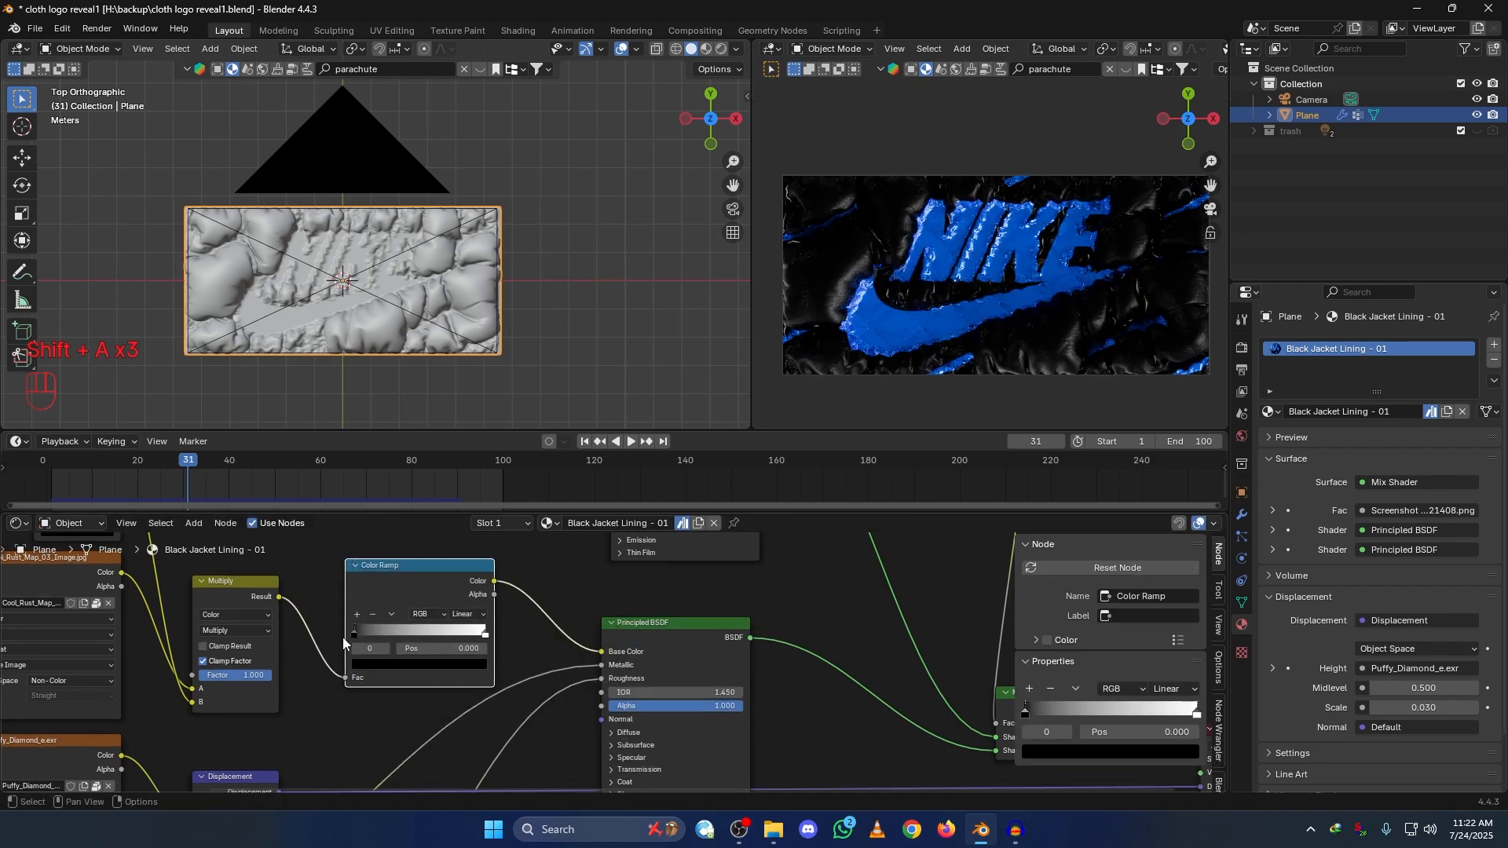
# Step: Brighten the new Color Ramp's first stop from black to near white, and tint it saturated green
pyautogui.click(387, 666)
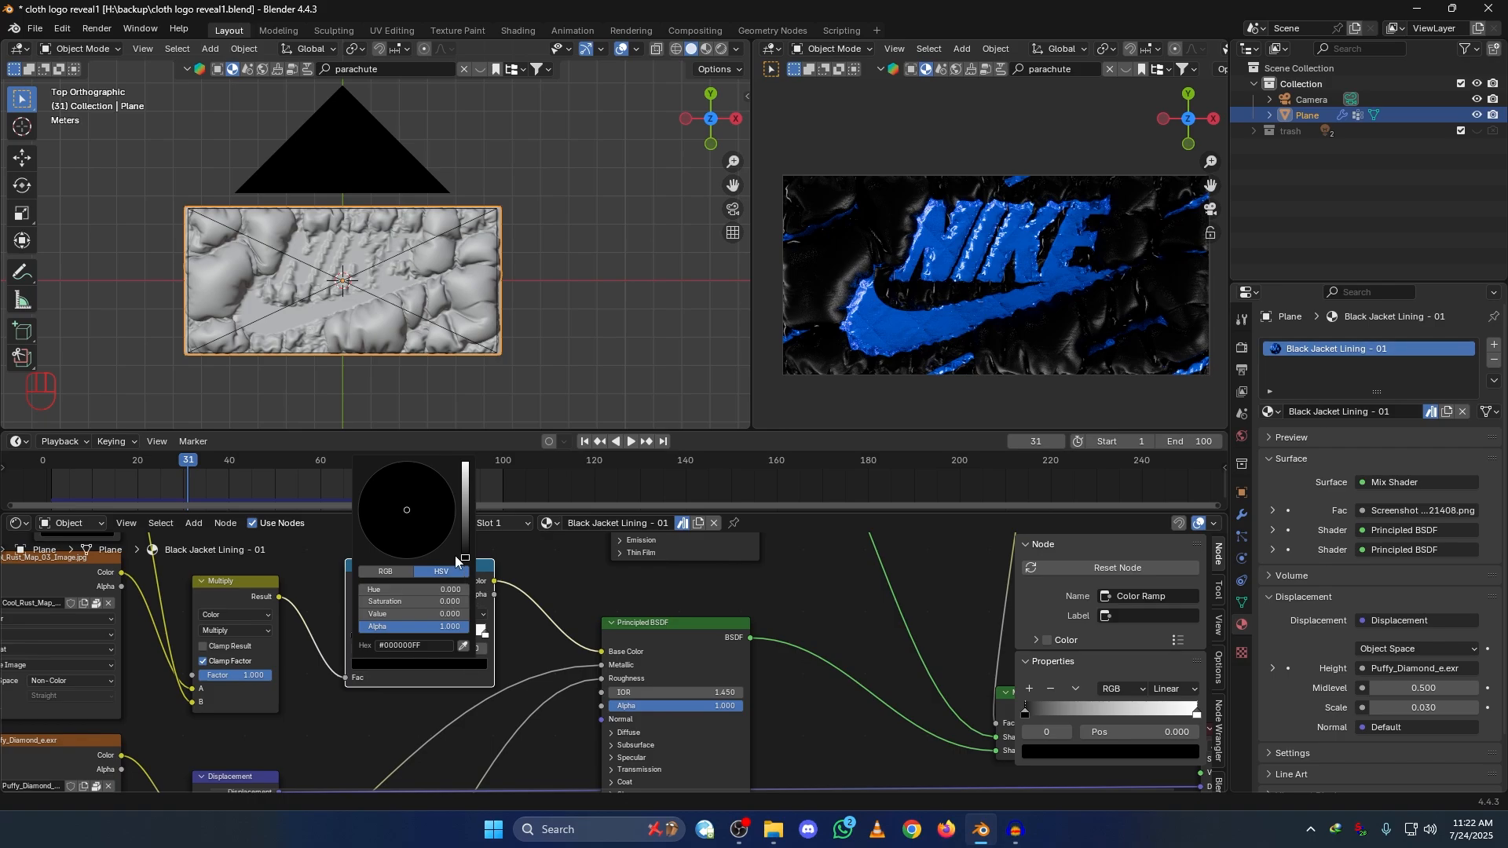
pyautogui.moveTo(465, 556); pyautogui.dragTo(465, 467)
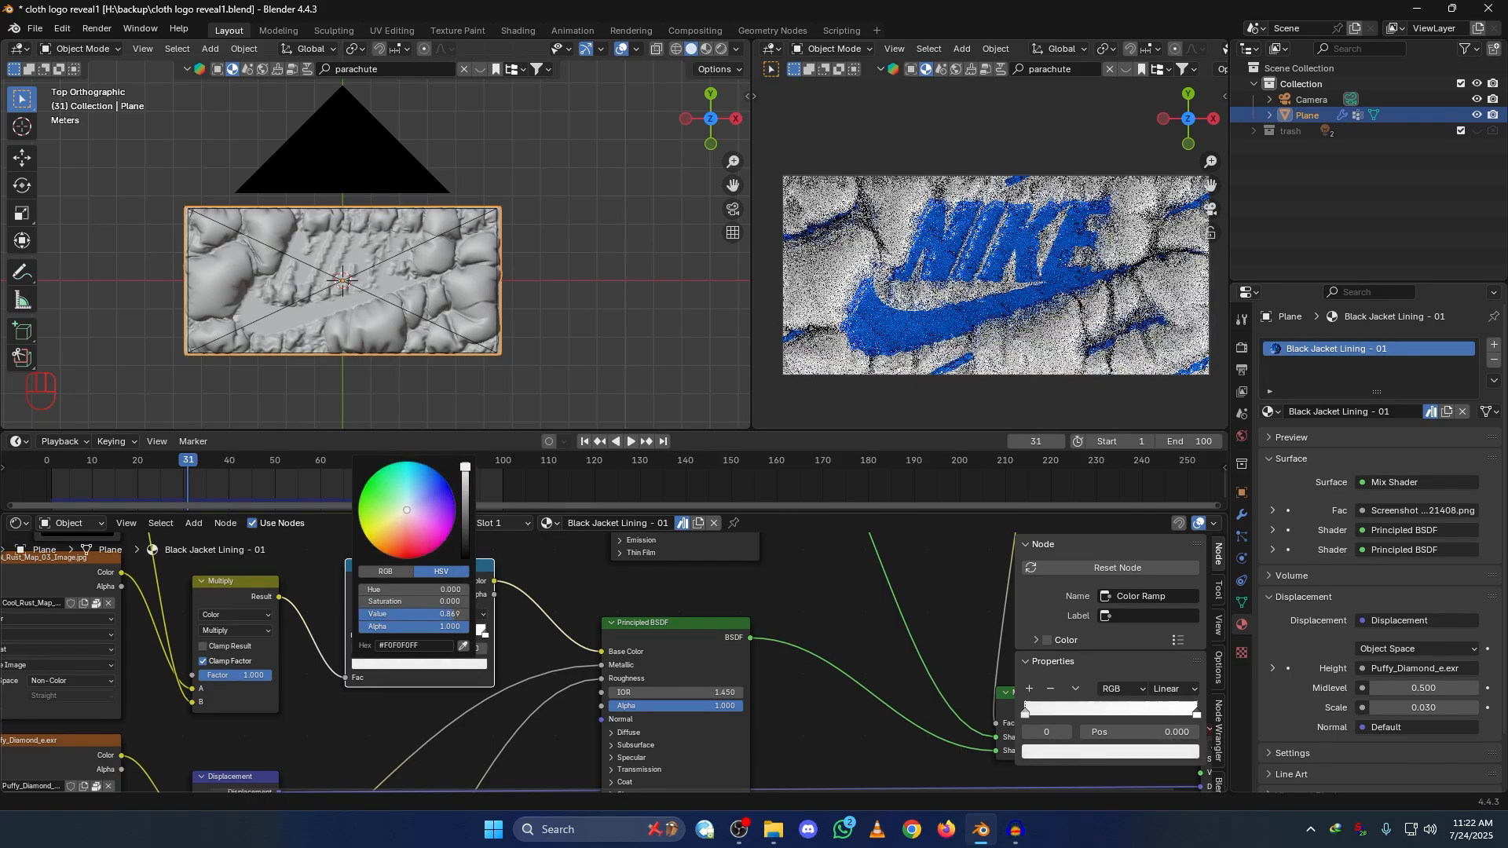
pyautogui.click(436, 664)
pyautogui.moveTo(450, 519); pyautogui.dragTo(381, 471)
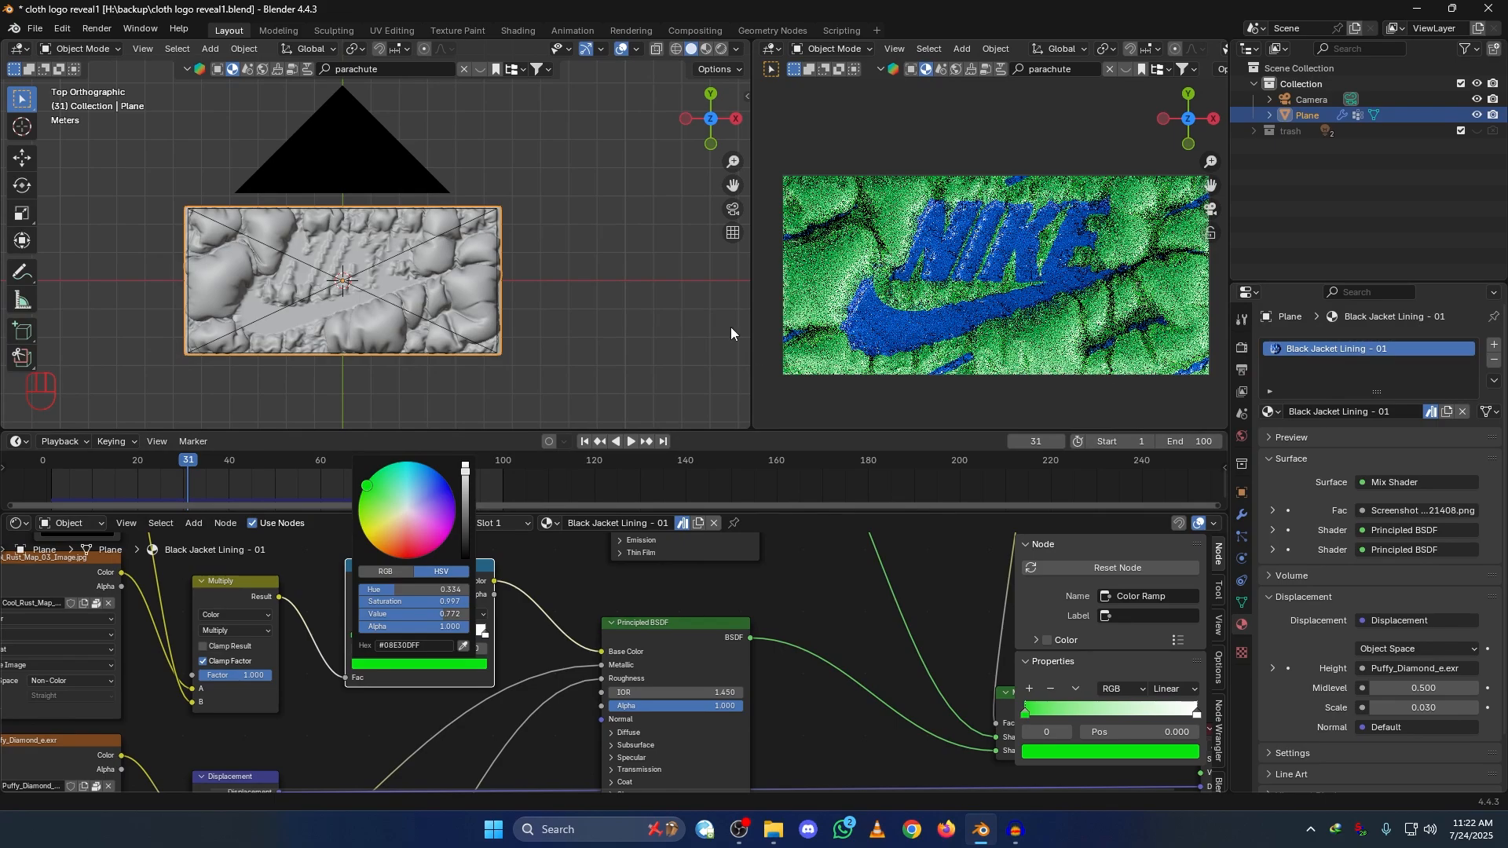
pyautogui.scroll(-2, 750, 677)
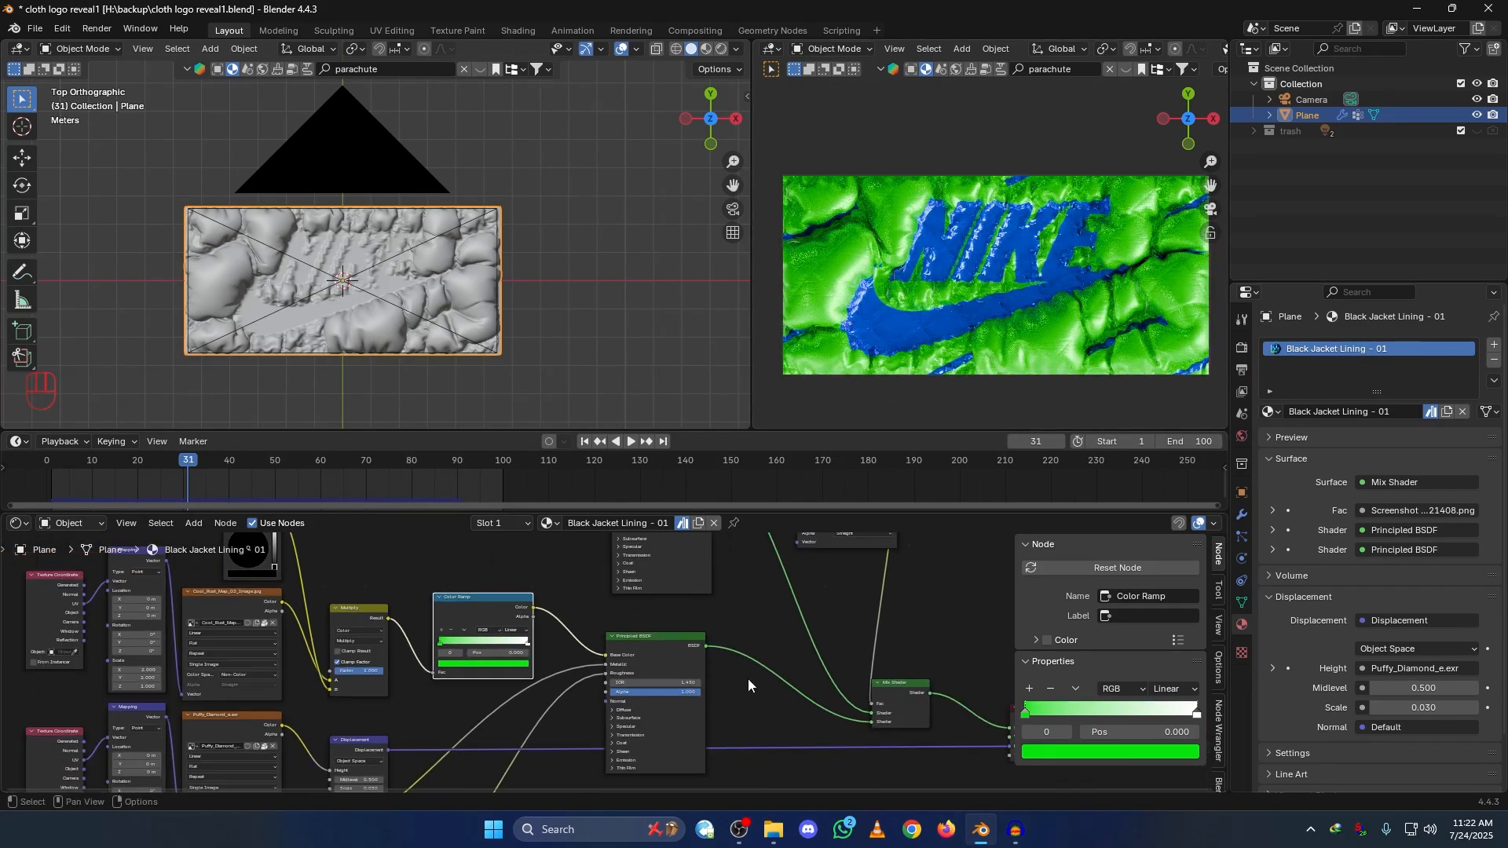
pyautogui.scroll(-2, 747, 679)
# Step: Examine the inflated plane in perspective and open the world settings that light the scene
pyautogui.keyDown('alt'); pyautogui.moveTo(557, 314); pyautogui.dragTo(615, 212); pyautogui.keyUp('alt')
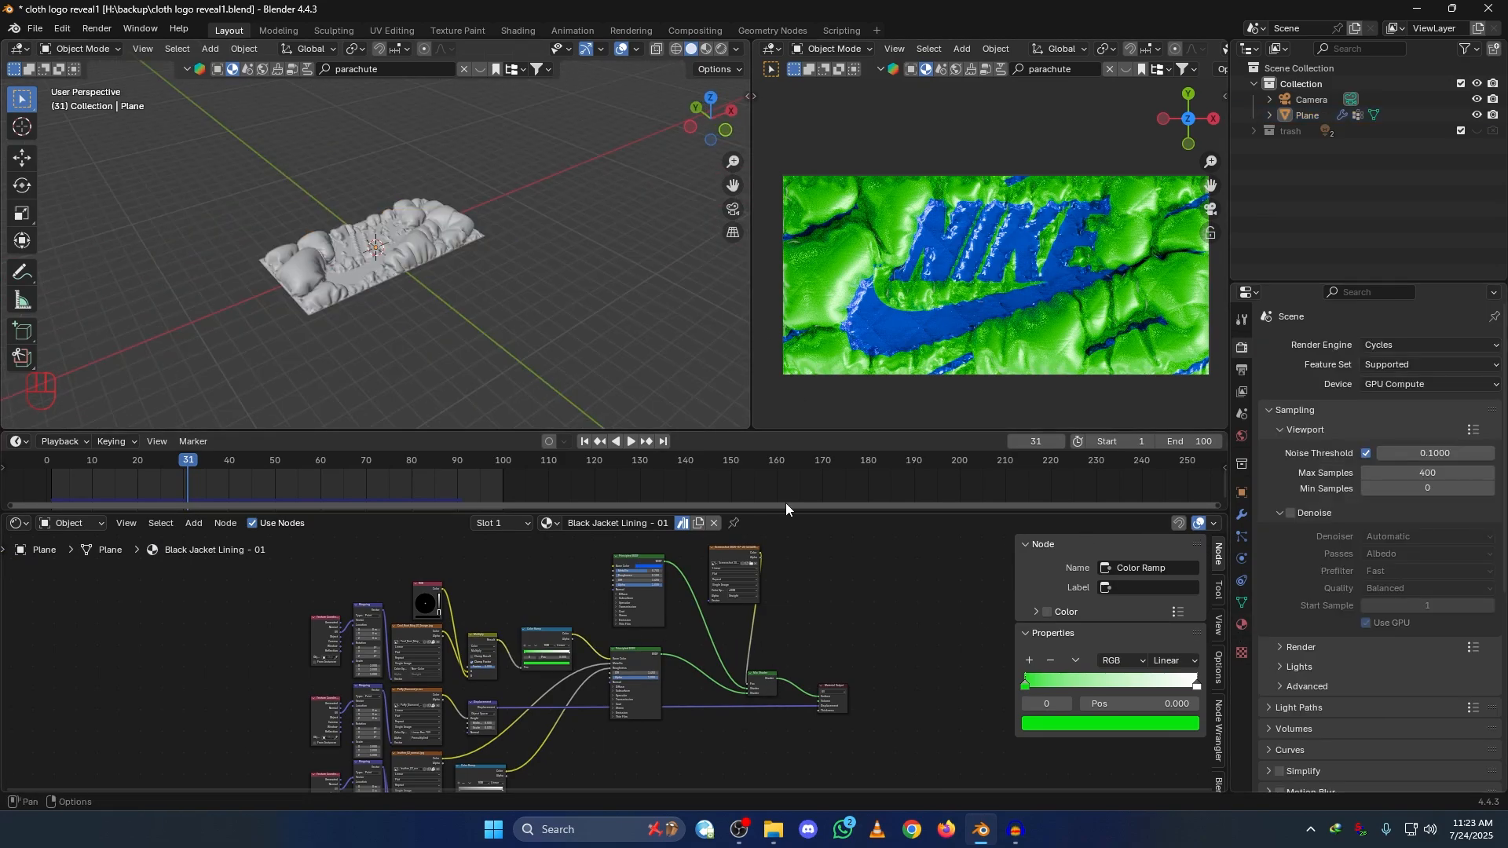
pyautogui.click(1242, 436)
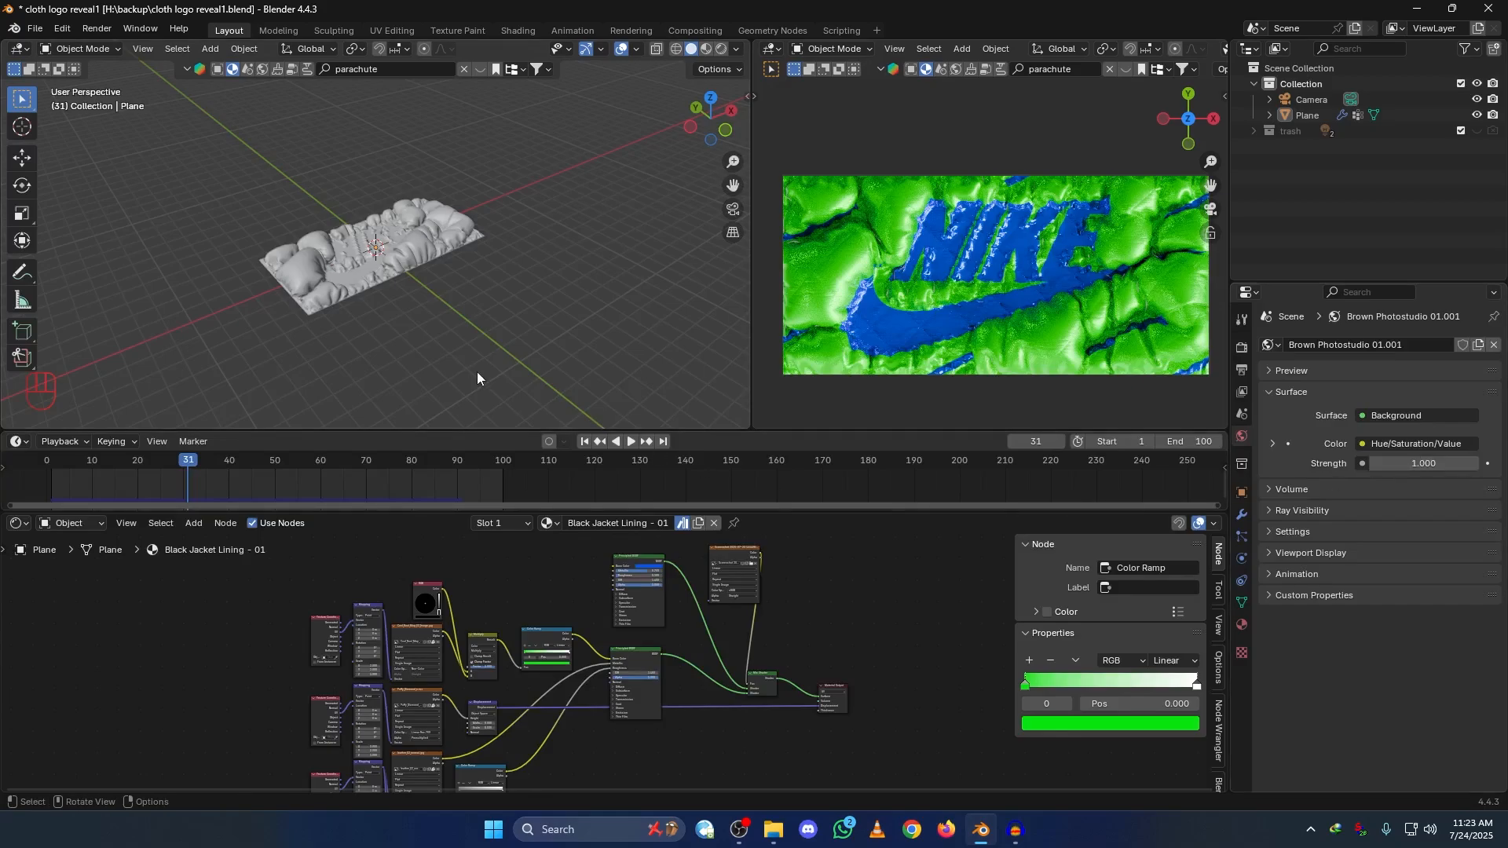
pyautogui.moveTo(502, 271); pyautogui.dragTo(454, 346, button='middle')
# Step: Undo the green tint and the Color Ramp replacement to bring back the original near-white Color Ramp
pyautogui.hotkey('ctrl', 'z')
pyautogui.hotkey('ctrl', 'z')
pyautogui.hotkey('ctrl', 'z')
pyautogui.hotkey('ctrl', 'z')
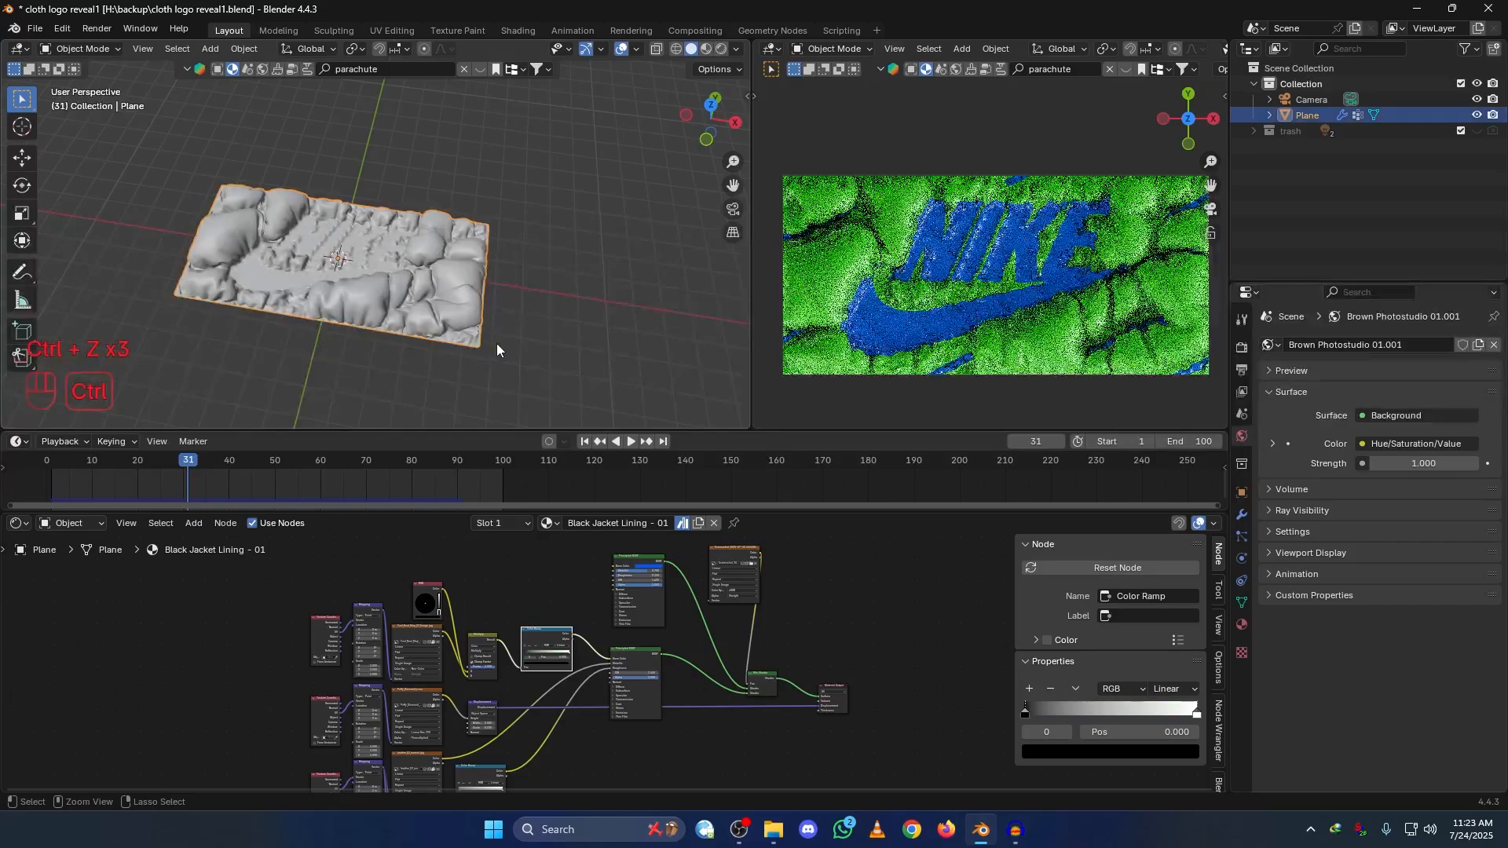
pyautogui.hotkey('ctrl', 'z')
pyautogui.hotkey('ctrl', 'z')
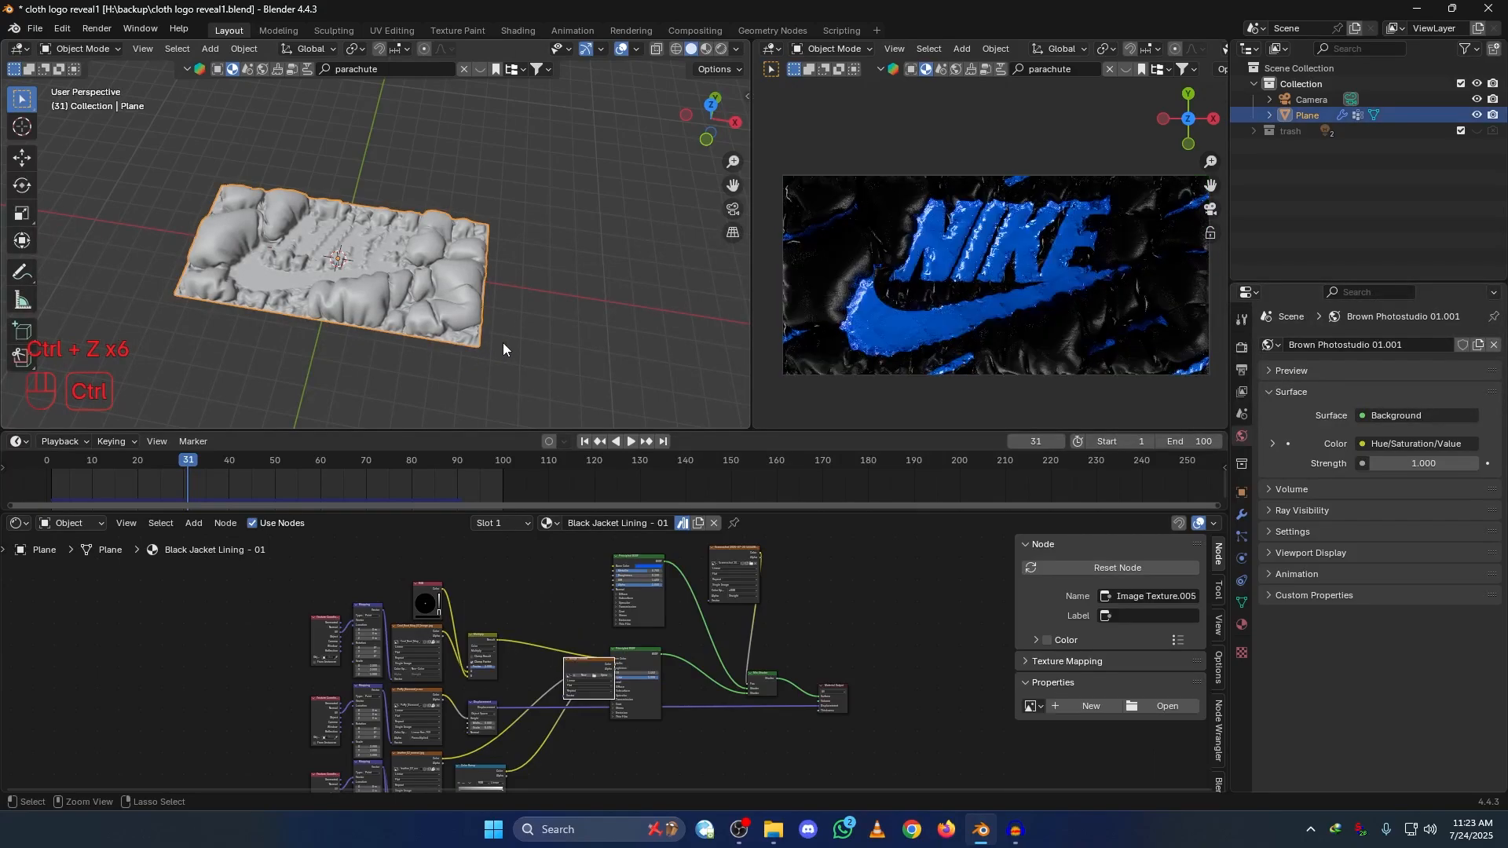
pyautogui.hotkey('ctrl', 'z')
pyautogui.hotkey('ctrl', 'z')
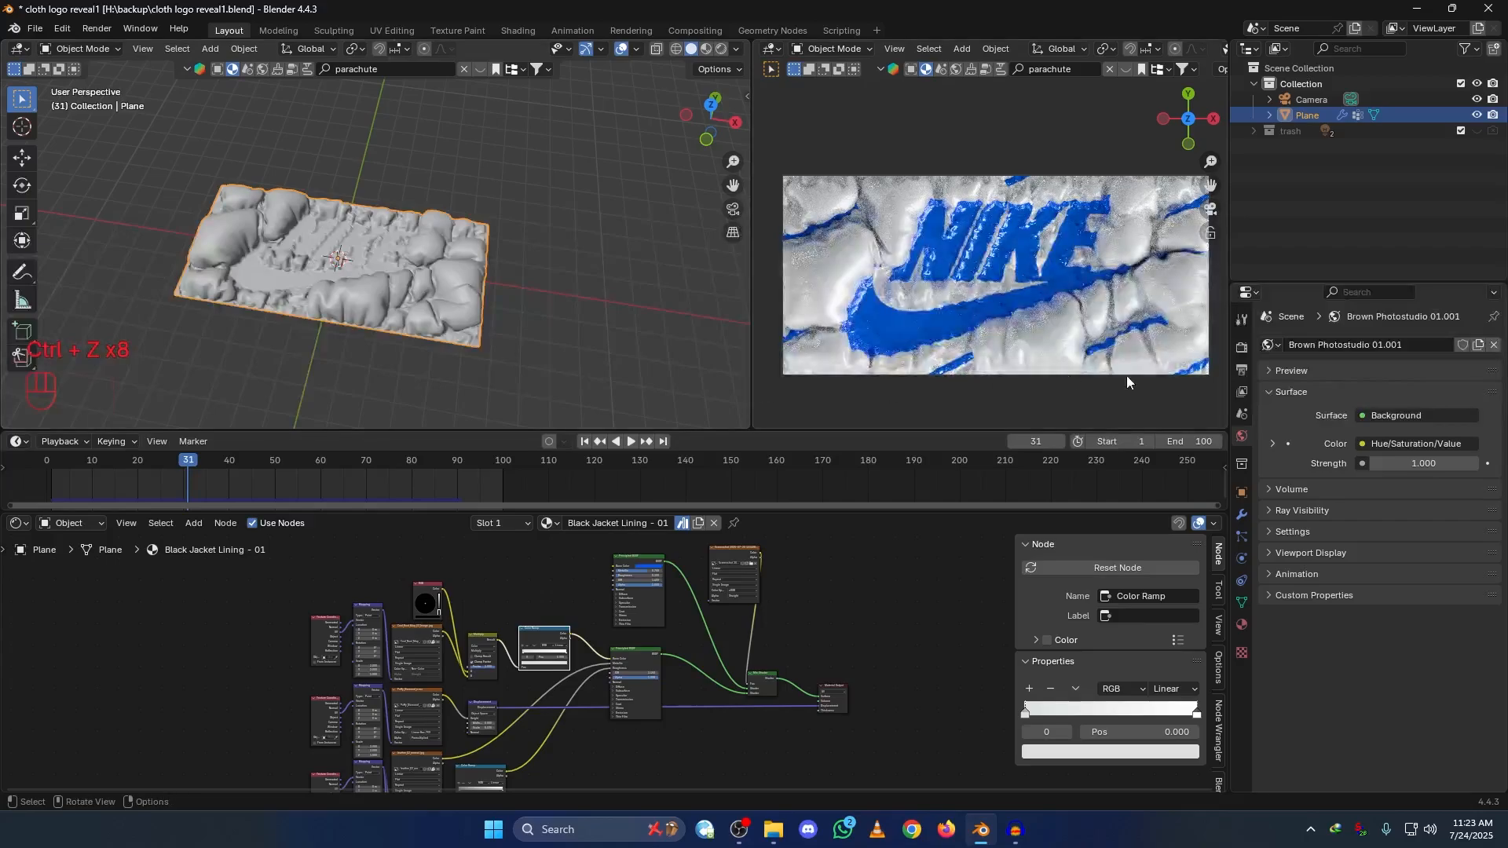
# Step: Inspect the white and blue logo cloth, restore the camera view, and look at the plane from a lower angle
pyautogui.scroll(1, 1057, 264)
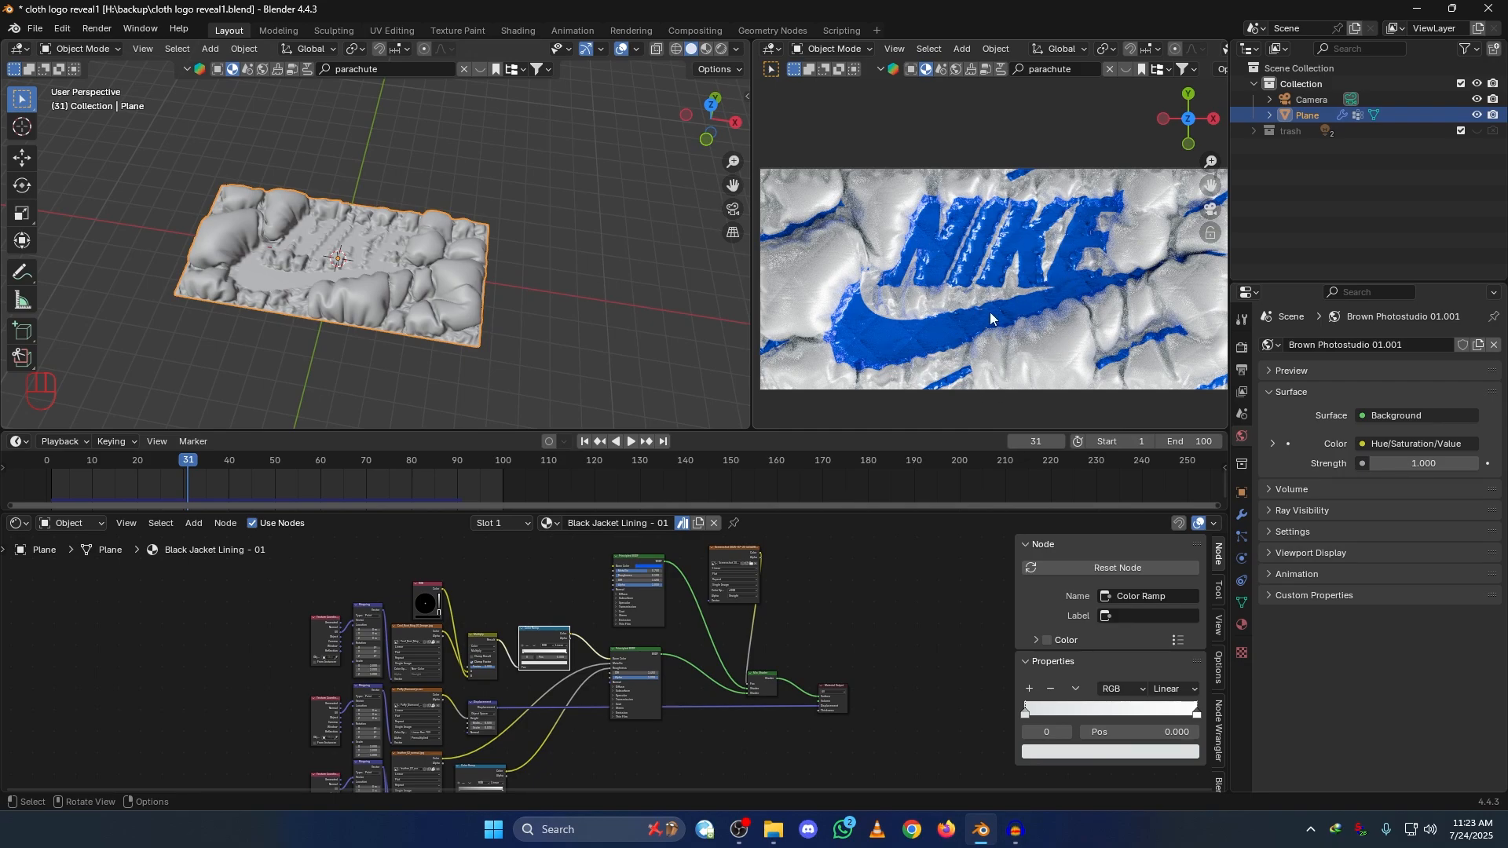
pyautogui.scroll(-3, 985, 255)
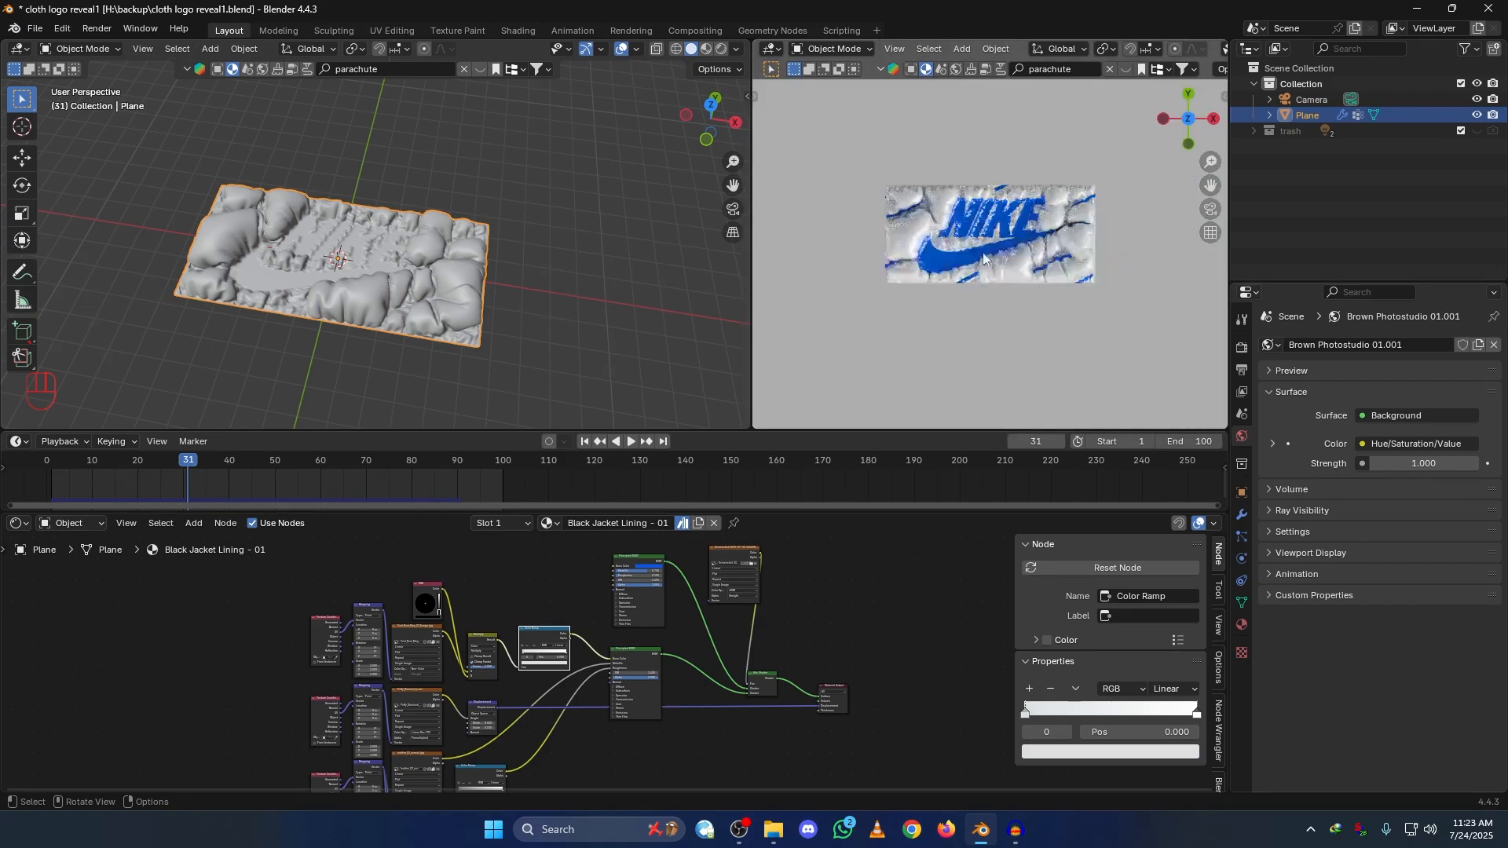
pyautogui.press('KP_0')
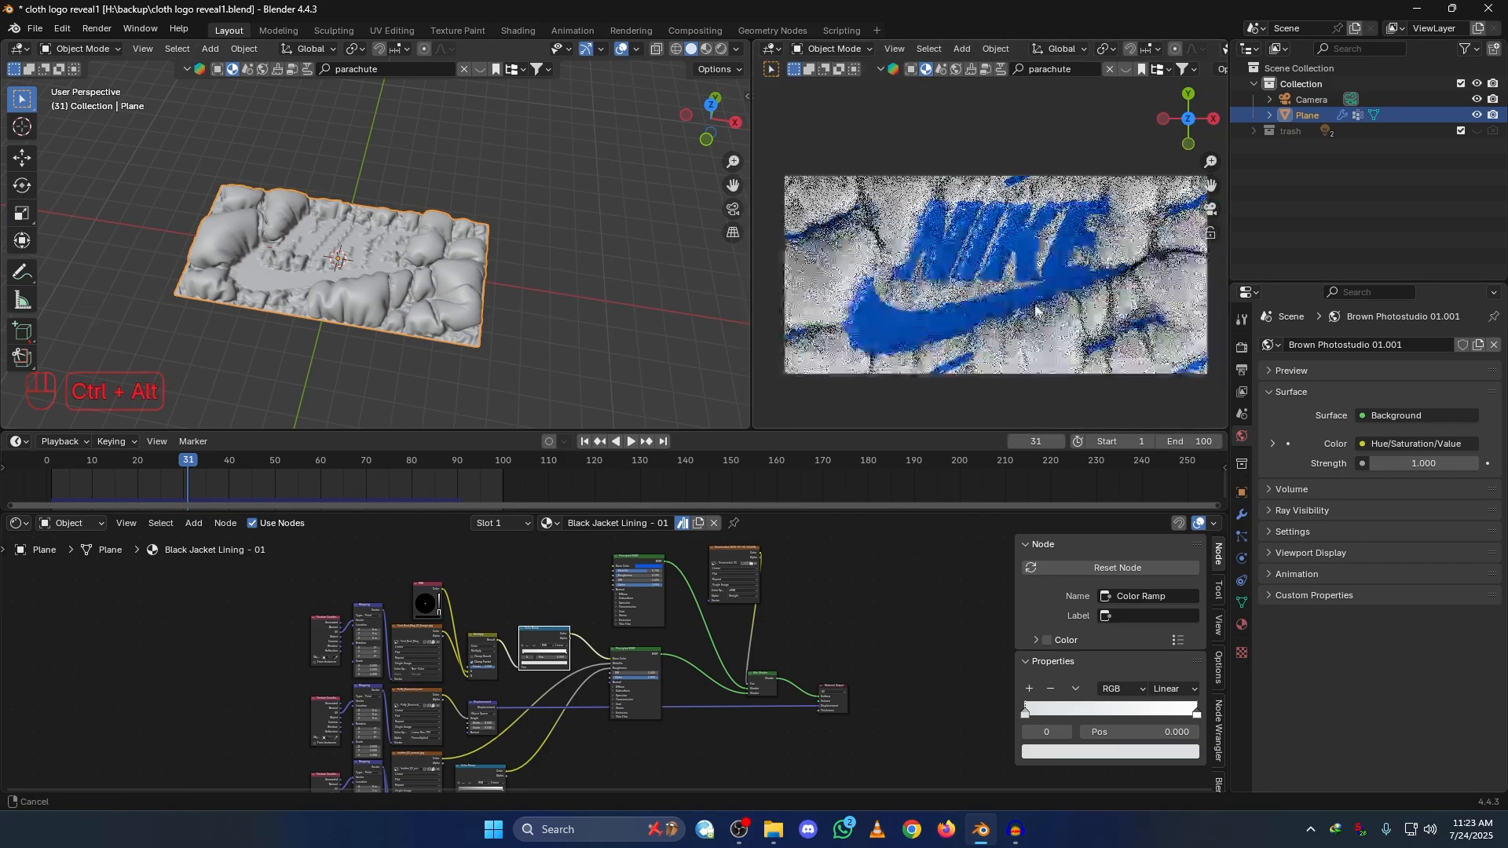
pyautogui.moveTo(477, 339); pyautogui.dragTo(507, 285, button='middle')
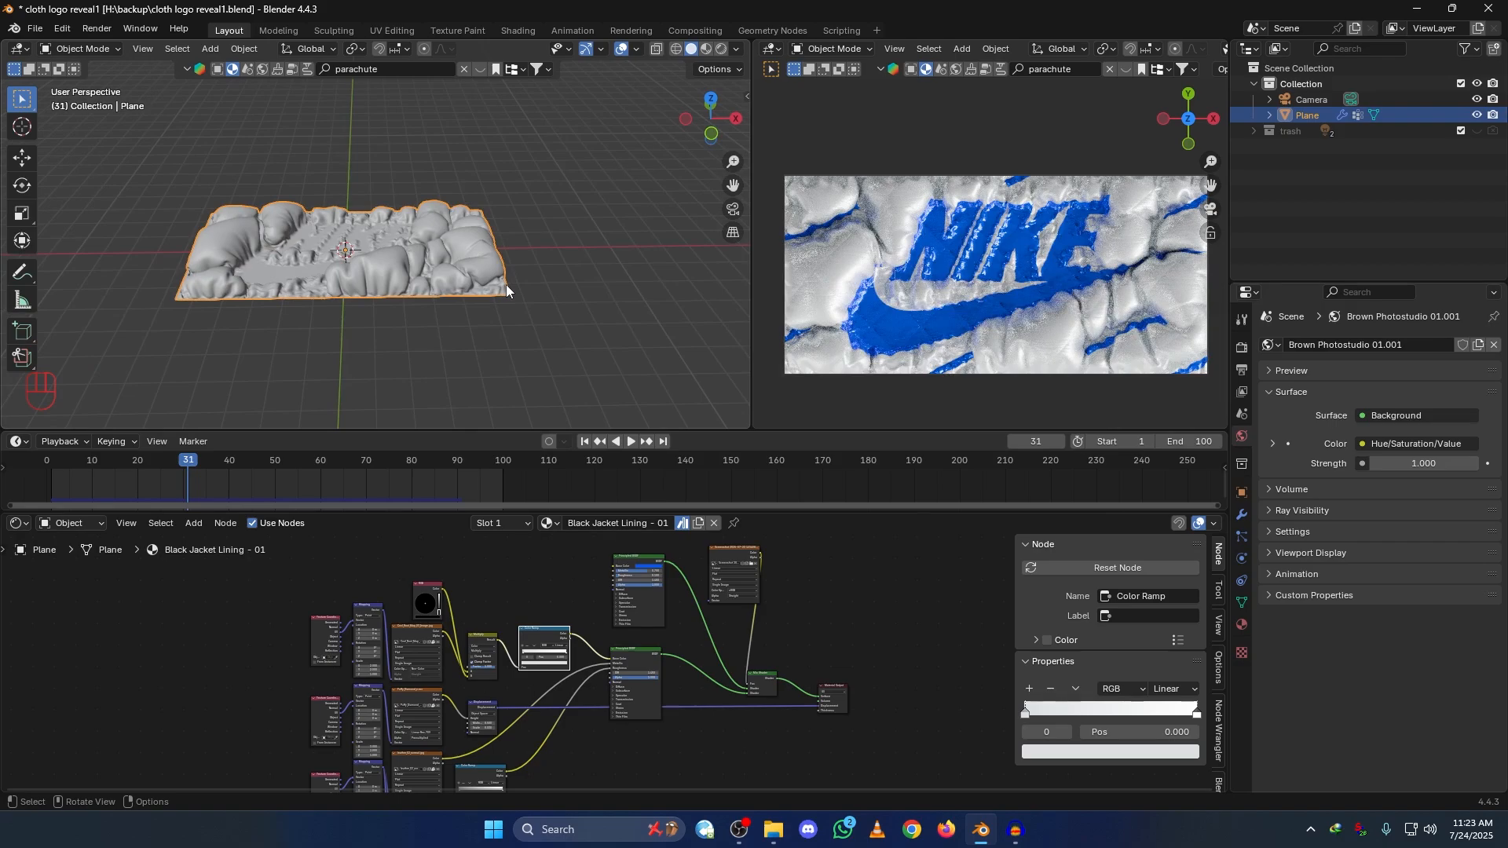